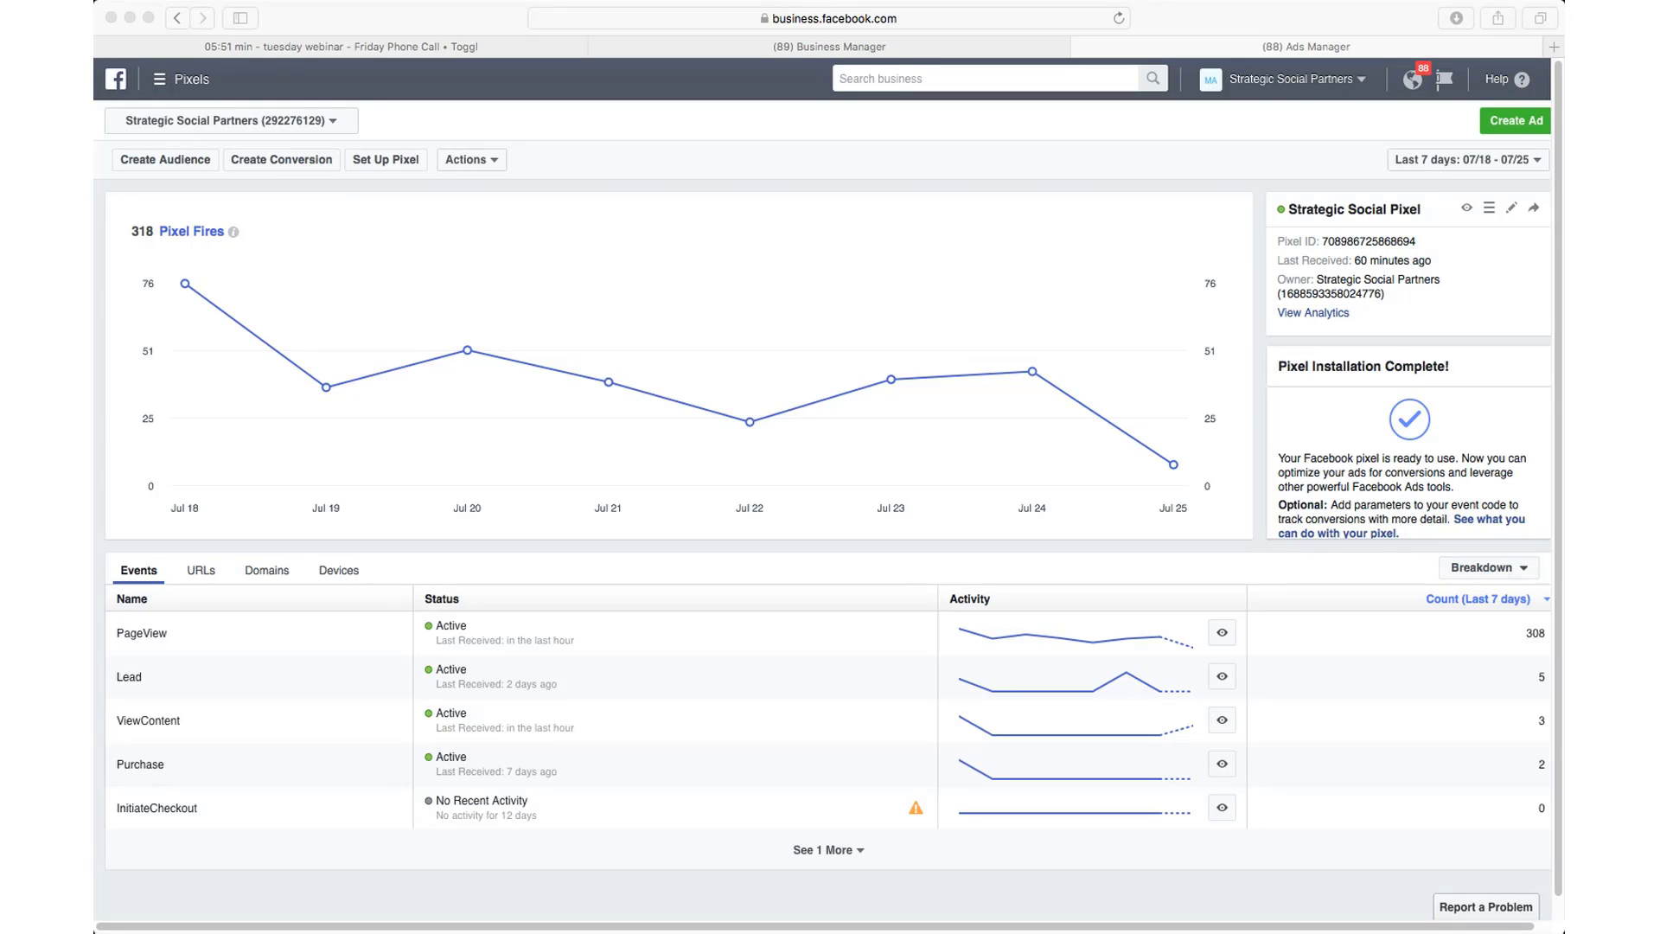
Step: Open the pixel's View Pixel Code steps and copy the base code from the code box
{"action": "left_click", "coordinate": [443, 901]}
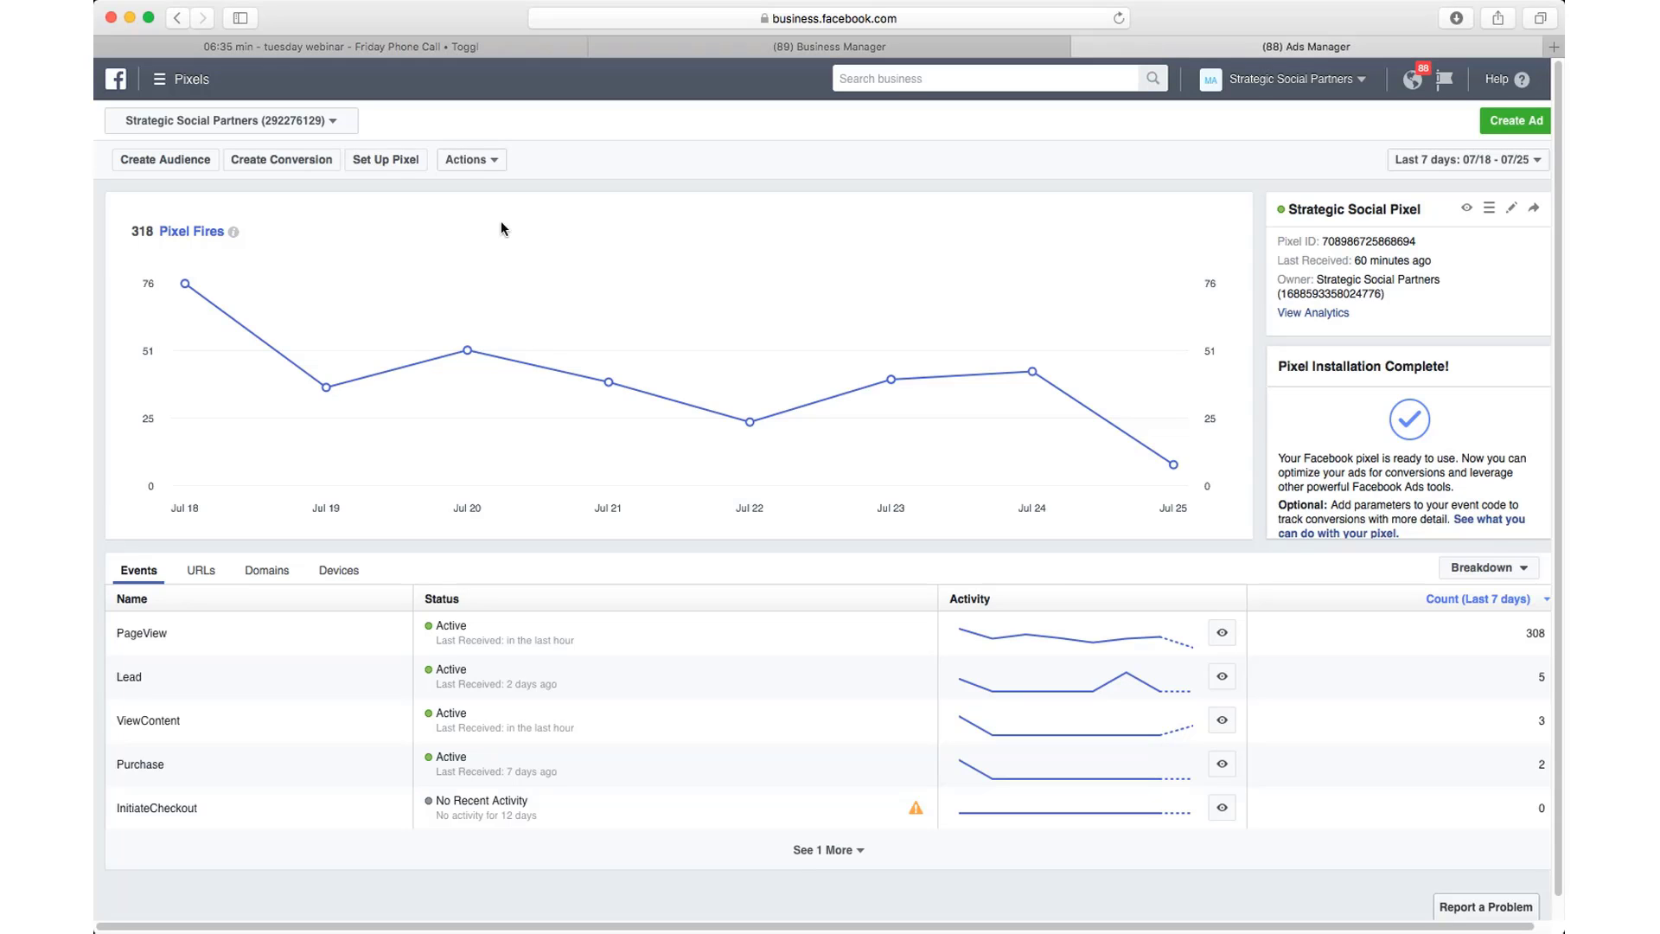
{"action": "left_click", "coordinate": [487, 160]}
{"action": "left_click", "coordinate": [494, 224]}
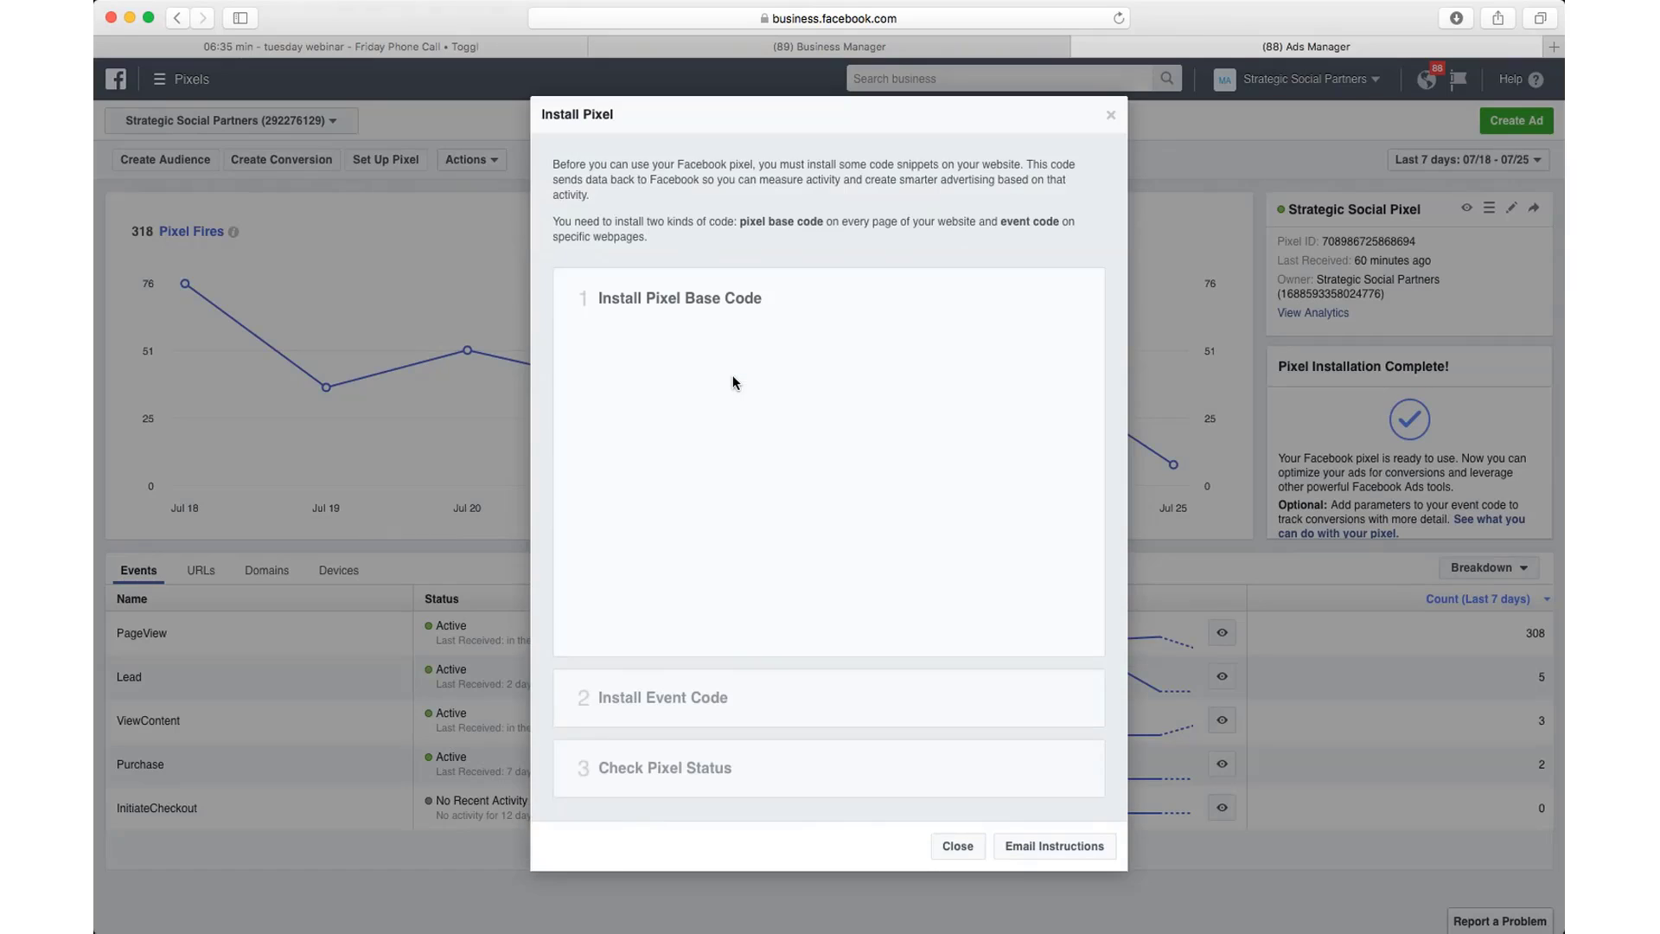
{"action": "scroll", "coordinate": [785, 486], "scroll_direction": "down", "scroll_amount": 3}
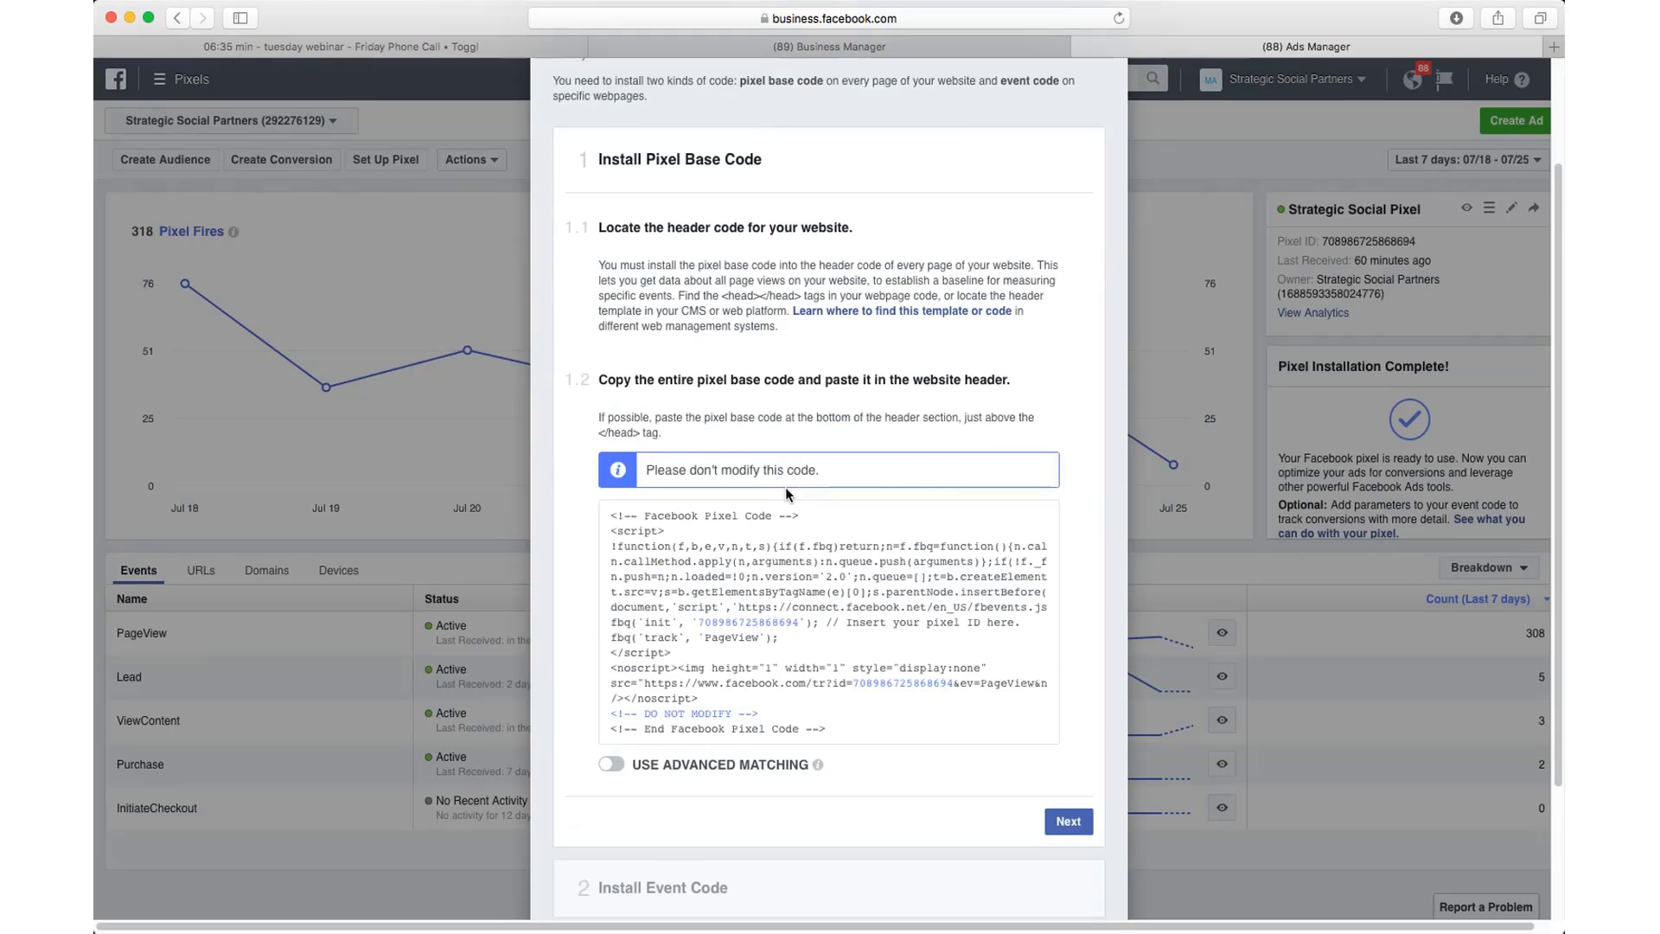
{"action": "left_click", "coordinate": [785, 486]}
{"action": "mouse_move", "coordinate": [818, 666]}
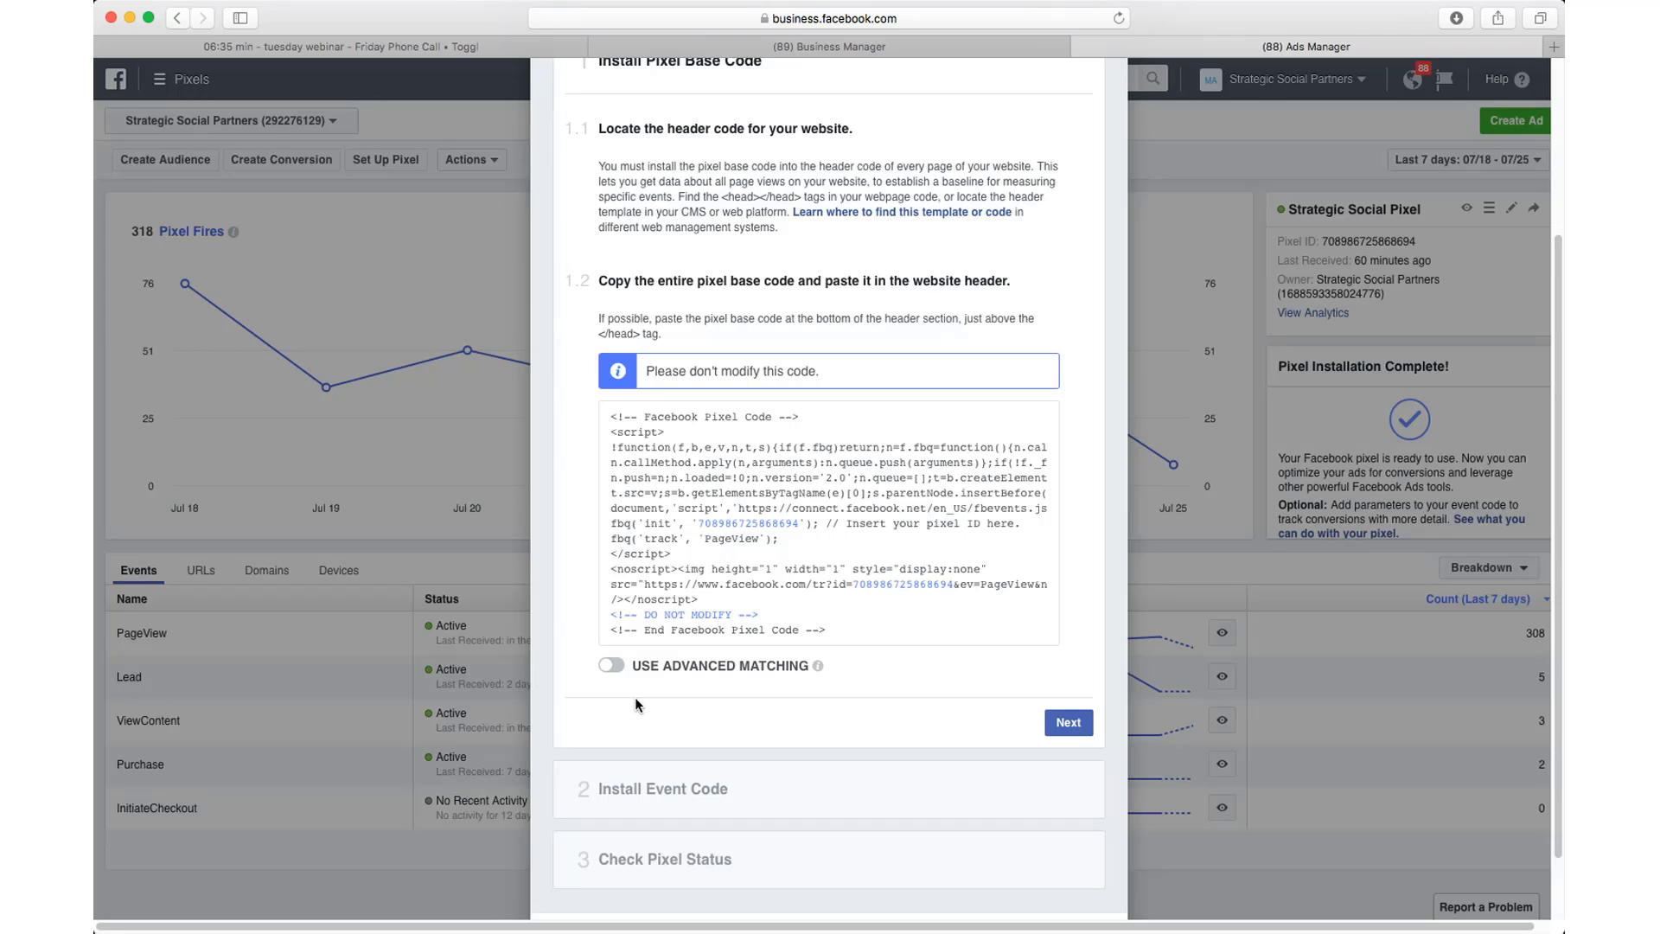
Step: Copy the pixel base code again and switch to the Northstar doorbell sales page tab
{"action": "left_click", "coordinate": [774, 548]}
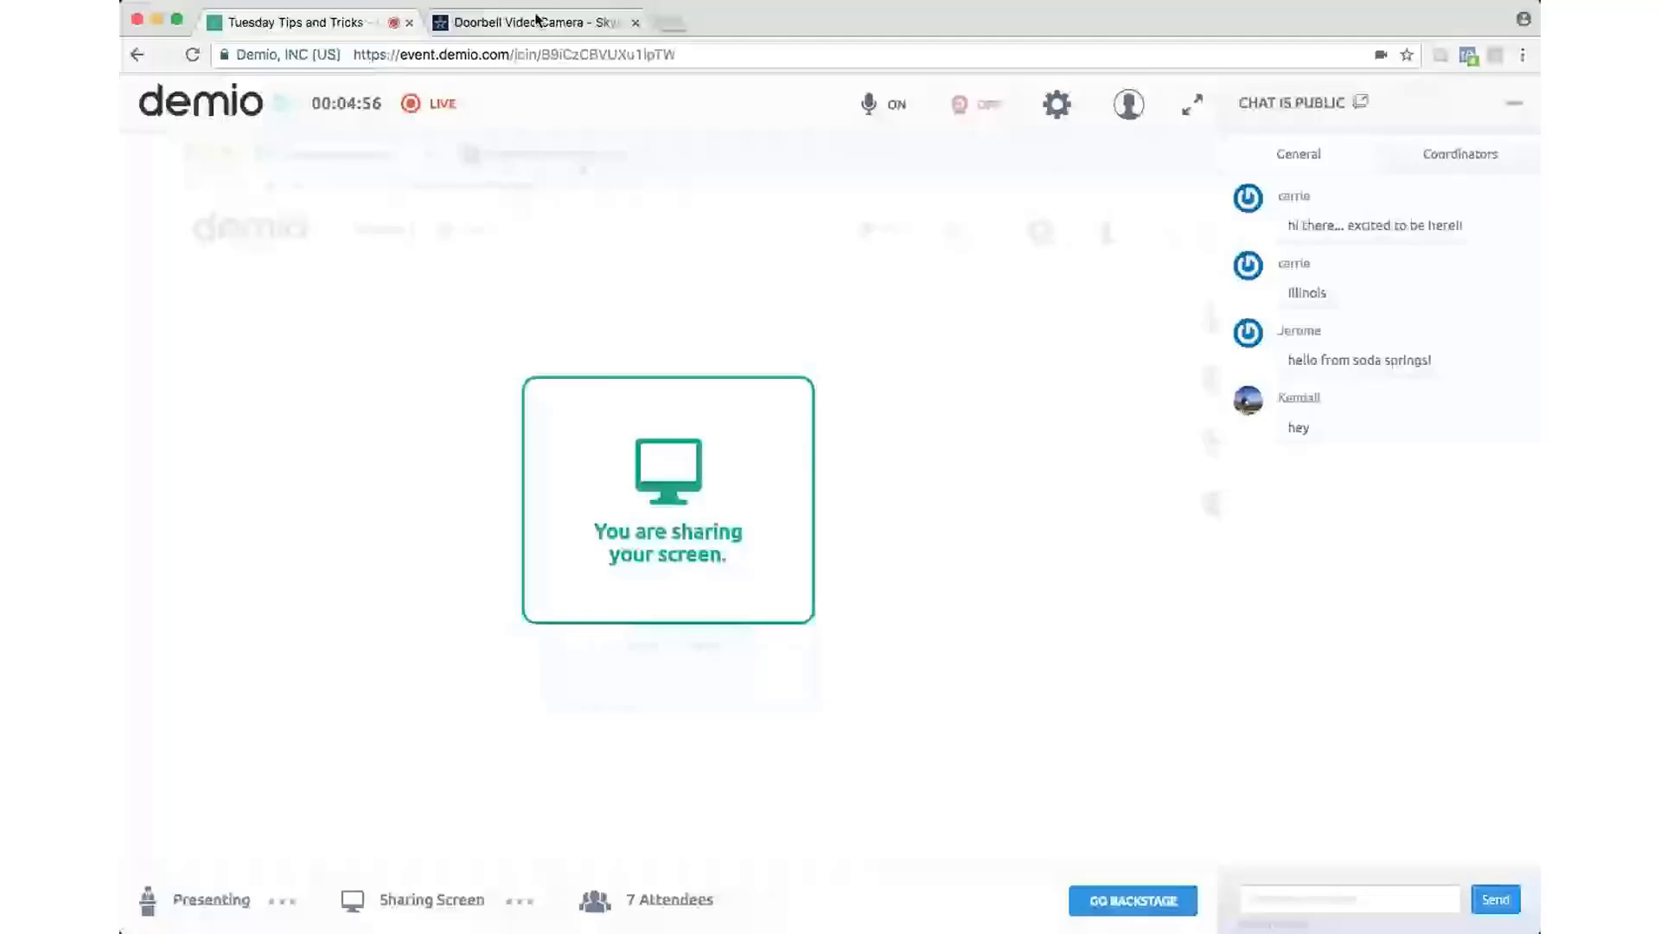
{"action": "left_click", "coordinate": [537, 23]}
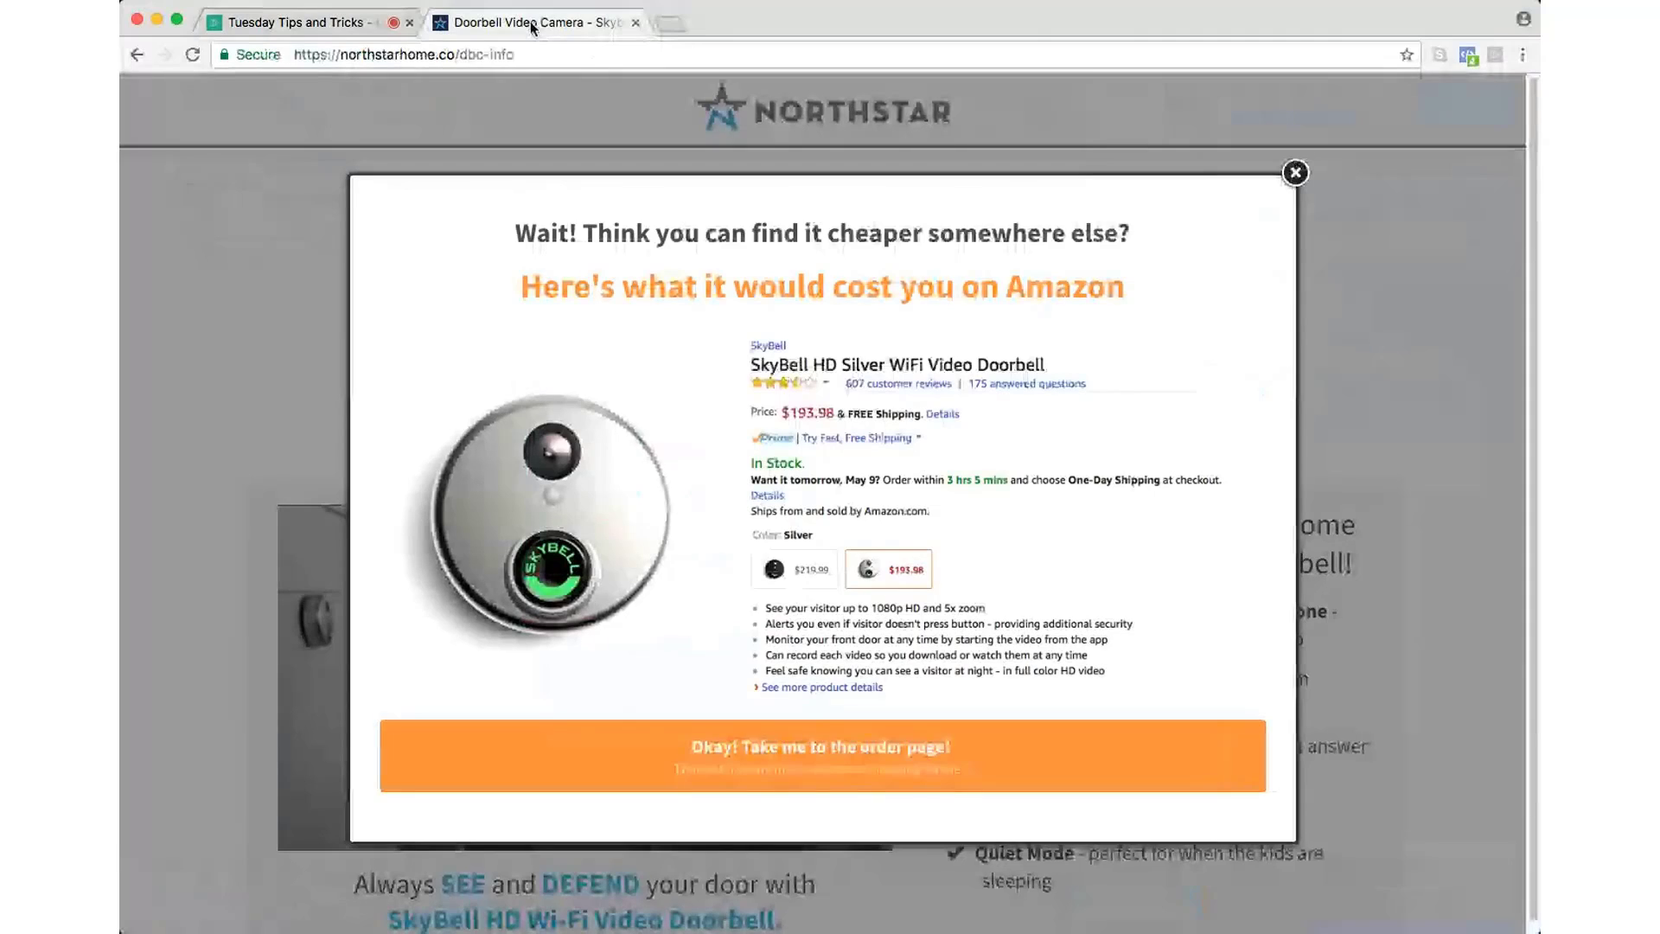
Step: Close the $193.98 Amazon price comparison popup on the Northstar doorbell page
{"action": "left_click", "coordinate": [1295, 171]}
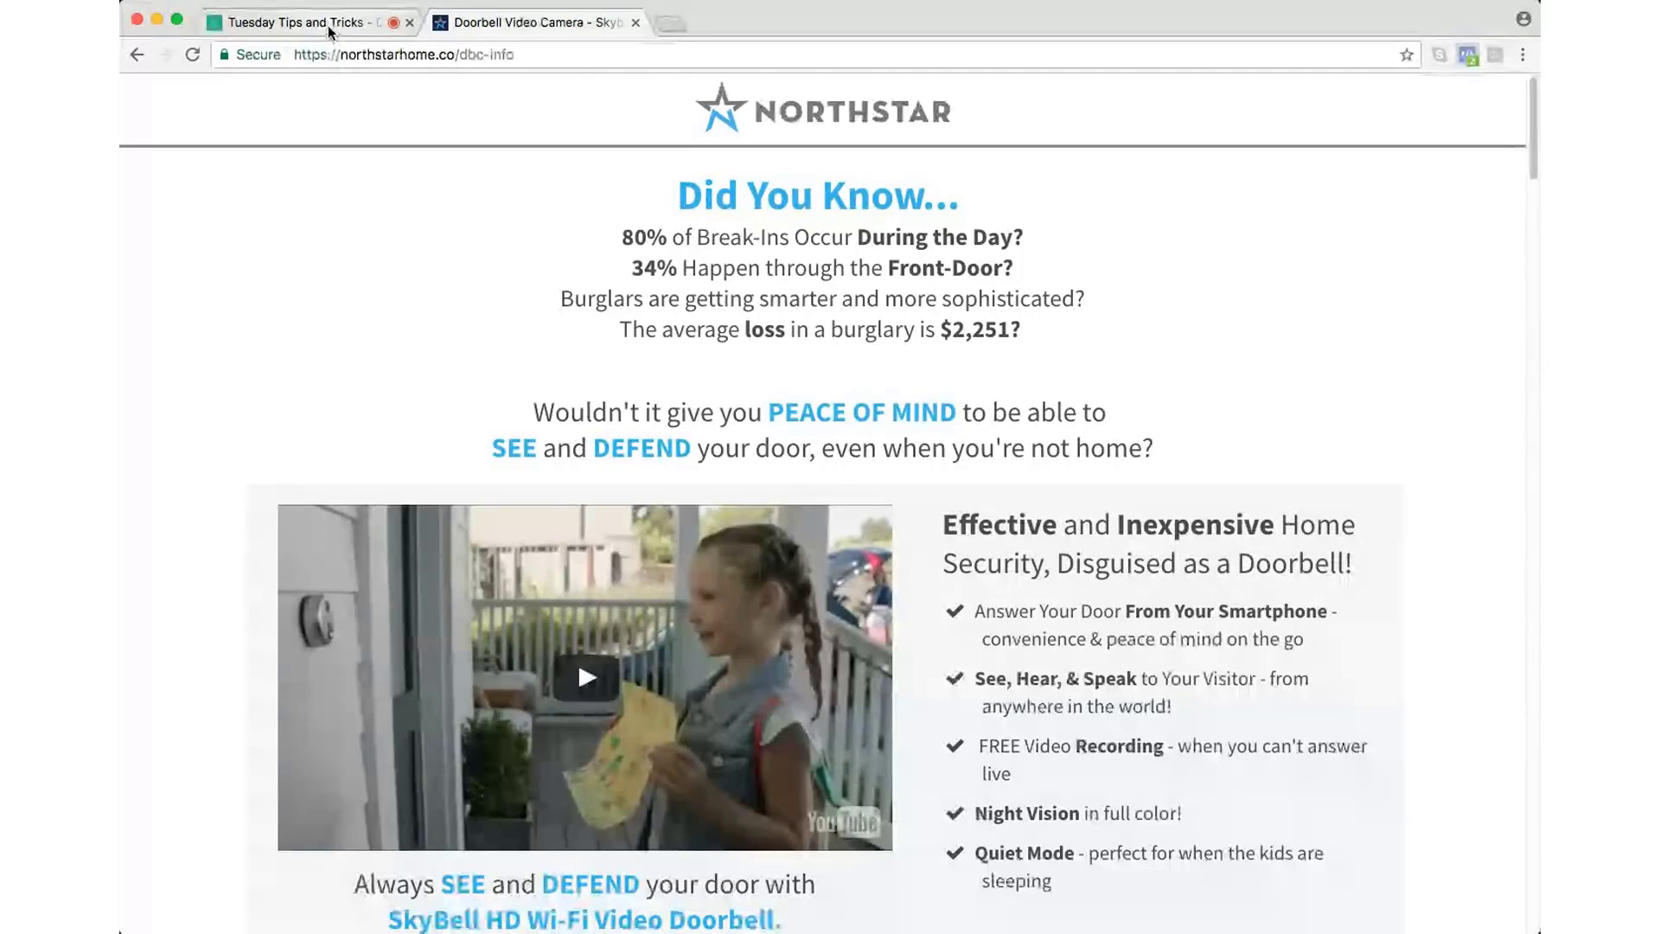
Step: Return to the Tuesday Tips webinar, collapse the chat panel and choose Share Another Screen
{"action": "left_click", "coordinate": [363, 30]}
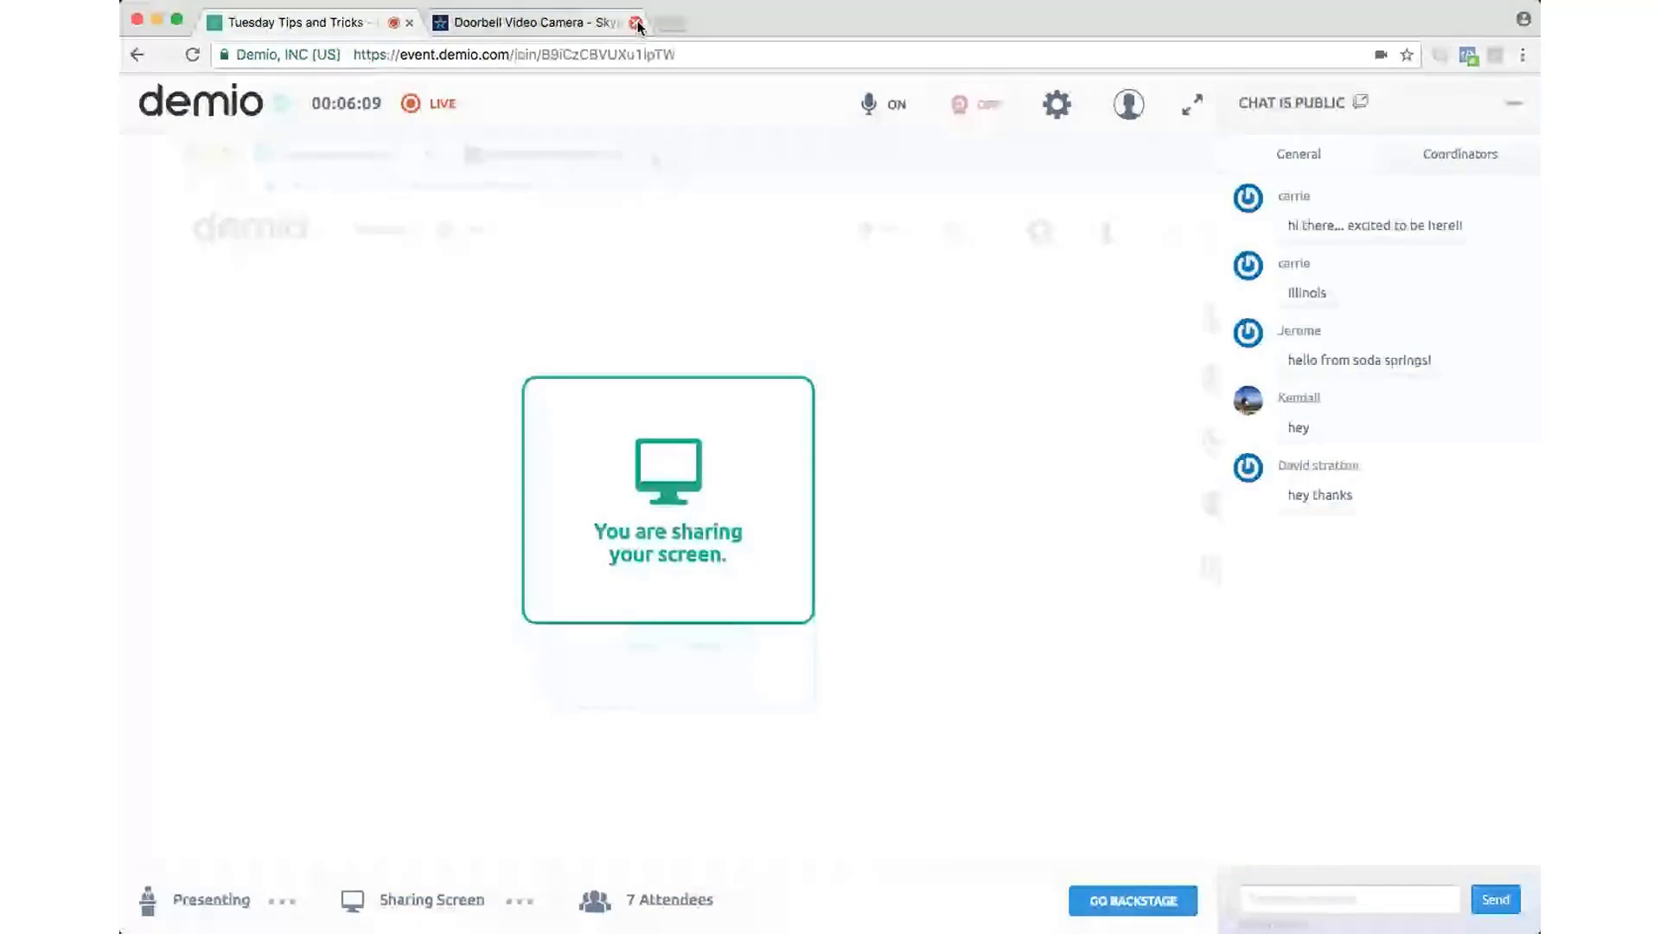
{"action": "left_click", "coordinate": [1513, 103]}
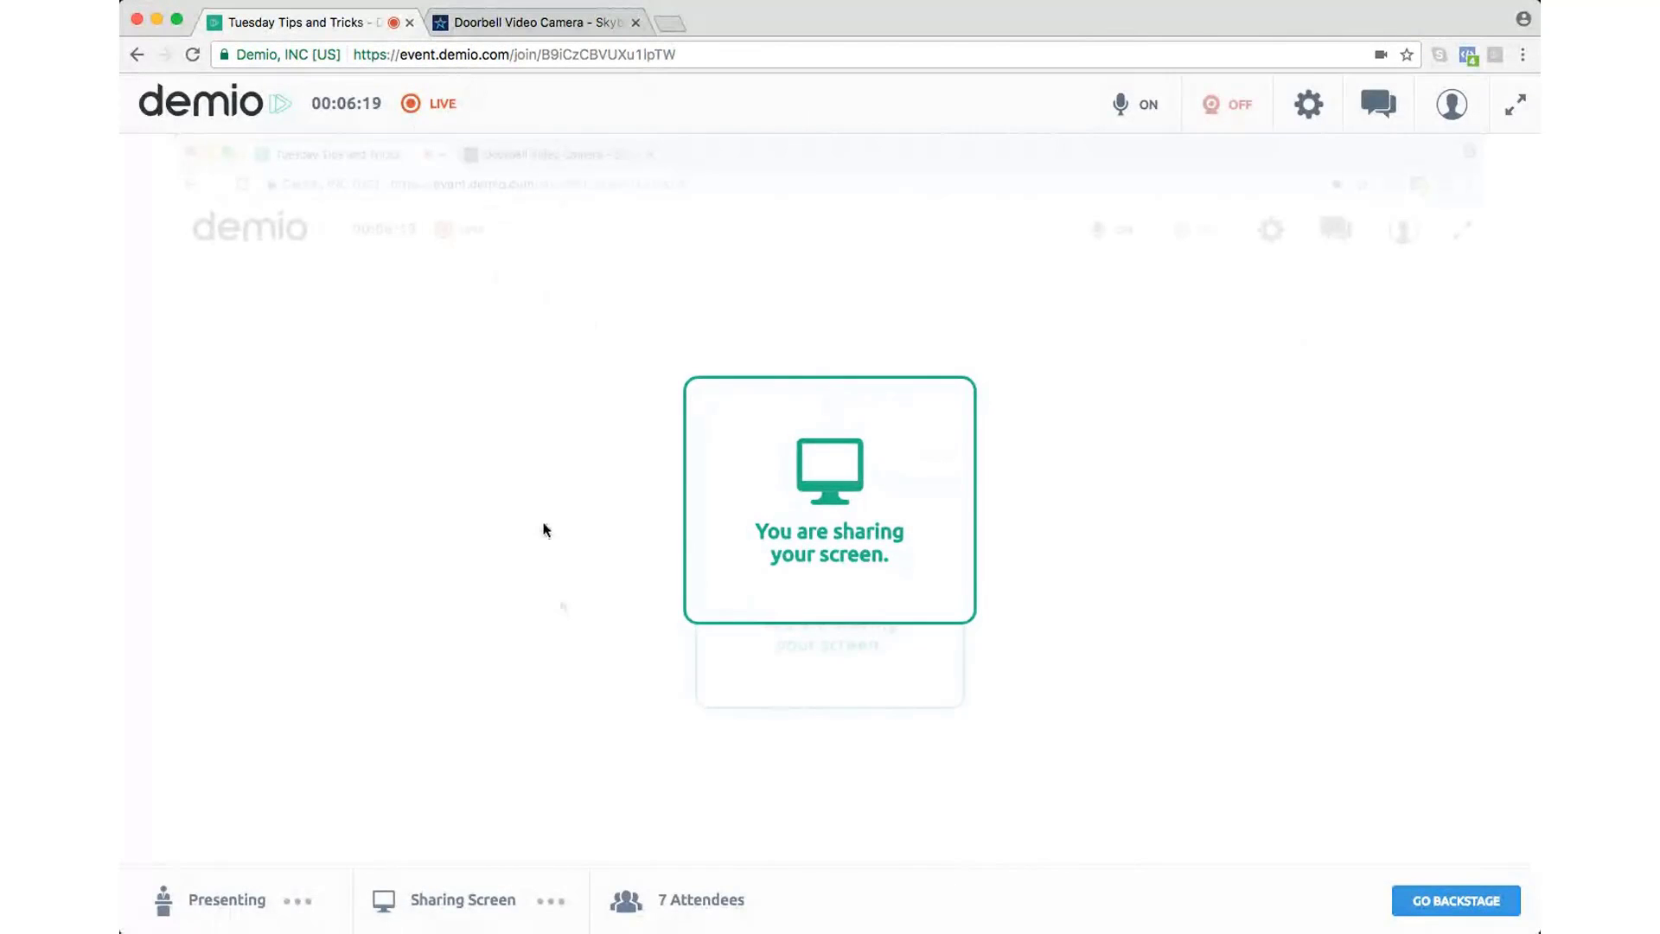
{"action": "left_click", "coordinate": [554, 904]}
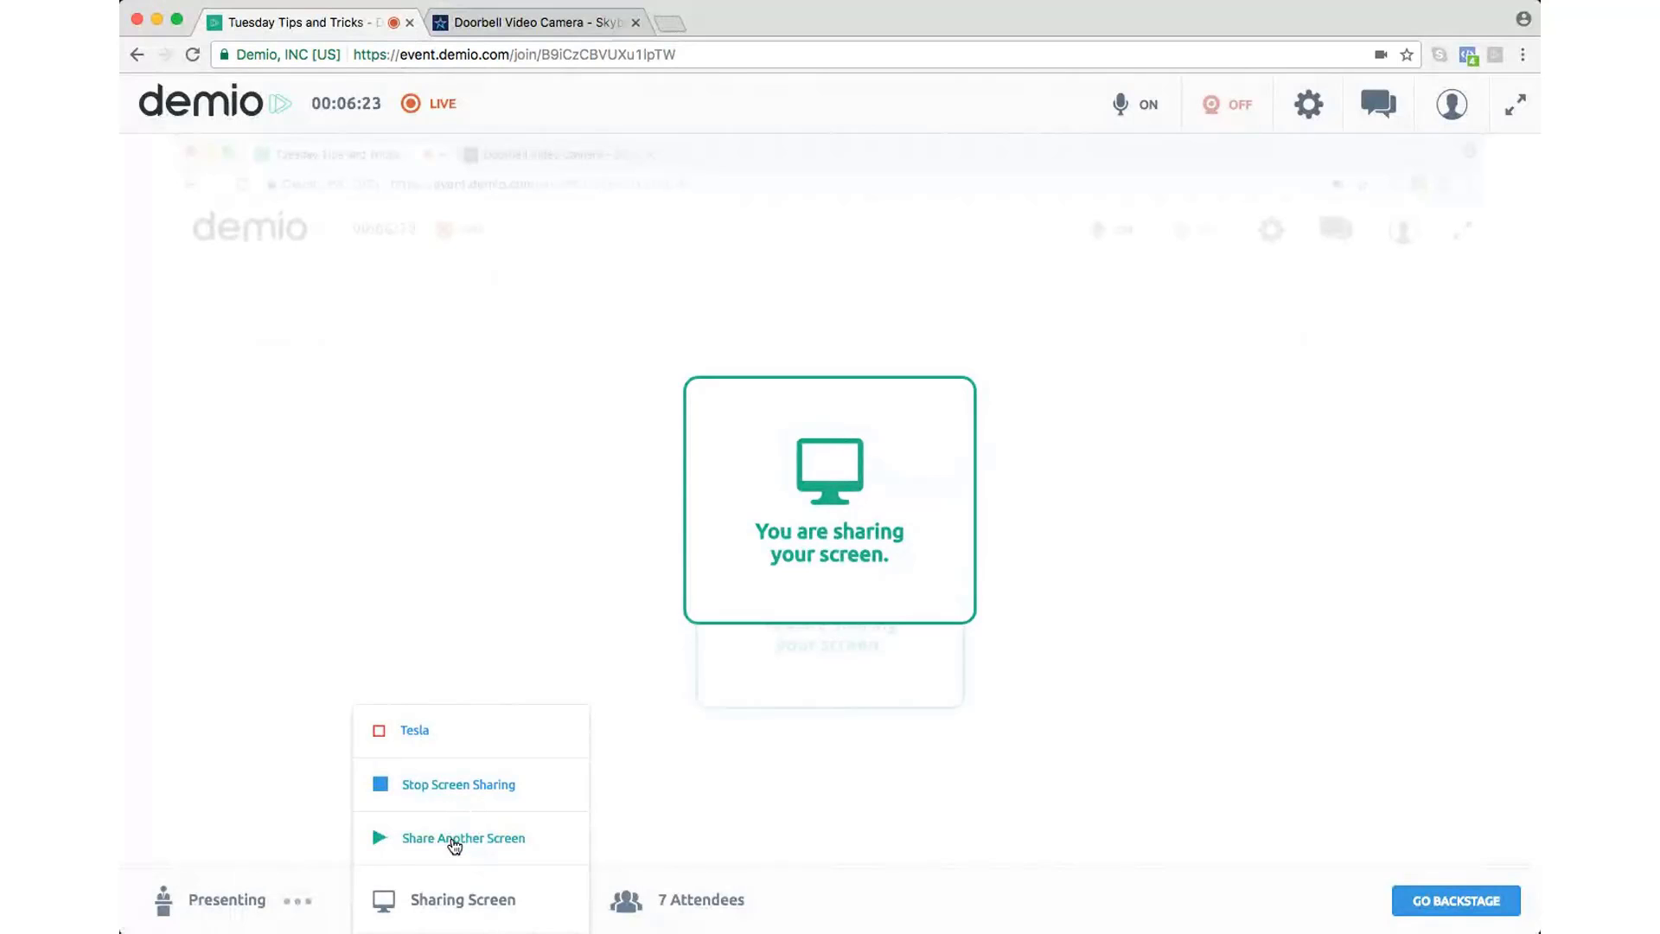
{"action": "left_click", "coordinate": [455, 843]}
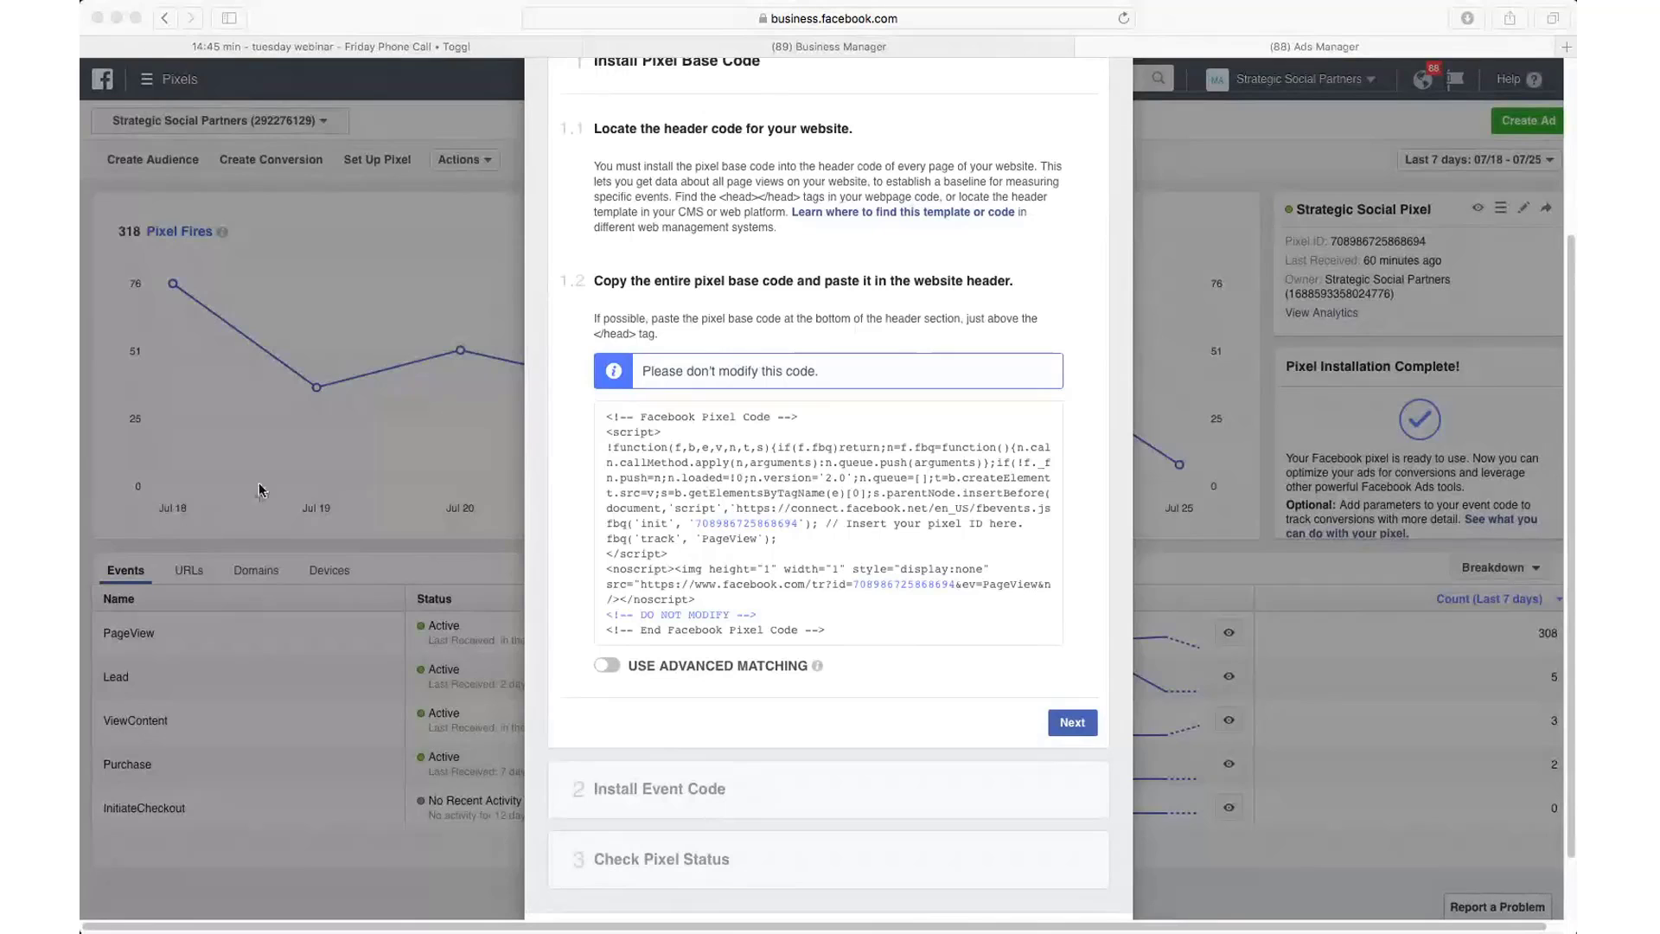
Step: Show the Advanced Matching info on the Install Pixel Base Code step, leaving it off
{"action": "mouse_move", "coordinate": [819, 670]}
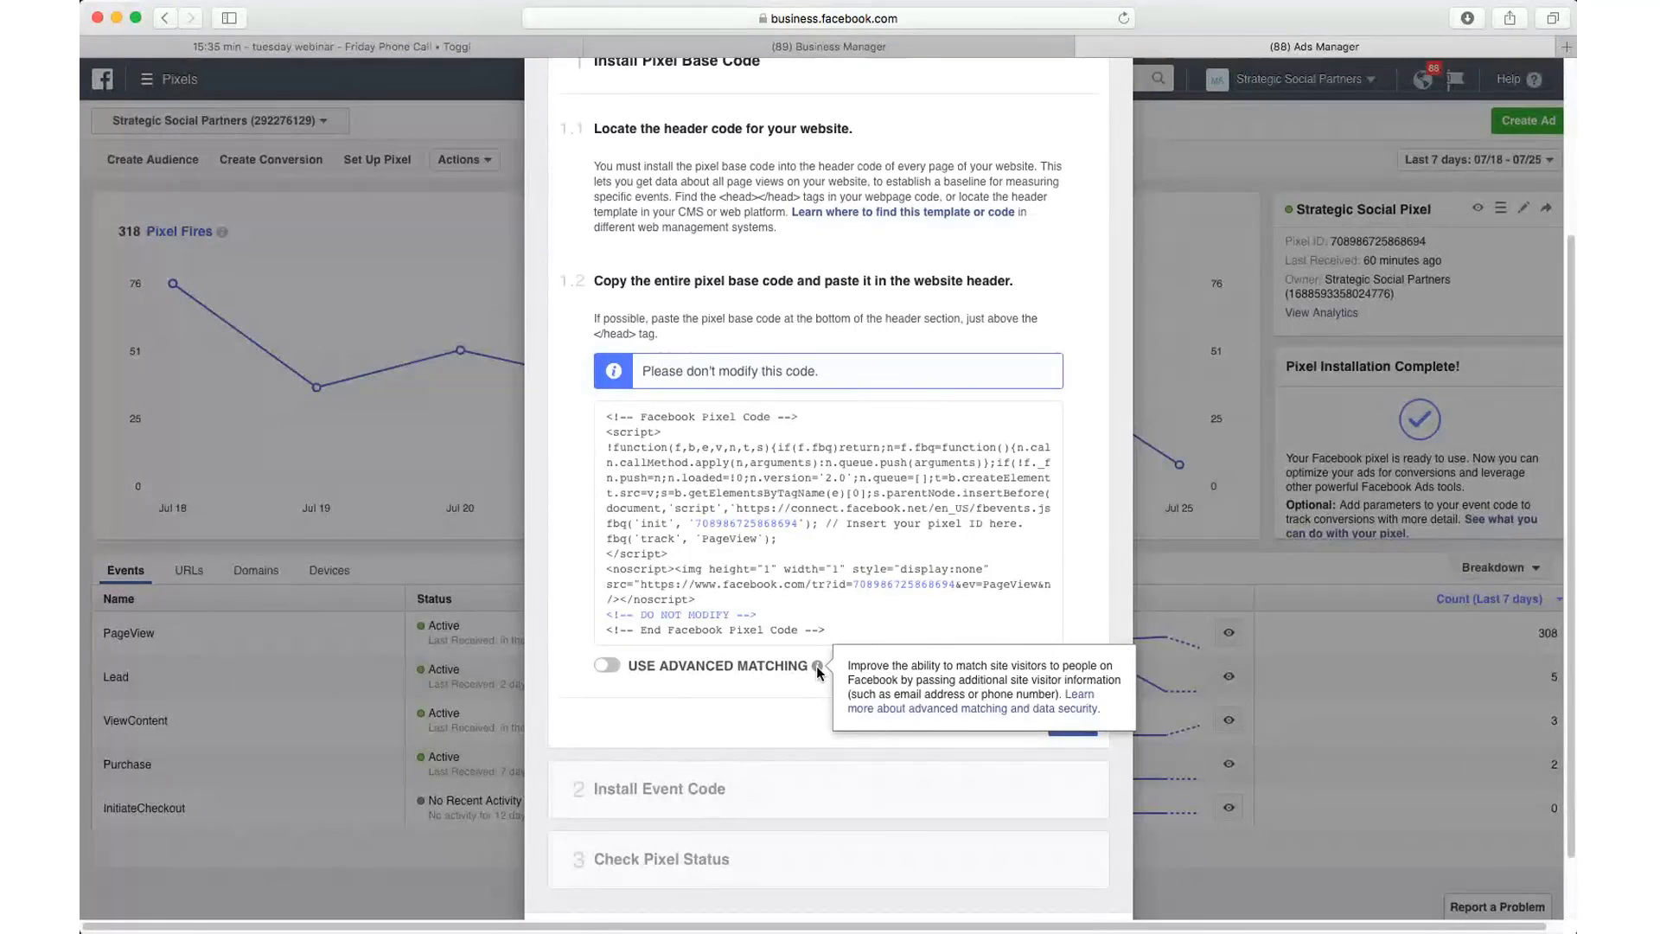
Step: Preview Advanced Matching, switch it back off, and copy the pixel base code to the clipboard
{"action": "left_click", "coordinate": [607, 666]}
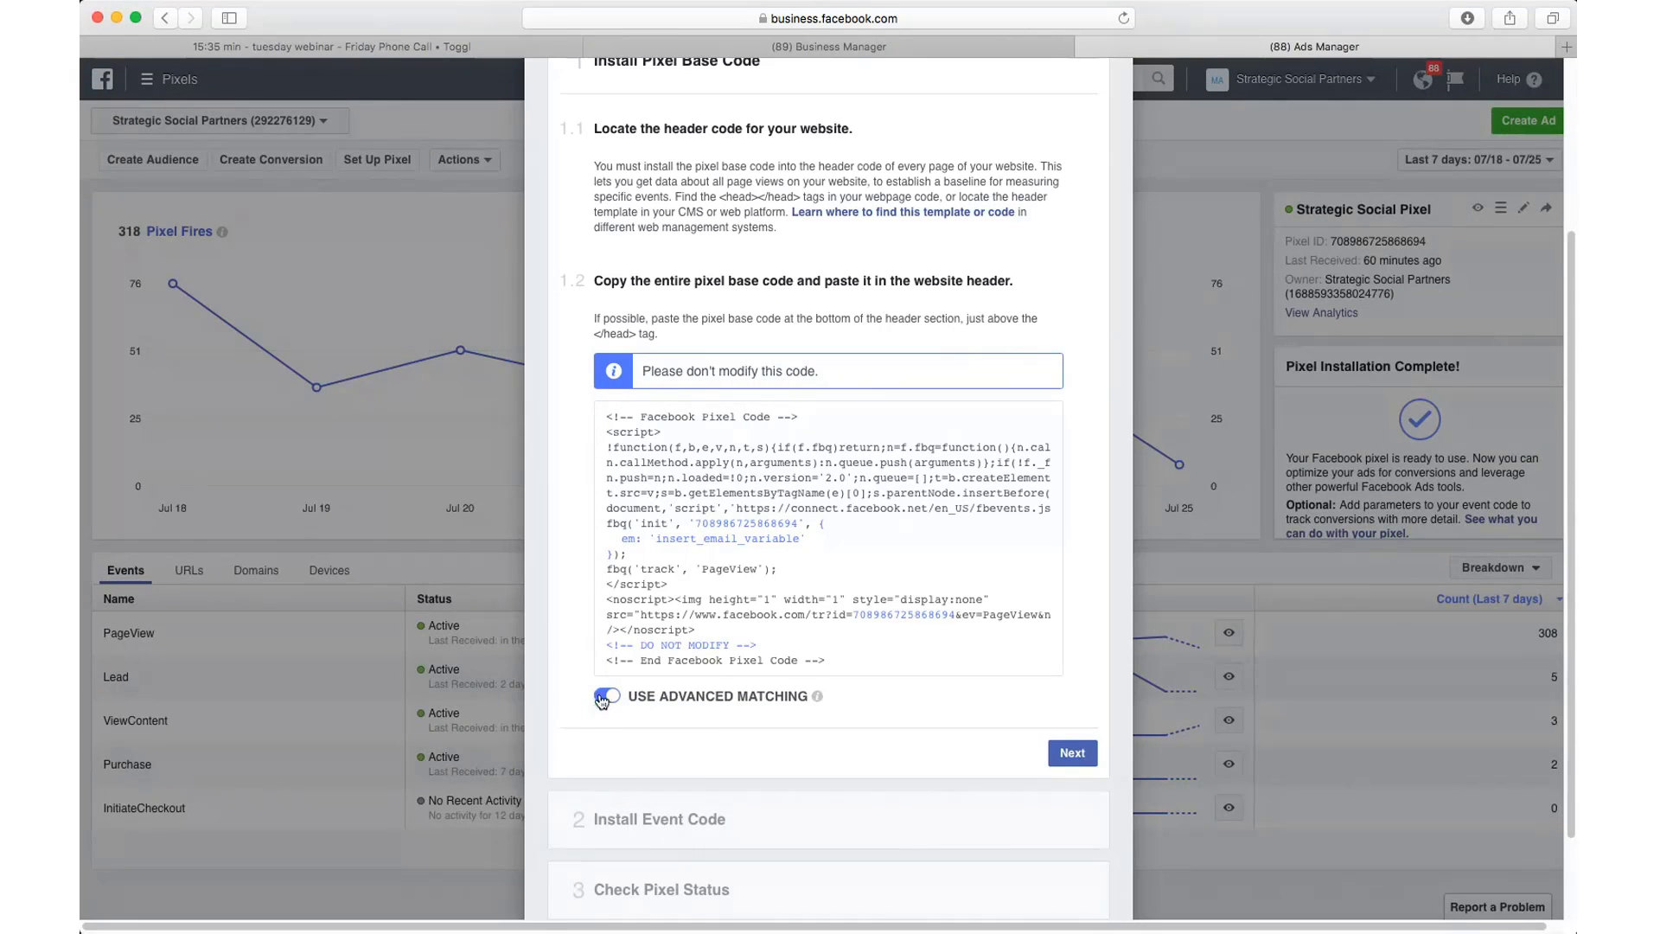
{"action": "left_click", "coordinate": [605, 697]}
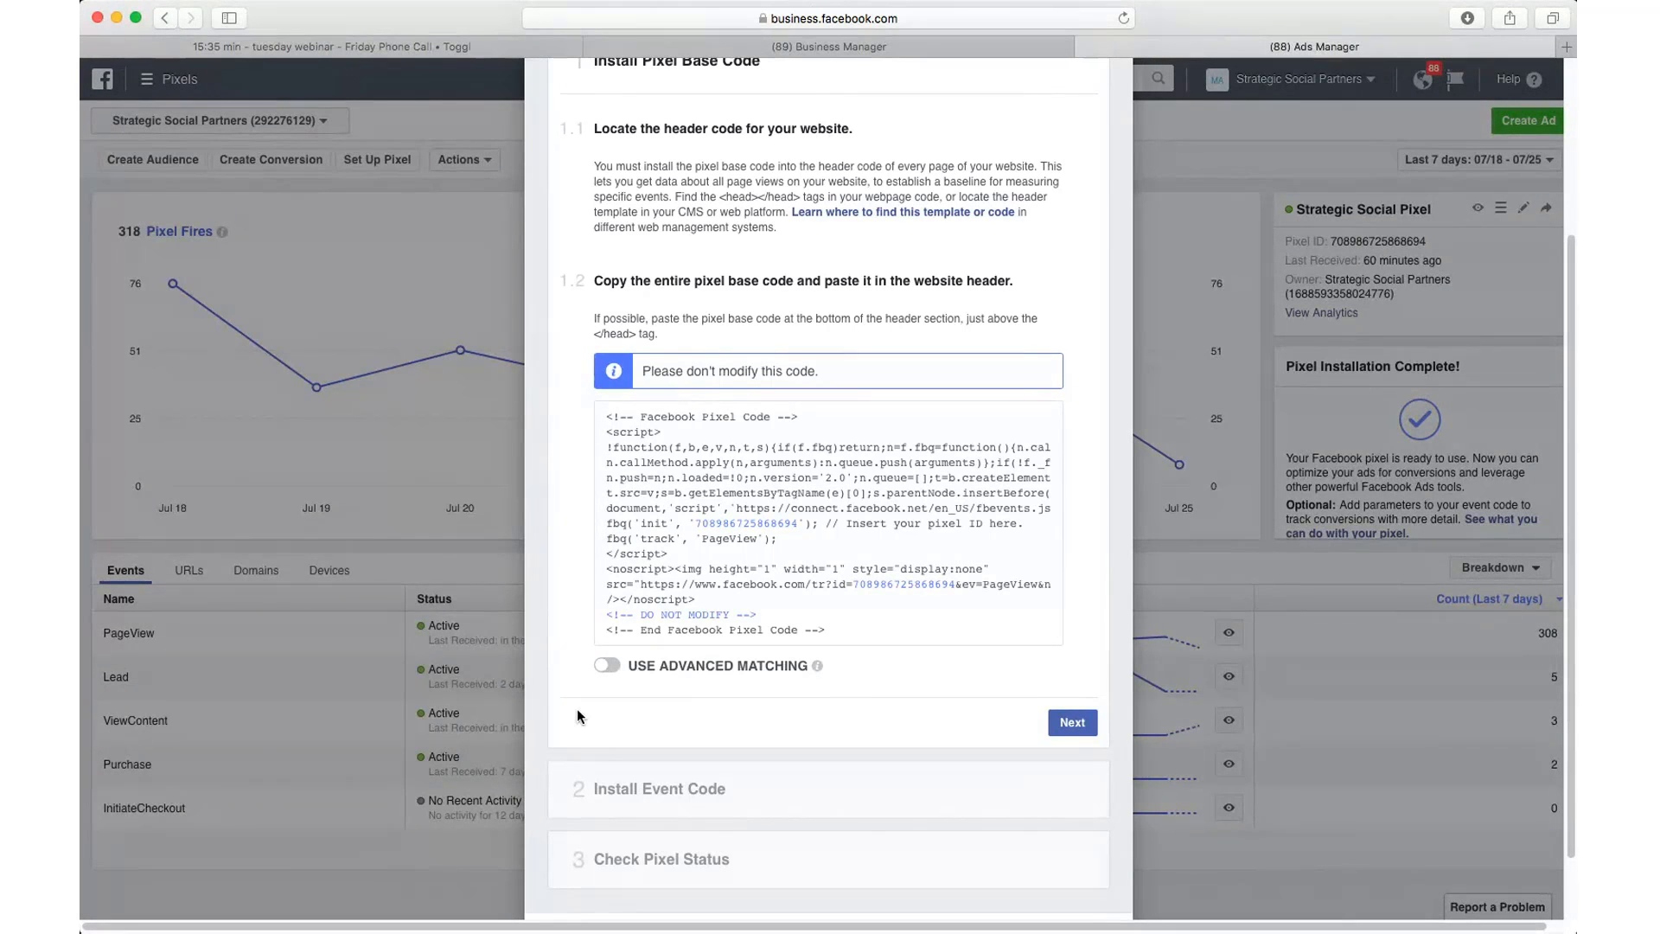
{"action": "mouse_move", "coordinate": [852, 529]}
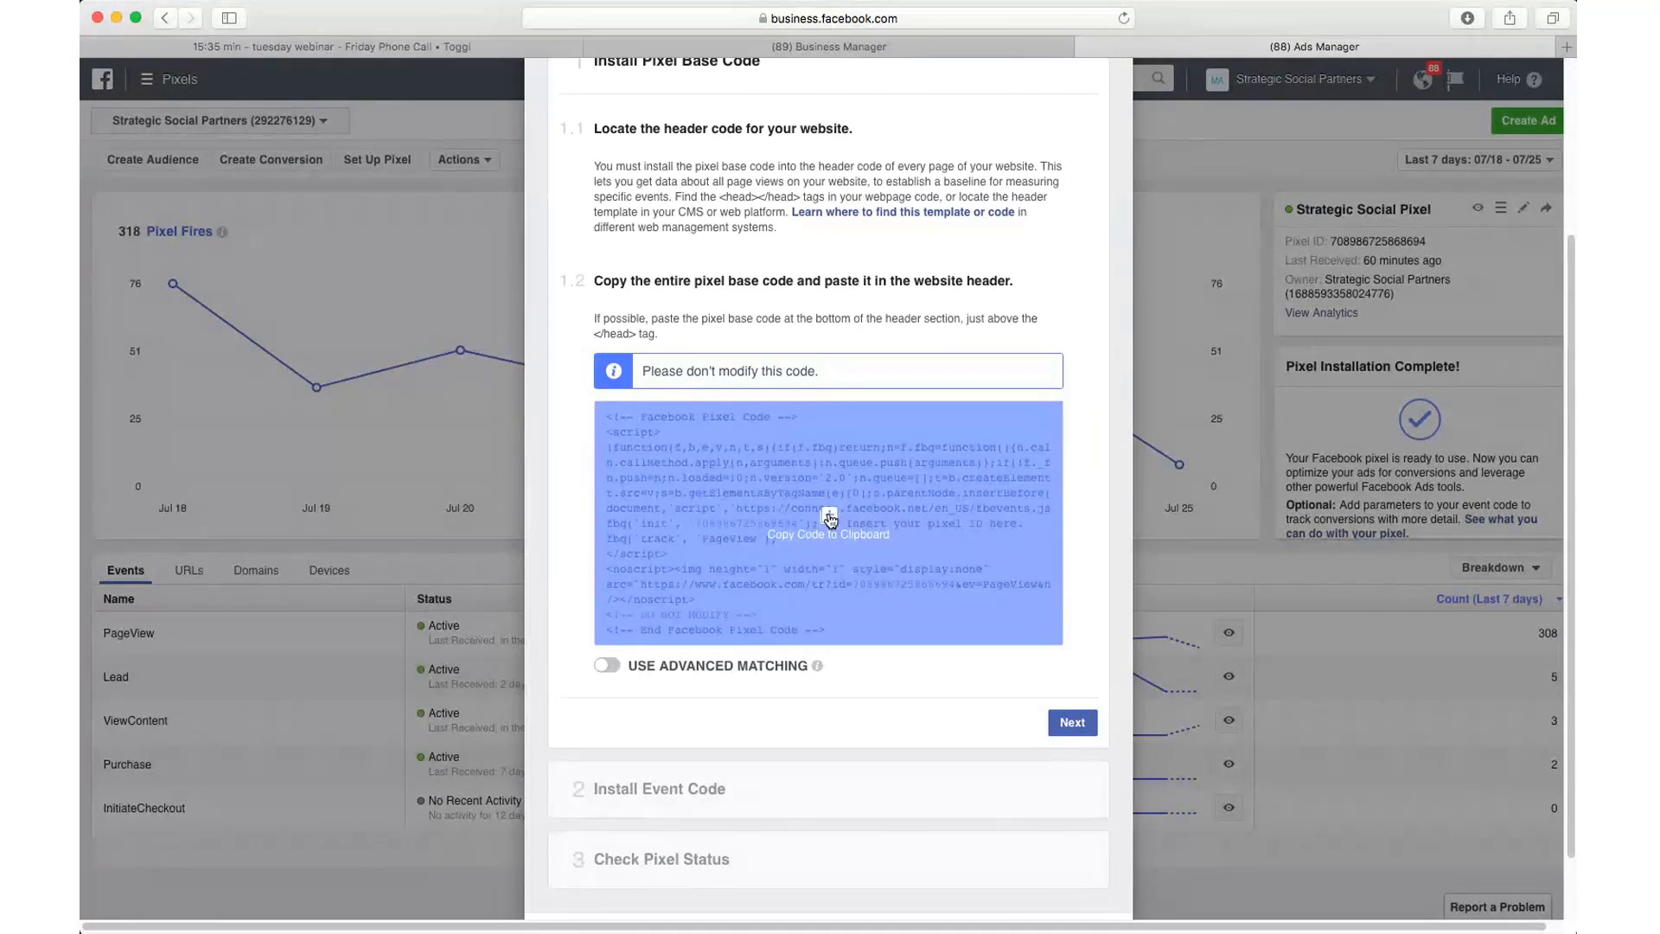
{"action": "left_click", "coordinate": [828, 519]}
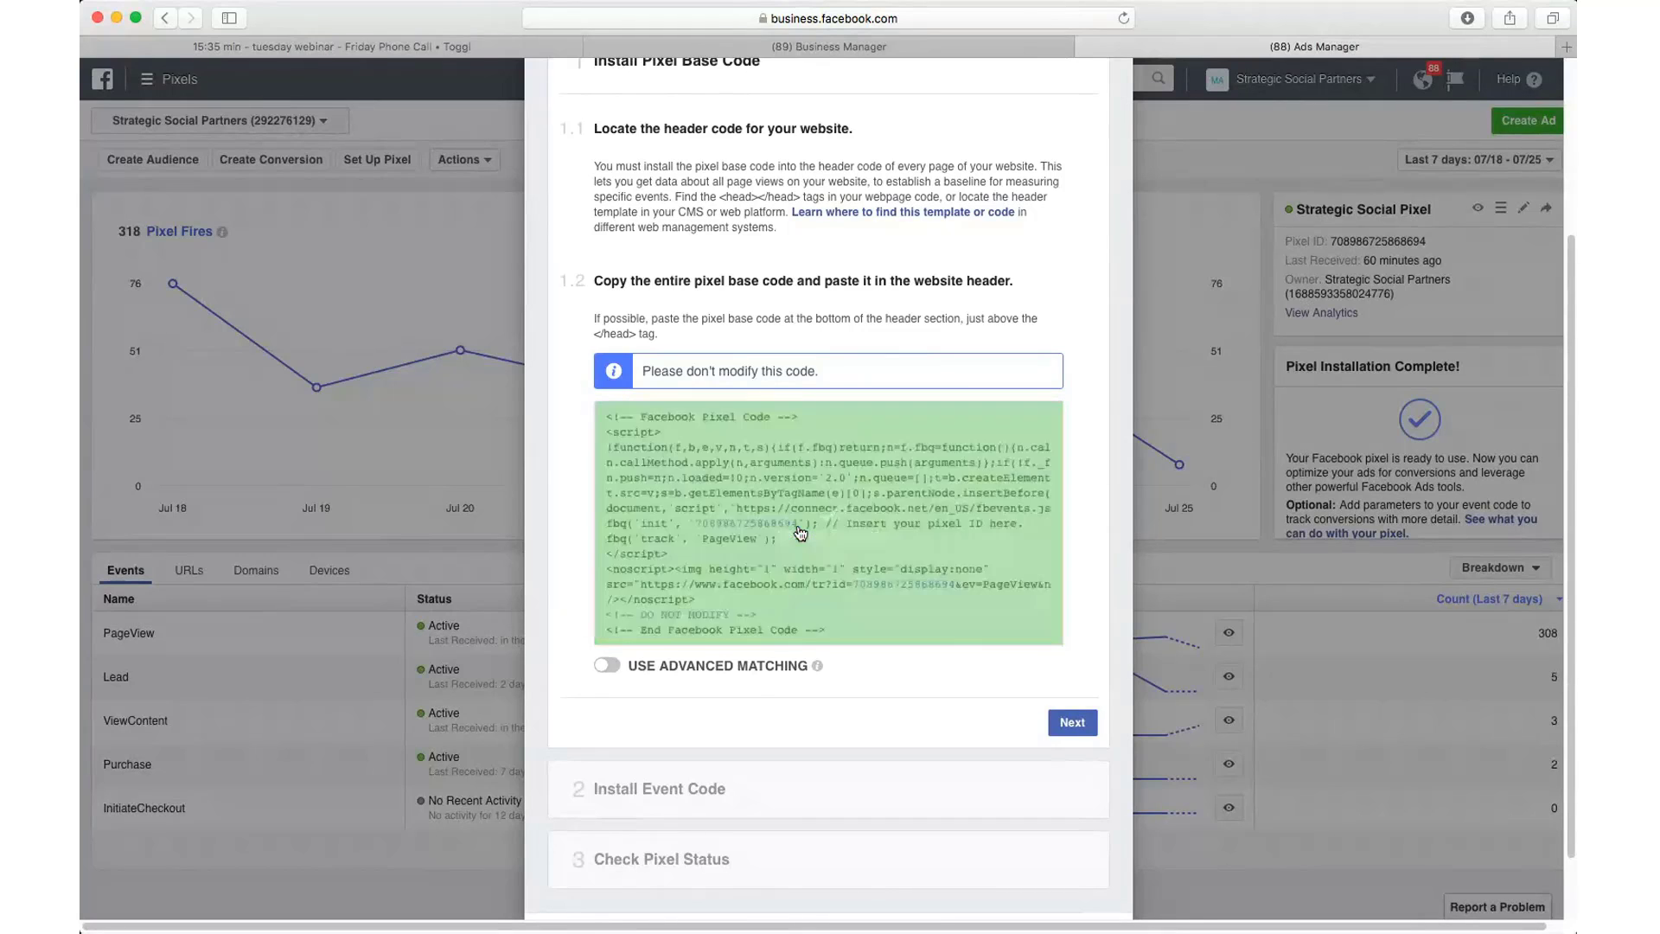
{"action": "left_click", "coordinate": [1564, 45]}
Step: Load the strategicsocialpartners.com WordPress login page in the new Safari tab
{"action": "type", "text": "strategicsocialpartners.com/"}
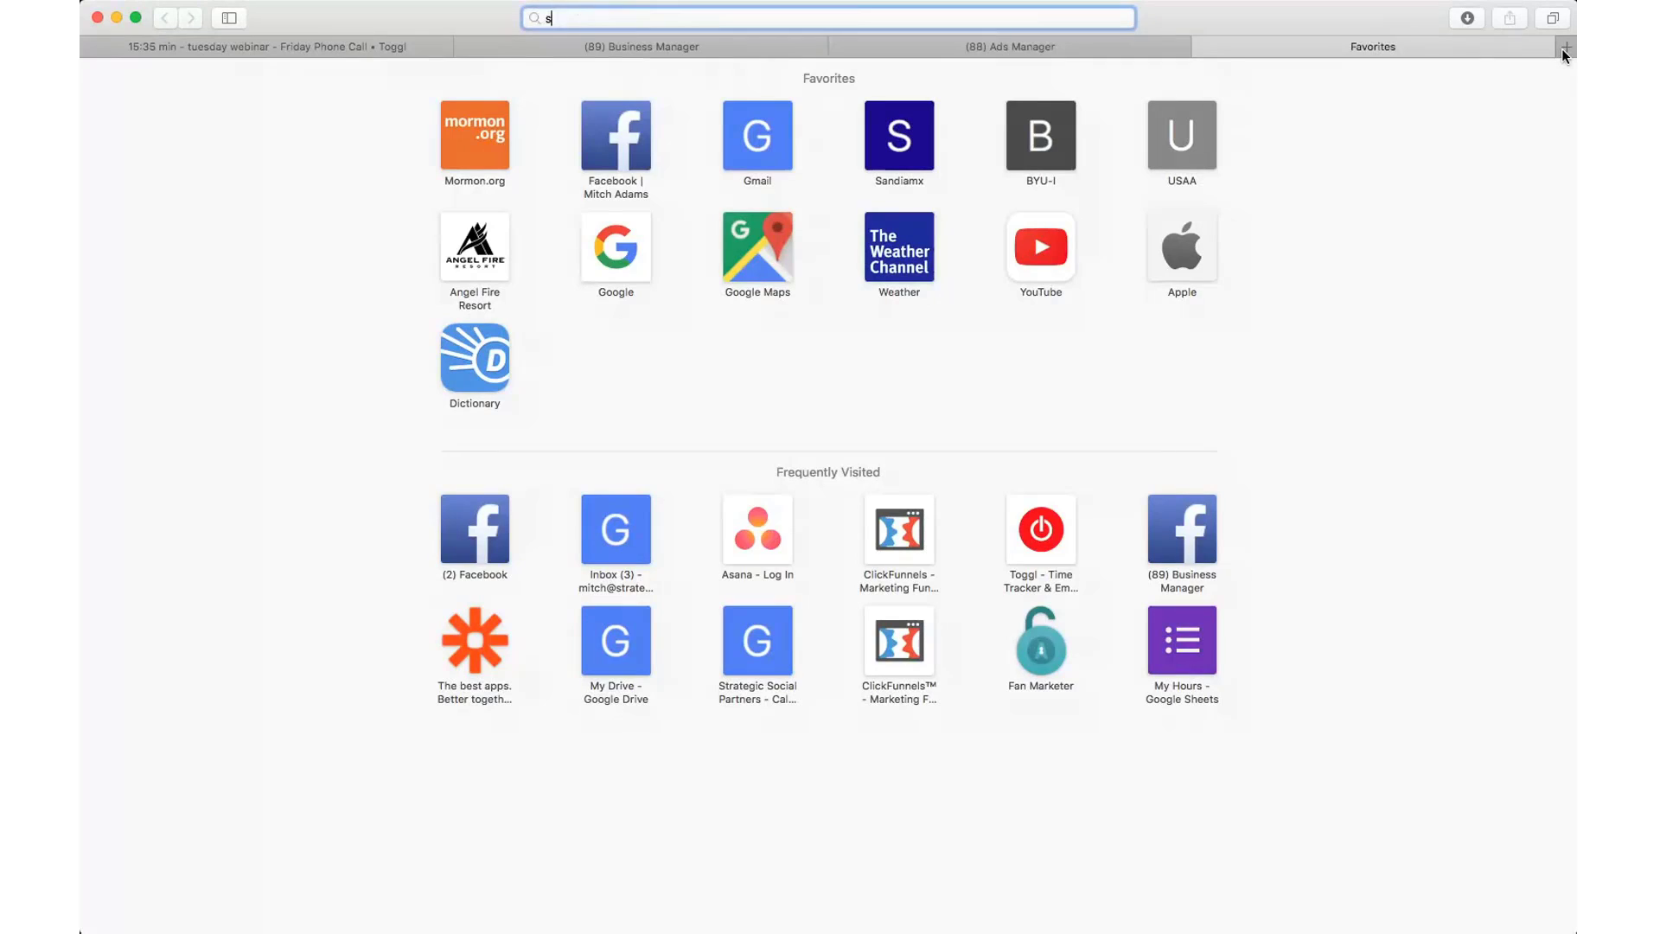
{"action": "key", "text": "Return"}
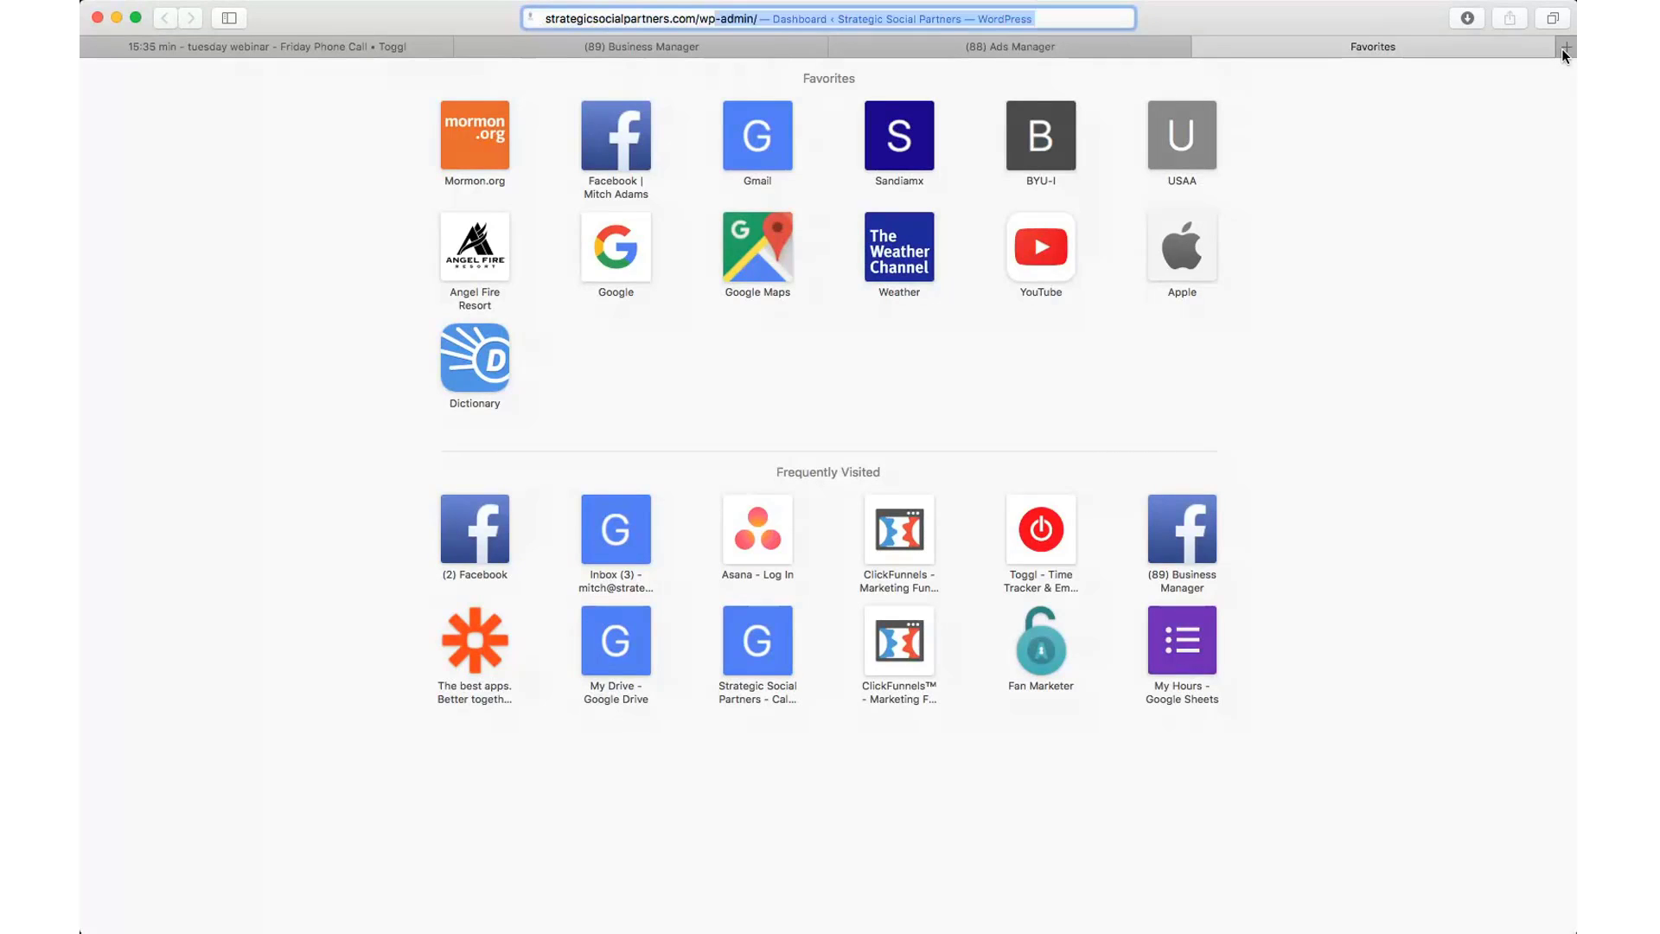
{"action": "key", "text": "Return"}
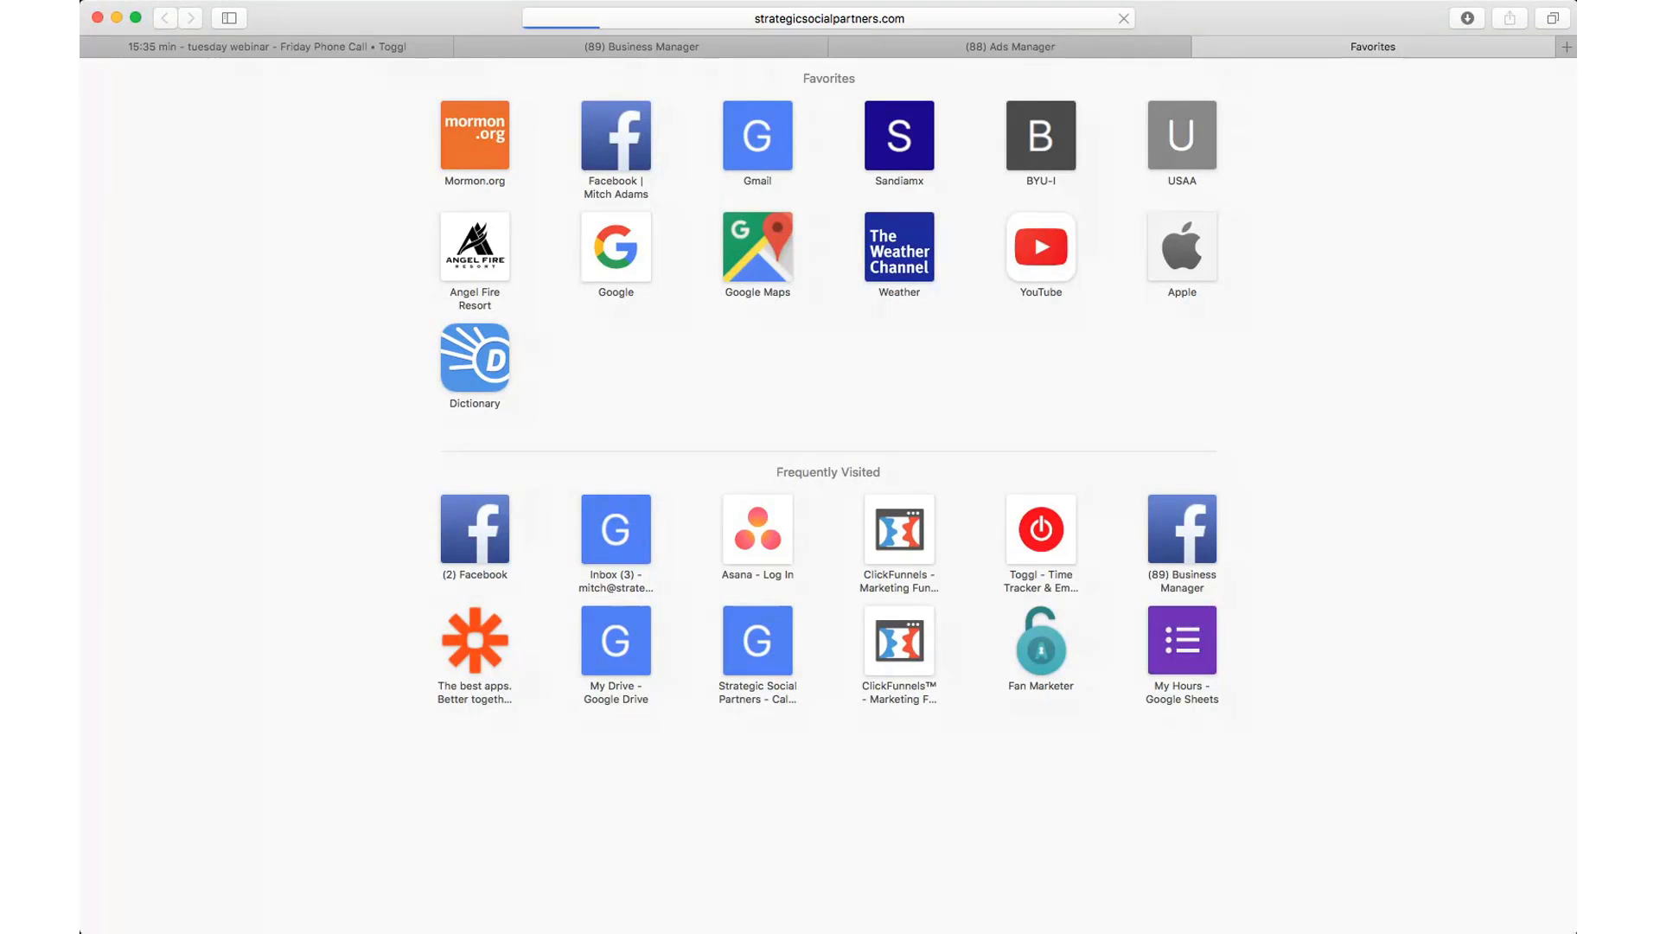
{"action": "key", "text": "super+Tab"}
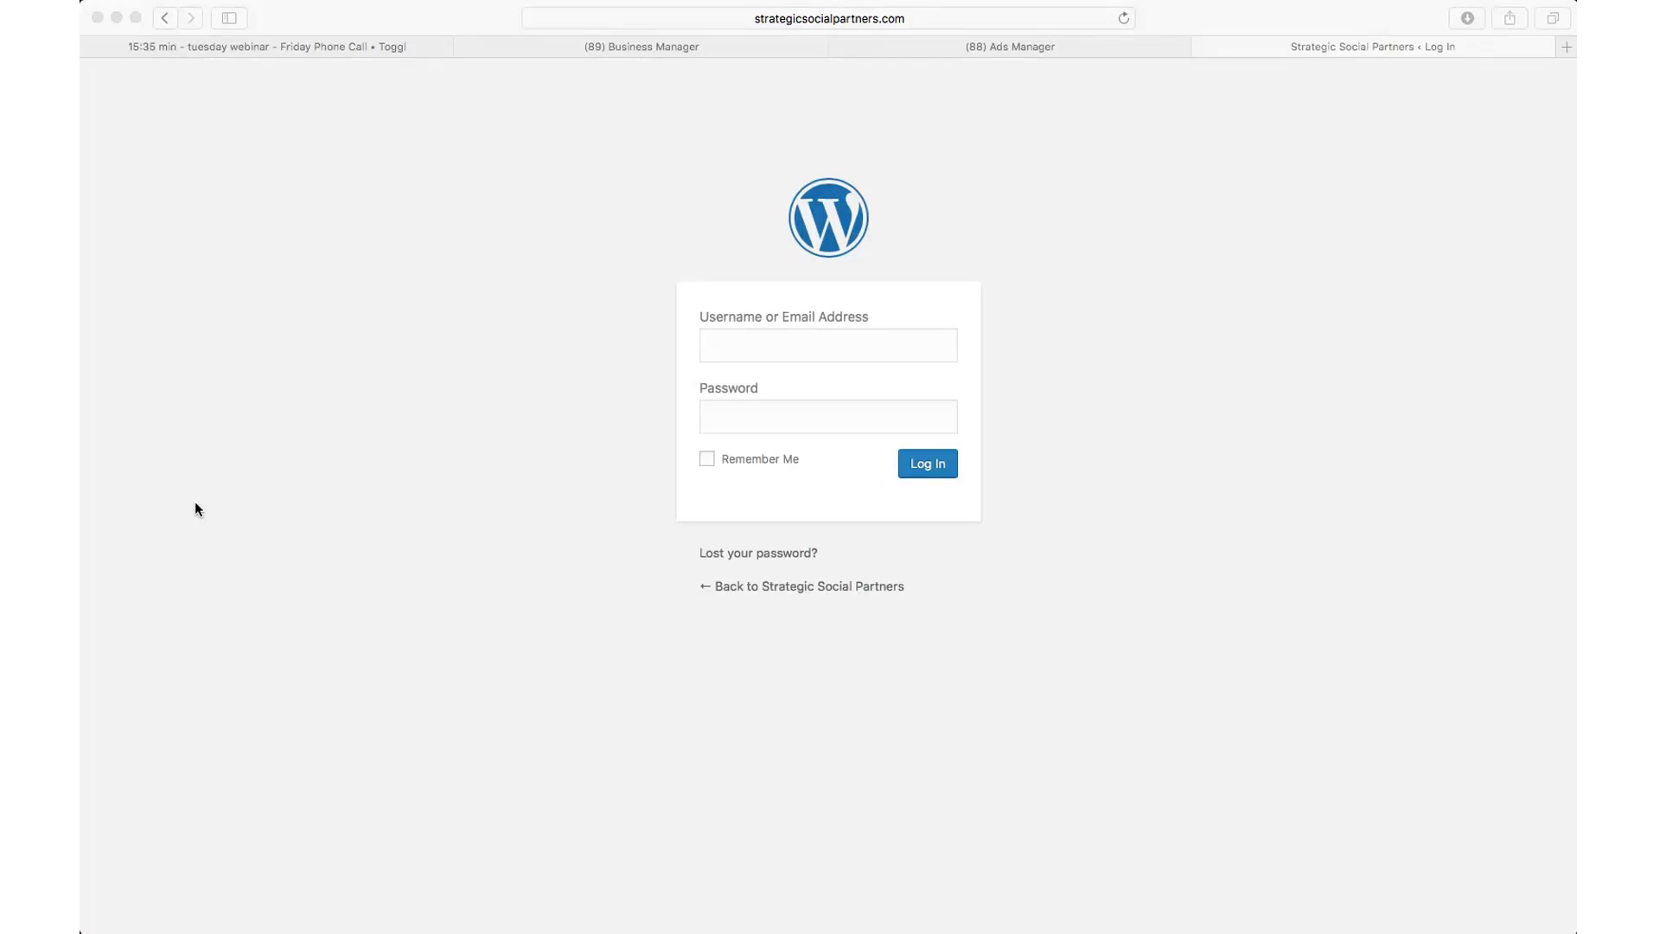
{"action": "left_click", "coordinate": [196, 503]}
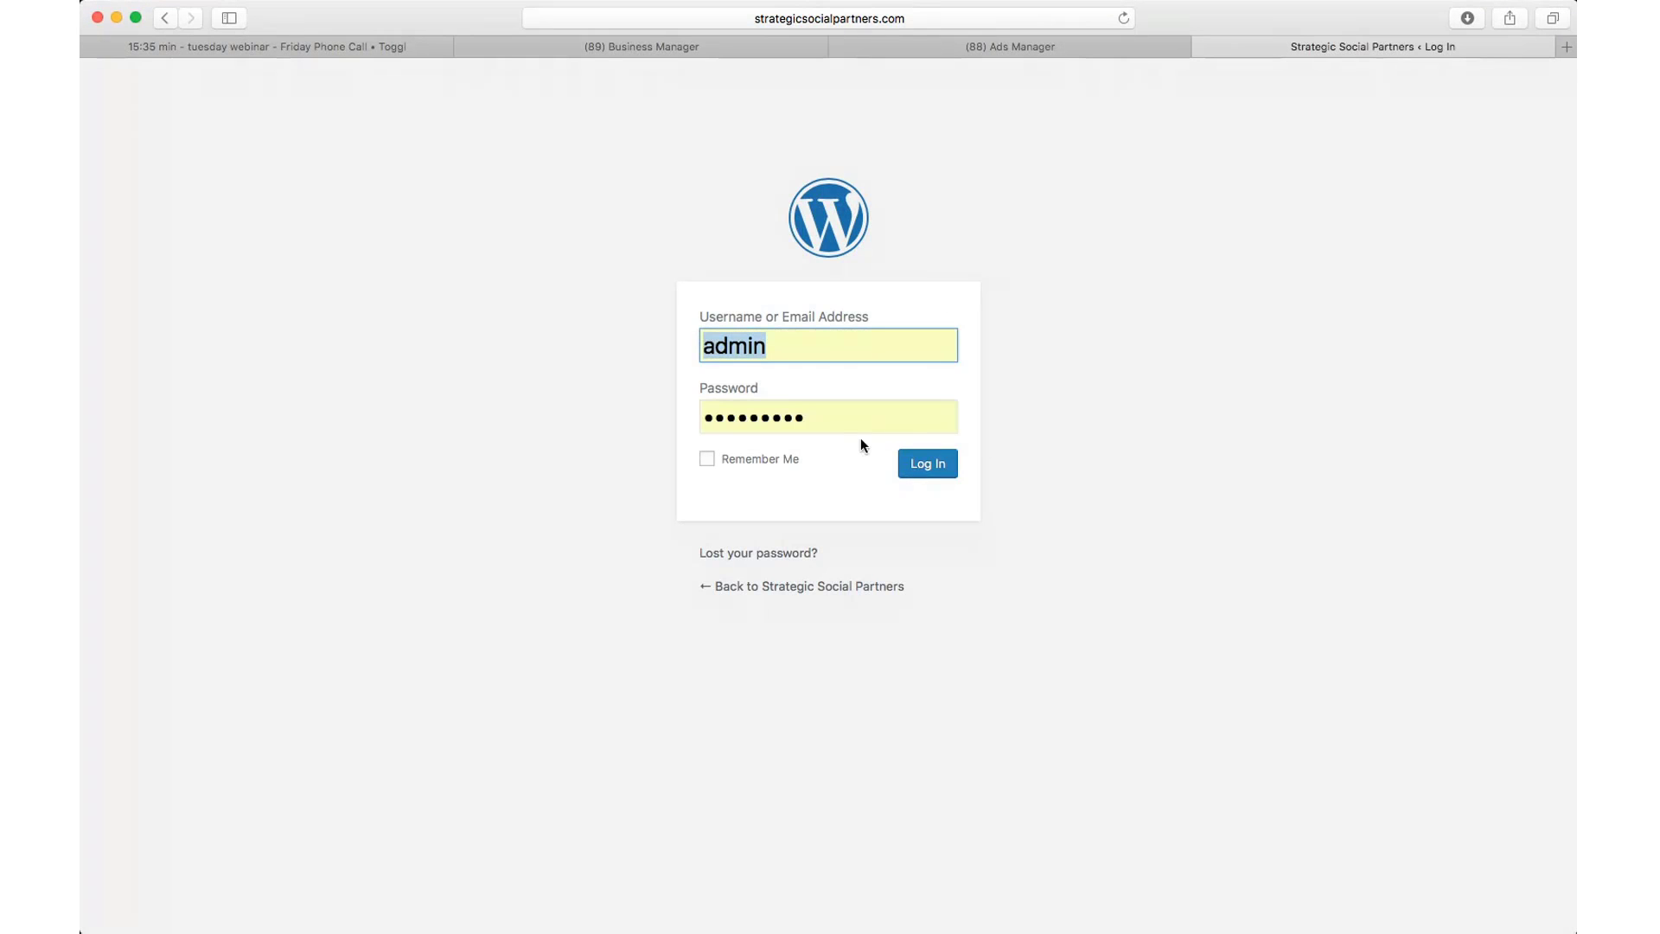
Step: Log in with the autofilled credentials and scroll through the Dashboard's plugin update notices
{"action": "left_click", "coordinate": [928, 463]}
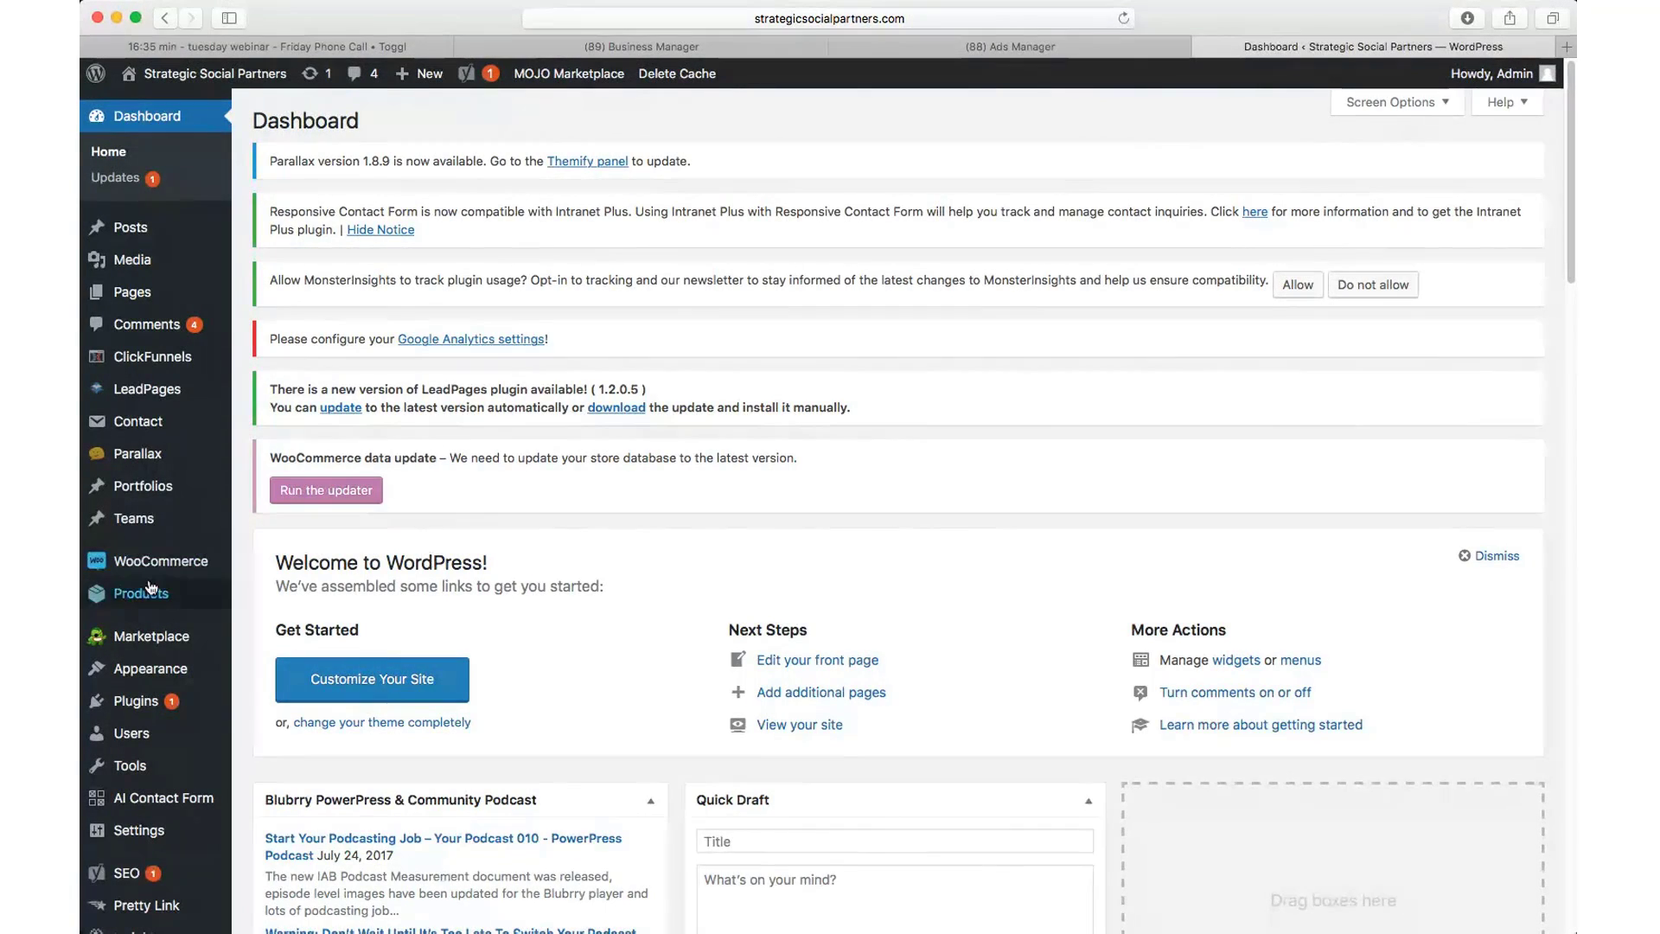
{"action": "scroll", "coordinate": [149, 588], "scroll_direction": "down", "scroll_amount": 5}
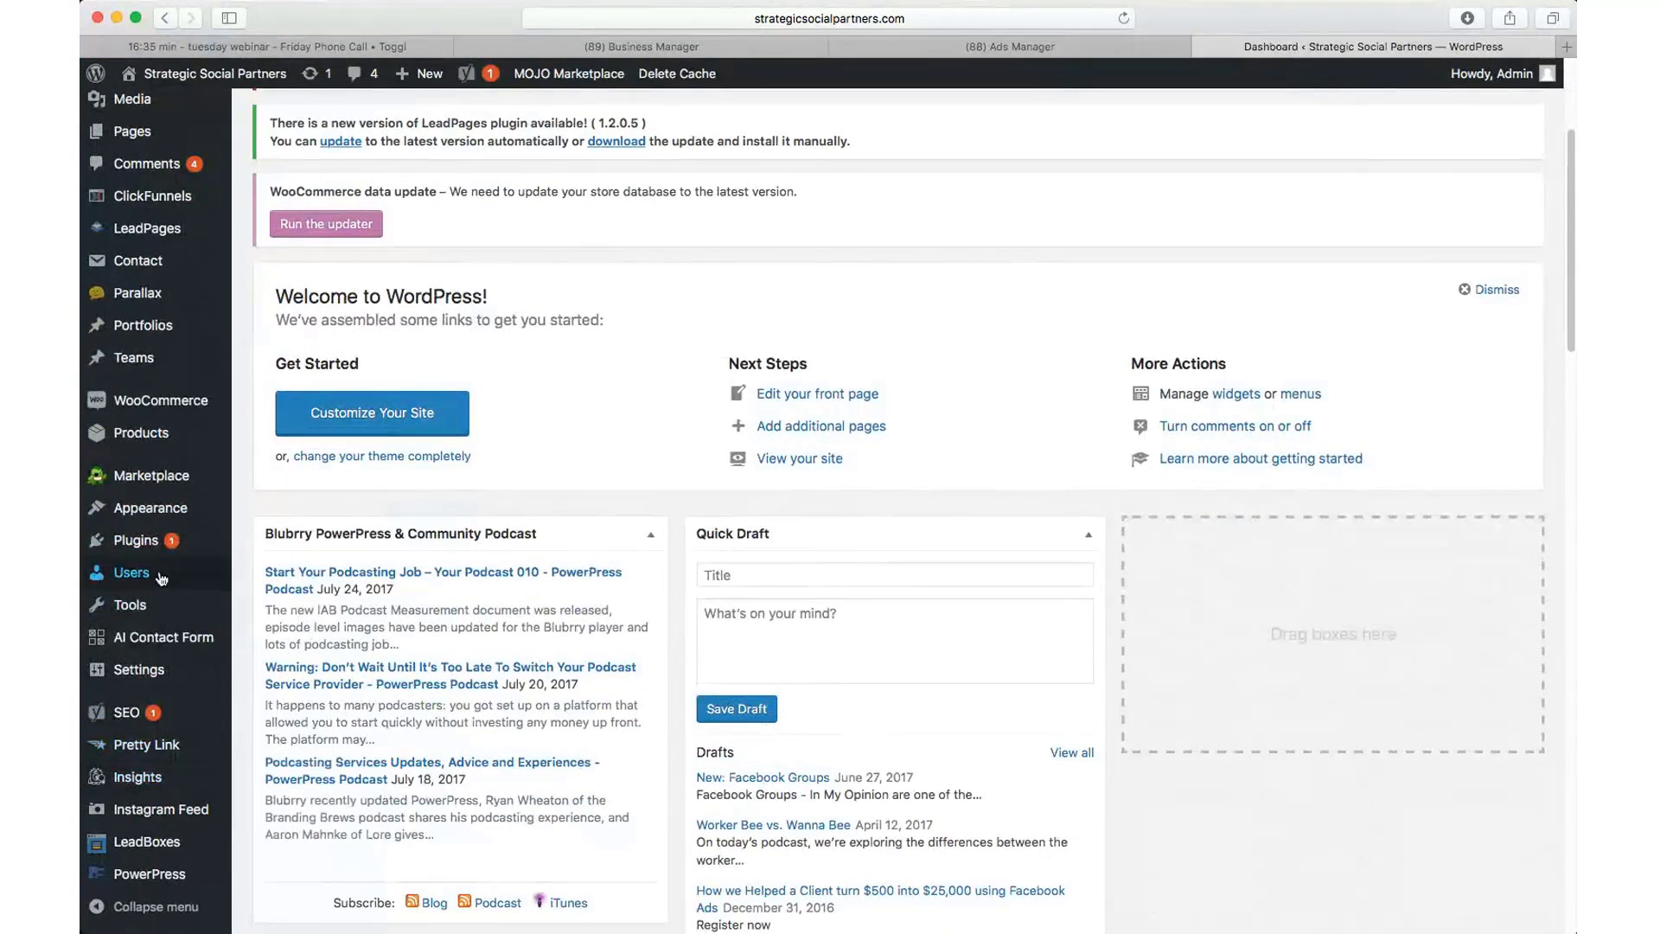
{"action": "mouse_move", "coordinate": [142, 560]}
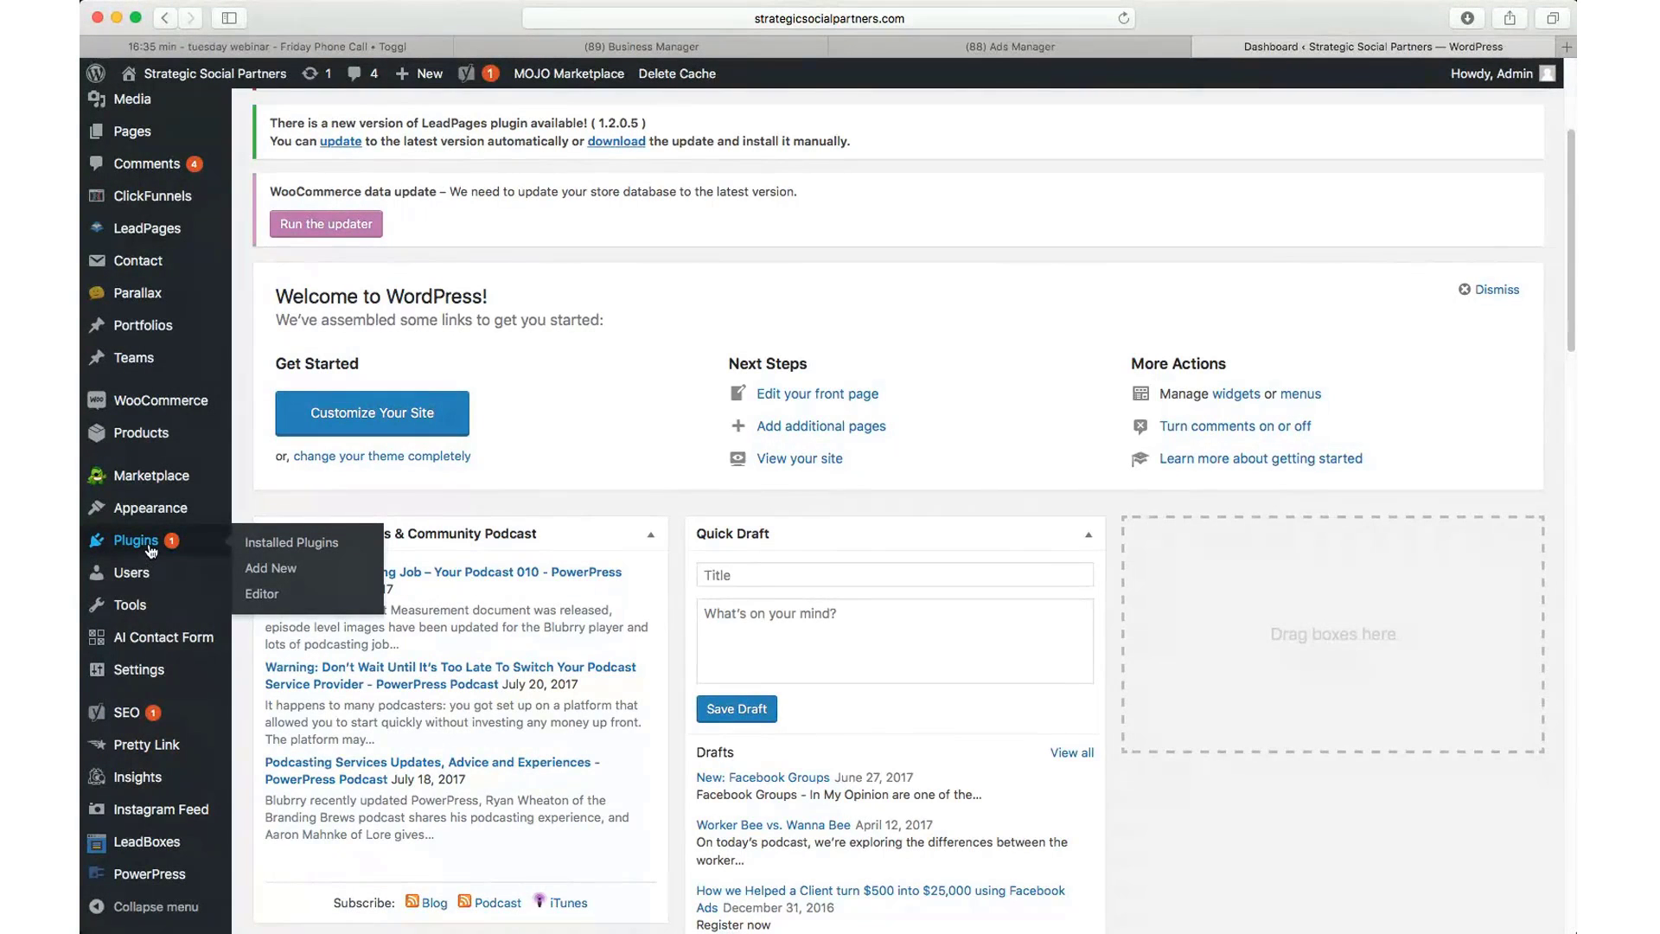
Step: Confirm Facebook Conversion Pixel is in Installed Plugins, then go to General Settings
{"action": "left_click", "coordinate": [147, 546]}
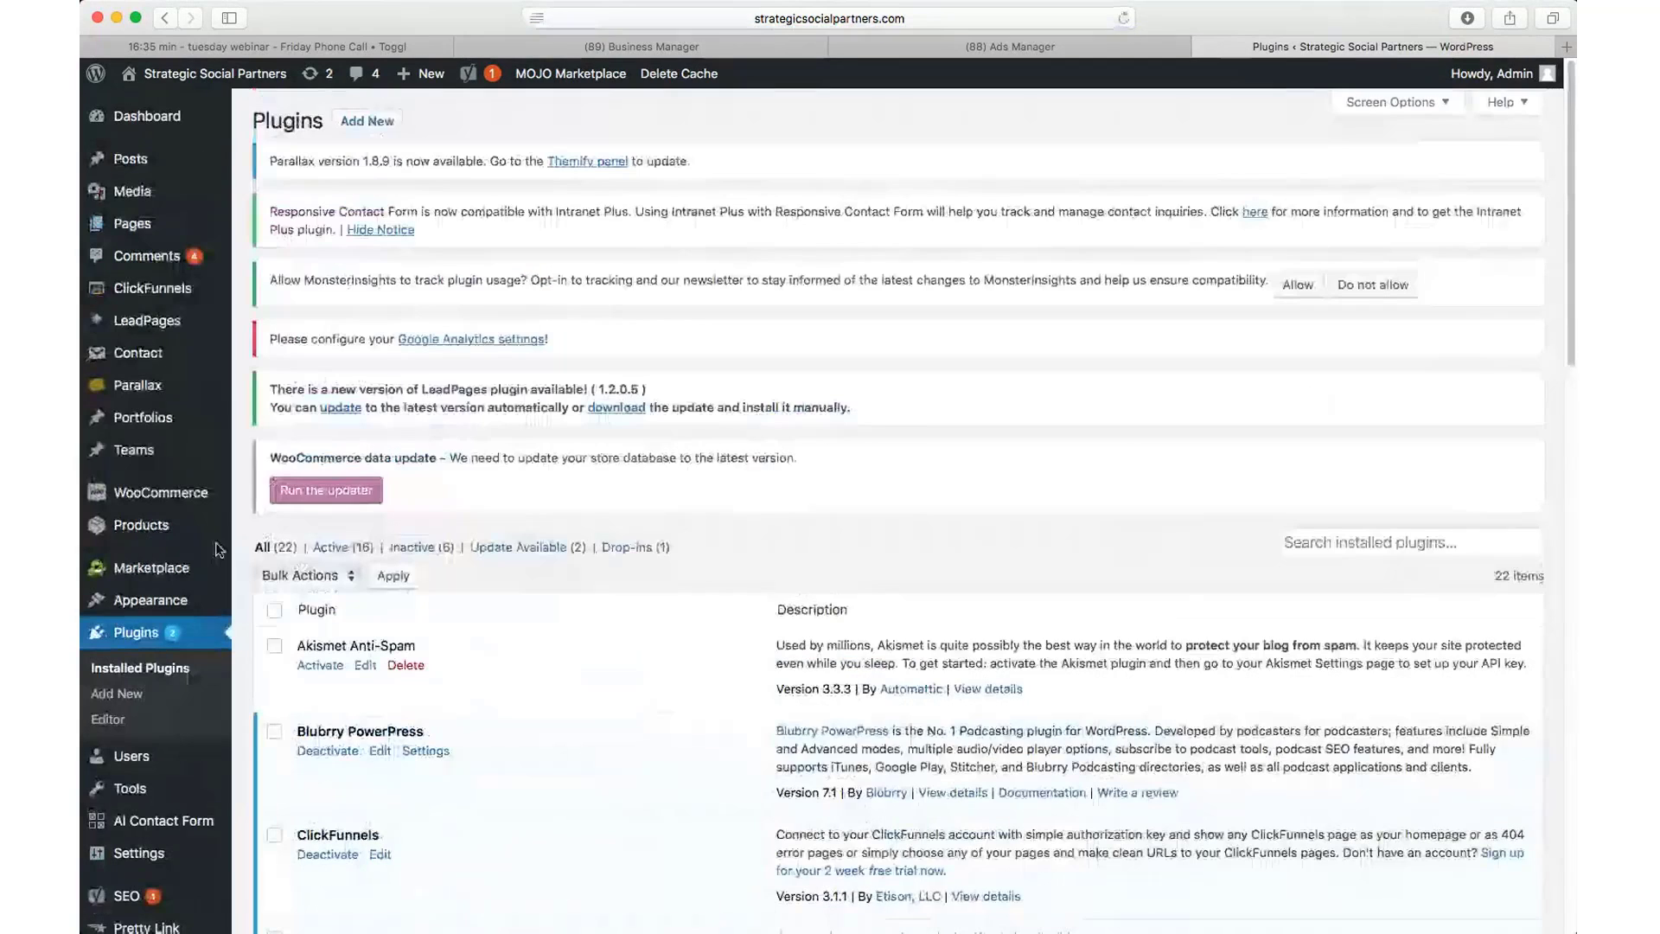
{"action": "scroll", "coordinate": [439, 599], "scroll_direction": "down", "scroll_amount": 5}
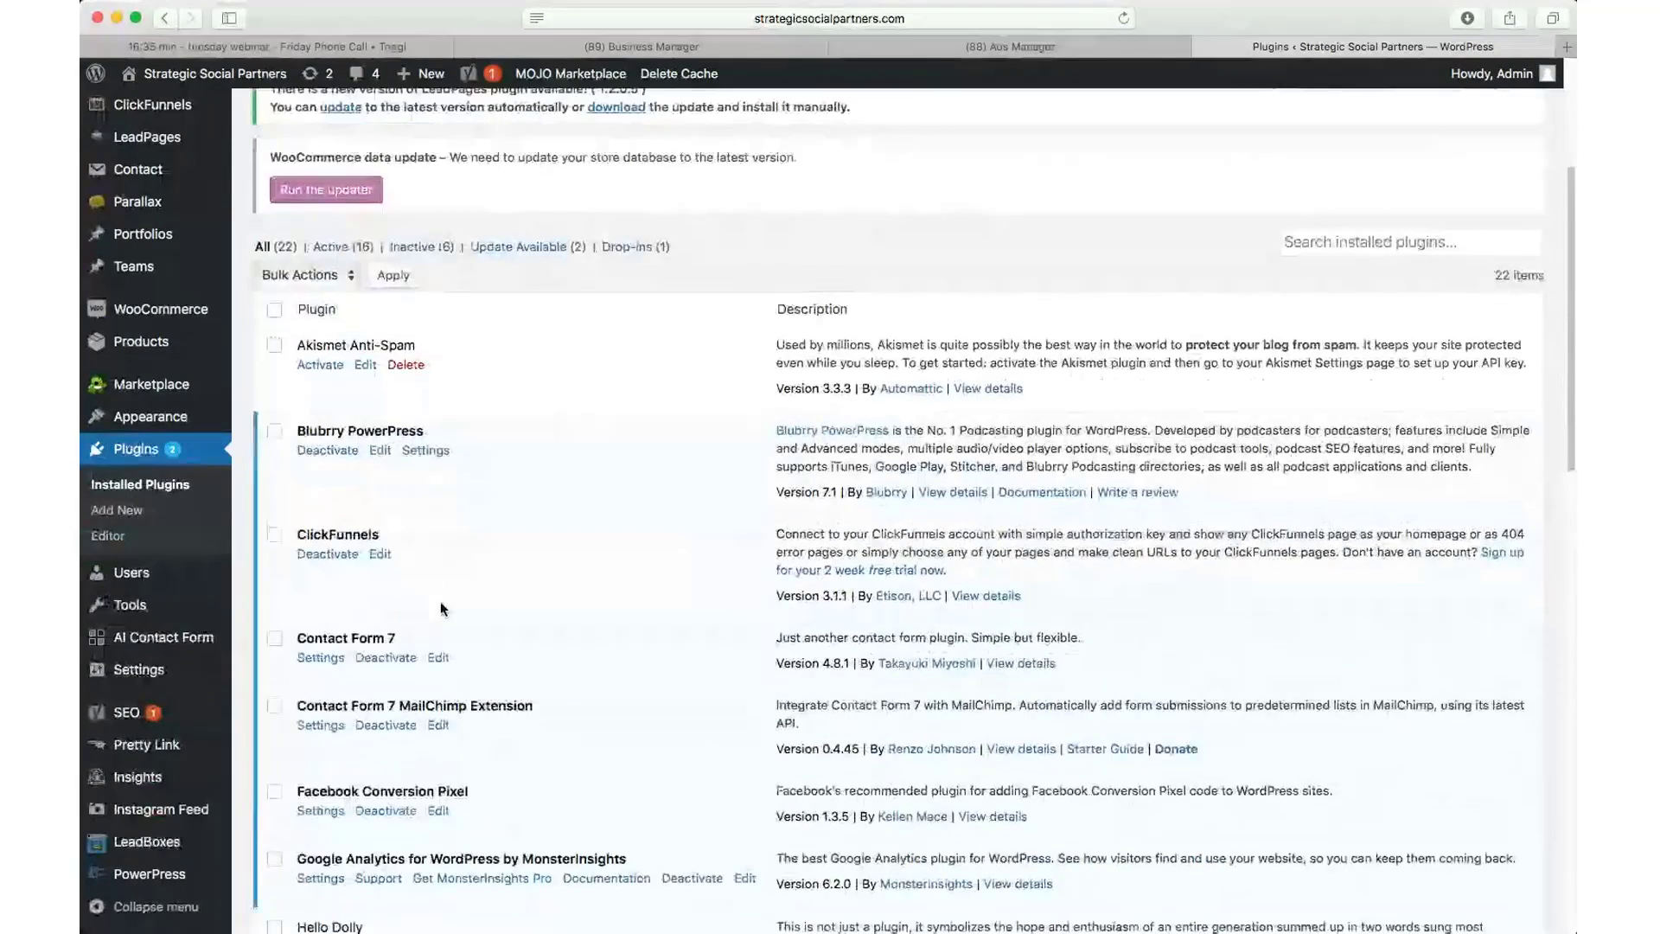
{"action": "scroll", "coordinate": [441, 607], "scroll_direction": "down", "scroll_amount": 3}
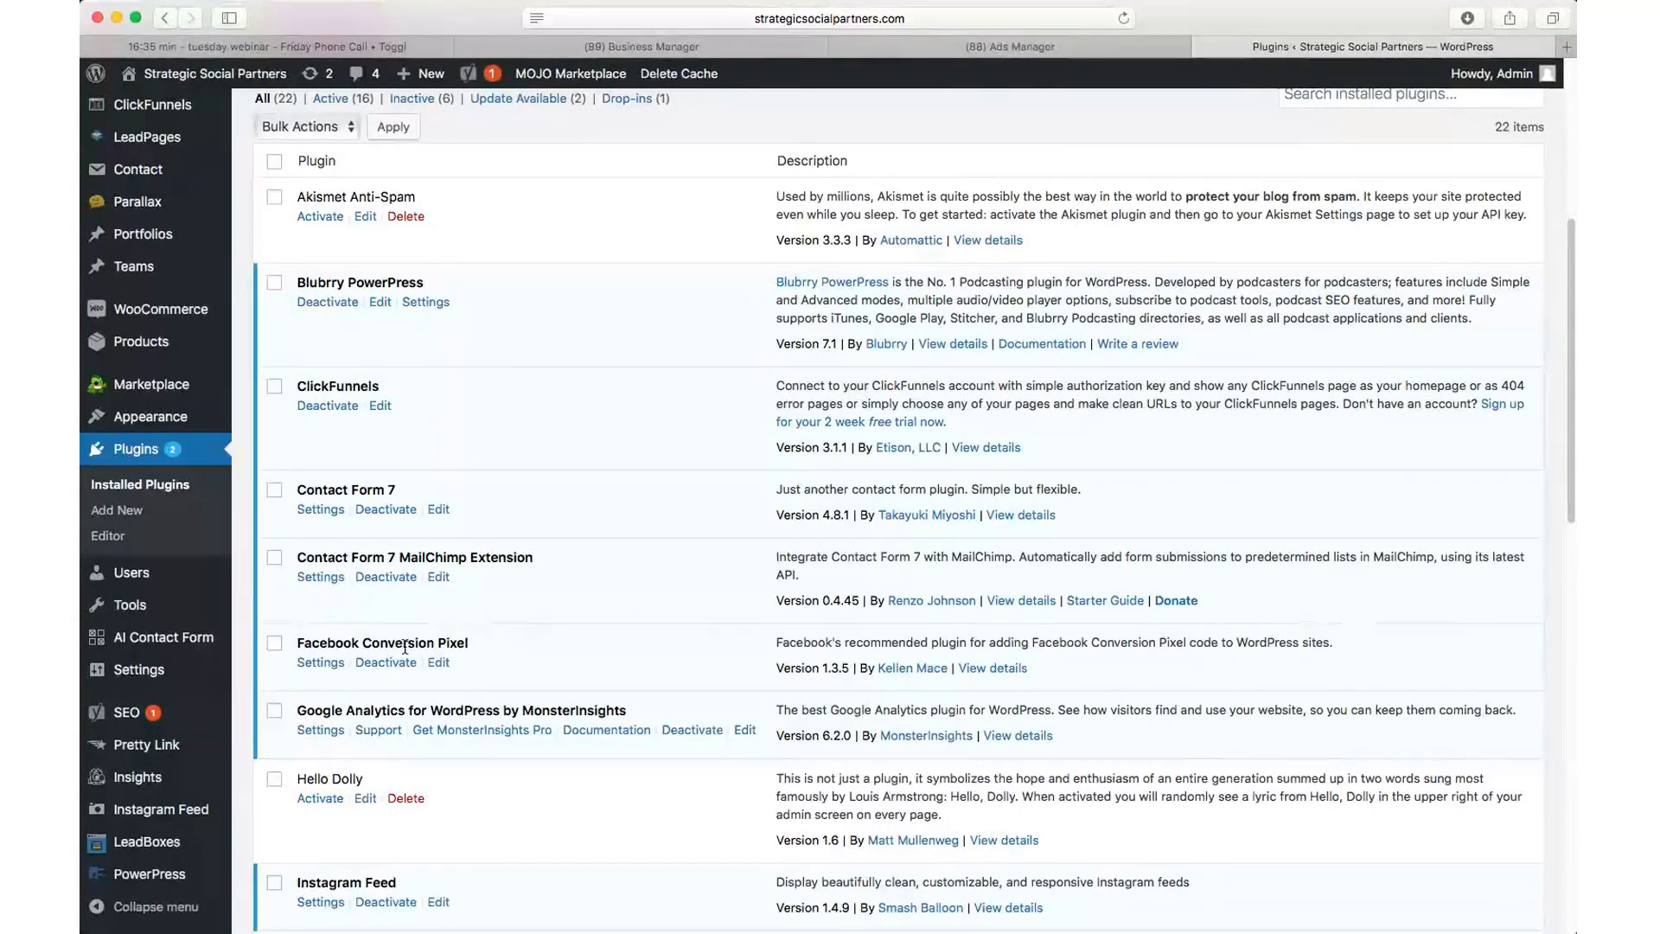
{"action": "scroll", "coordinate": [404, 646], "scroll_direction": "down", "scroll_amount": 1}
{"action": "left_click", "coordinate": [126, 673]}
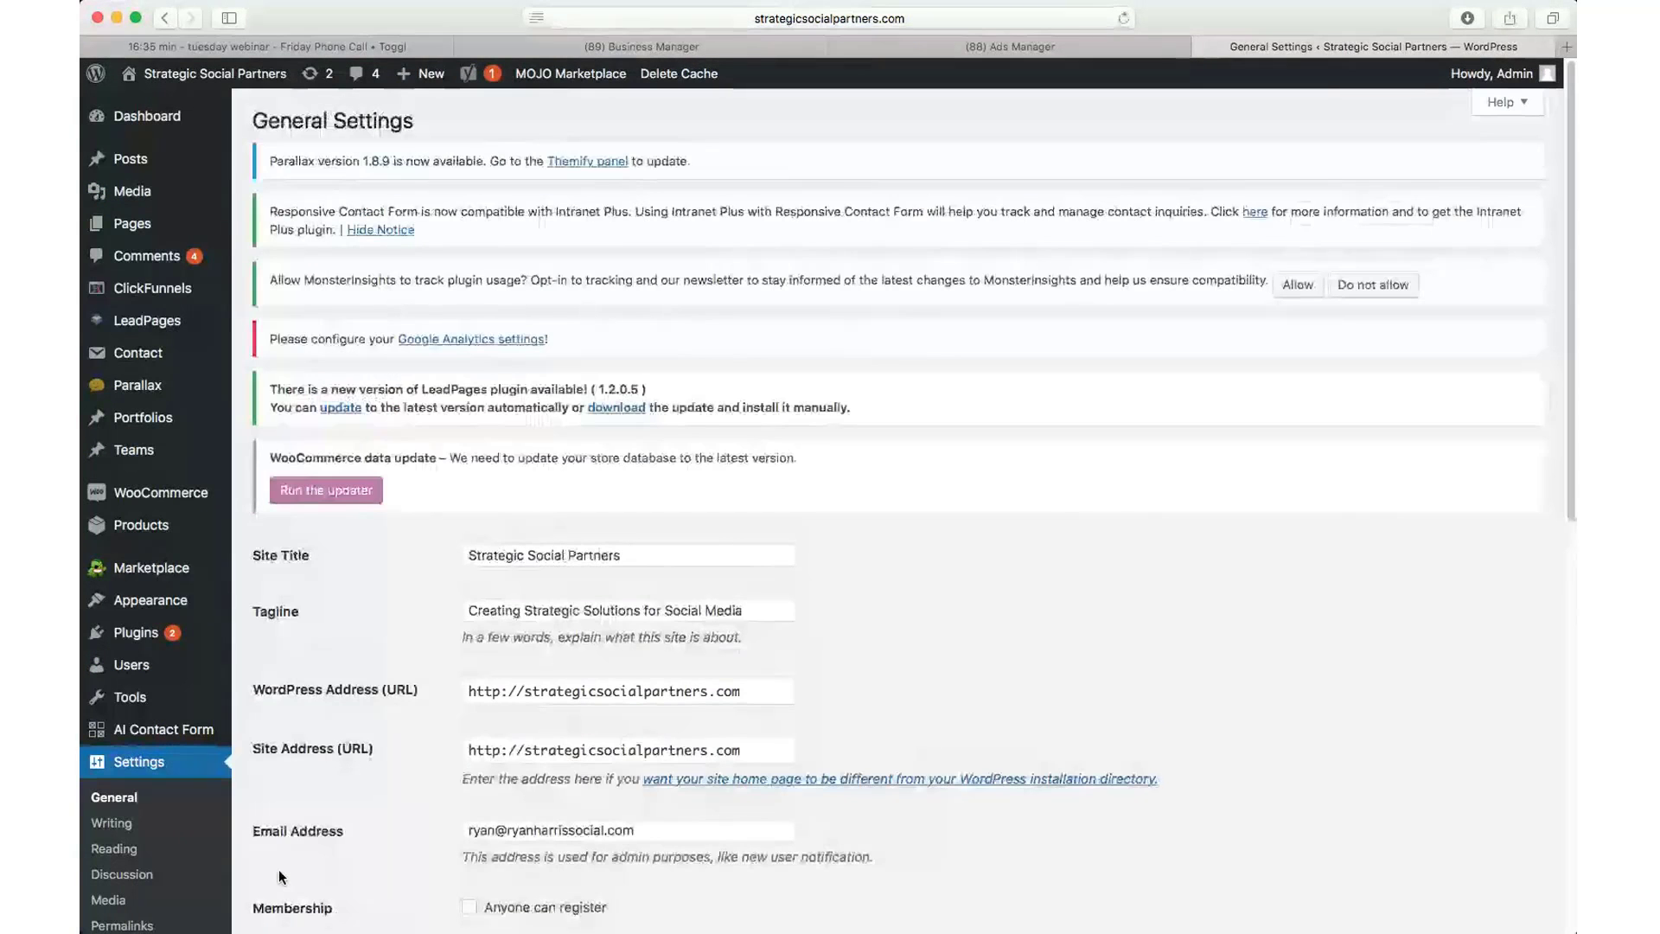
{"action": "scroll", "coordinate": [138, 769], "scroll_direction": "down", "scroll_amount": 5}
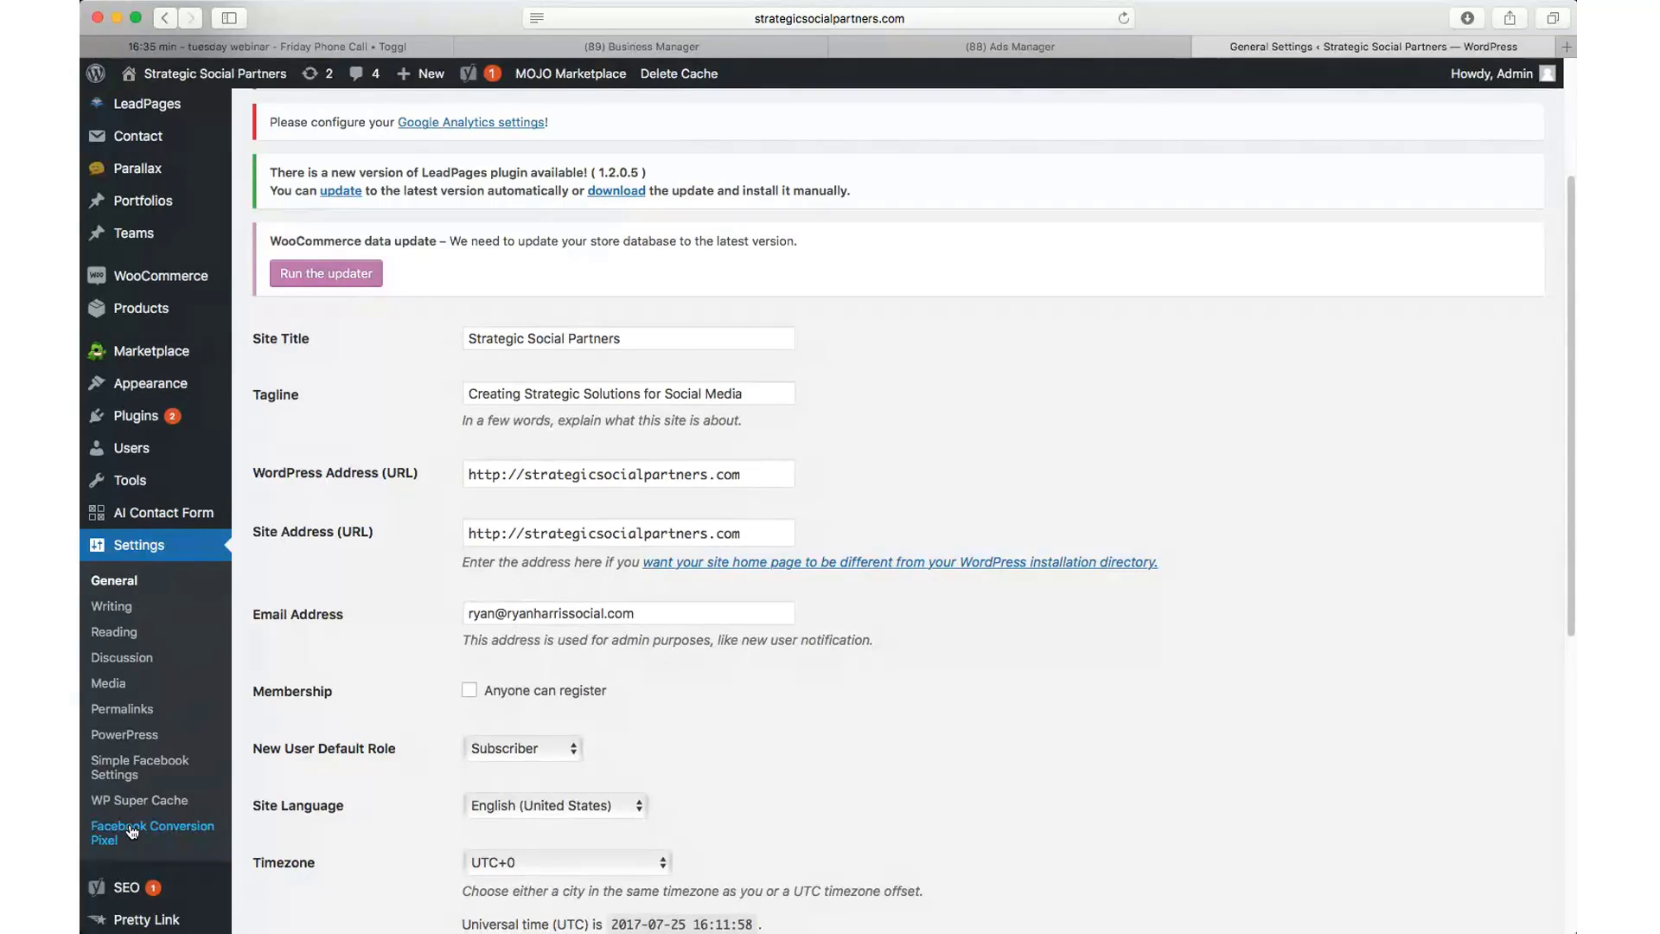
Step: Save Facebook Conversion Pixel settings with the pixel field on Post, Page, Product, Leadpages_post, Attachment, Clickfunnels
{"action": "left_click", "coordinate": [110, 833]}
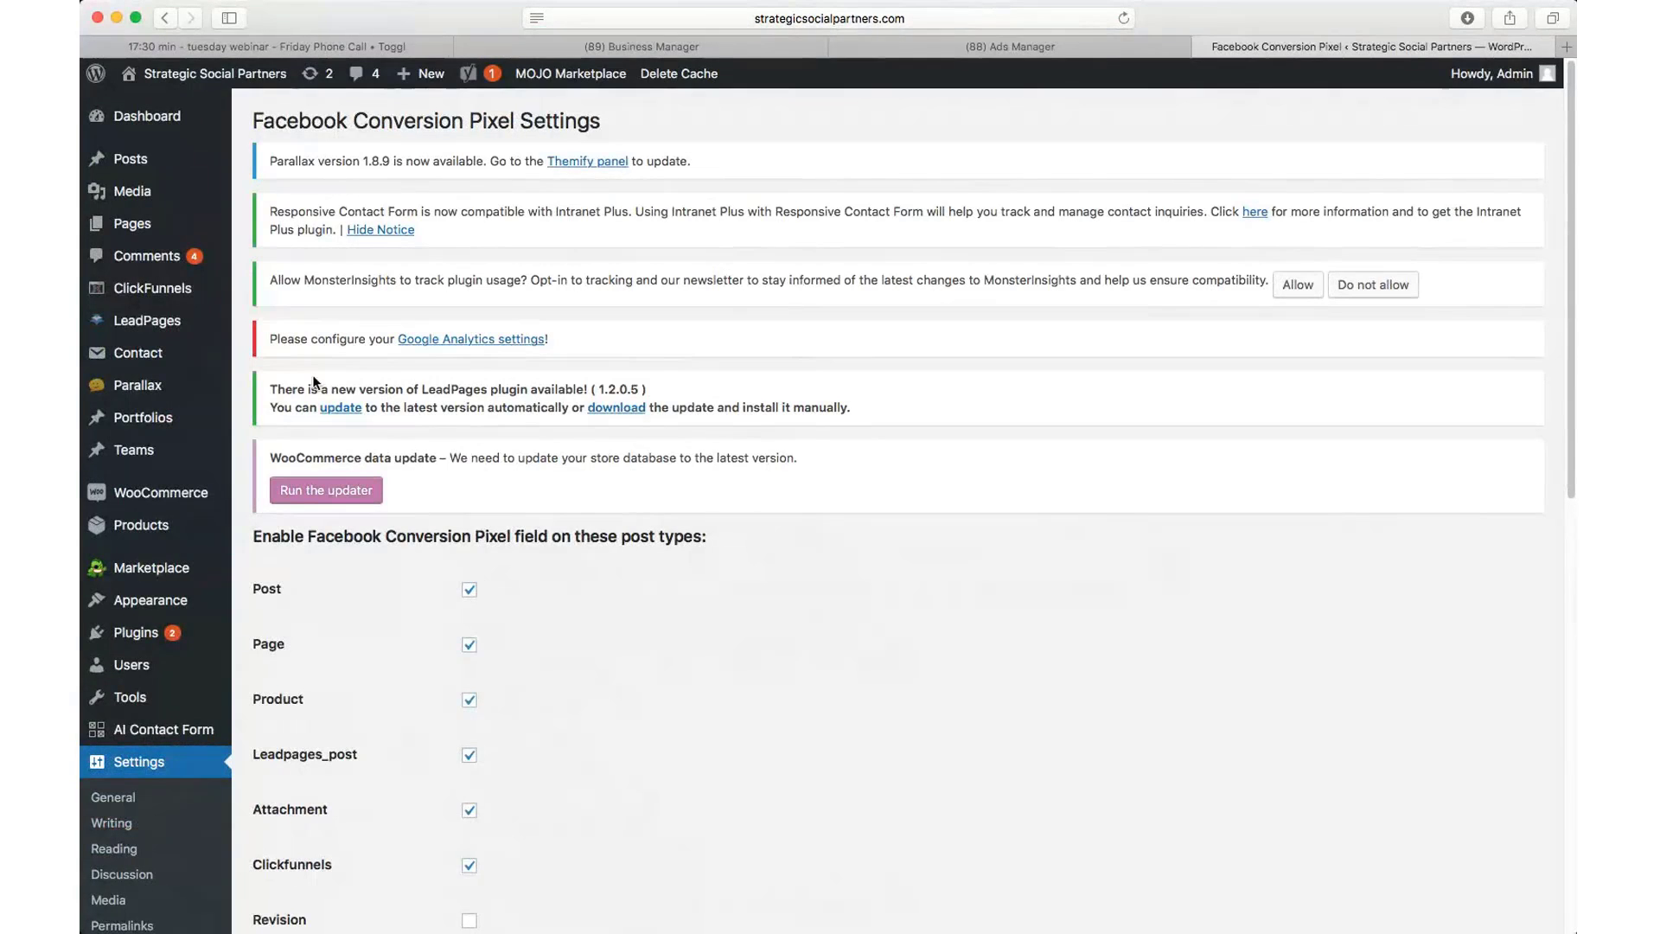
{"action": "scroll", "coordinate": [306, 391], "scroll_direction": "down", "scroll_amount": 5}
{"action": "scroll", "coordinate": [302, 390], "scroll_direction": "down", "scroll_amount": 1}
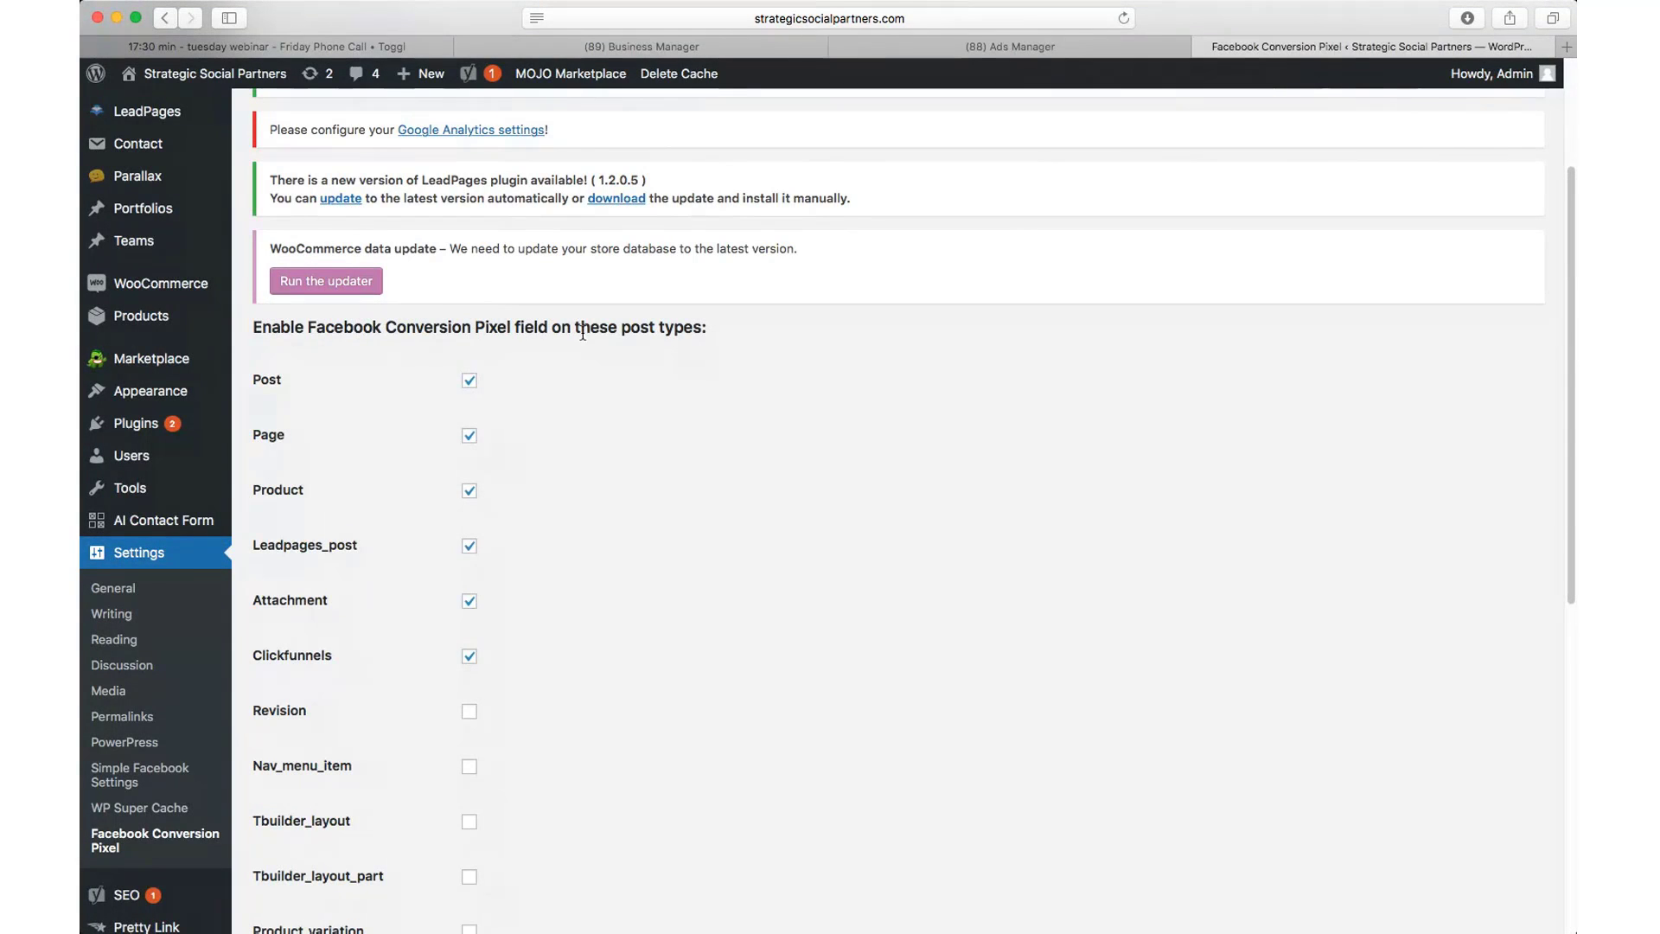
{"action": "scroll", "coordinate": [283, 376], "scroll_direction": "down", "scroll_amount": 1}
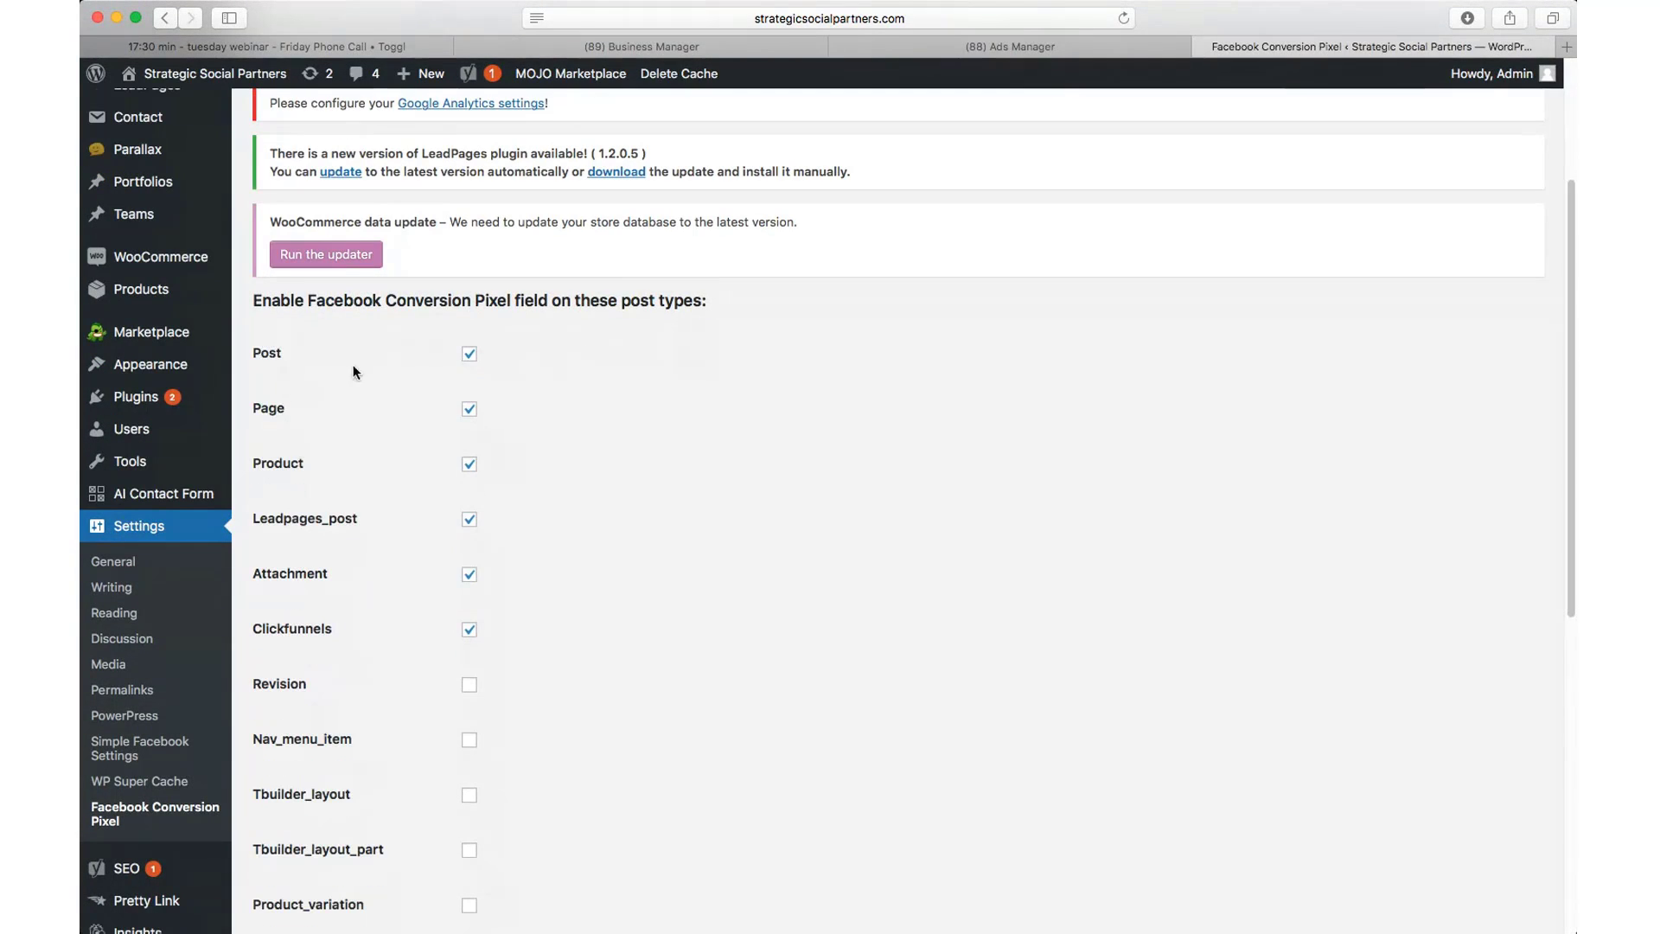
{"action": "scroll", "coordinate": [306, 403], "scroll_direction": "down", "scroll_amount": 1}
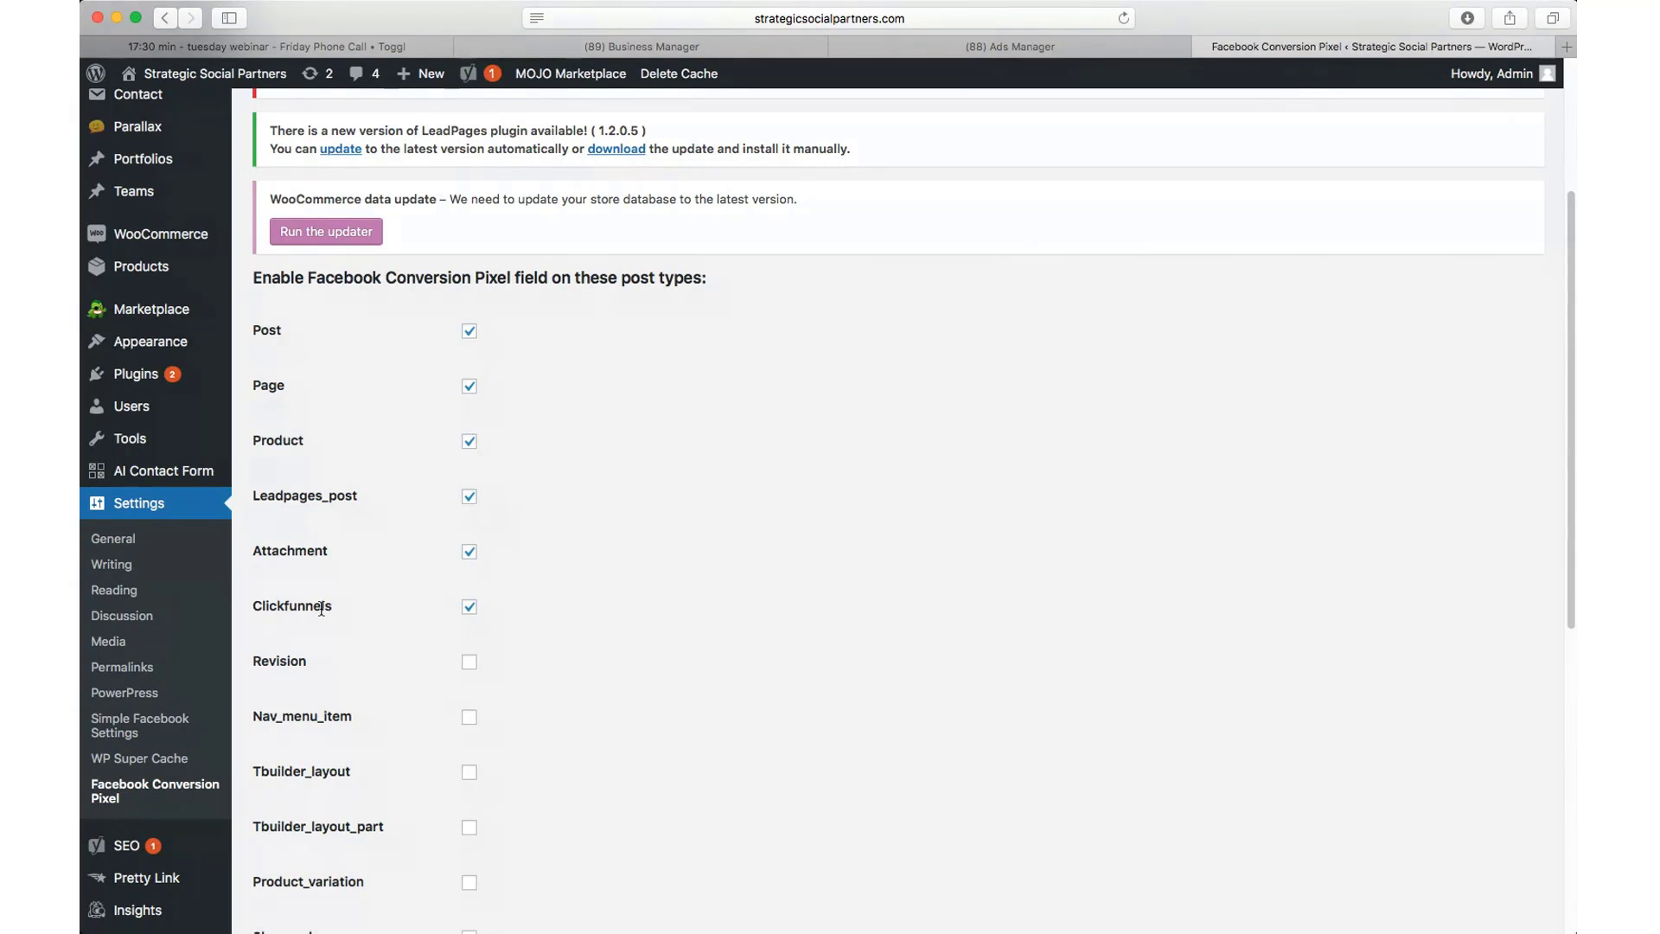
{"action": "scroll", "coordinate": [655, 519], "scroll_direction": "down", "scroll_amount": 7}
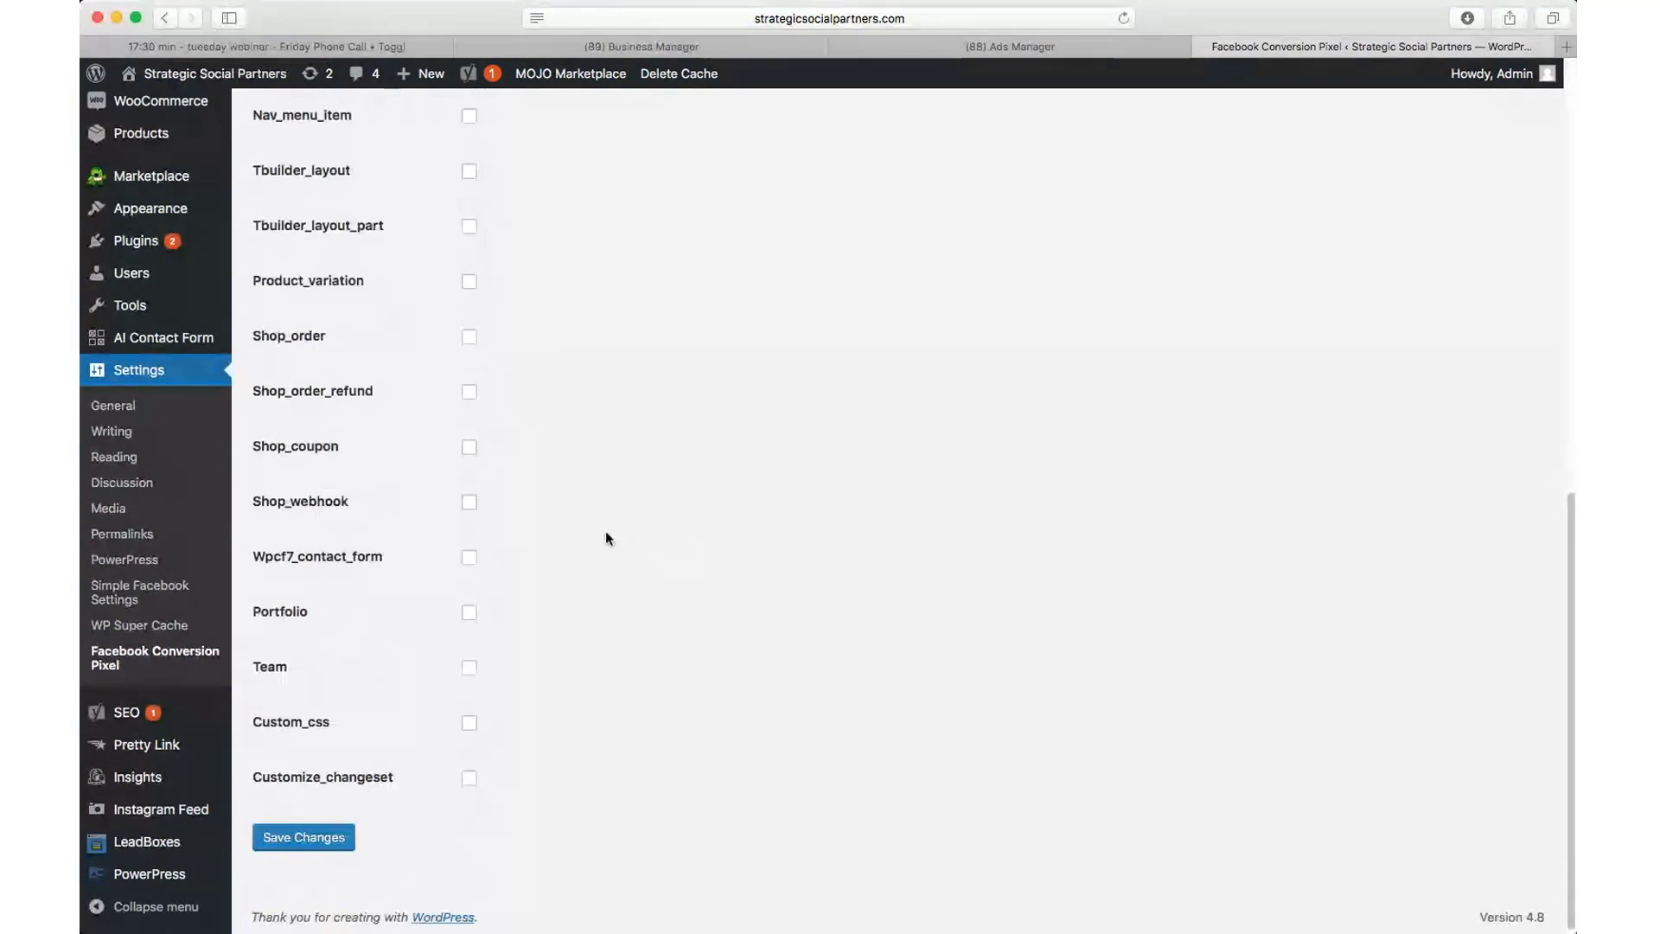
{"action": "left_click", "coordinate": [313, 837]}
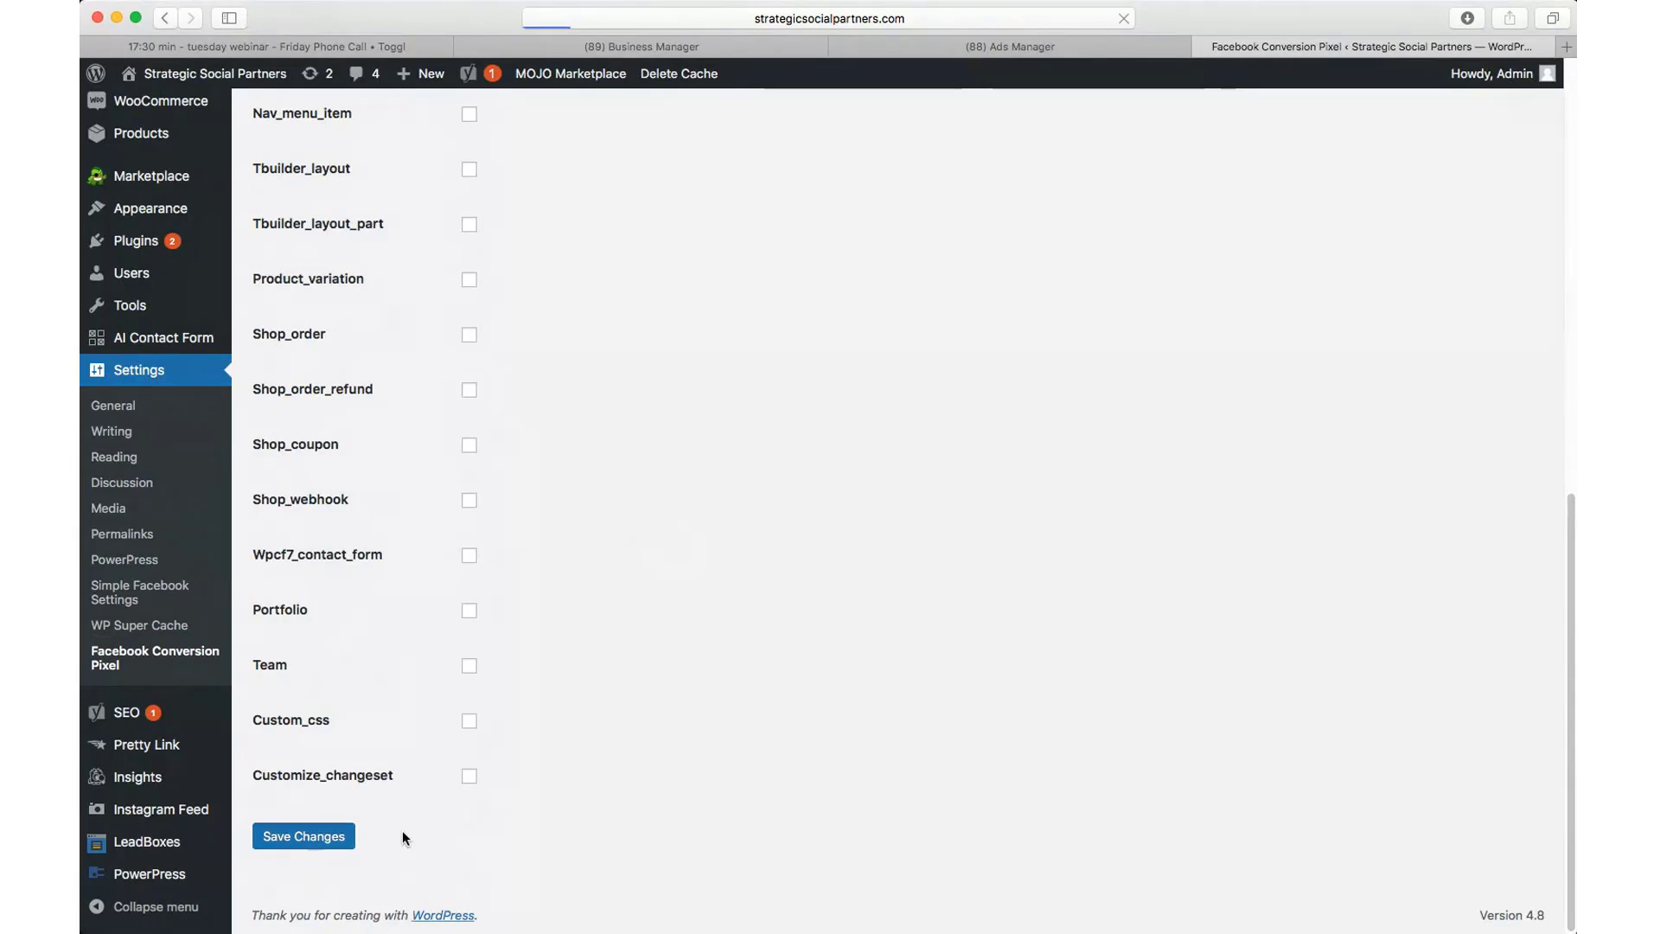
{"action": "scroll", "coordinate": [554, 796], "scroll_direction": "up", "scroll_amount": 10}
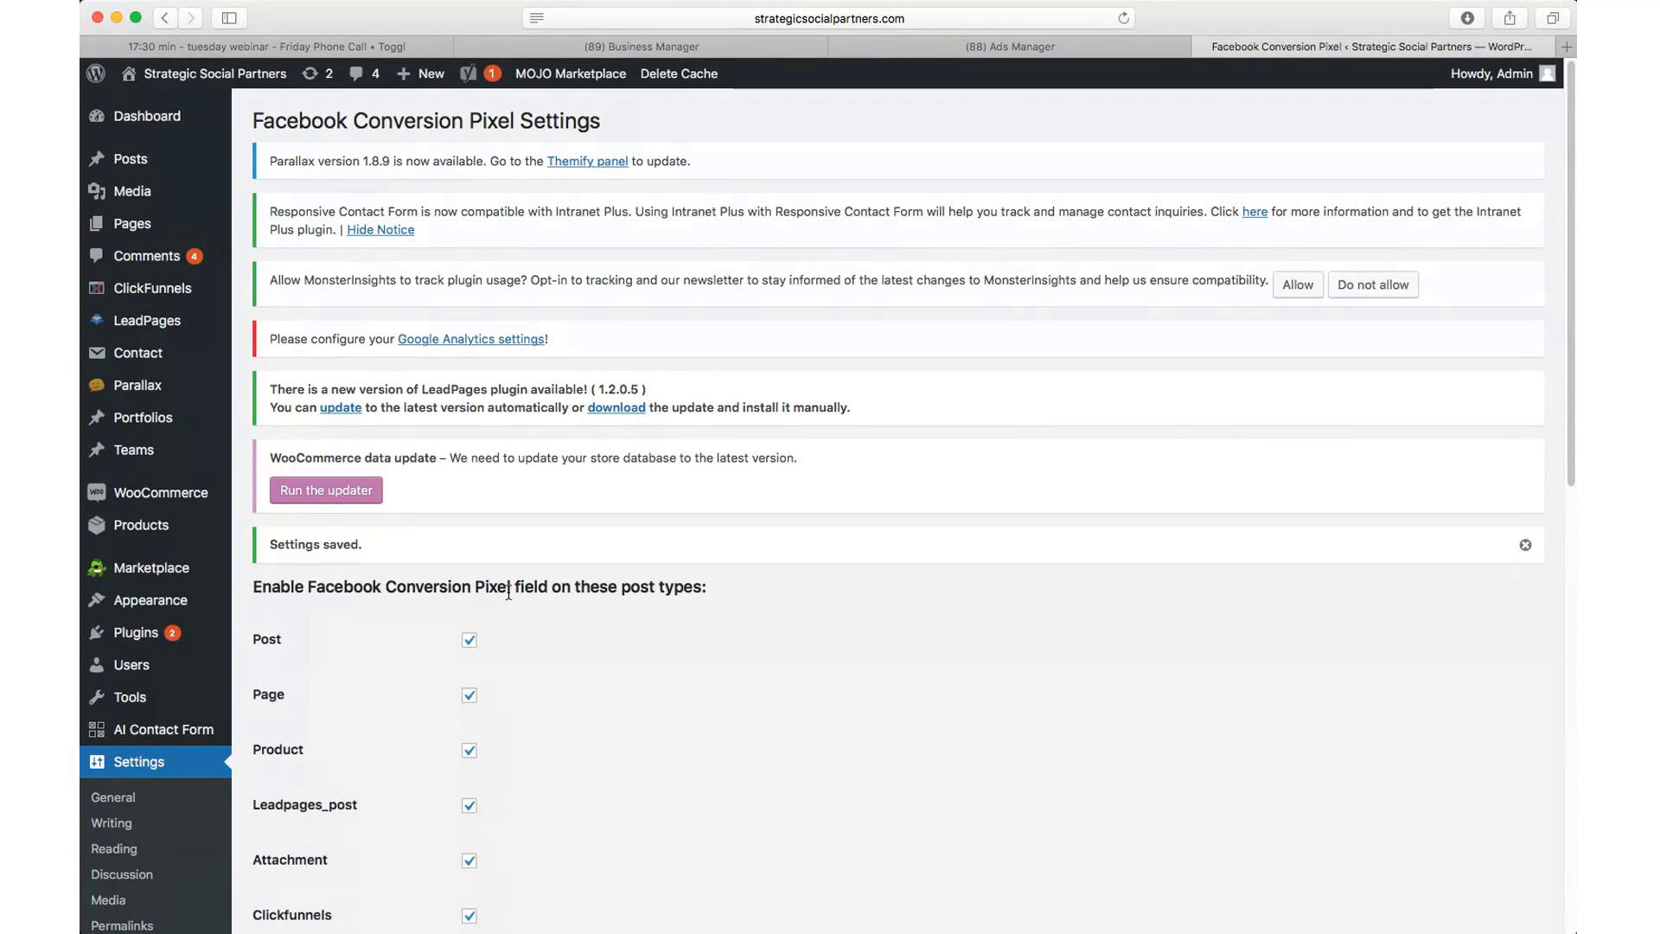
{"action": "scroll", "coordinate": [508, 593], "scroll_direction": "down", "scroll_amount": 3}
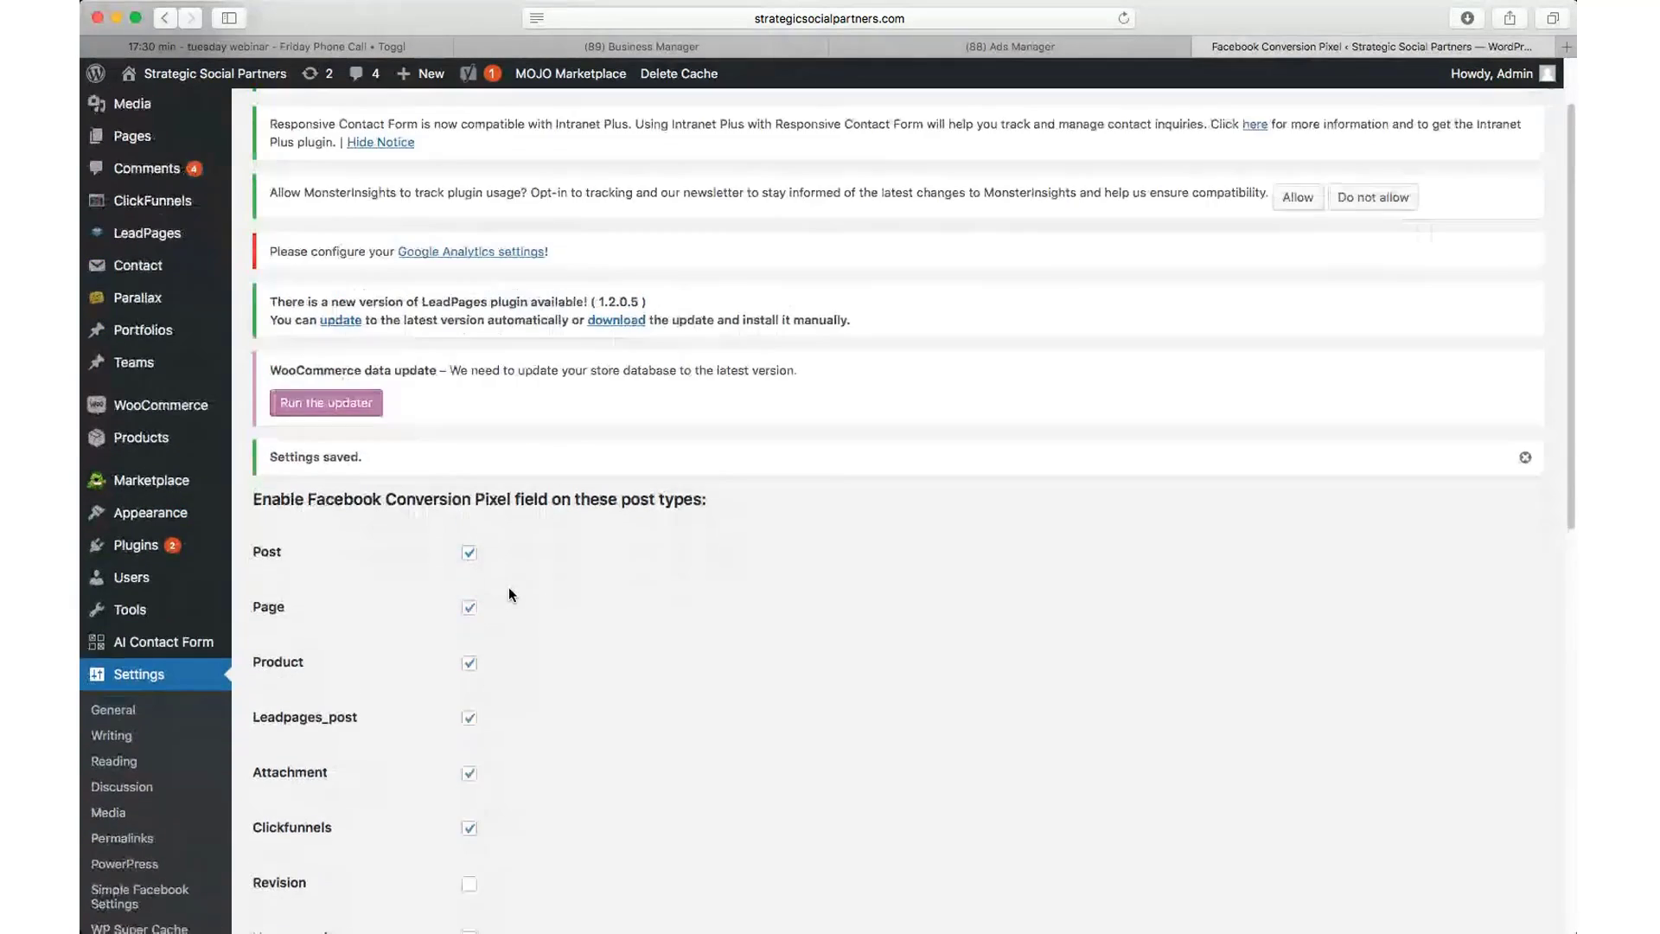
{"action": "scroll", "coordinate": [509, 587], "scroll_direction": "up", "scroll_amount": 3}
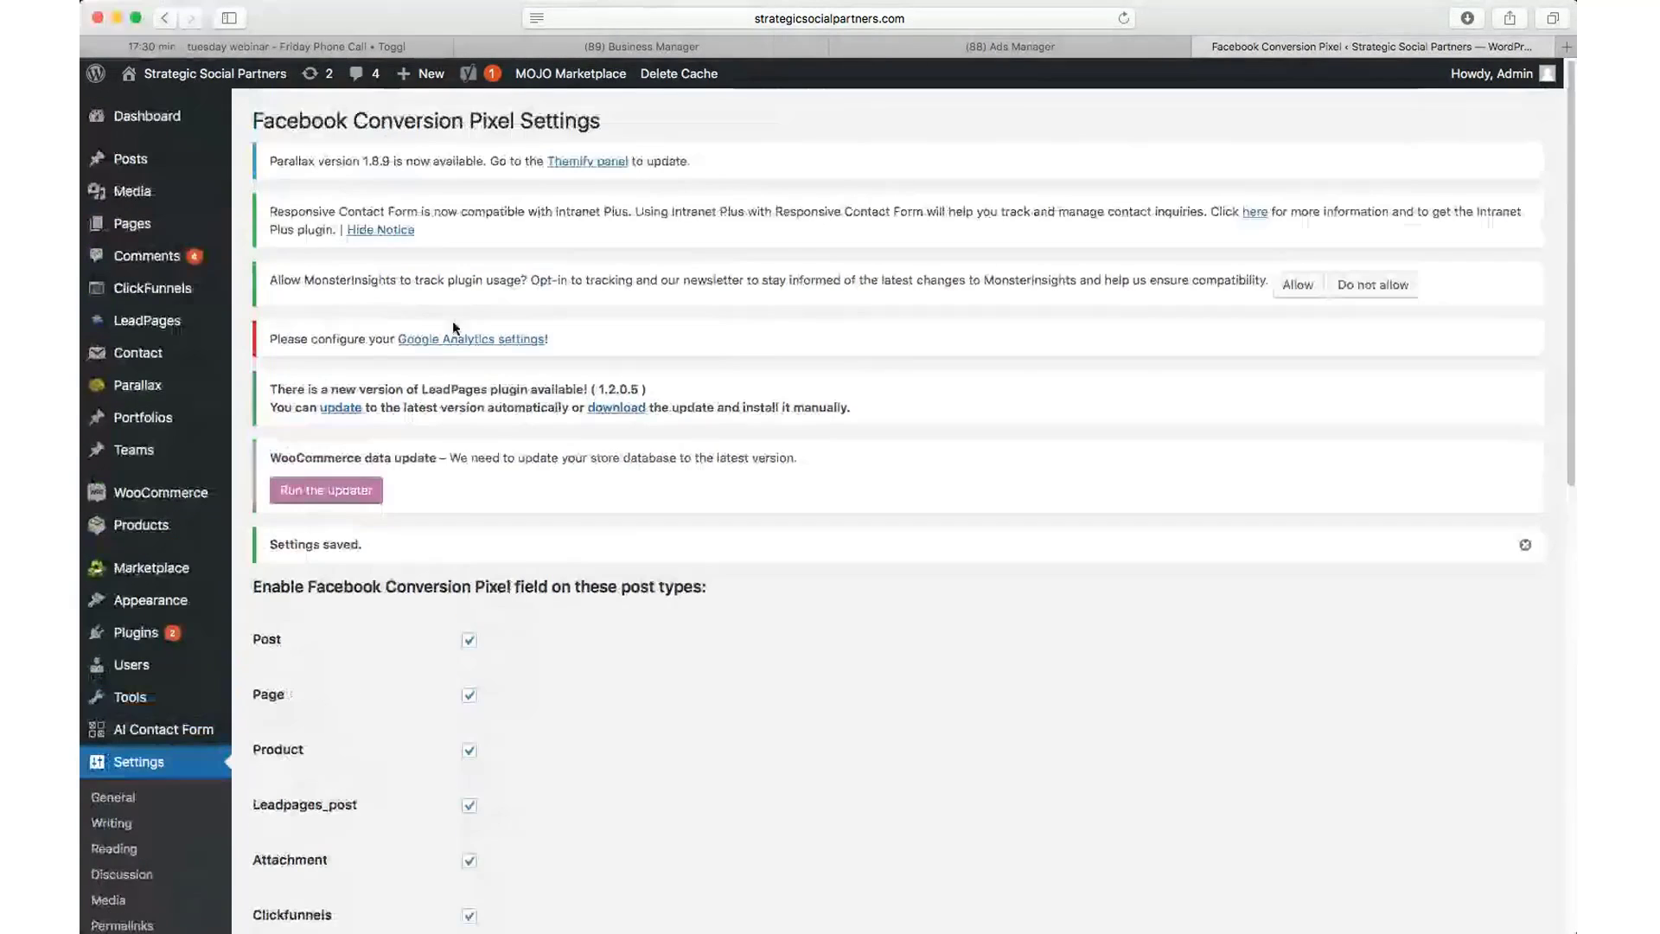
Step: Start a blank new WordPress post and scroll down to its Yoast SEO panel
{"action": "left_click", "coordinate": [125, 157]}
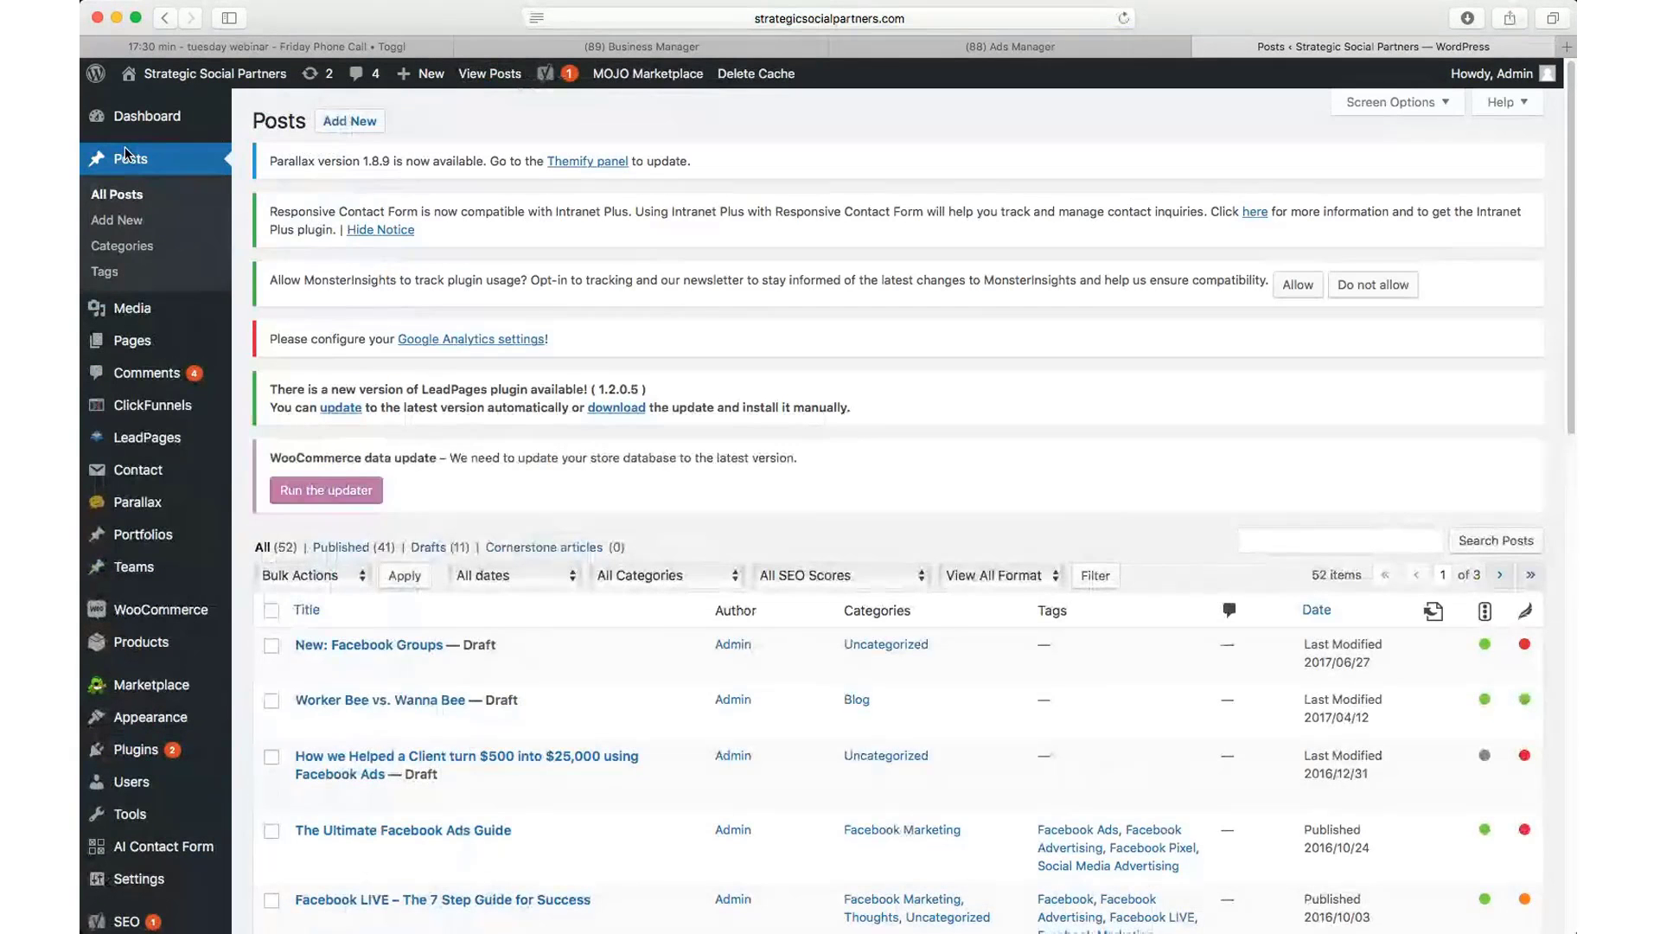
{"action": "left_click", "coordinate": [328, 123]}
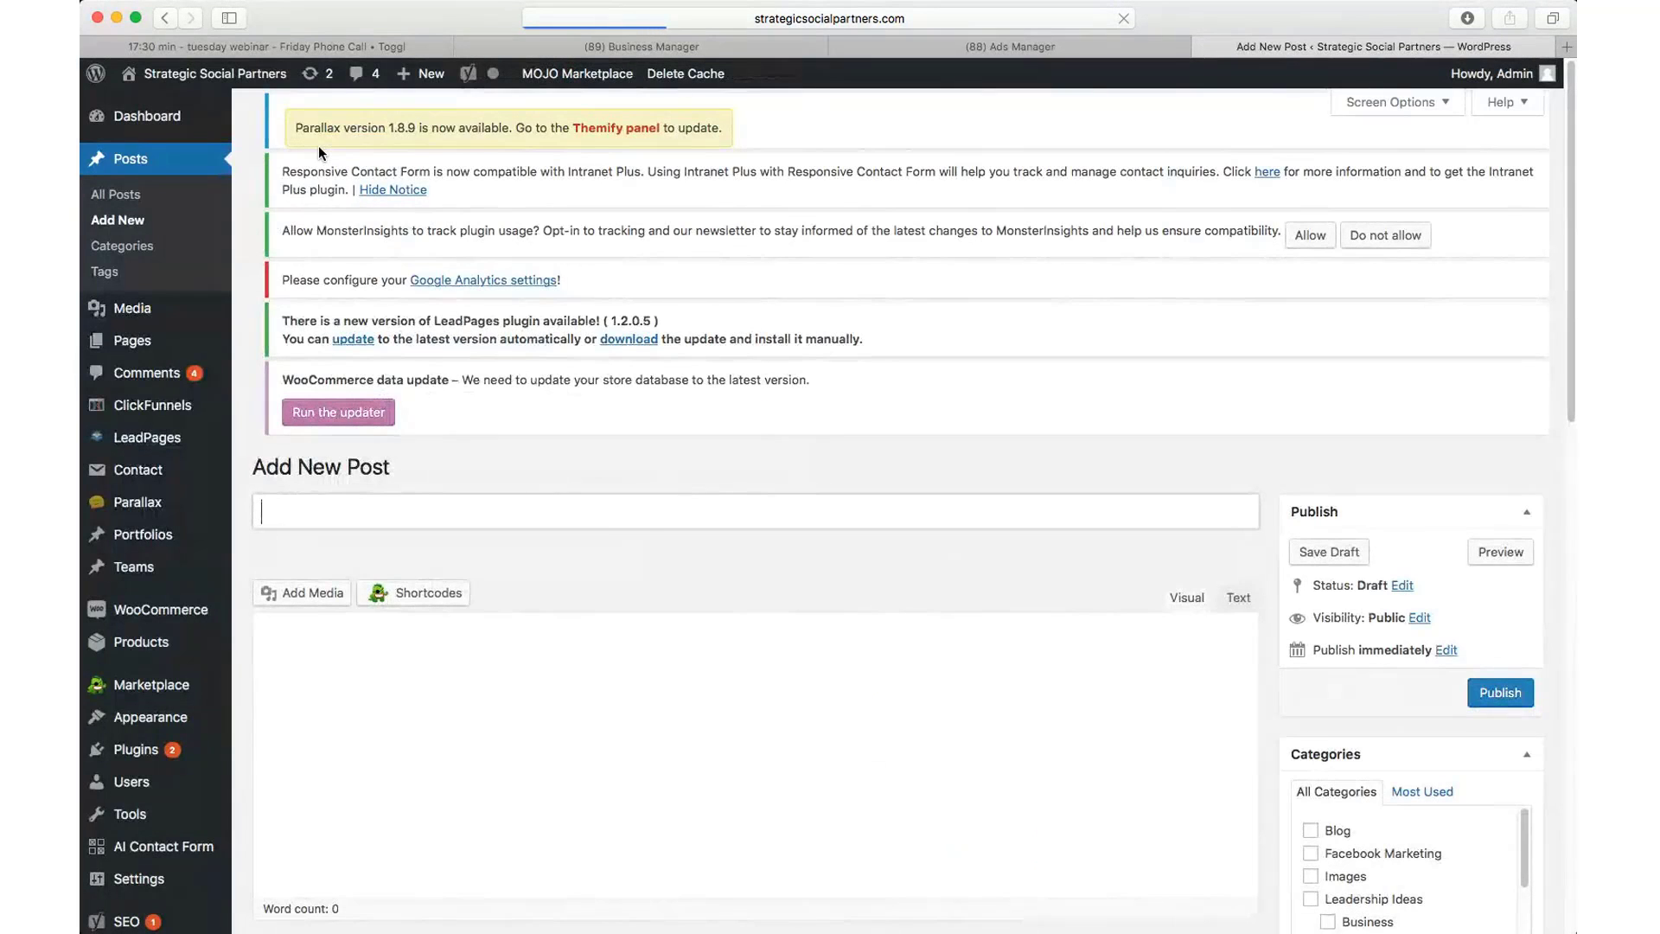
{"action": "scroll", "coordinate": [325, 445], "scroll_direction": "down", "scroll_amount": 15}
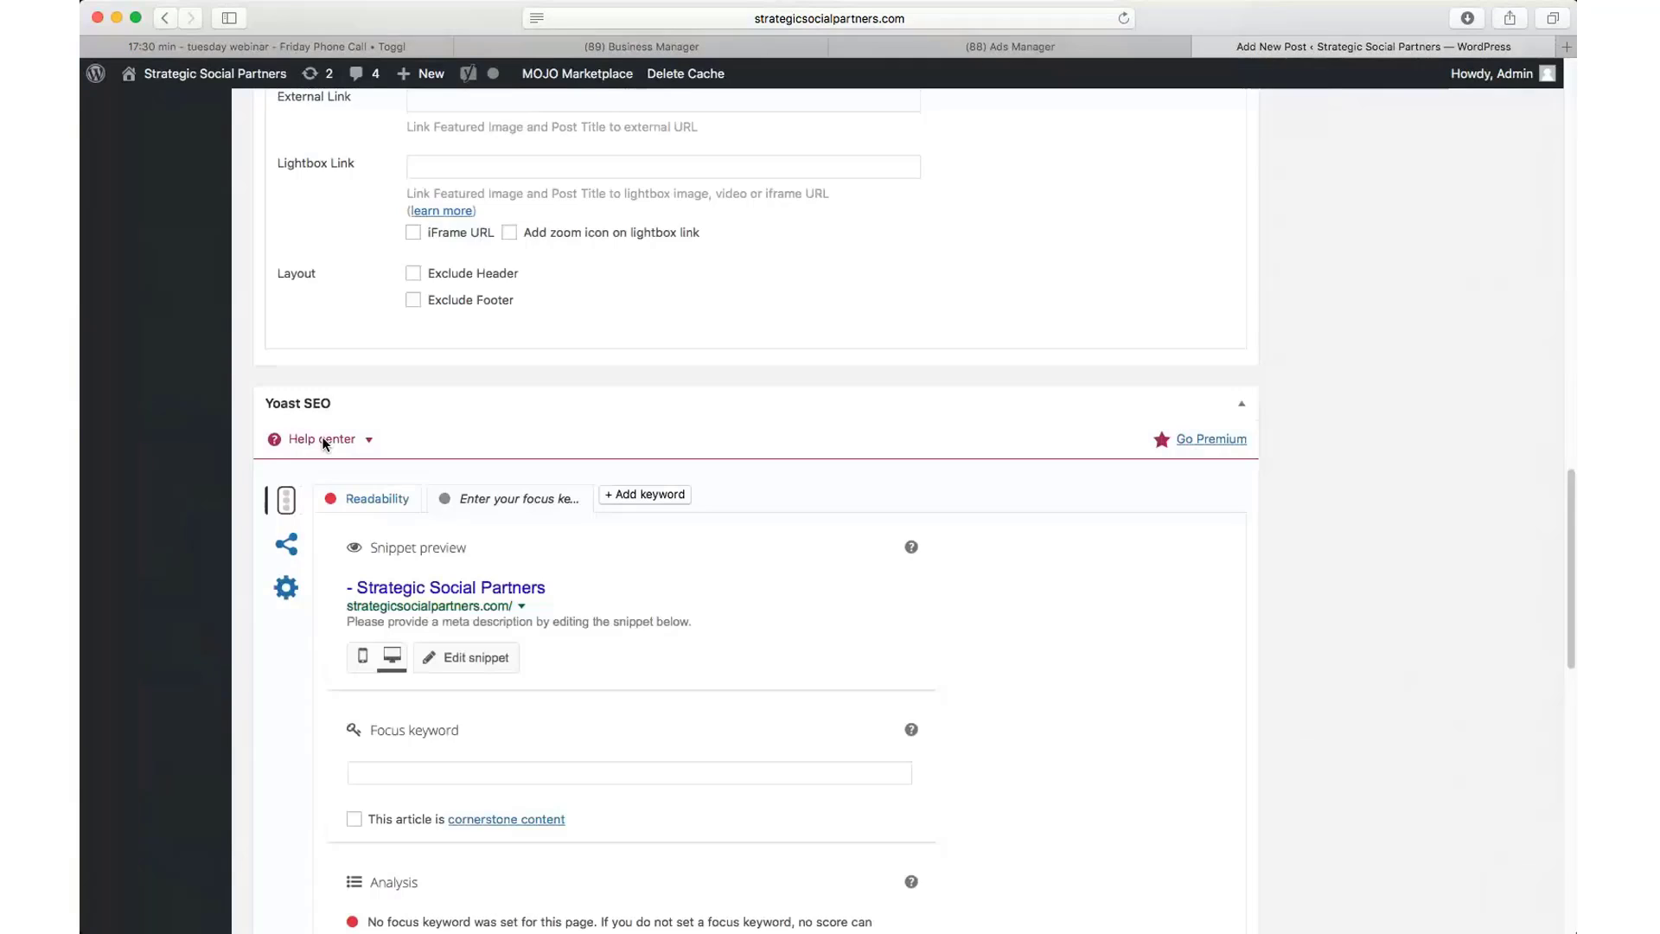
Step: Paste the Facebook pixel base code into the post's Conversion Pixel field and enable Insert Code
{"action": "scroll", "coordinate": [325, 444], "scroll_direction": "down", "scroll_amount": 3}
{"action": "scroll", "coordinate": [325, 444], "scroll_direction": "down", "scroll_amount": 5}
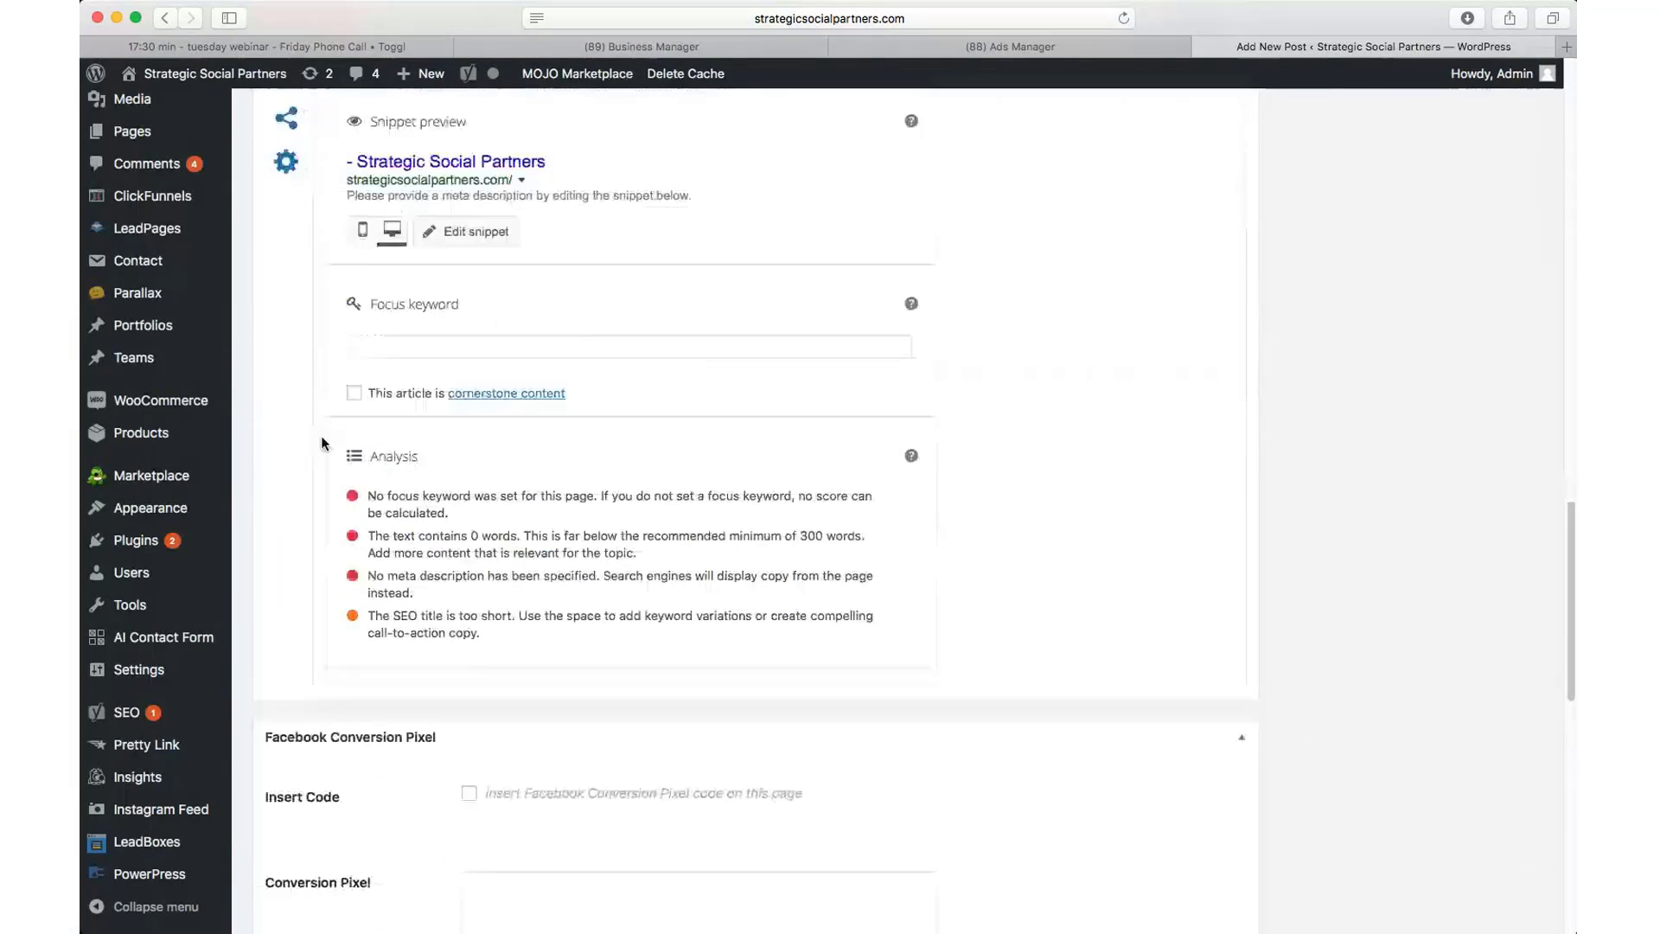
{"action": "scroll", "coordinate": [298, 440], "scroll_direction": "down", "scroll_amount": 8}
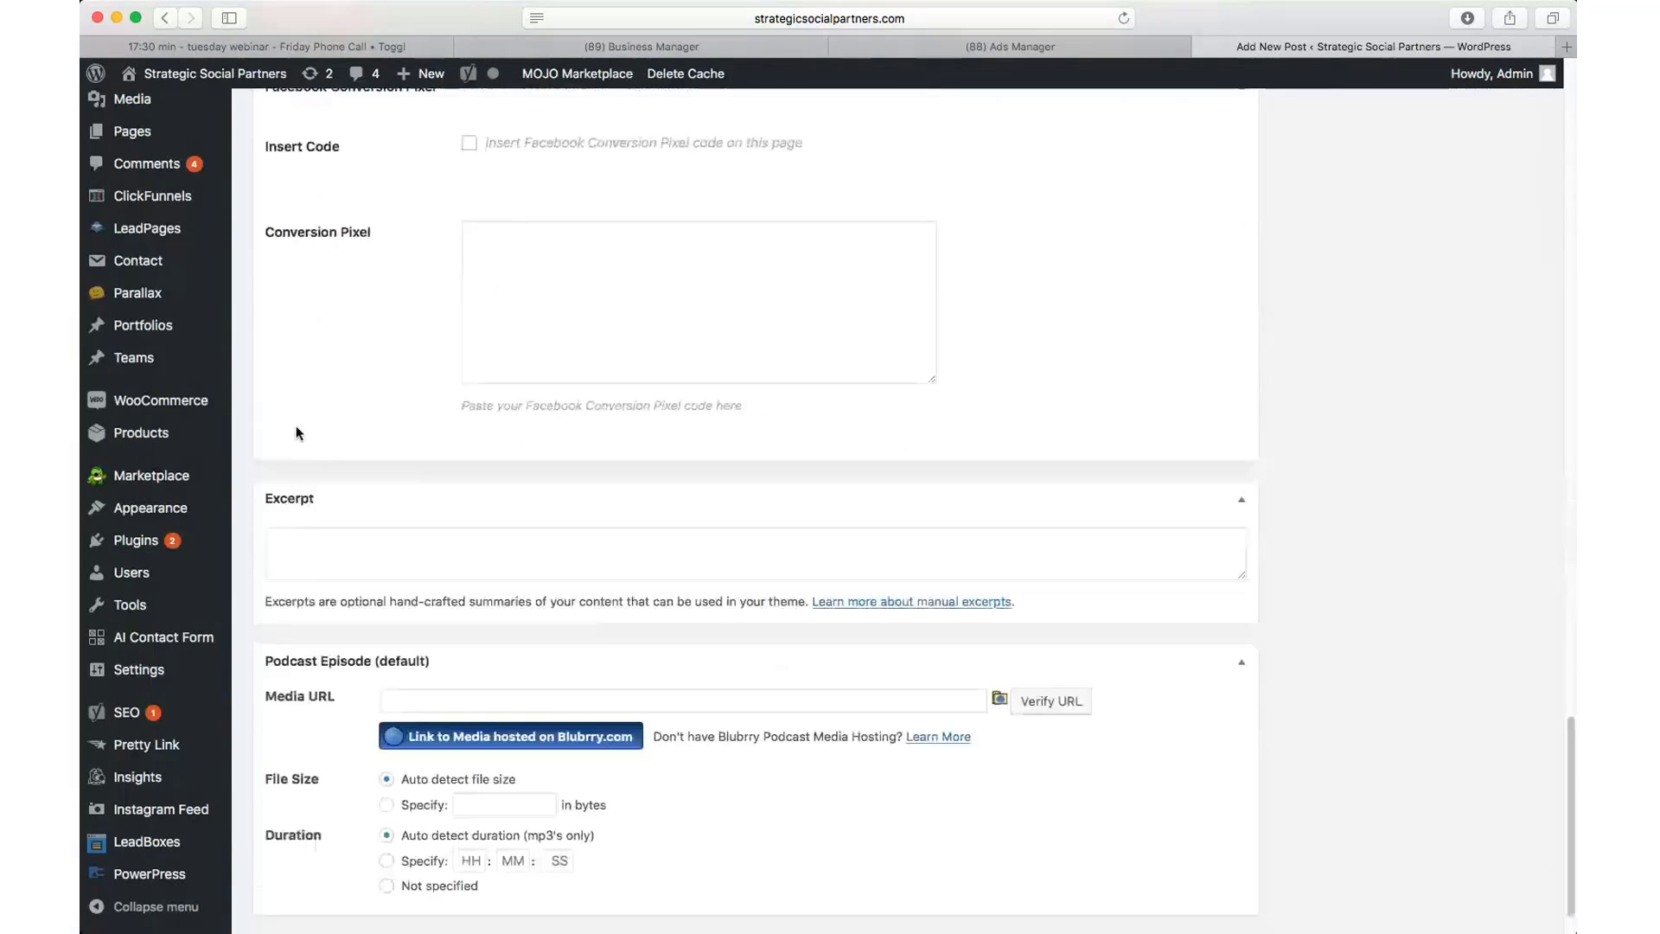
{"action": "scroll", "coordinate": [296, 427], "scroll_direction": "up", "scroll_amount": 2}
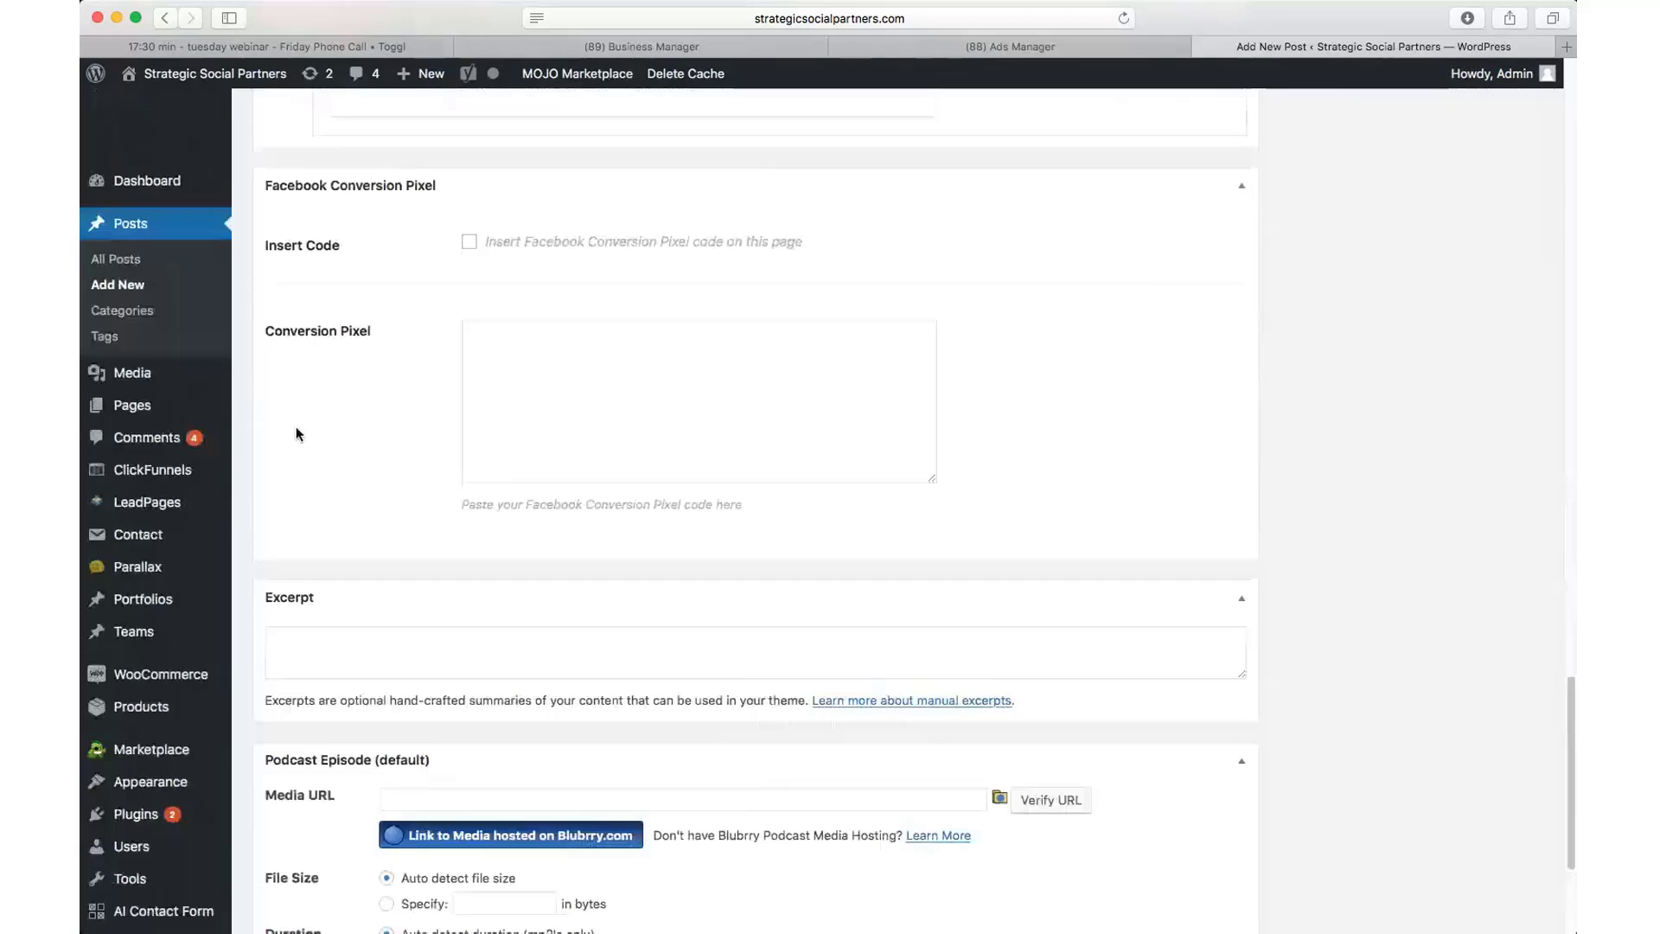
{"action": "left_click", "coordinate": [485, 332]}
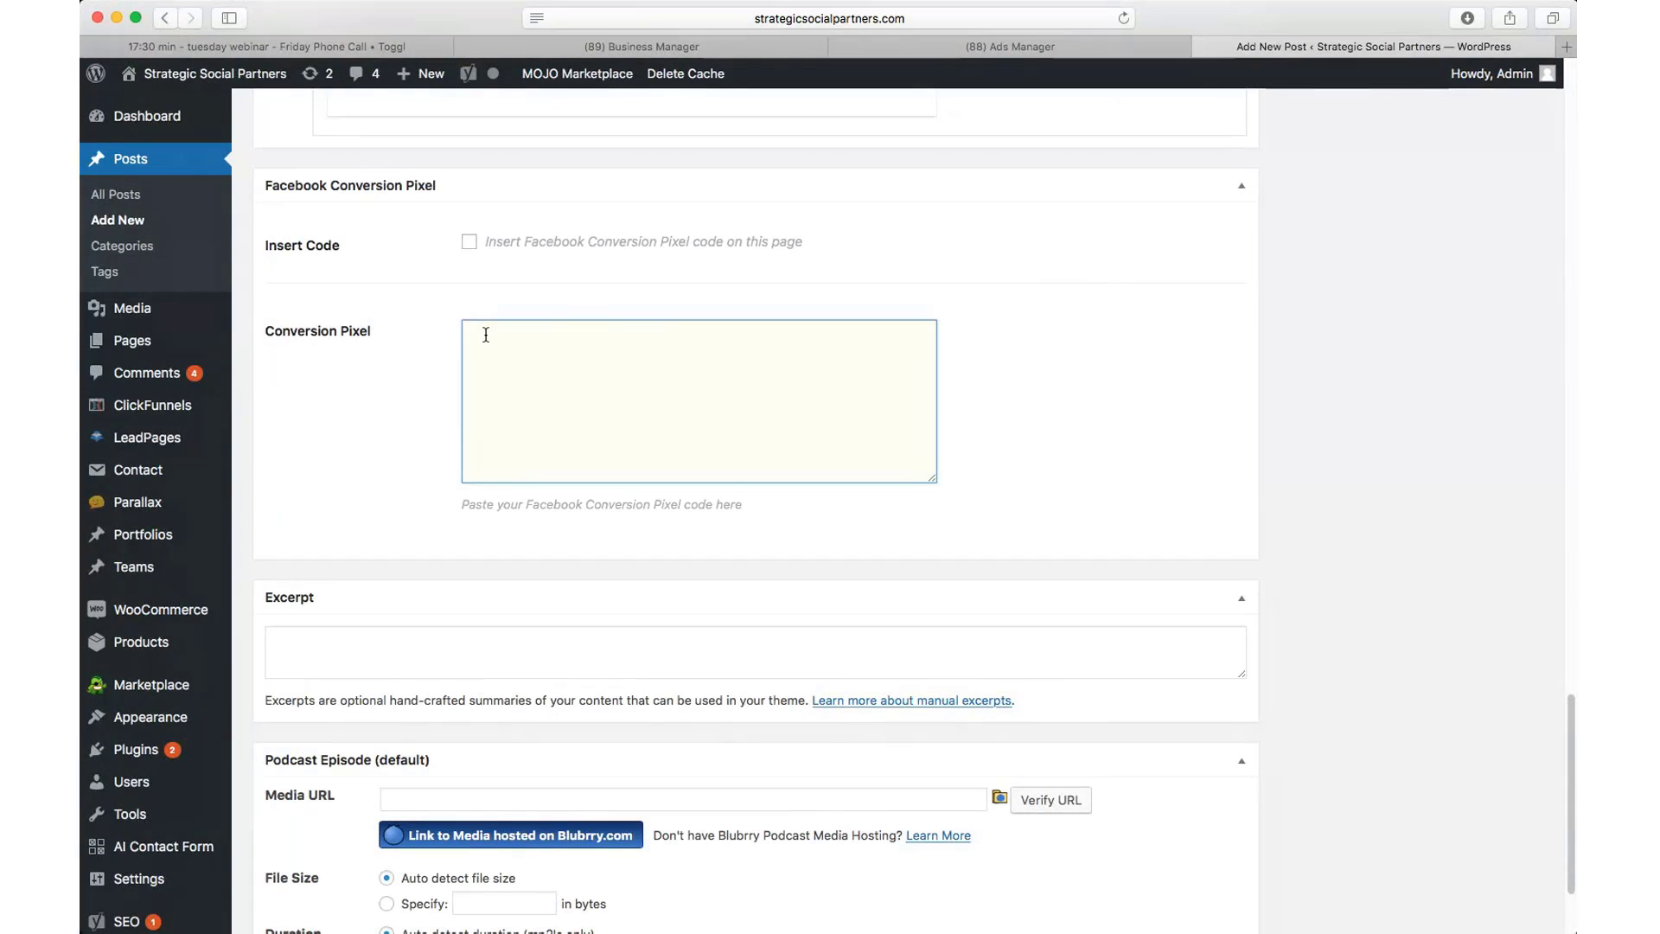
{"action": "key", "text": "super+v"}
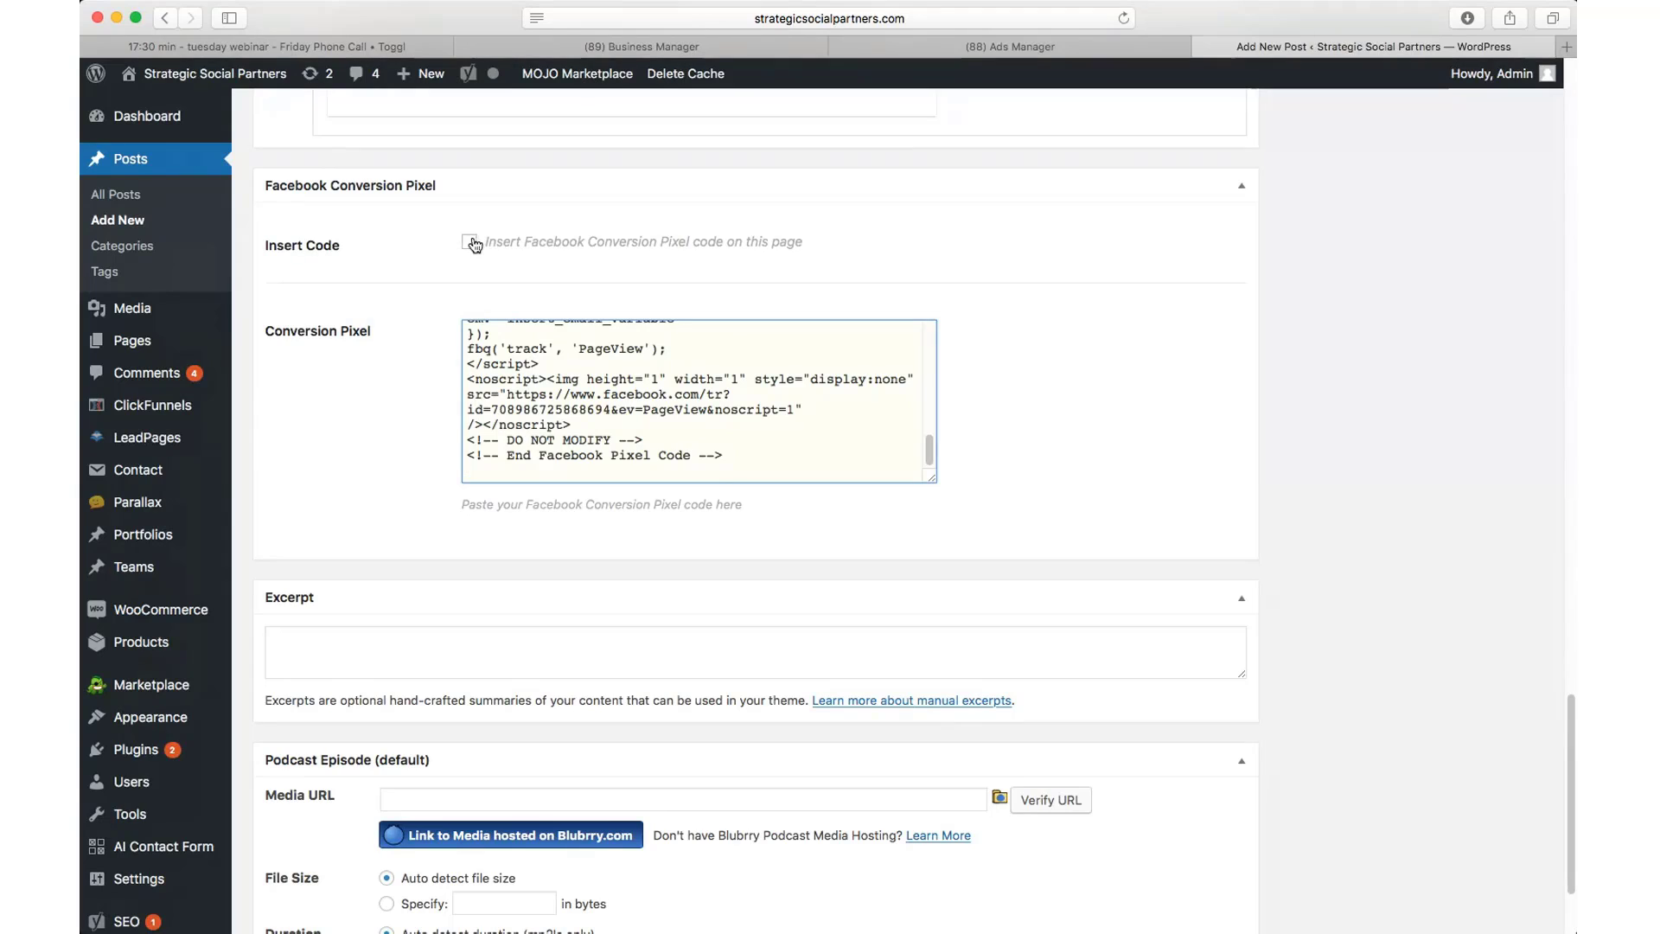
{"action": "left_click", "coordinate": [470, 244]}
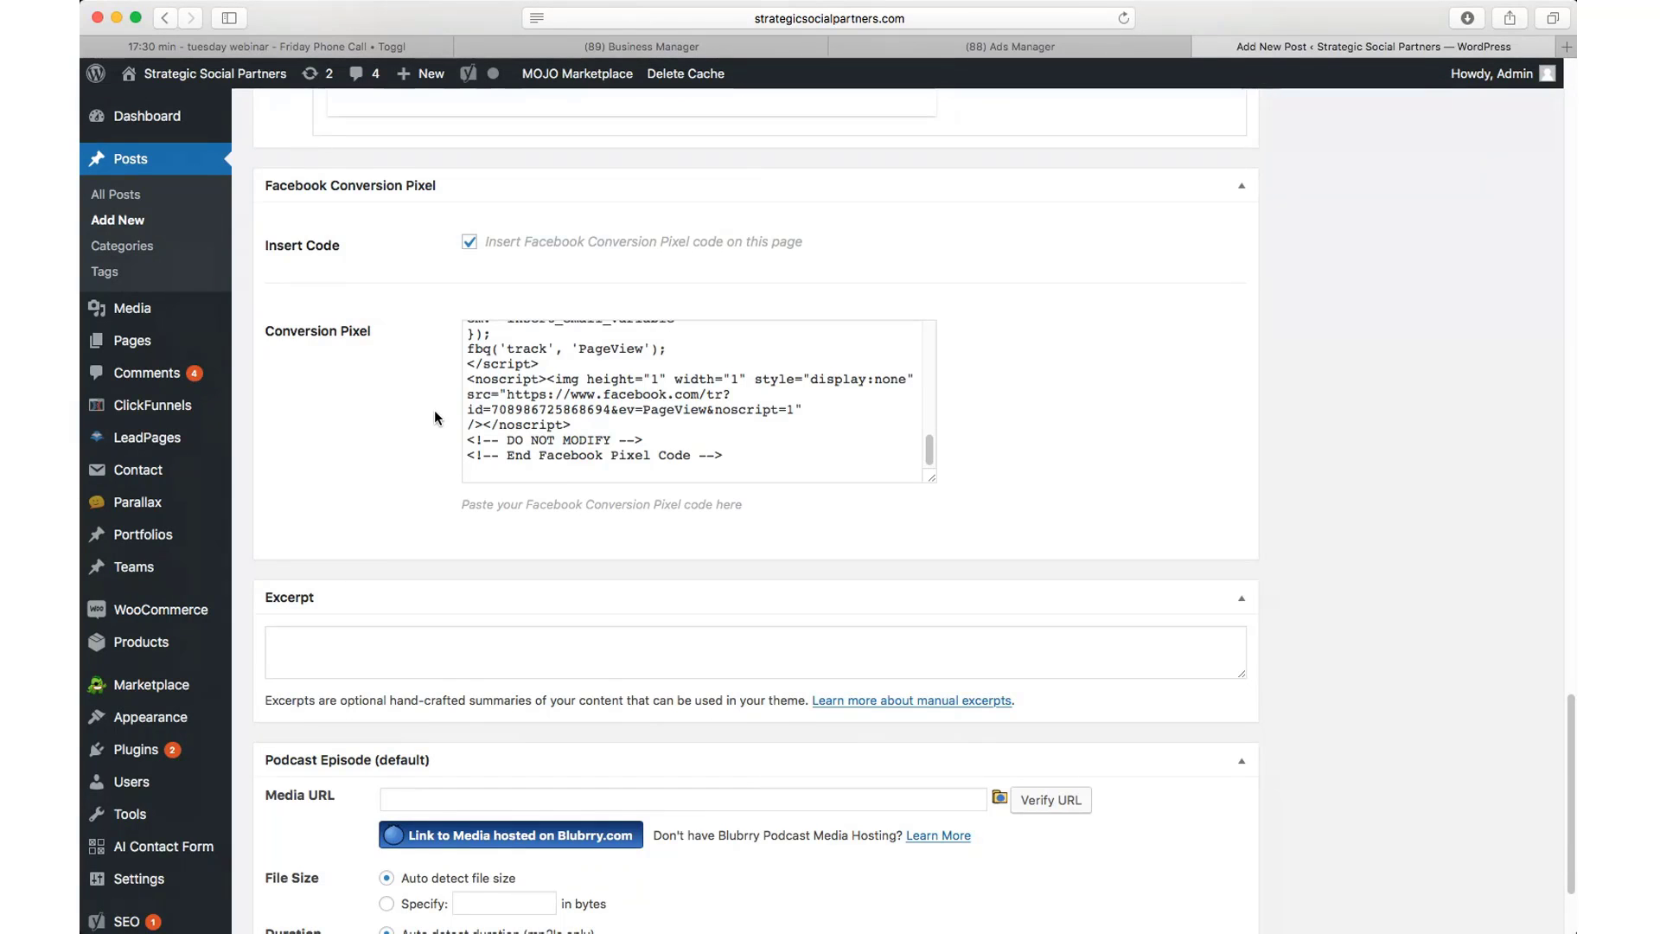
{"action": "scroll", "coordinate": [494, 434], "scroll_direction": "up", "scroll_amount": 9}
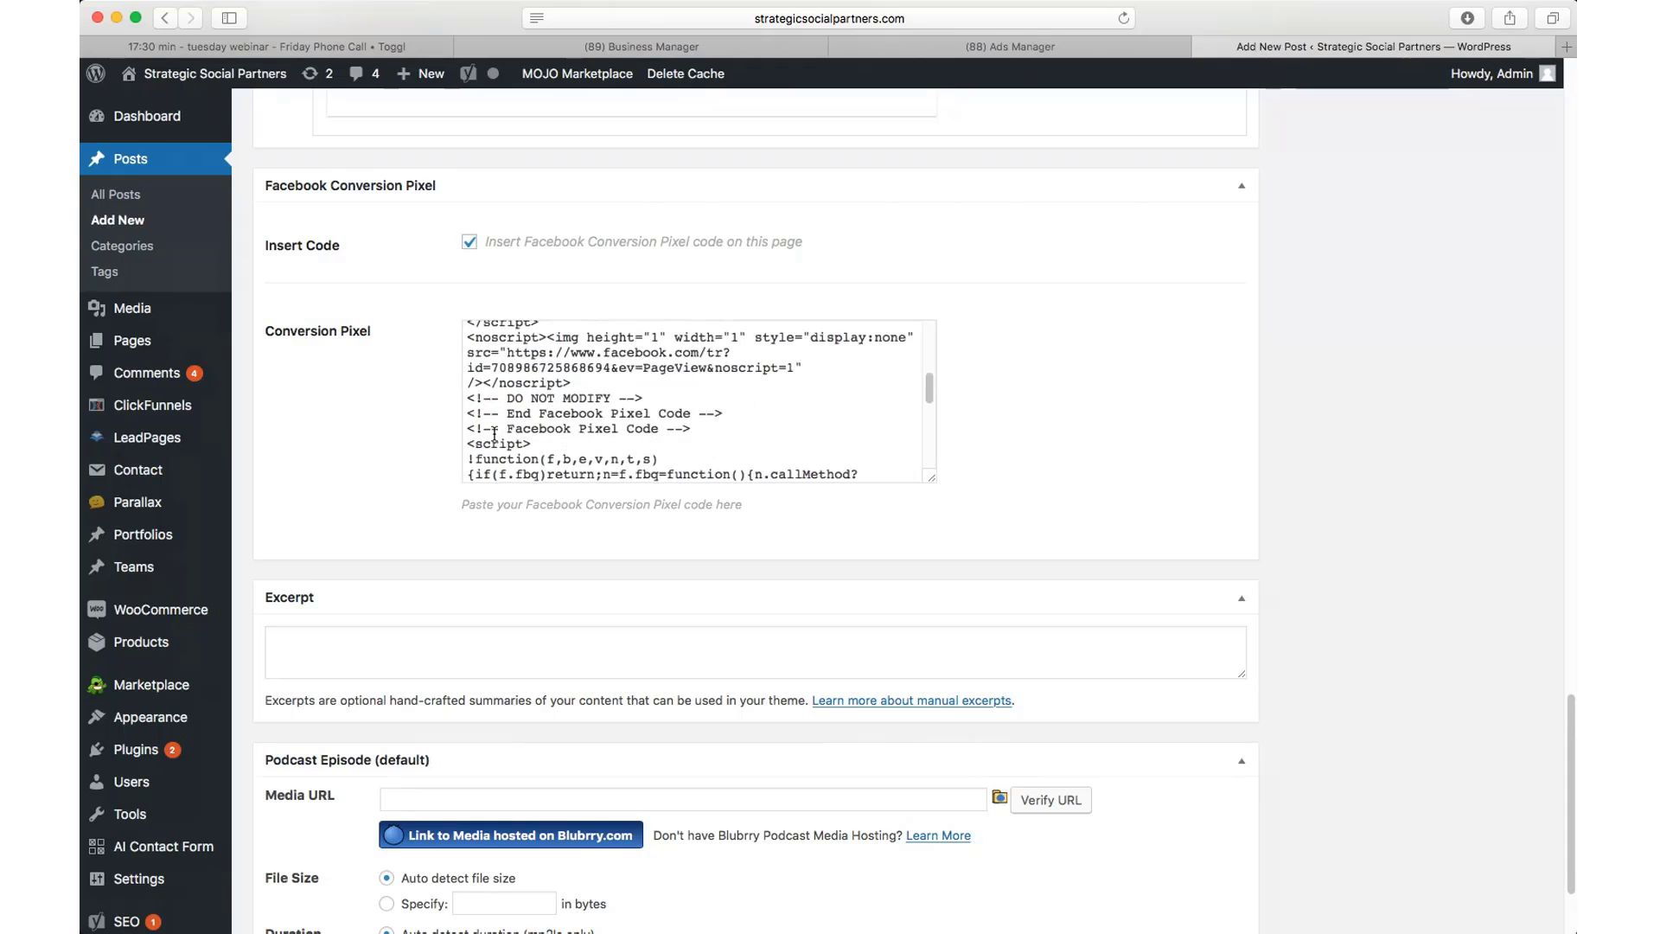
{"action": "scroll", "coordinate": [494, 434], "scroll_direction": "up", "scroll_amount": 10}
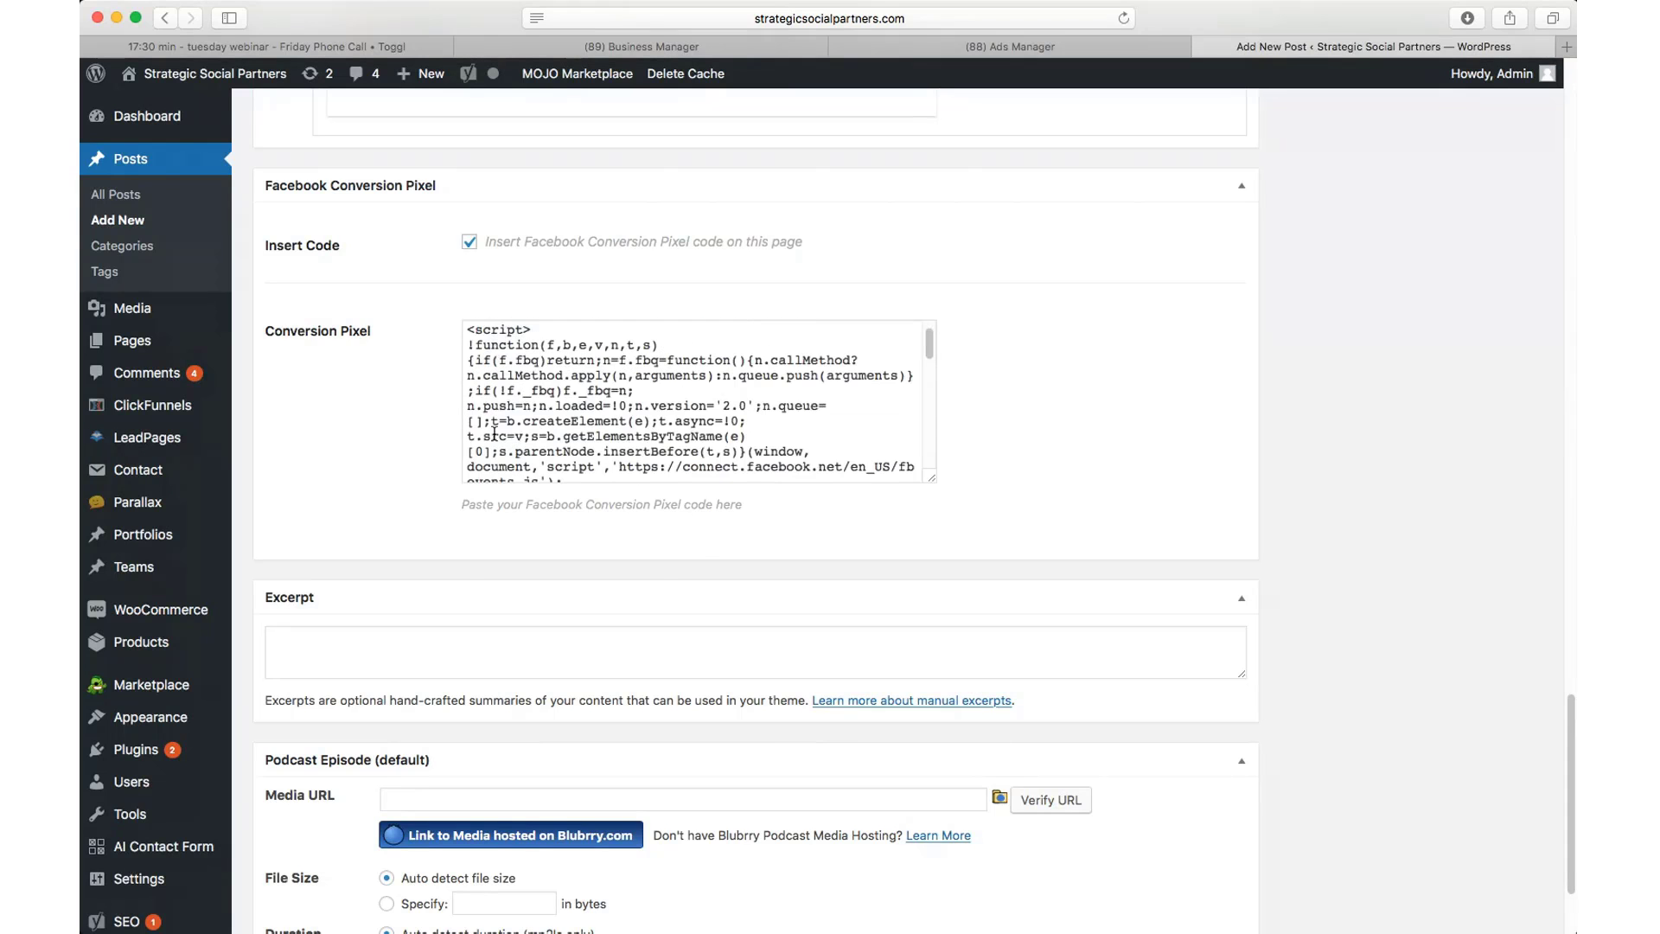
{"action": "scroll", "coordinate": [494, 434], "scroll_direction": "up", "scroll_amount": 10}
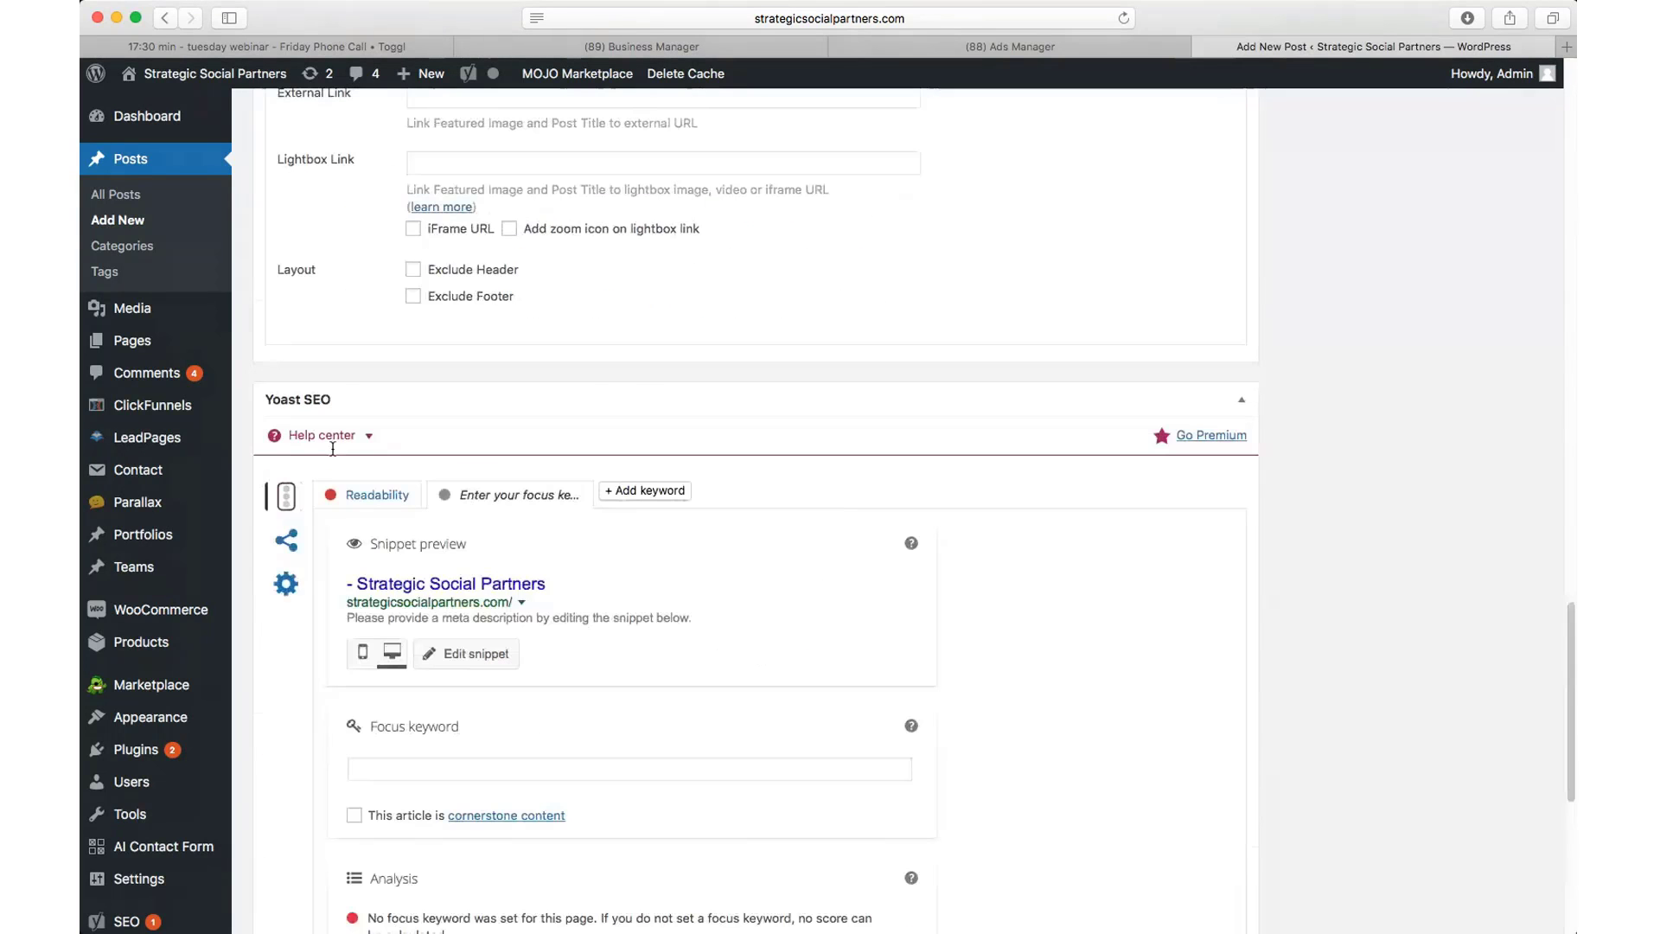
Step: Title the new post 'Test pixel', correcting the typo, then move into the body so the draft saves
{"action": "scroll", "coordinate": [332, 448], "scroll_direction": "up", "scroll_amount": 15}
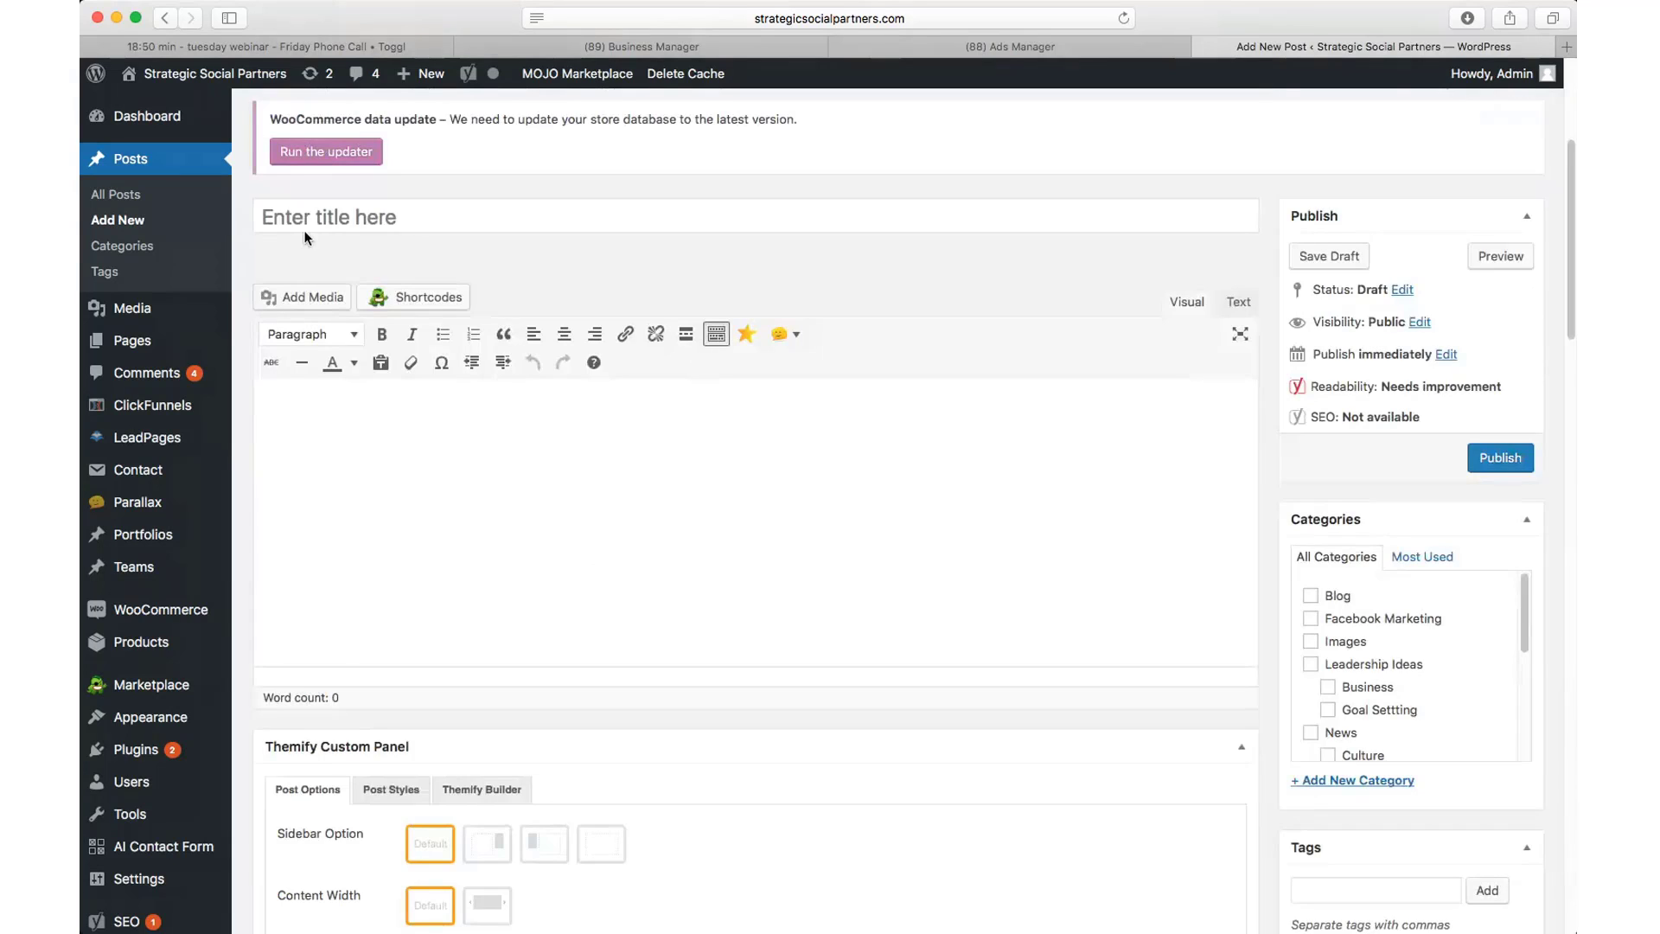
{"action": "scroll", "coordinate": [304, 236], "scroll_direction": "down", "scroll_amount": 20}
{"action": "scroll", "coordinate": [424, 444], "scroll_direction": "down", "scroll_amount": 5}
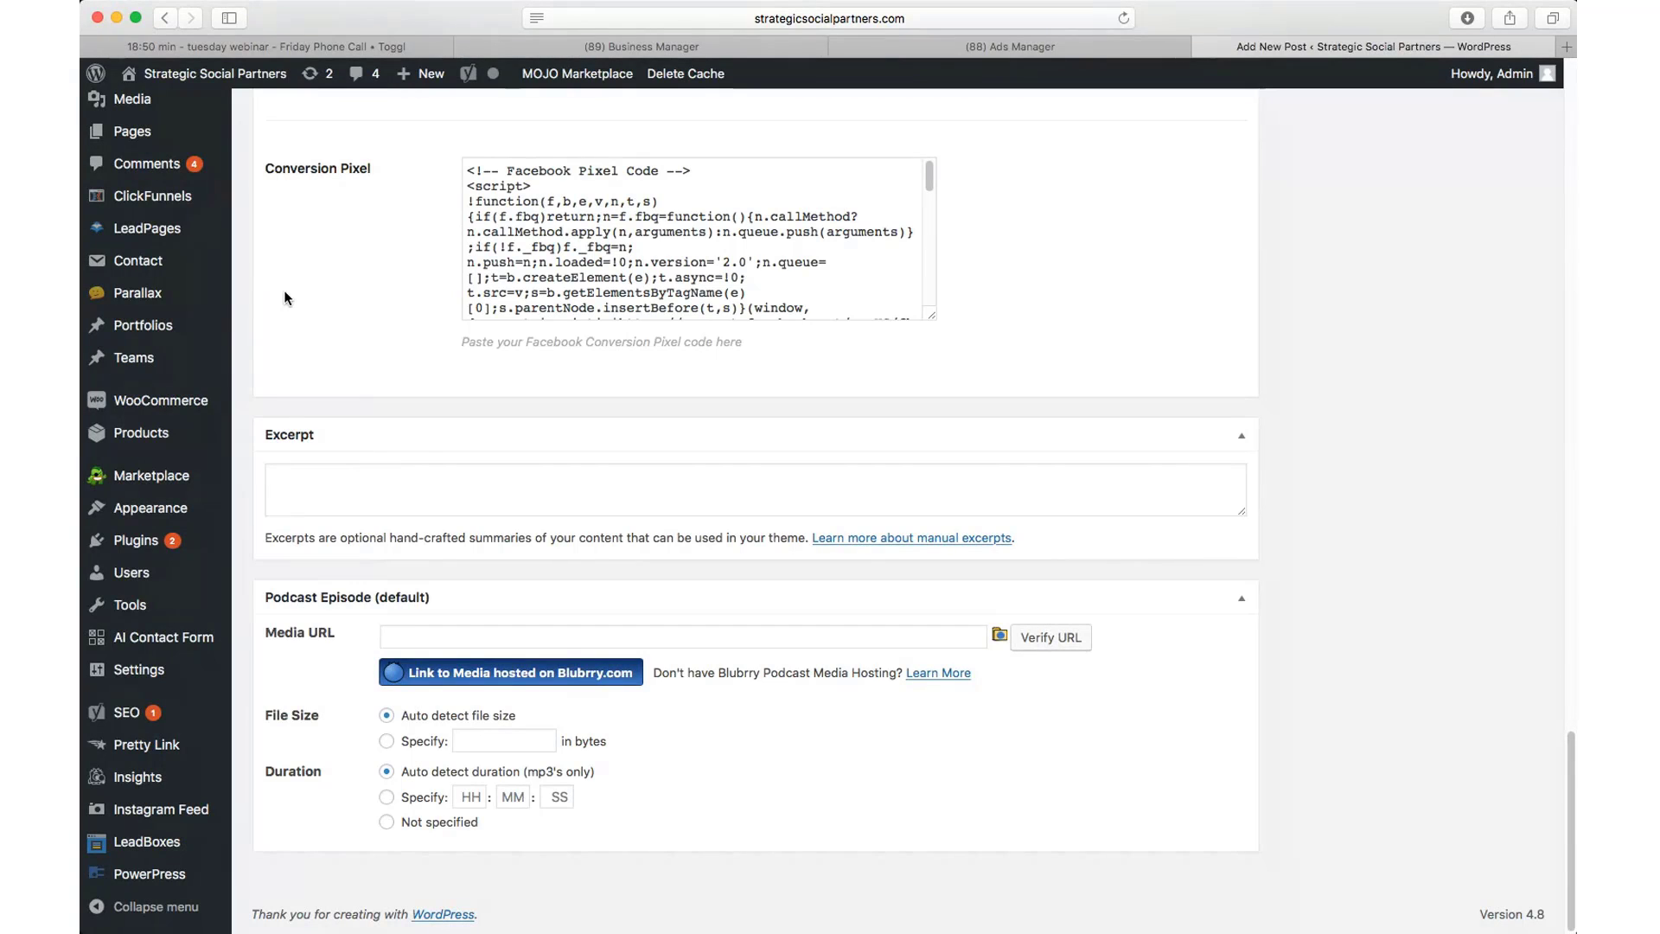
{"action": "scroll", "coordinate": [456, 441], "scroll_direction": "up", "scroll_amount": 1}
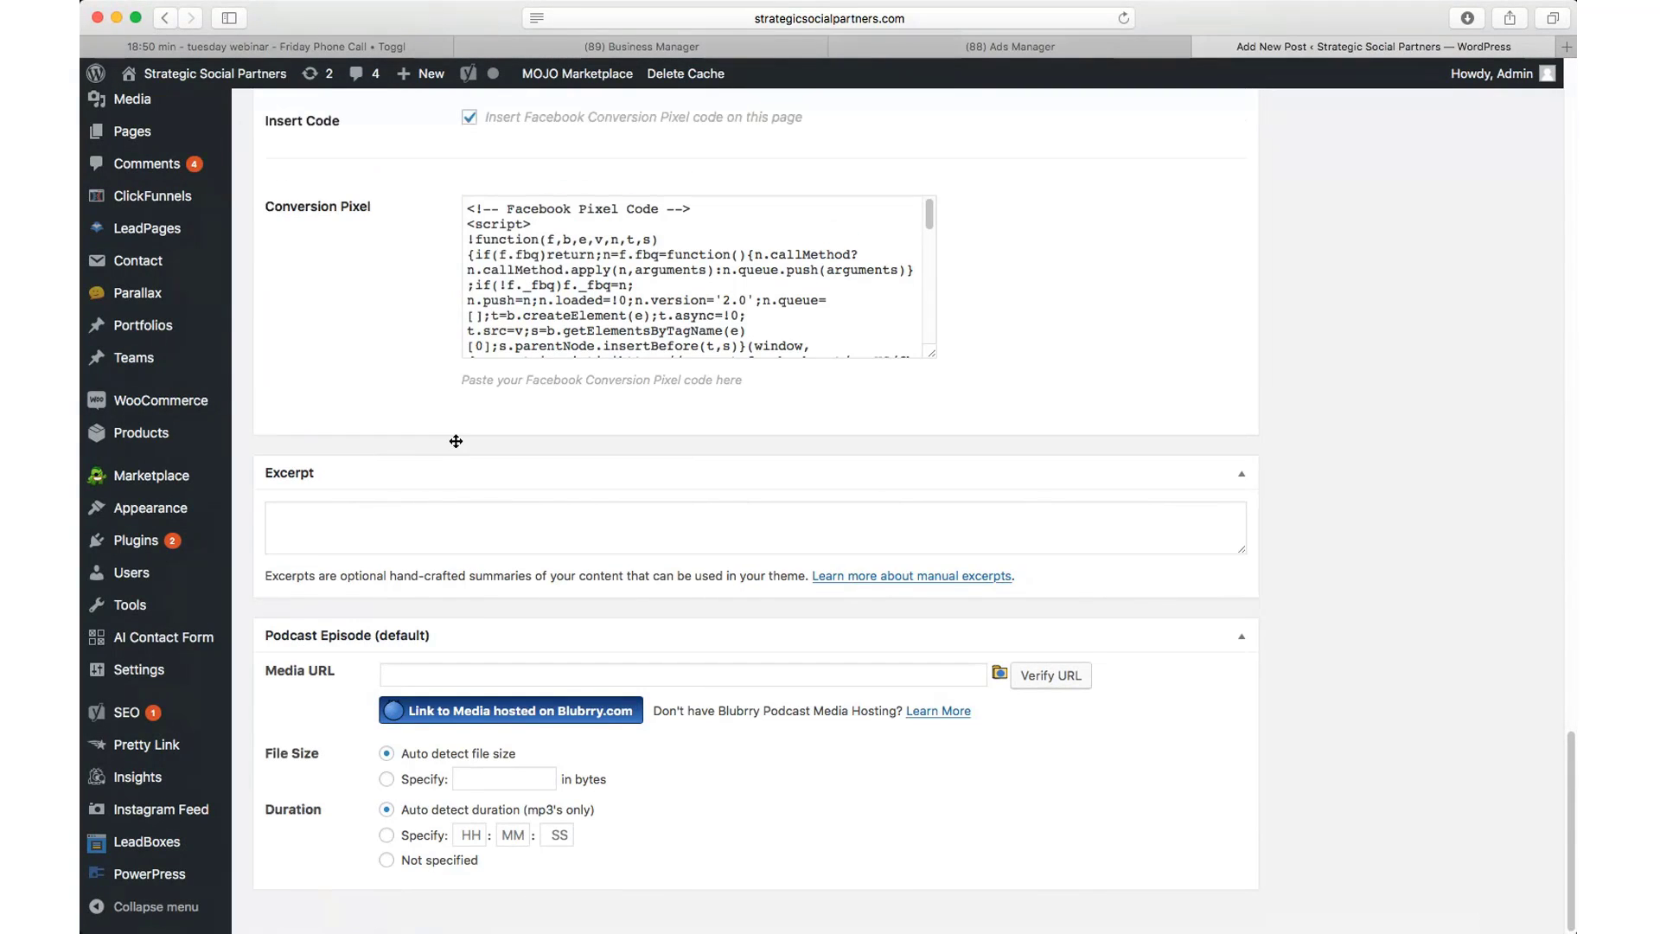
{"action": "scroll", "coordinate": [456, 441], "scroll_direction": "up", "scroll_amount": 10}
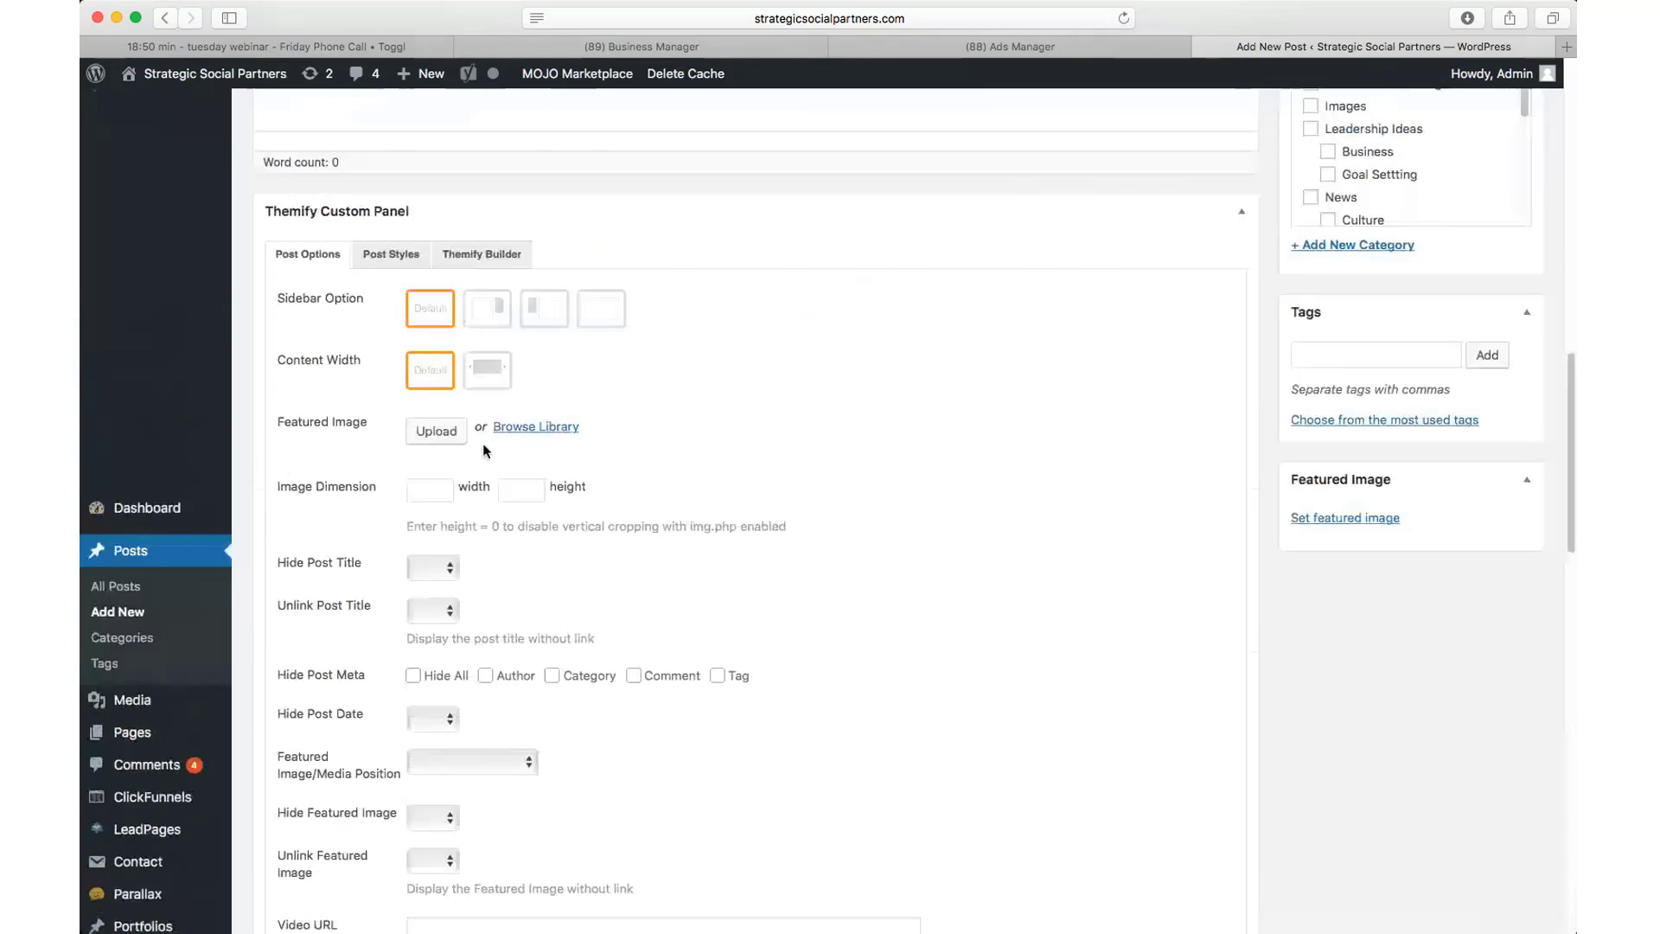
{"action": "scroll", "coordinate": [484, 450], "scroll_direction": "up", "scroll_amount": 15}
{"action": "scroll", "coordinate": [484, 449], "scroll_direction": "down", "scroll_amount": 1}
{"action": "left_click", "coordinate": [348, 523]}
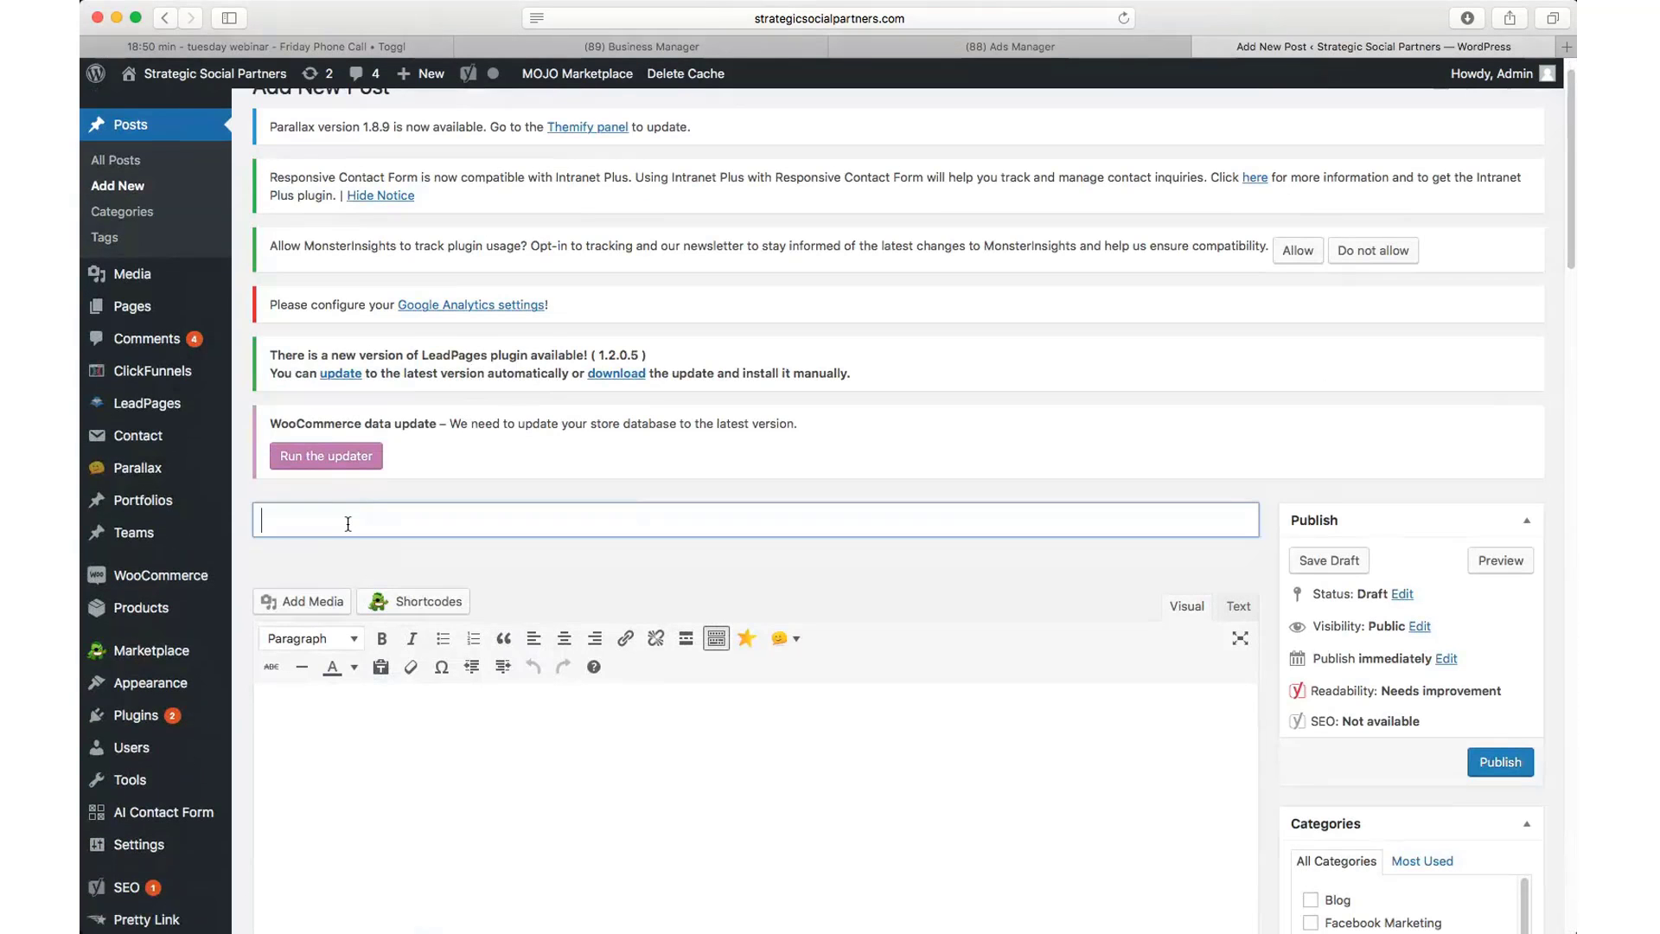
{"action": "type", "text": "Test post"}
{"action": "scroll", "coordinate": [358, 484], "scroll_direction": "down", "scroll_amount": 1}
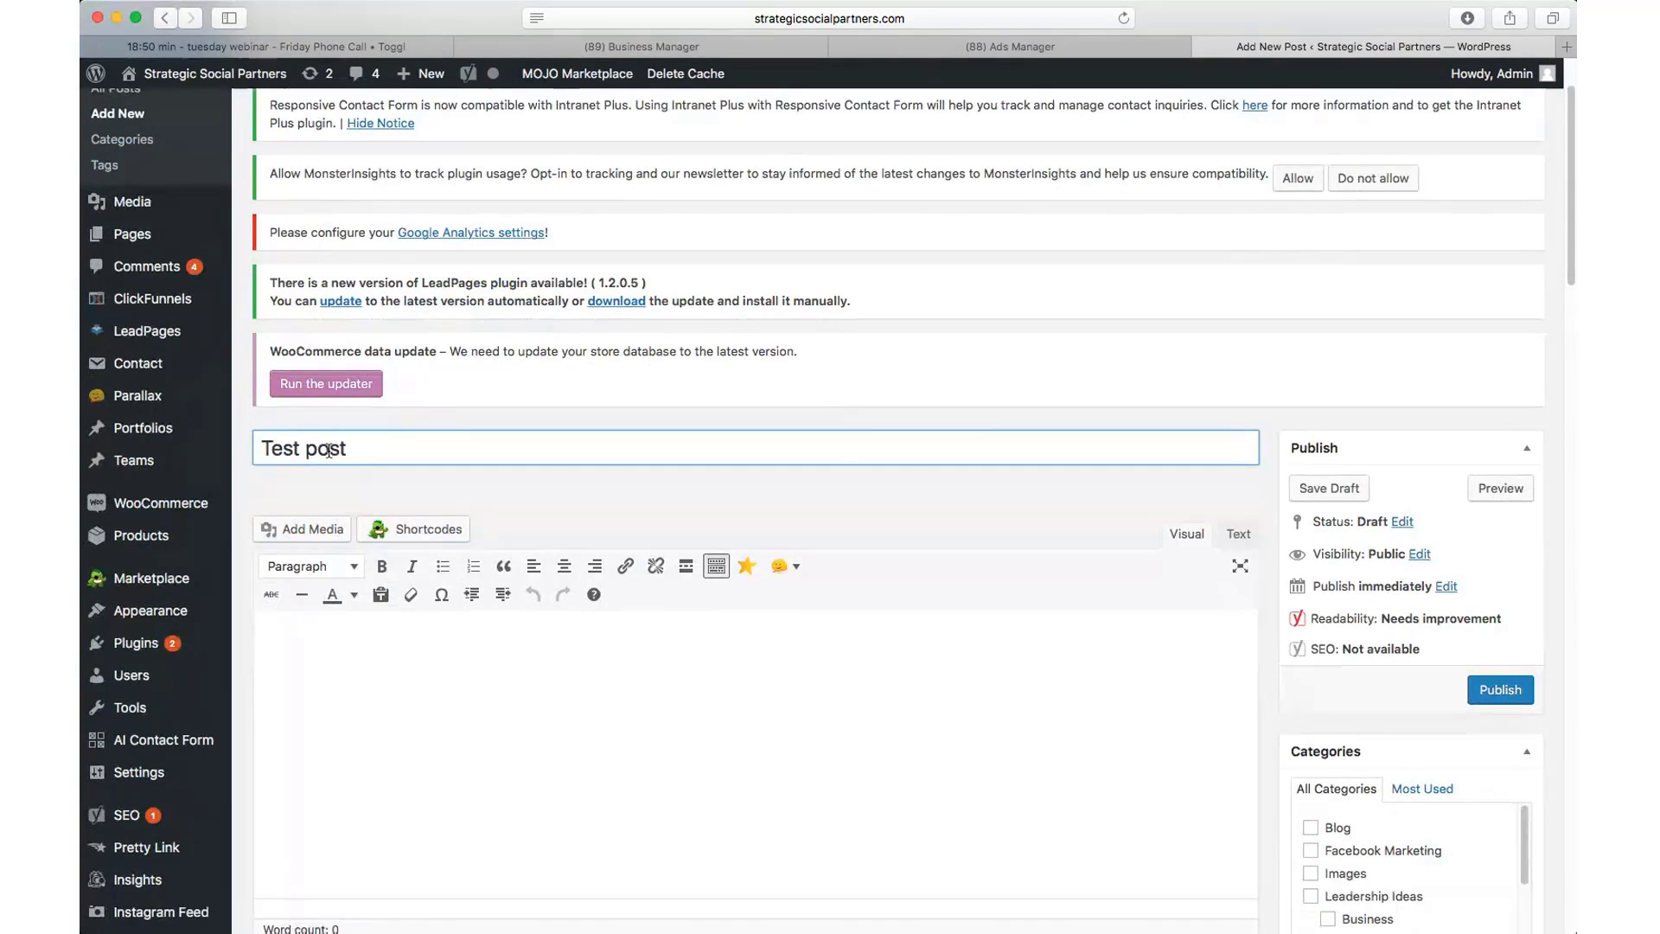
{"action": "key", "text": "BackSpace"}
{"action": "key", "text": "BackSpace"}
{"action": "key", "text": "BackSpace"}
{"action": "type", "text": "ix"}
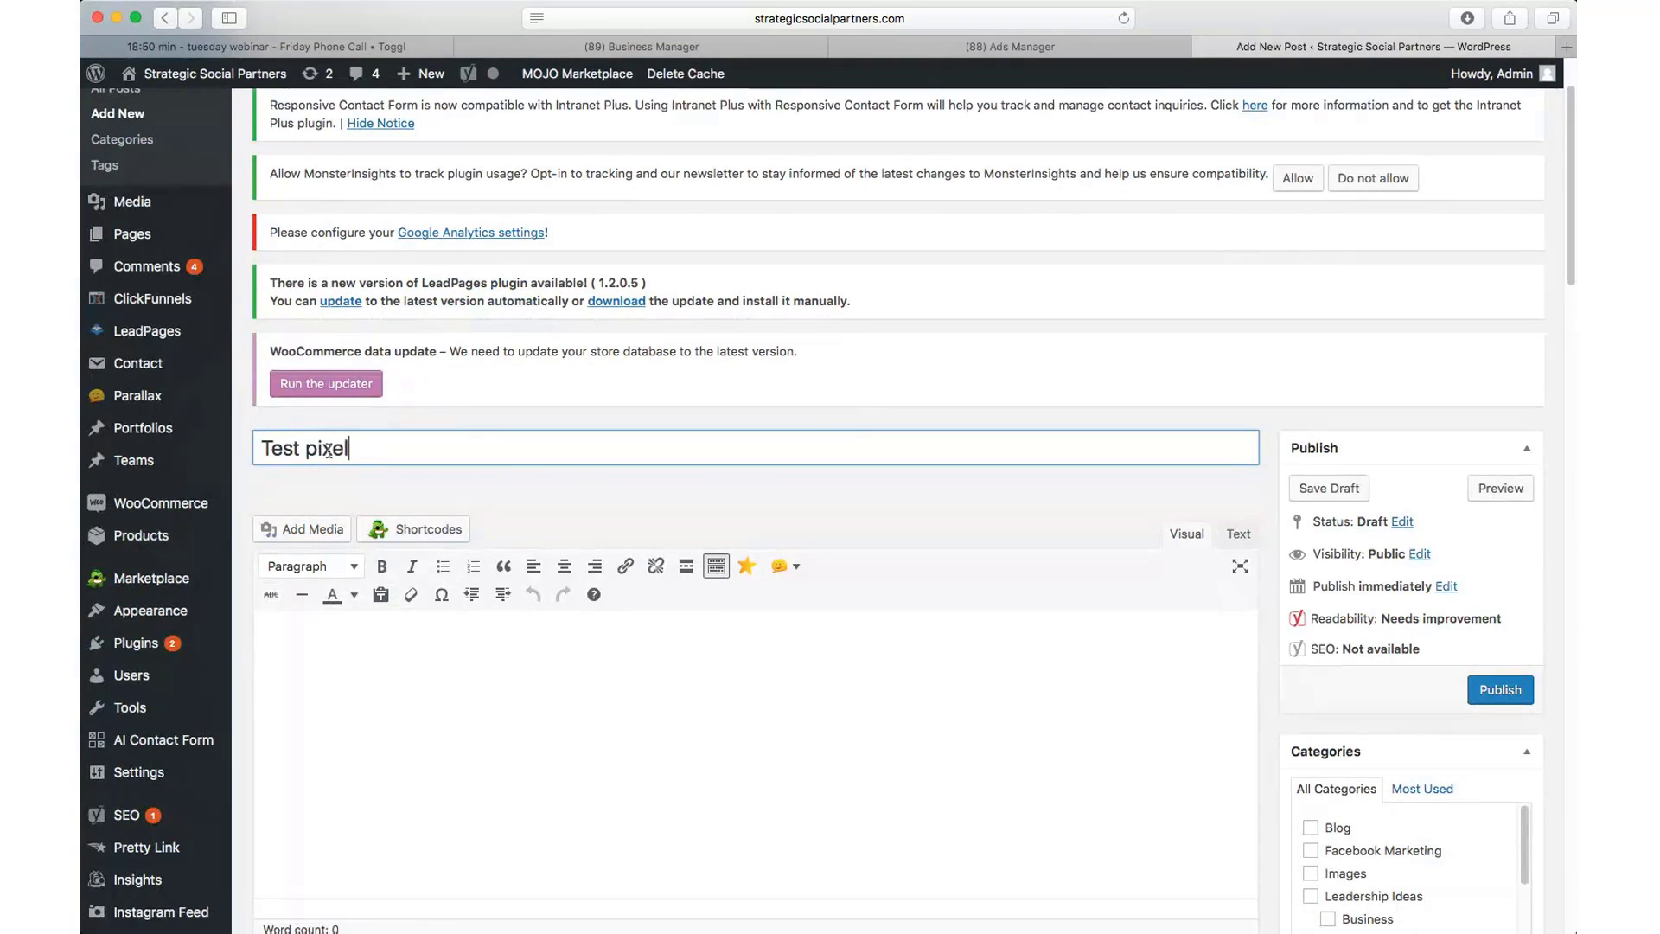
{"action": "type", "text": "el"}
{"action": "left_click", "coordinate": [302, 637]}
{"action": "scroll", "coordinate": [812, 515], "scroll_direction": "down", "scroll_amount": 1}
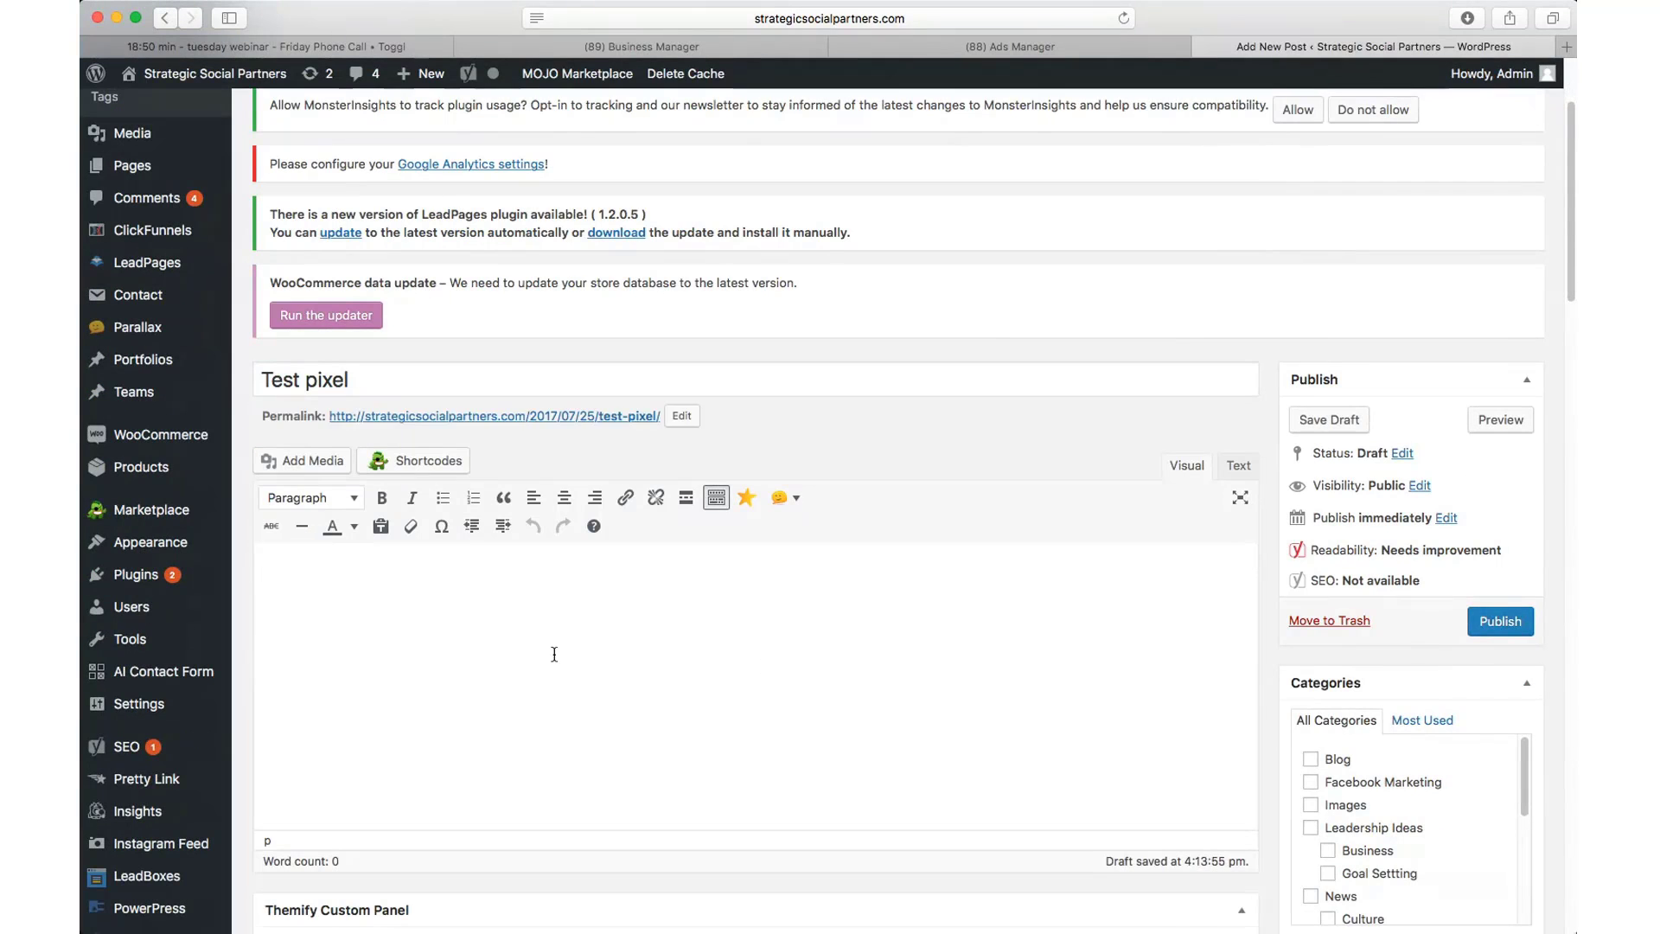
Step: Publish the Test pixel post and bring up the options for its permalink
{"action": "left_click", "coordinate": [1501, 622]}
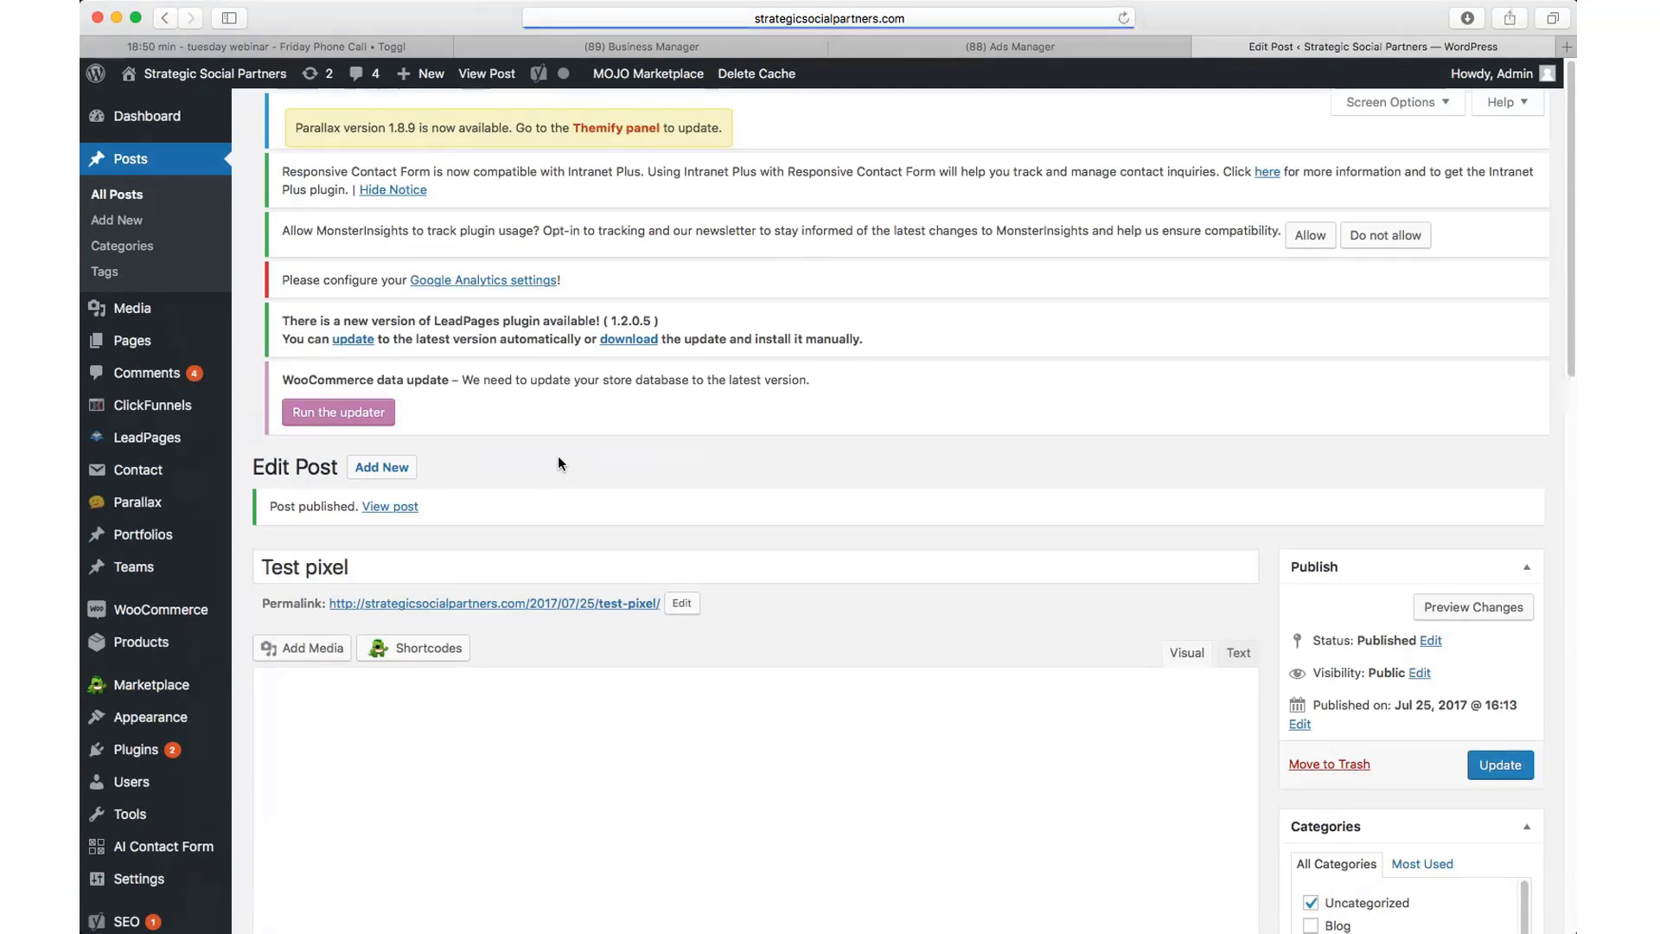
{"action": "right_click", "coordinate": [514, 607]}
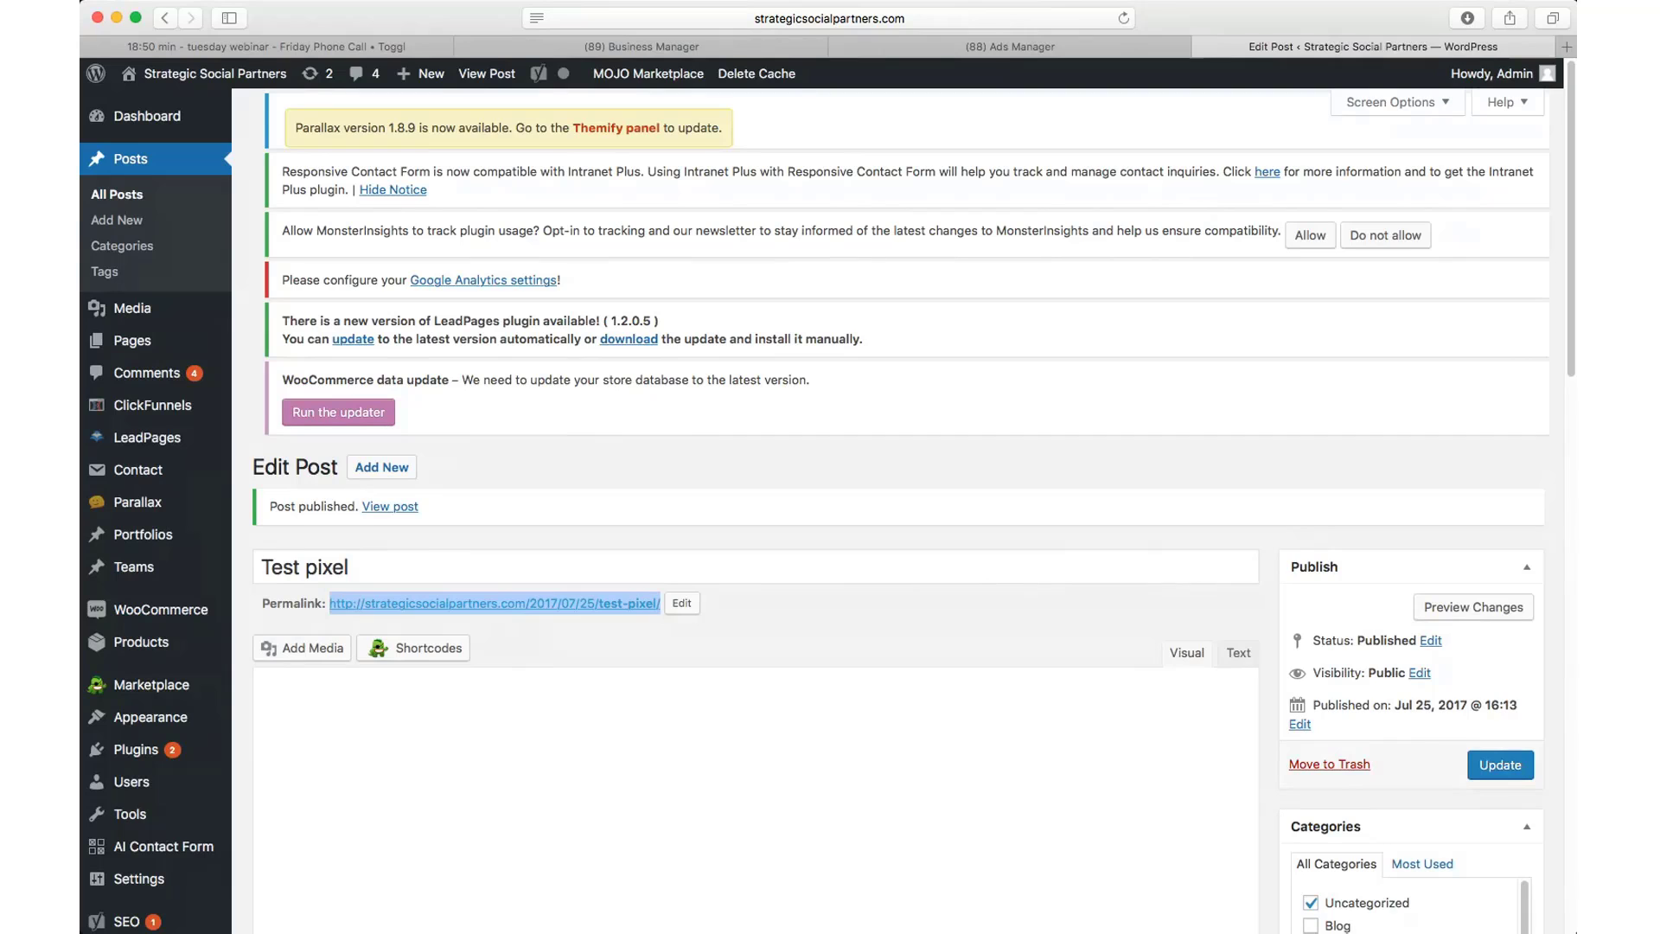
{"action": "key", "text": "super+Tab"}
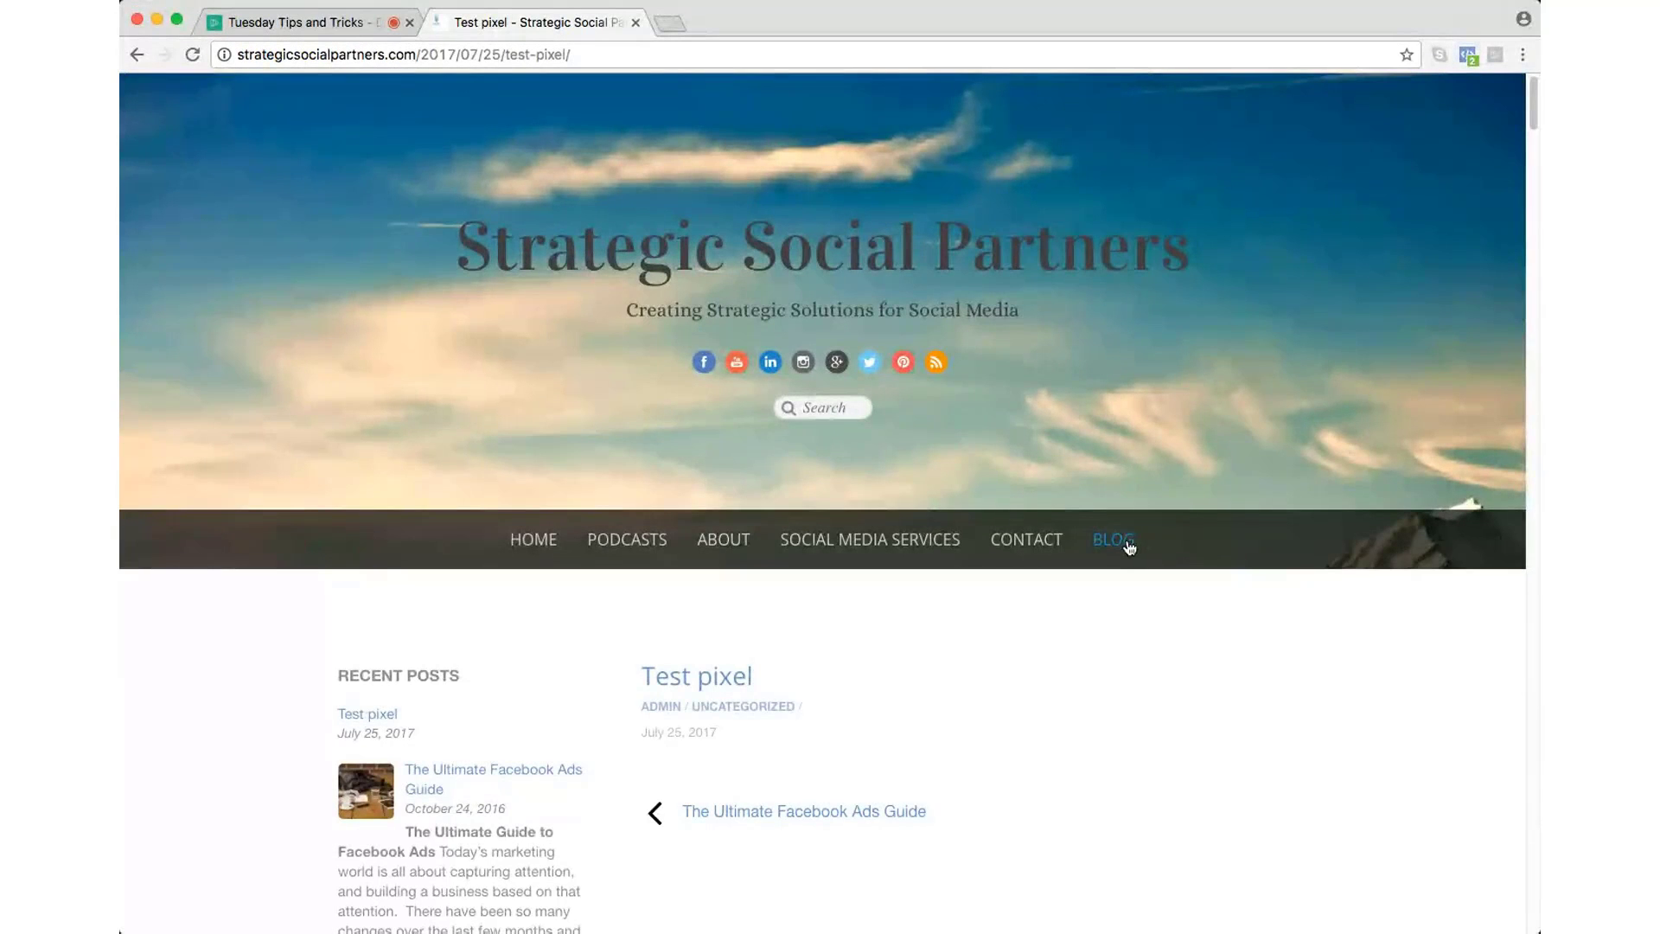
Step: Scroll through the live Test pixel post, then return to the Tuesday Tips and Tricks webinar
{"action": "scroll", "coordinate": [1060, 609], "scroll_direction": "down", "scroll_amount": 3}
{"action": "left_click", "coordinate": [302, 30]}
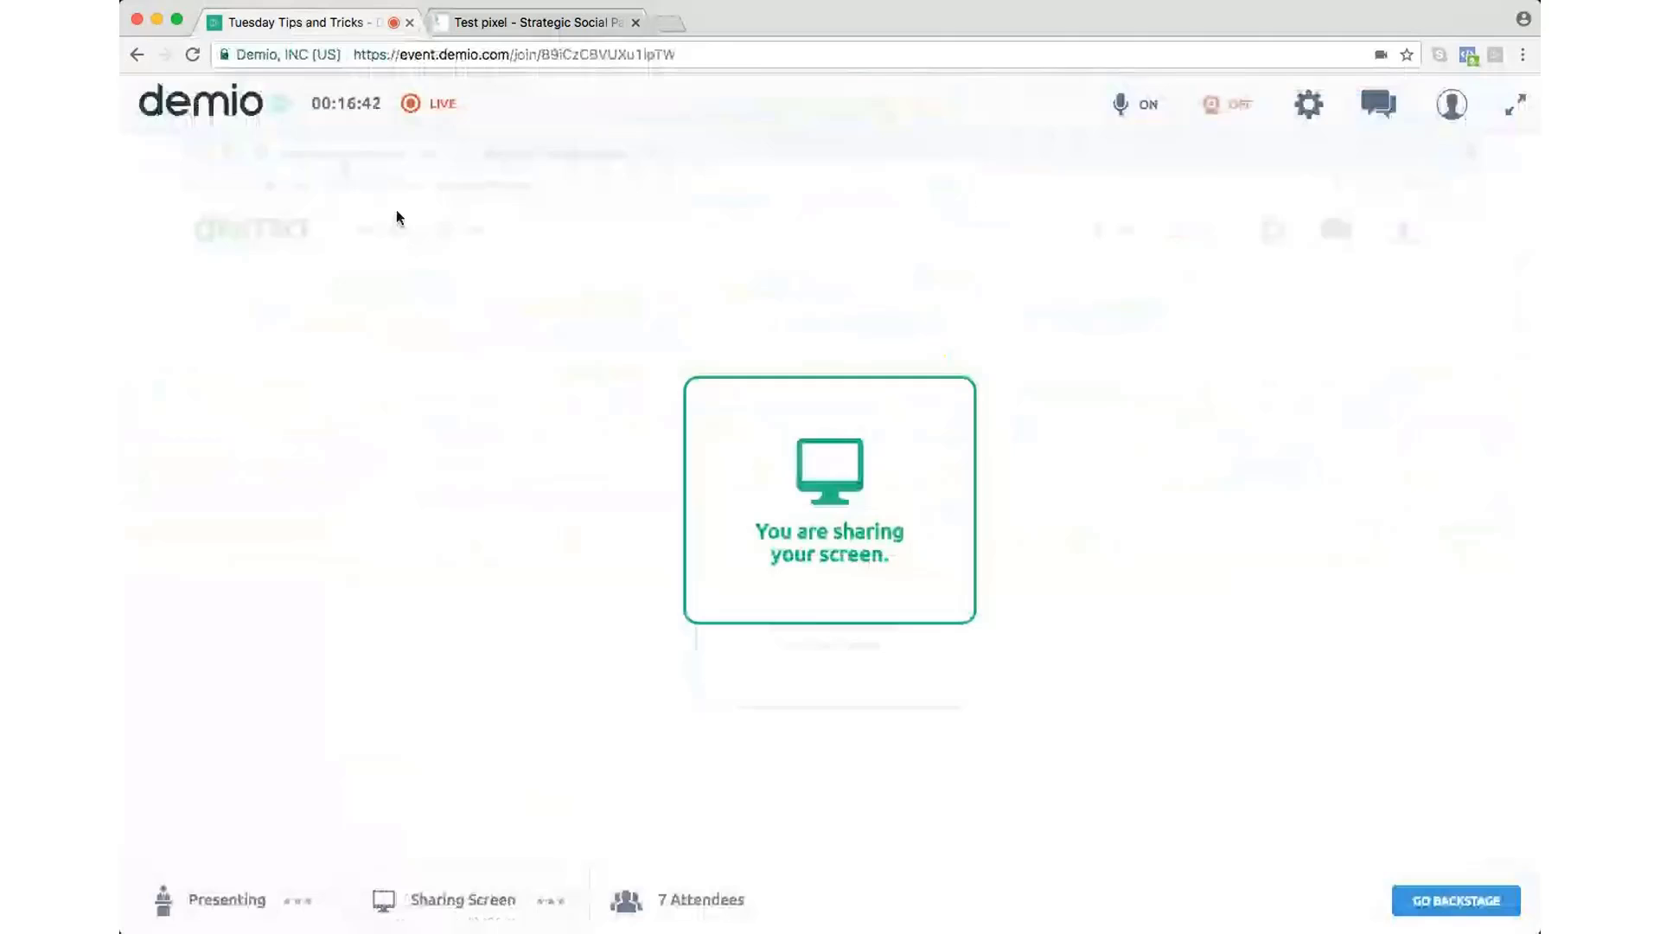
Step: Switch Demio's screen share to the Safari window with the Test pixel Edit Post page
{"action": "left_click", "coordinate": [553, 902]}
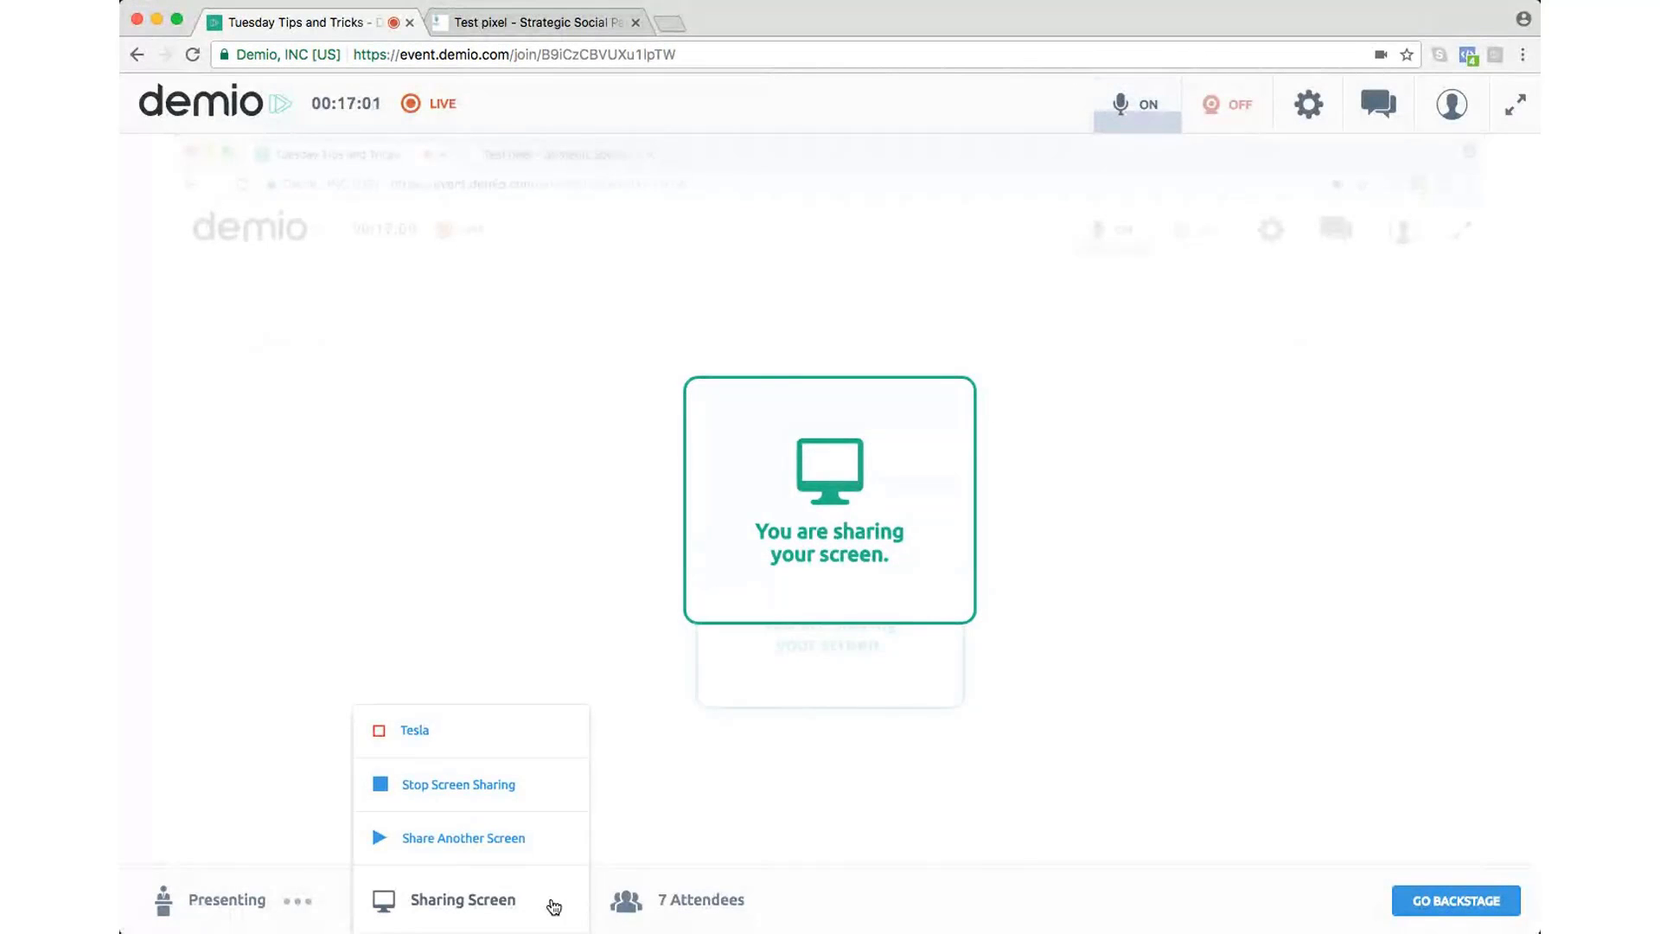
{"action": "left_click", "coordinate": [439, 837]}
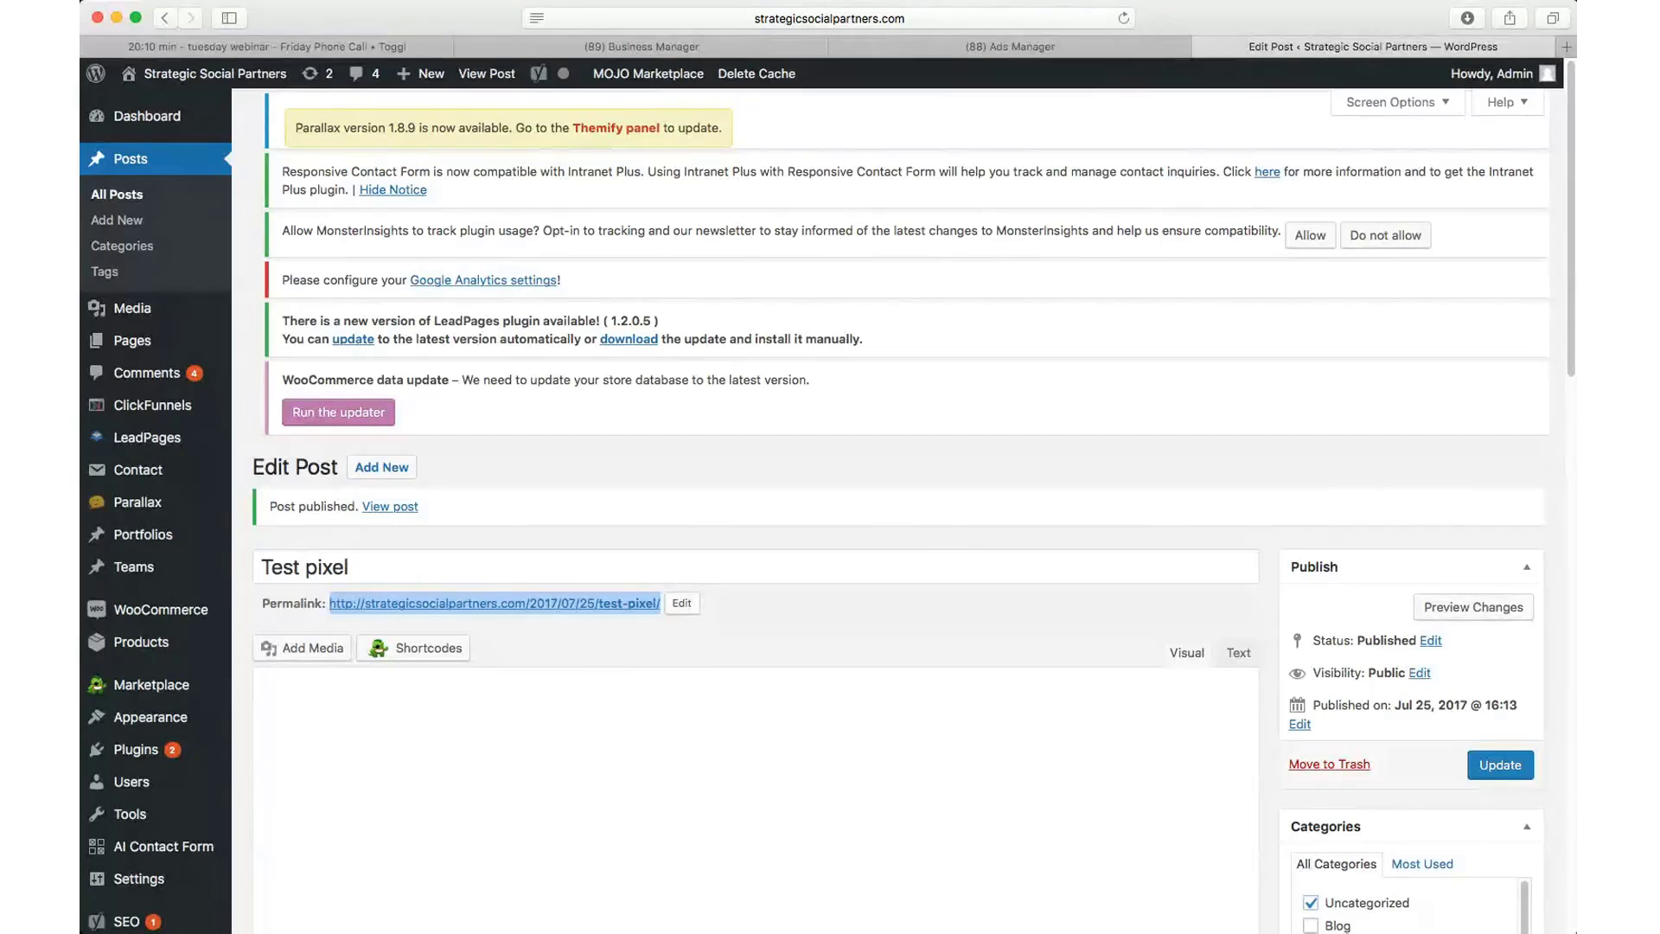
Step: Move from the WordPress editor to Safari's Ads Manager tab showing the pixel base code
{"action": "key", "text": "super+Tab"}
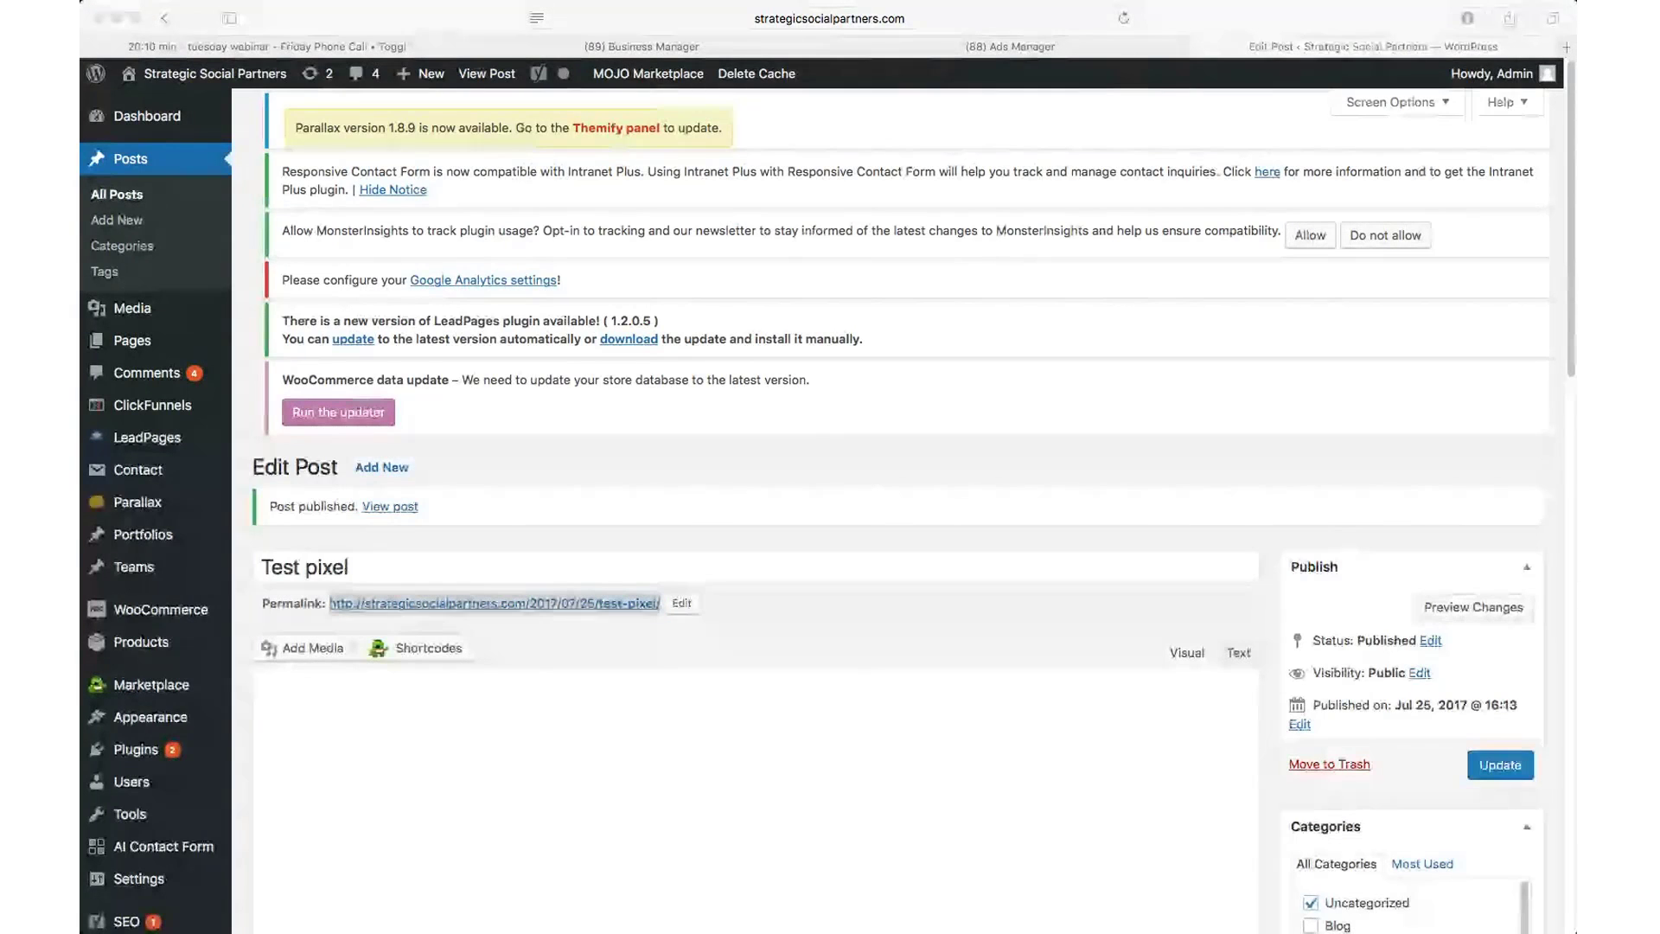
{"action": "left_click", "coordinate": [247, 627]}
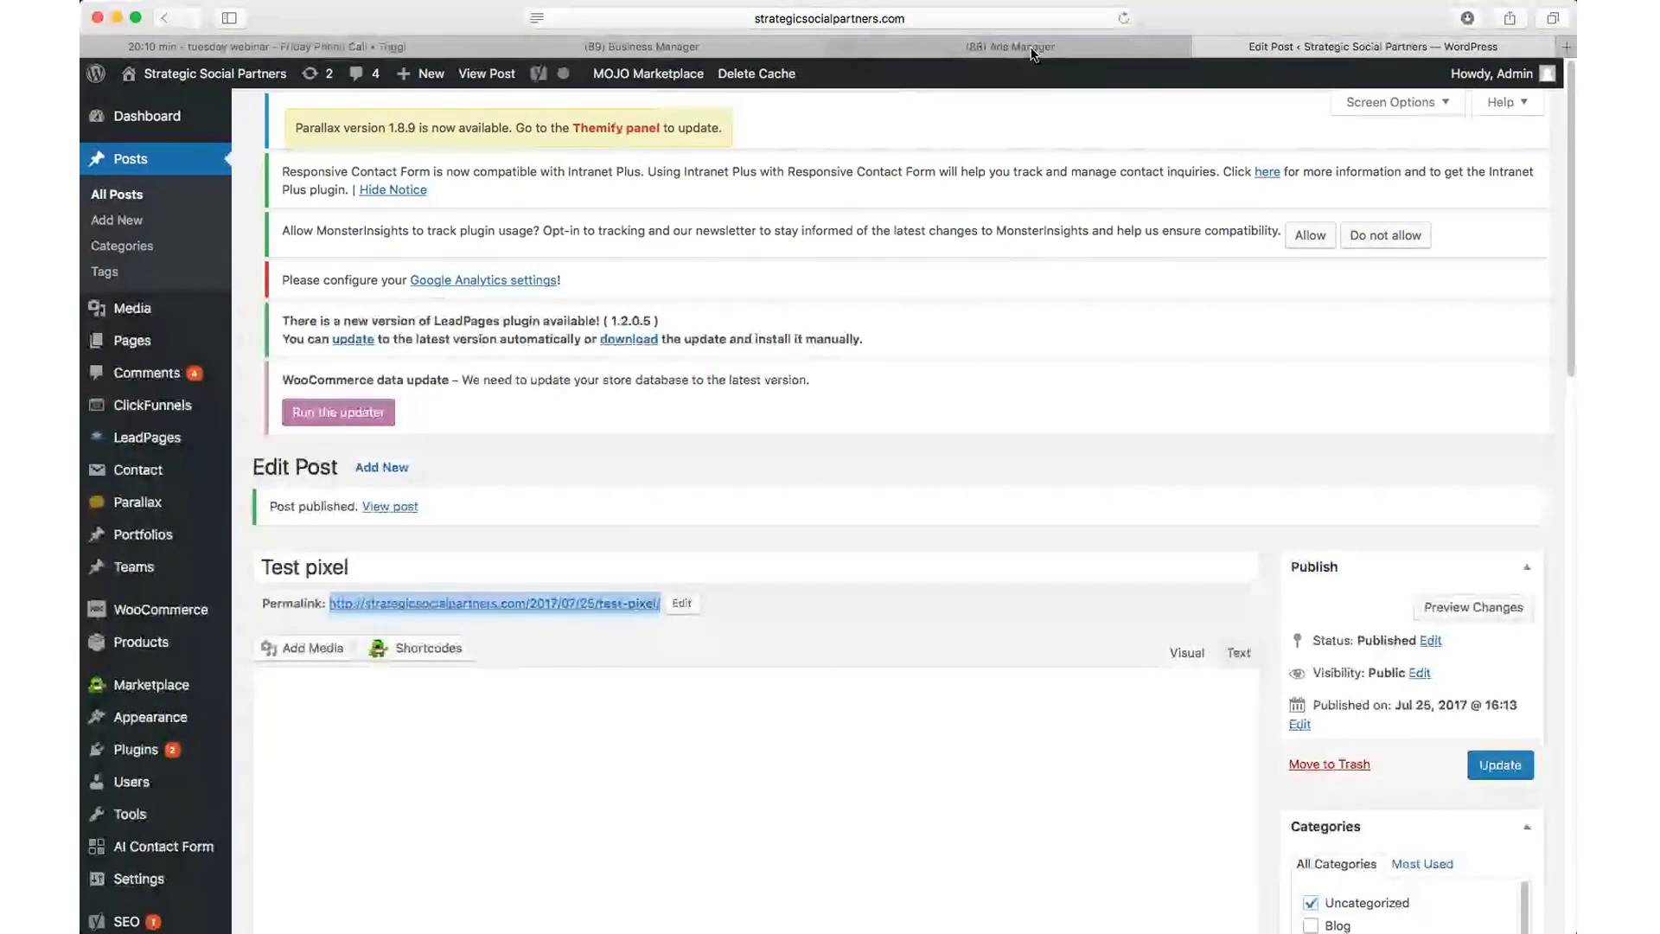
{"action": "left_click", "coordinate": [1031, 49]}
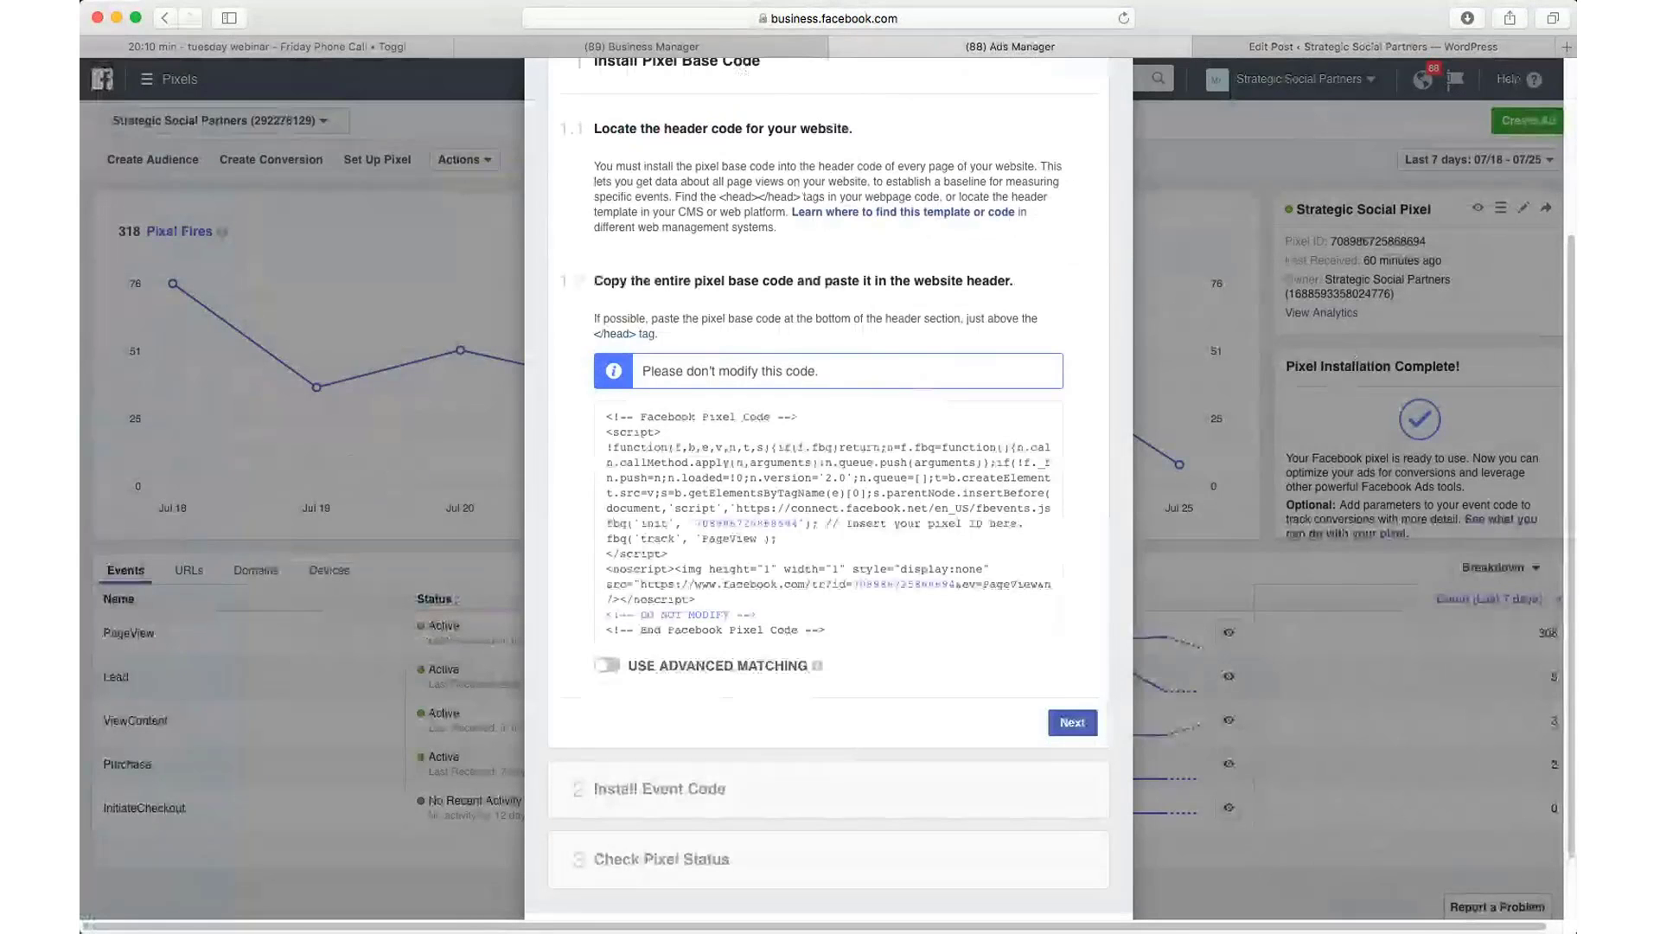
Step: Bring the browser back into focus and scroll up in the Install Pixel dialog
{"action": "key", "text": "super+Tab"}
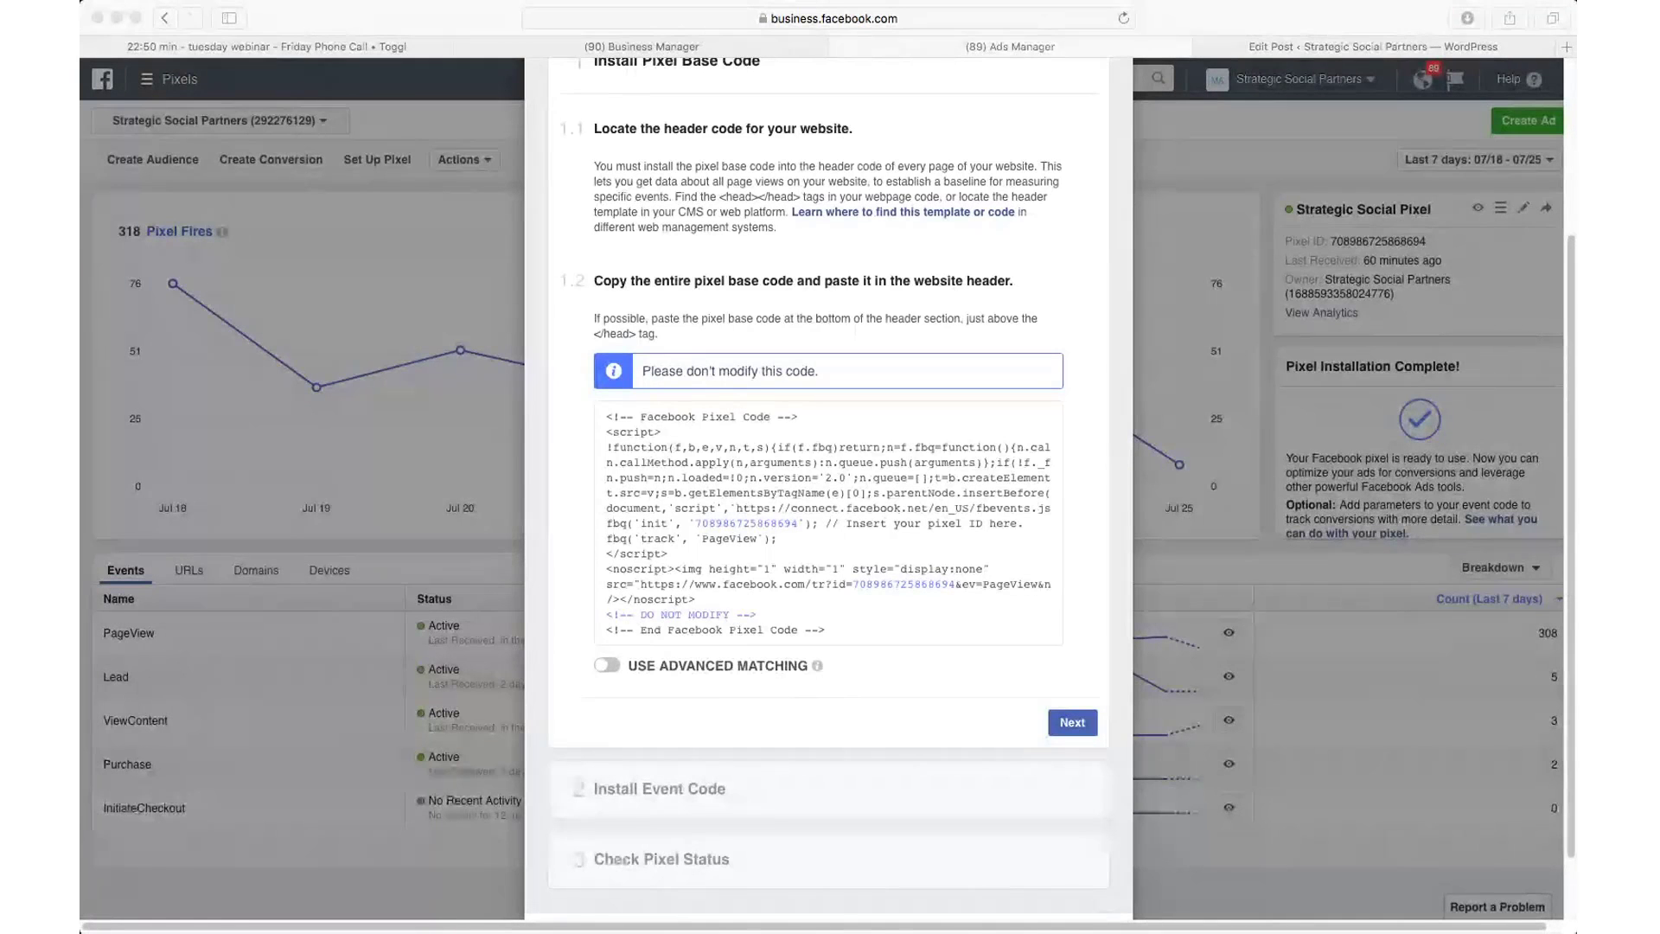
{"action": "left_click", "coordinate": [166, 592]}
{"action": "scroll", "coordinate": [1078, 129], "scroll_direction": "up", "scroll_amount": 3}
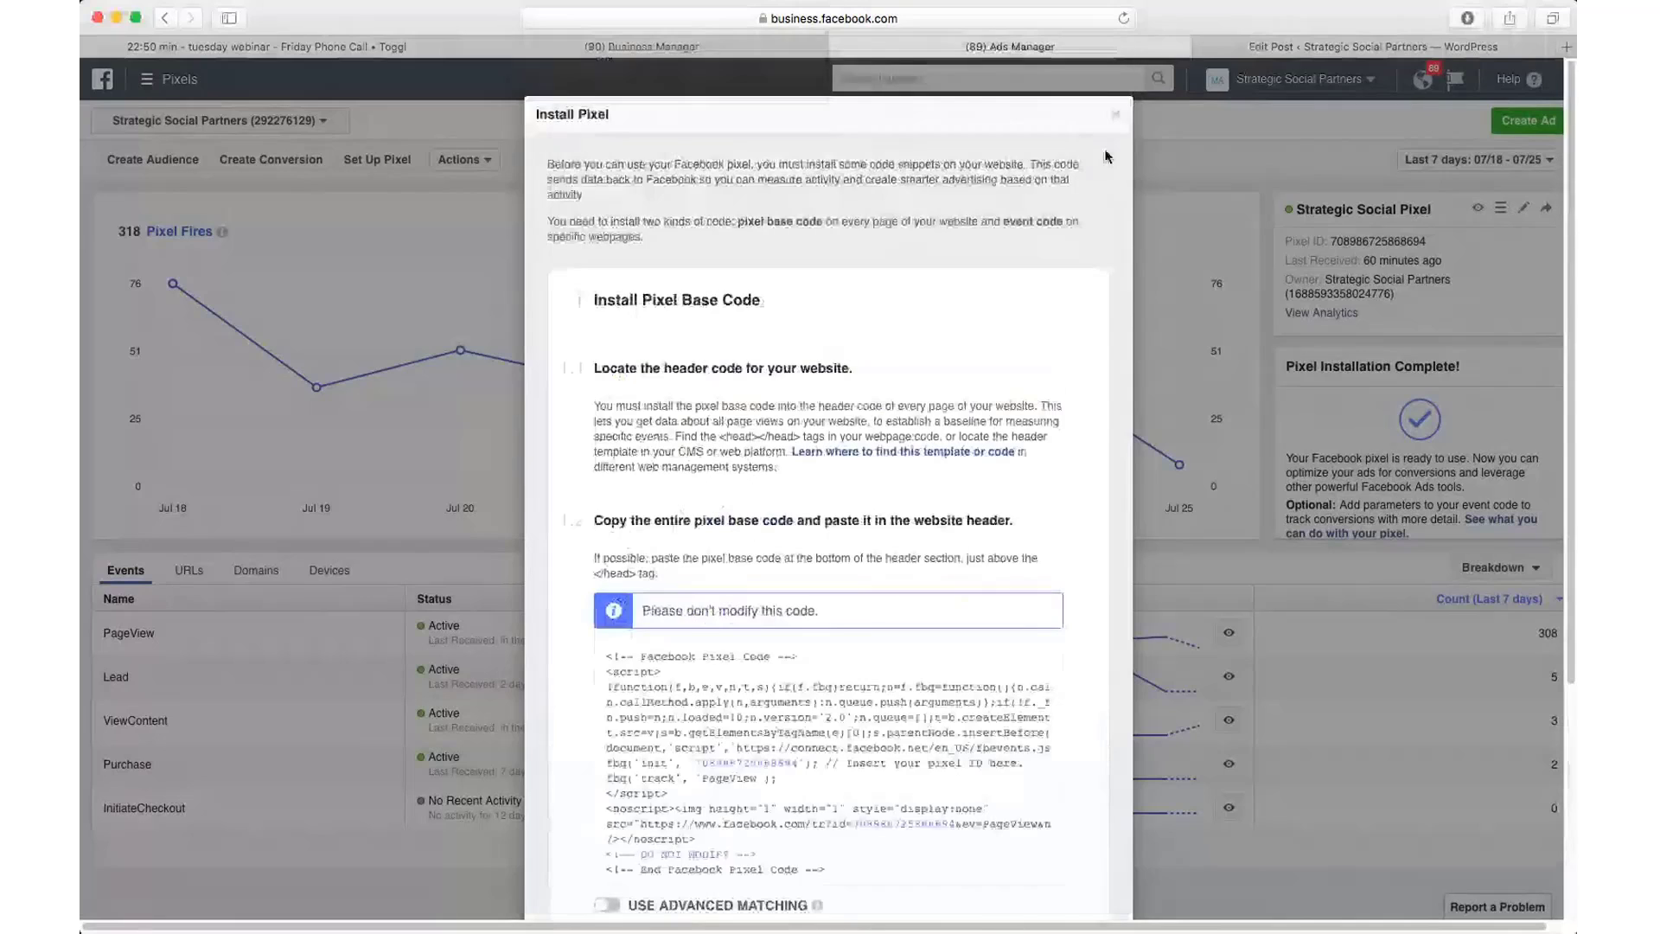
{"action": "left_click", "coordinate": [1115, 120]}
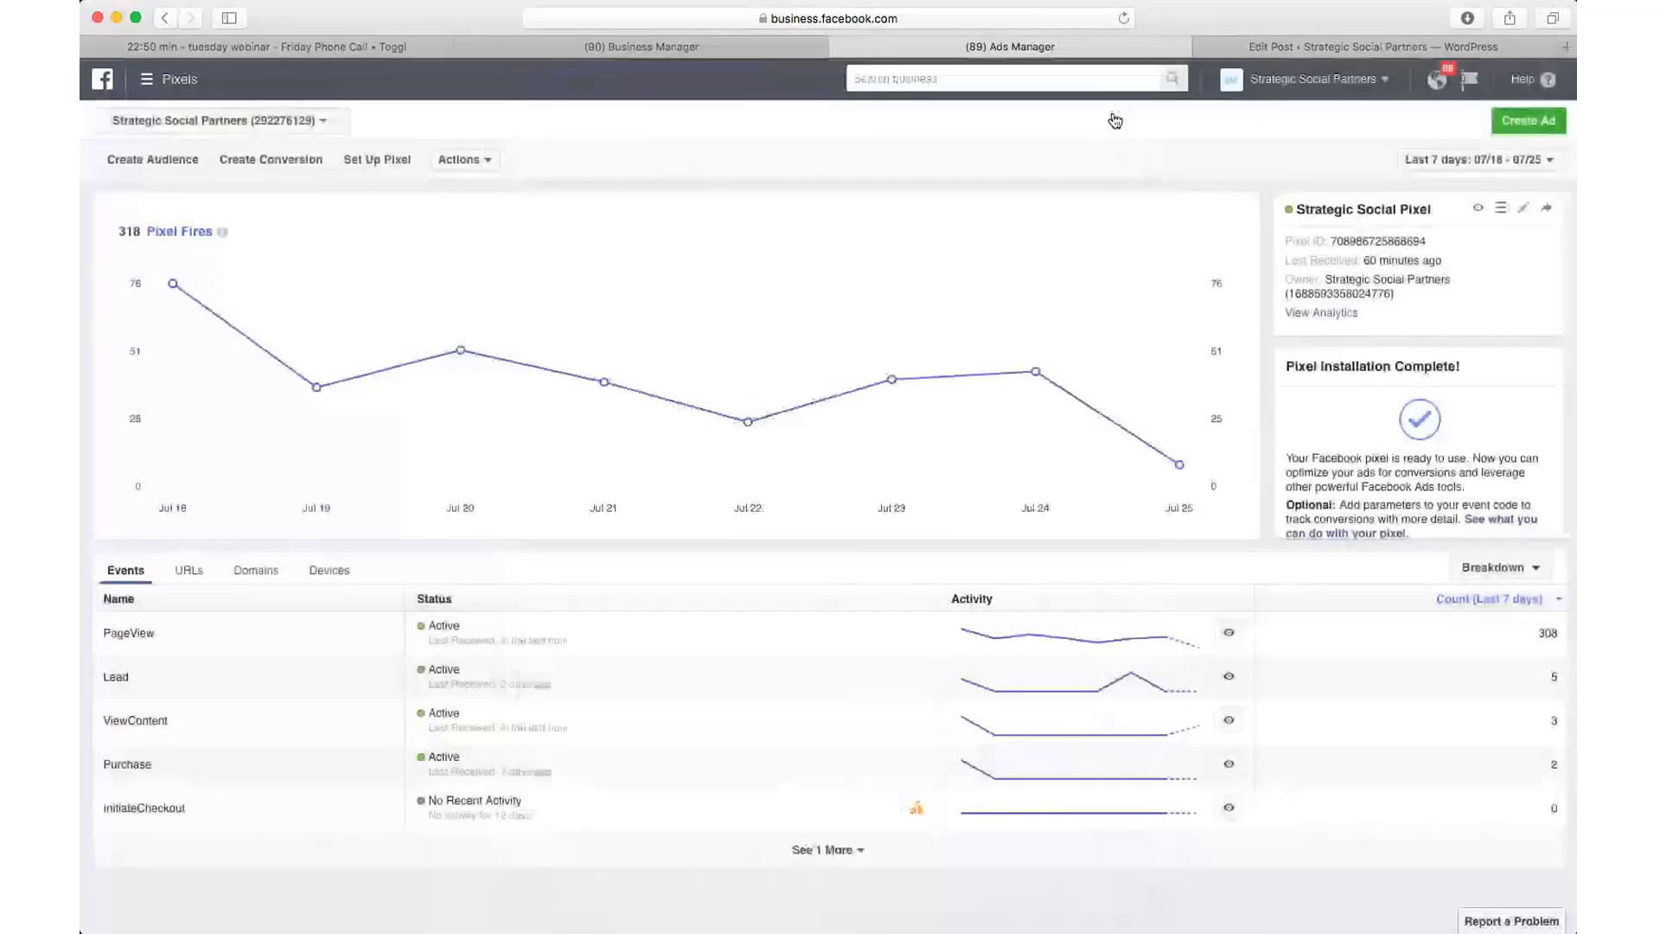
{"action": "scroll", "coordinate": [180, 312], "scroll_direction": "down", "scroll_amount": 1}
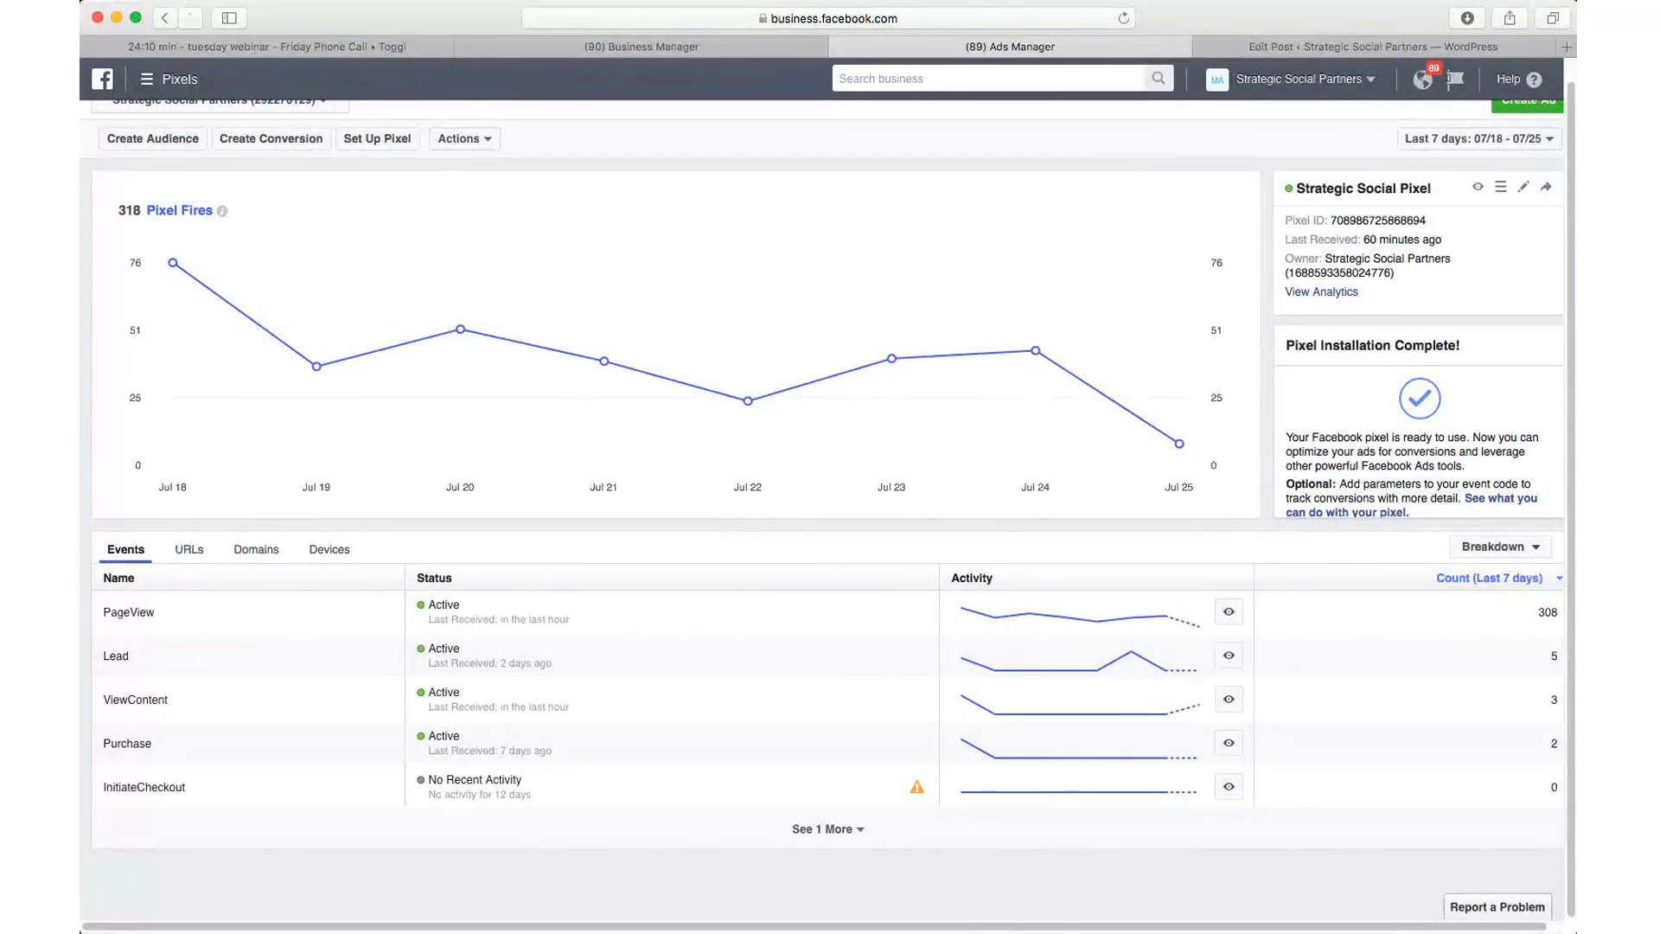
Step: Break down the 318 pixel fires by URL, domain, then device (iPhone 167, Desktop 94, iPad 31, Android 27)
{"action": "left_click", "coordinate": [194, 875]}
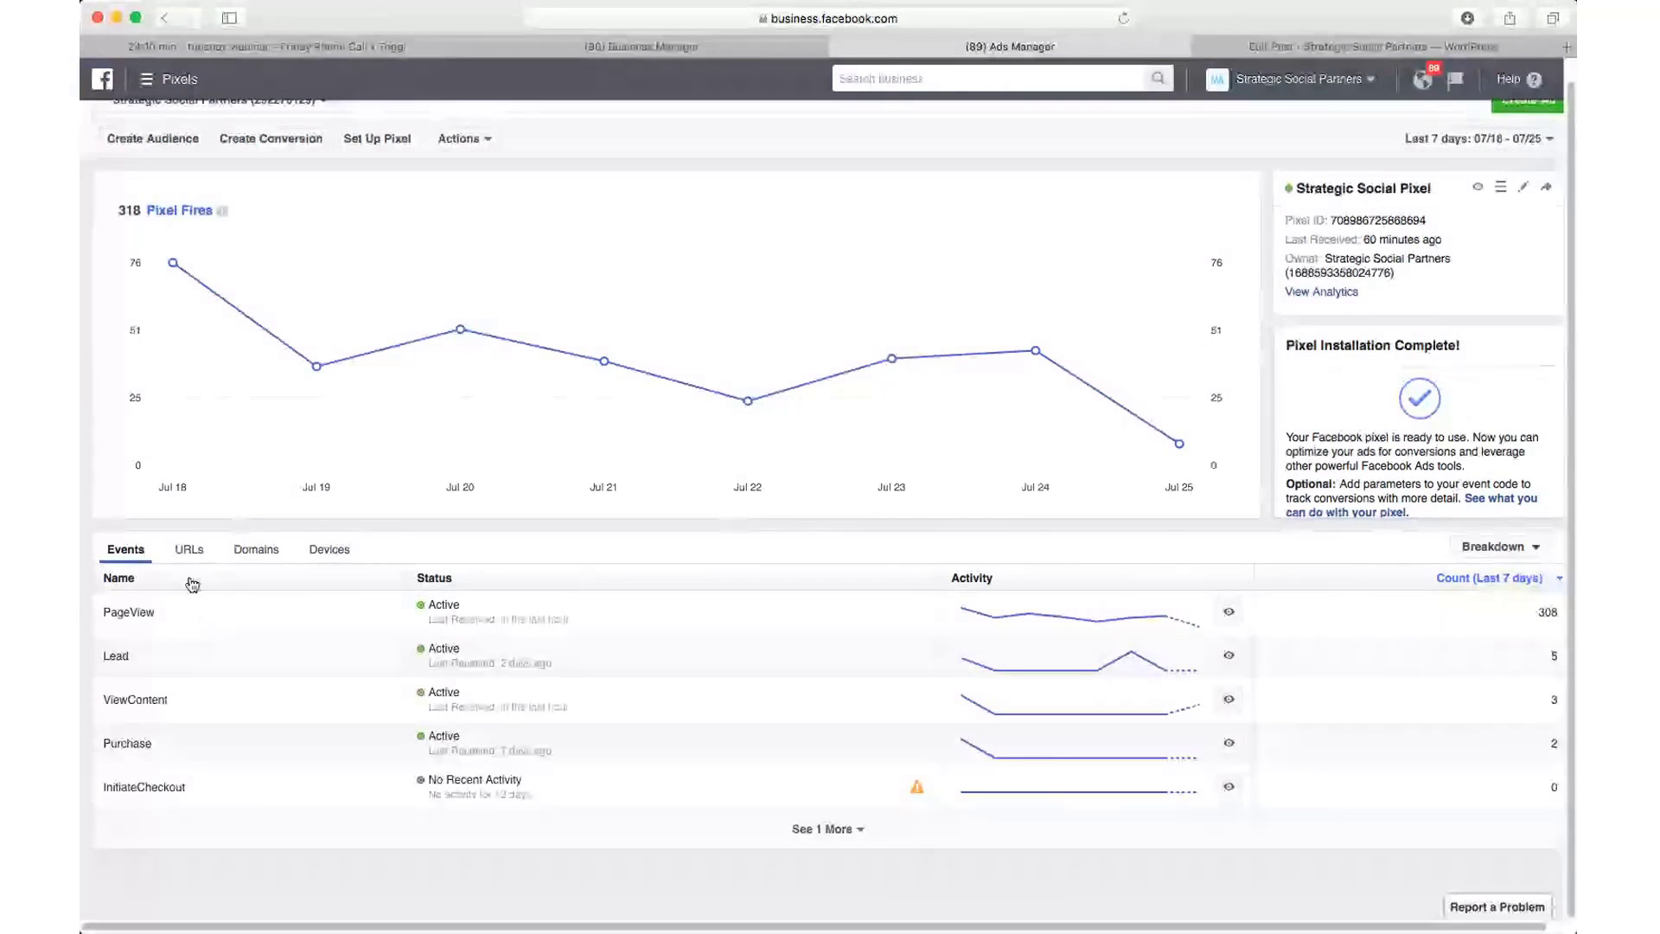
{"action": "left_click", "coordinate": [190, 548]}
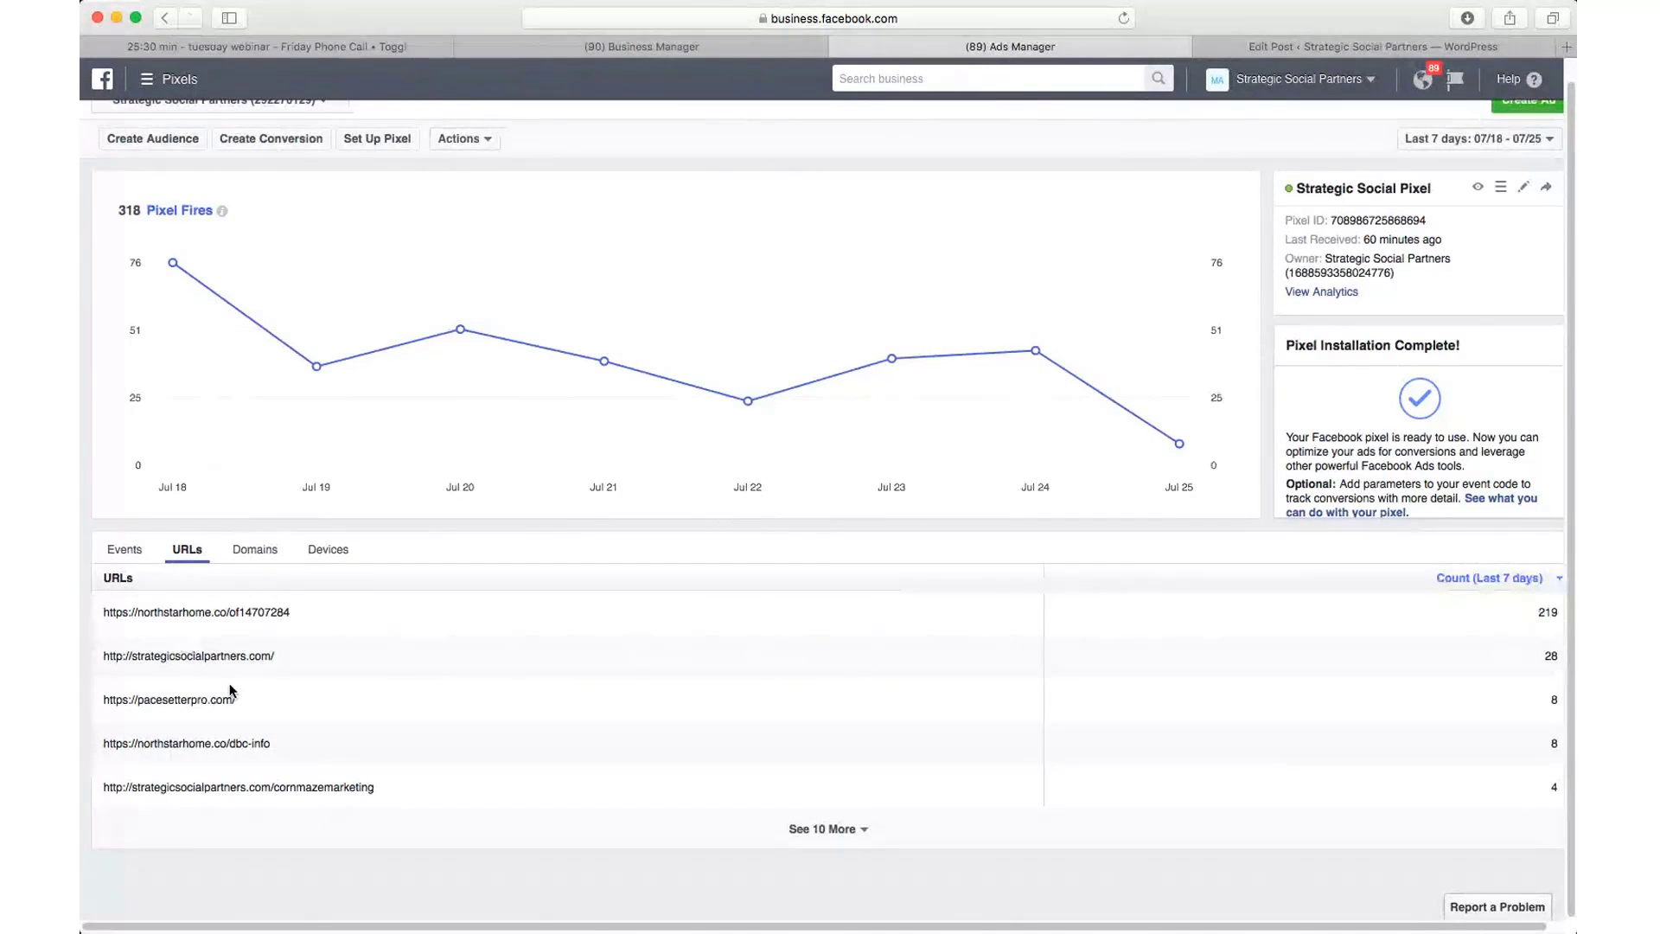
{"action": "left_click", "coordinate": [256, 558]}
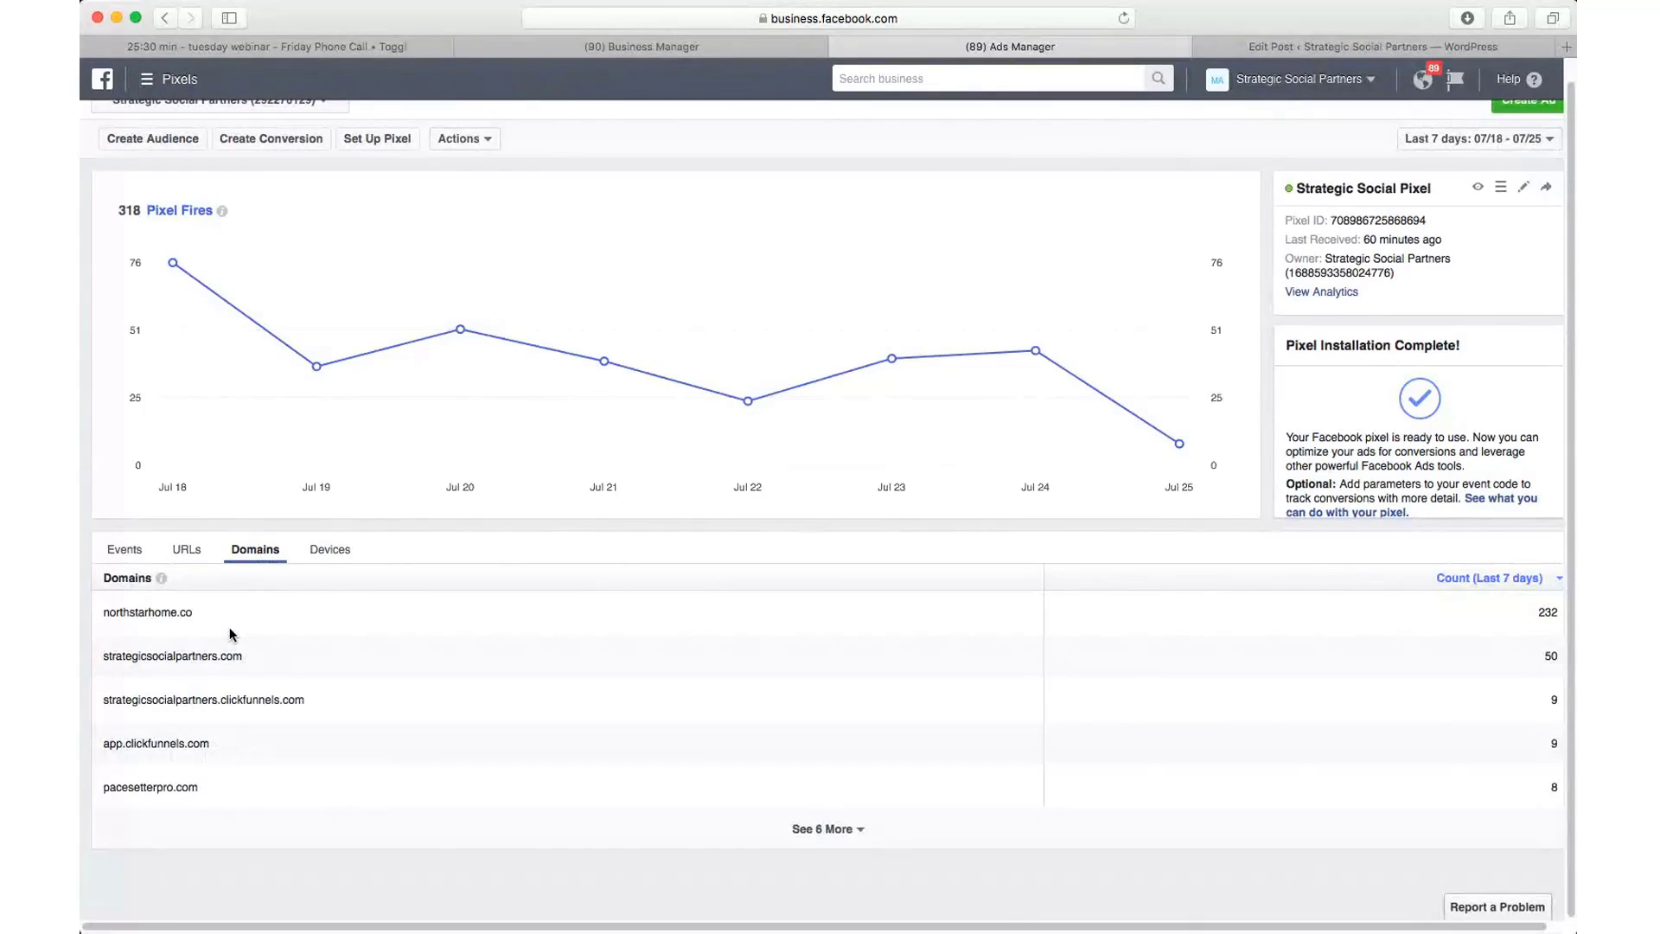
{"action": "left_click", "coordinate": [327, 550]}
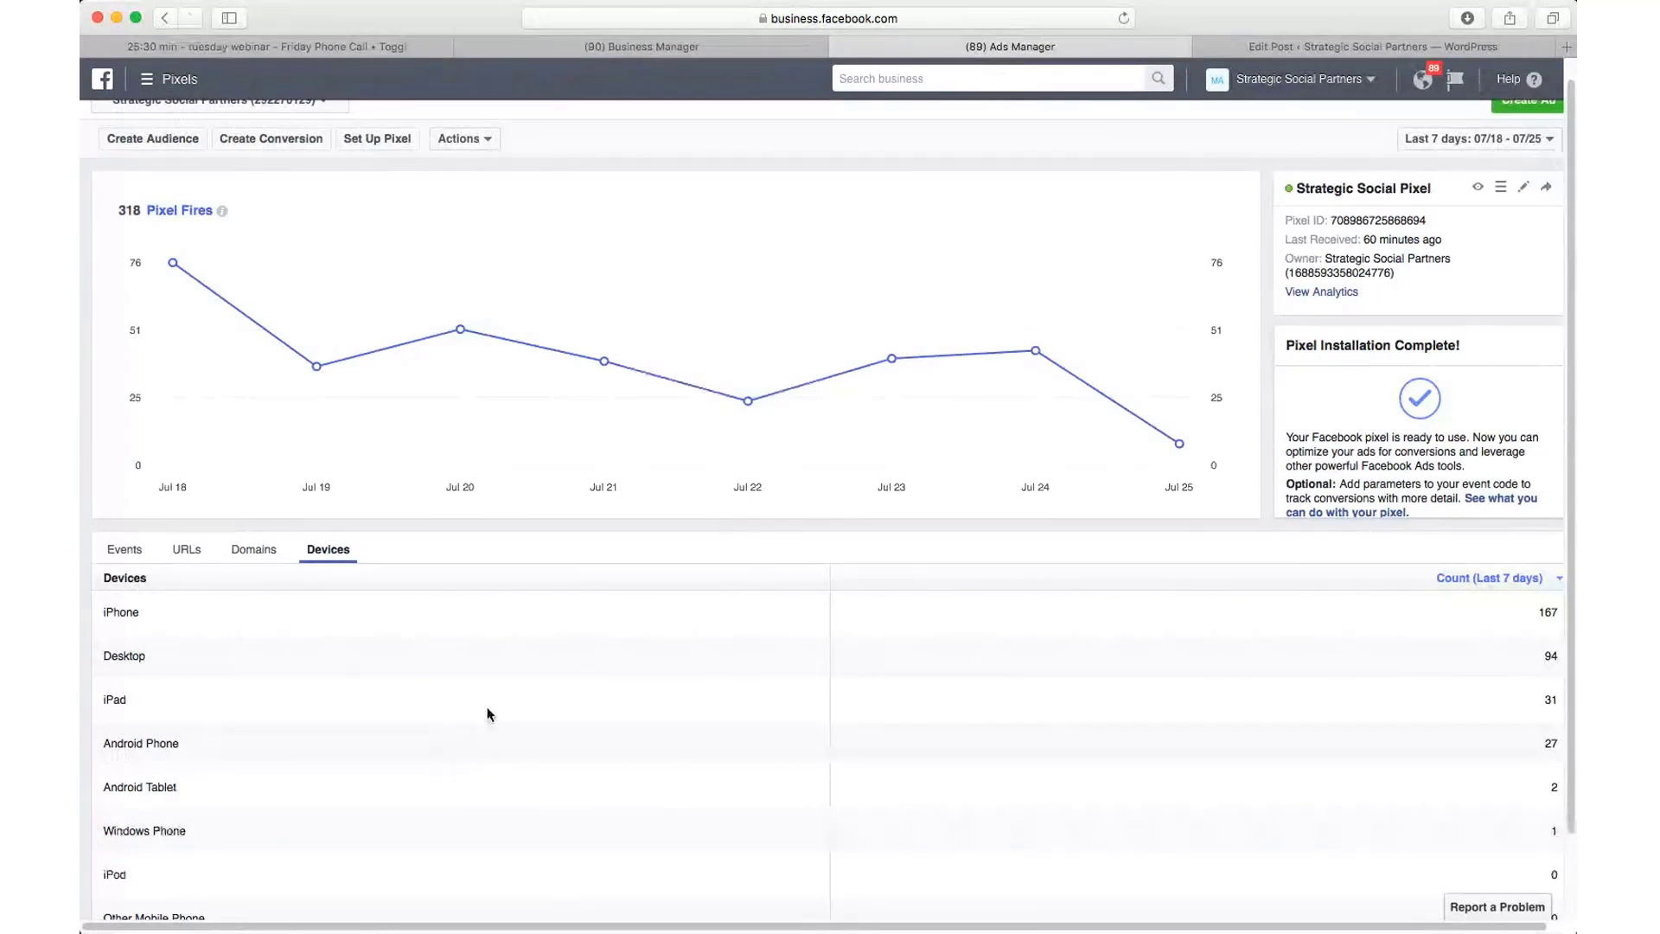
{"action": "scroll", "coordinate": [441, 708], "scroll_direction": "down", "scroll_amount": 1}
{"action": "scroll", "coordinate": [441, 705], "scroll_direction": "down", "scroll_amount": 1}
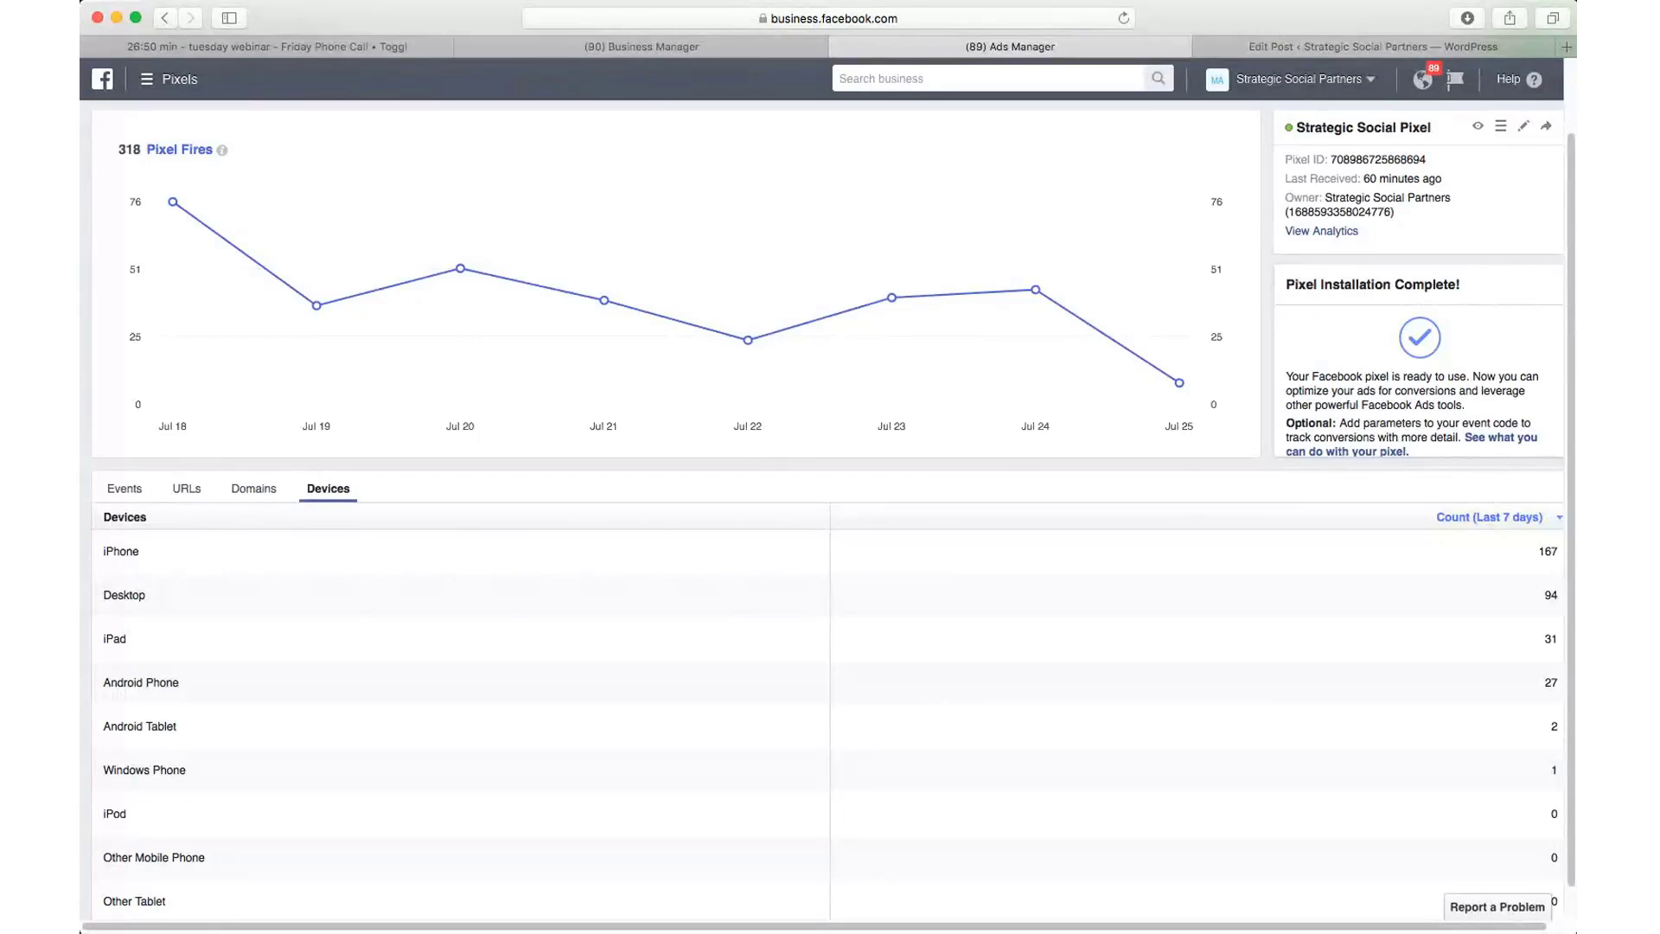
{"action": "scroll", "coordinate": [744, 653], "scroll_direction": "up", "scroll_amount": 2}
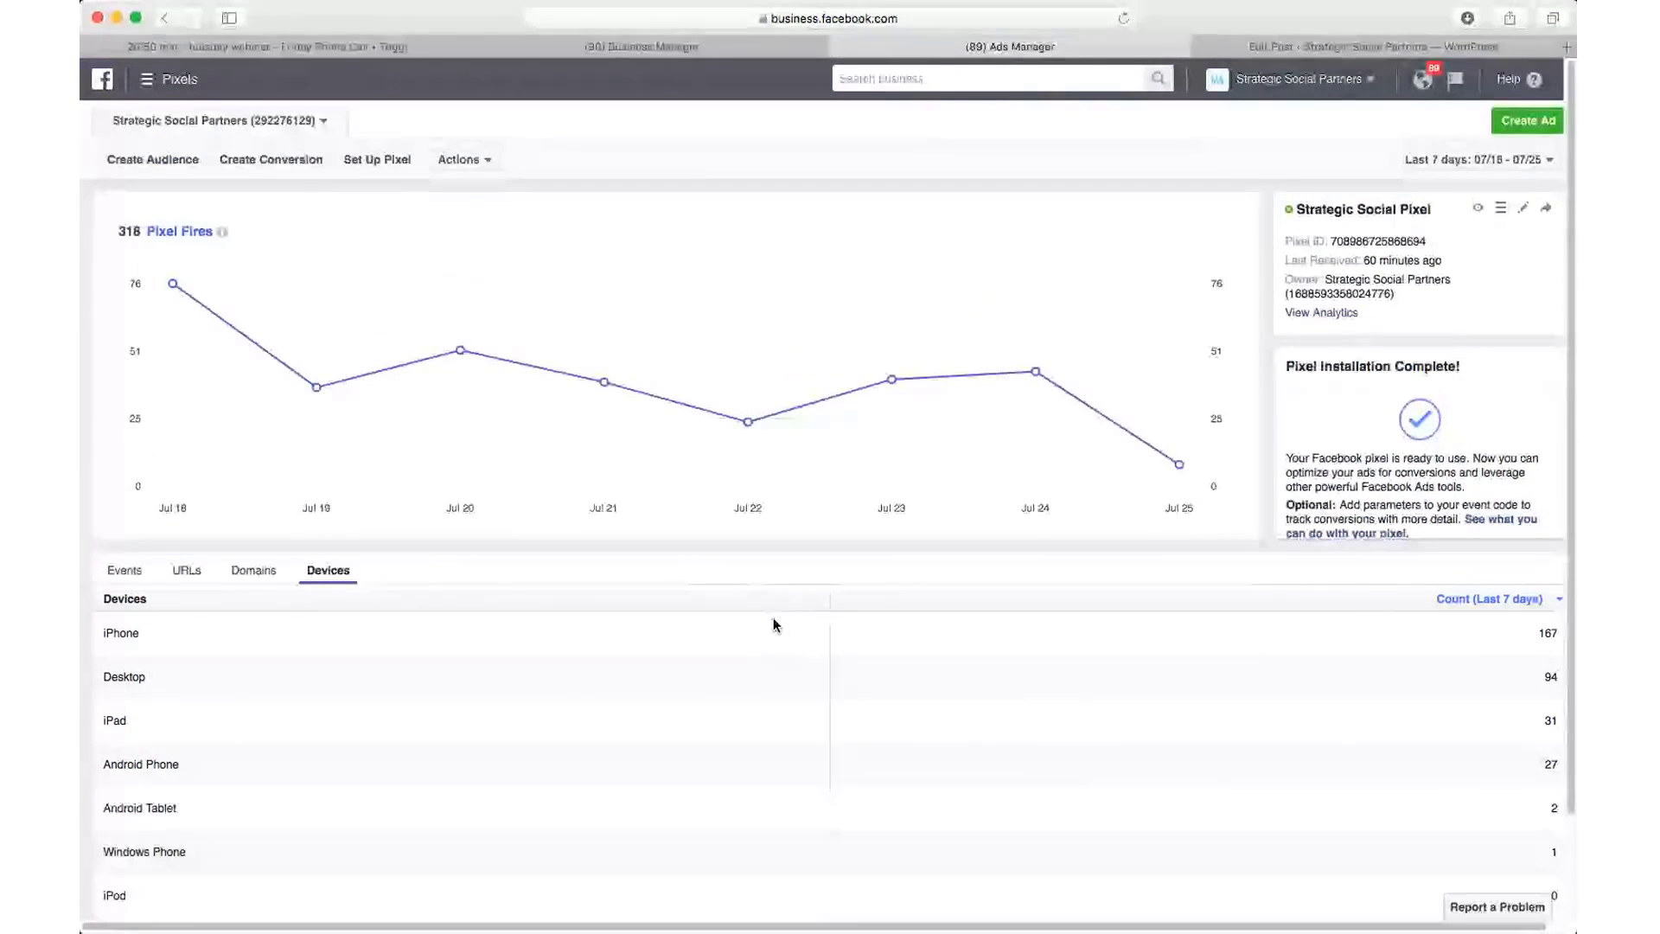
Step: Choose View Pixel Code from the pixel's Actions menu and scroll down to the base code box
{"action": "left_click", "coordinate": [481, 162]}
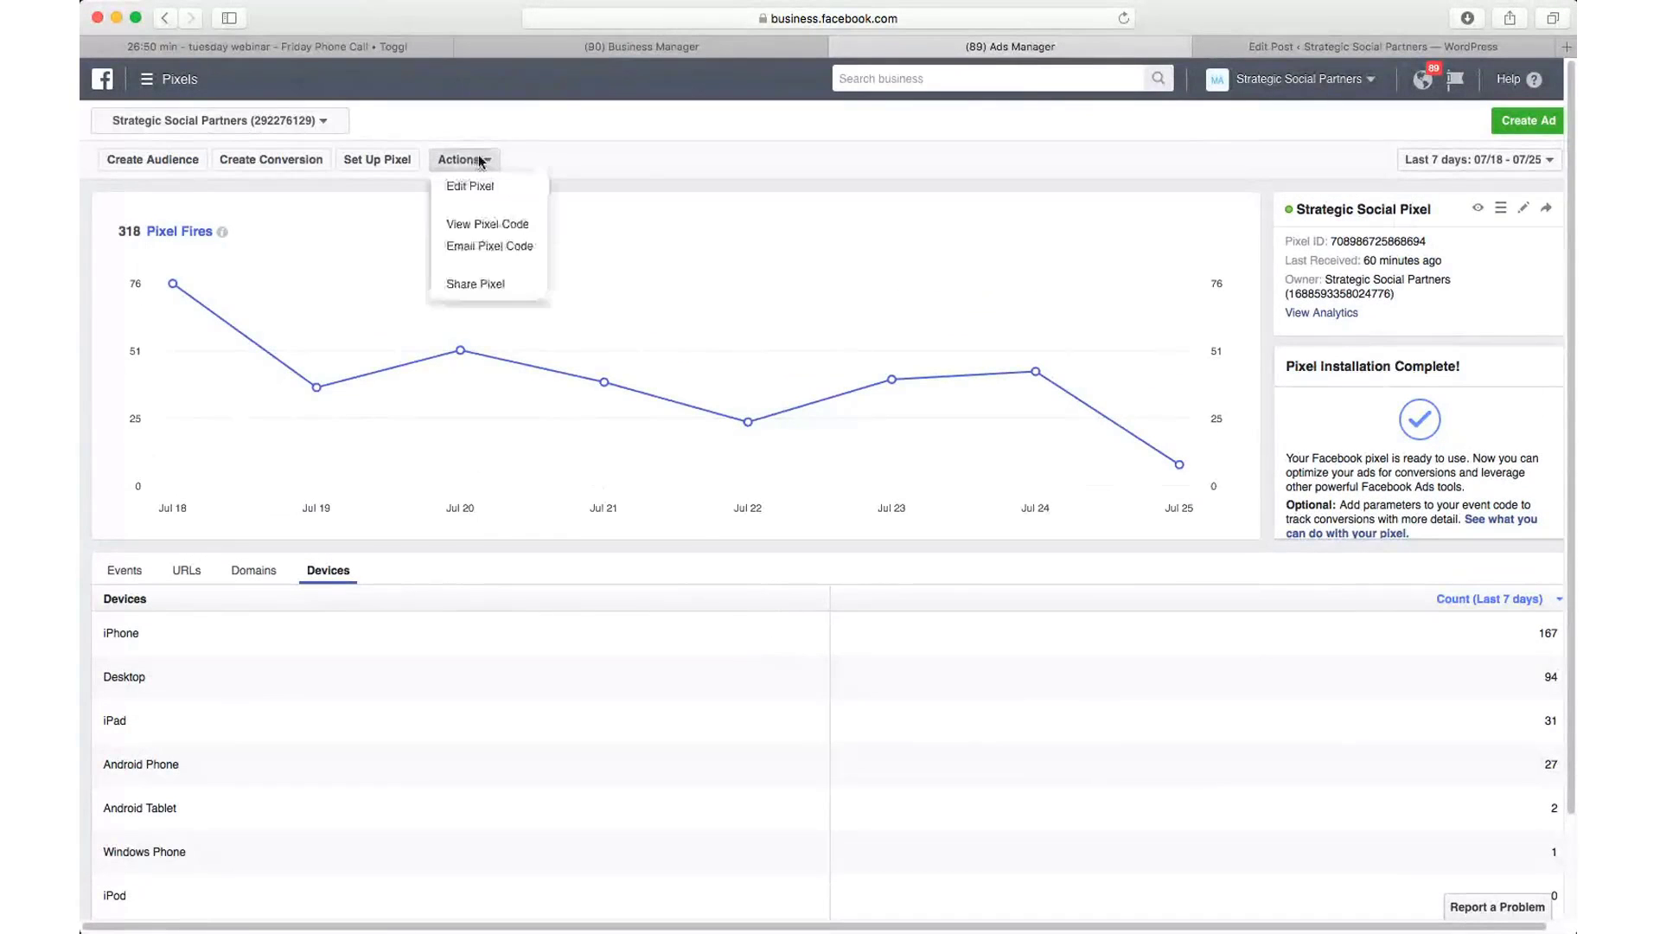
{"action": "left_click", "coordinate": [484, 223]}
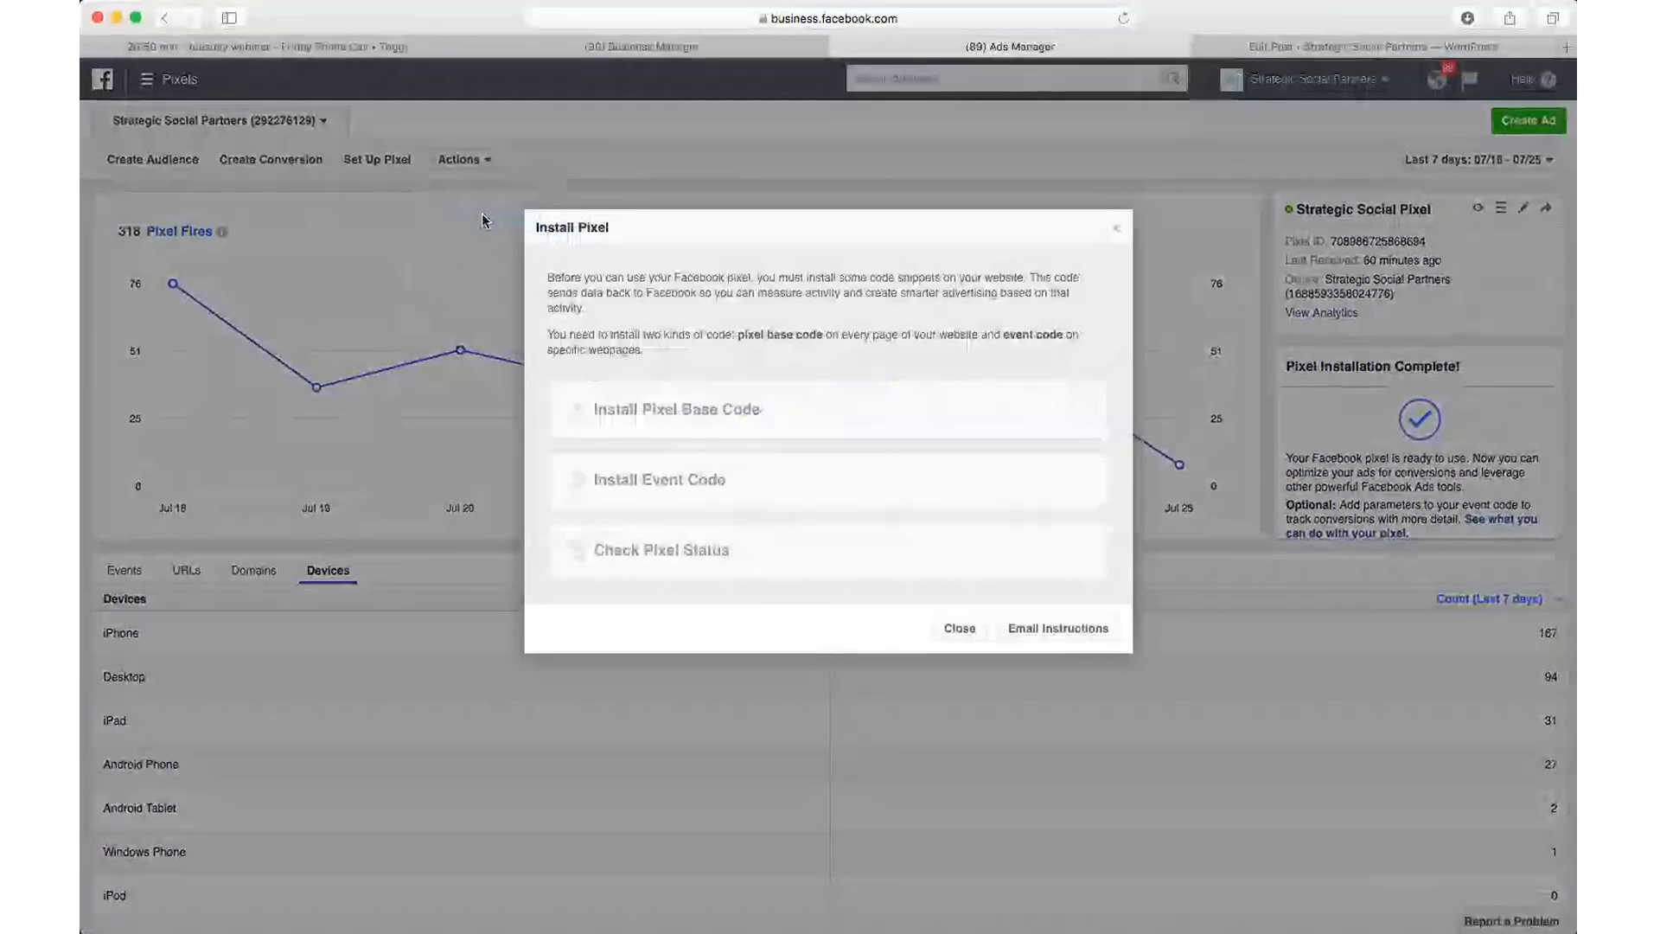
{"action": "scroll", "coordinate": [828, 430], "scroll_direction": "down", "scroll_amount": 4}
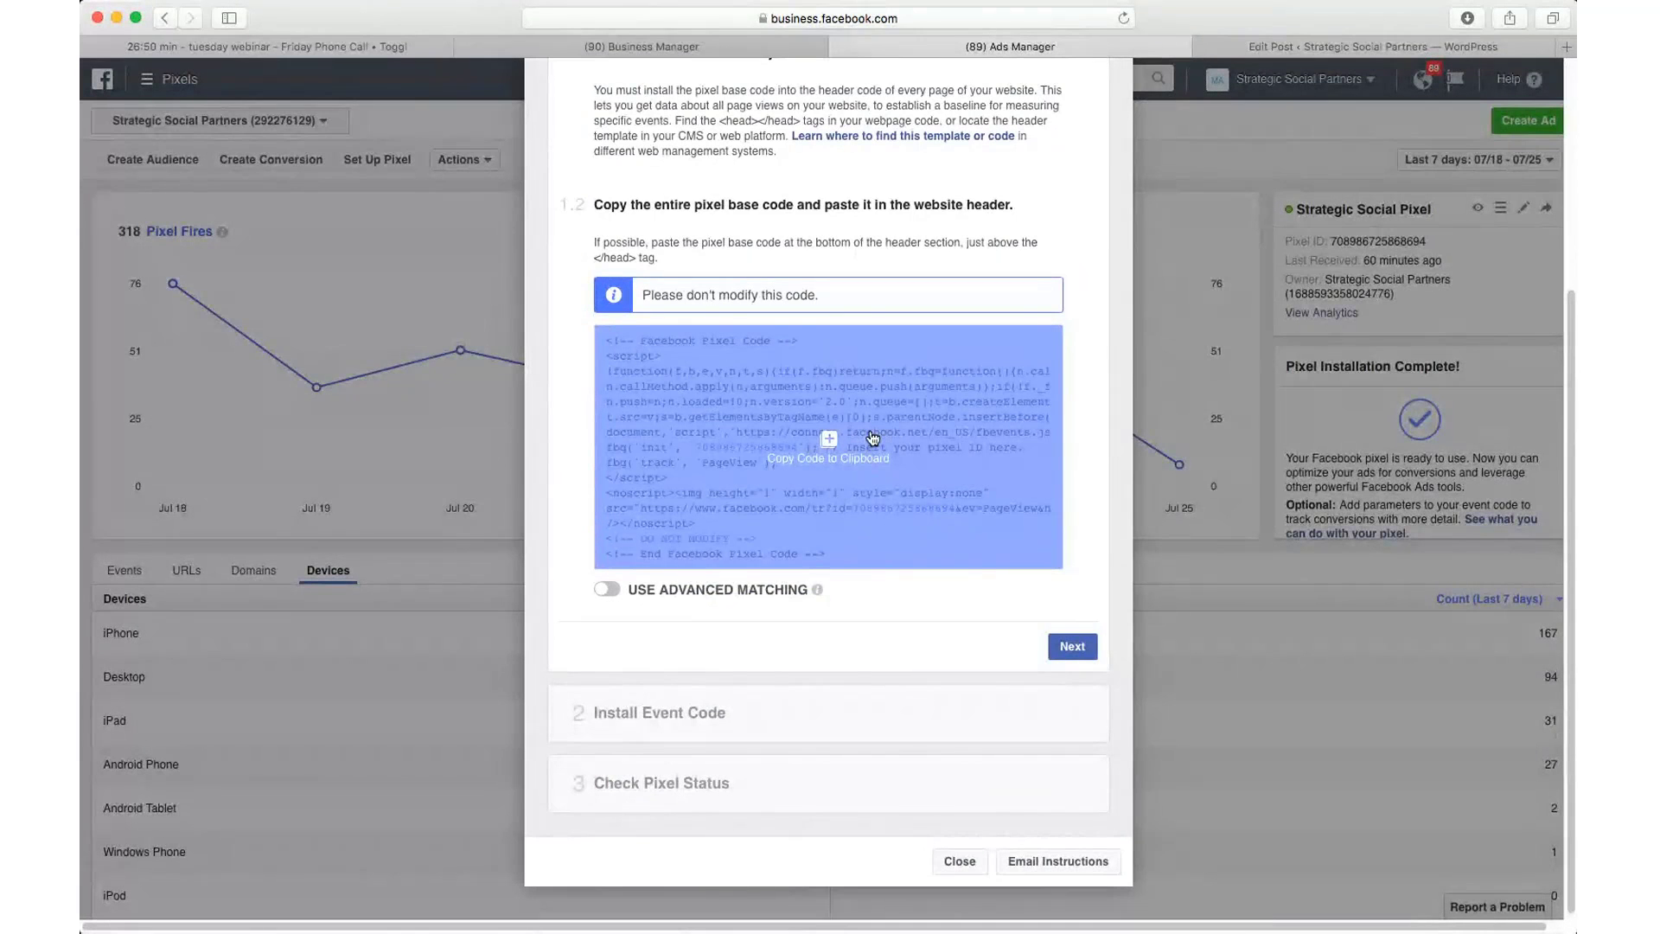
{"action": "scroll", "coordinate": [783, 440], "scroll_direction": "down", "scroll_amount": 1}
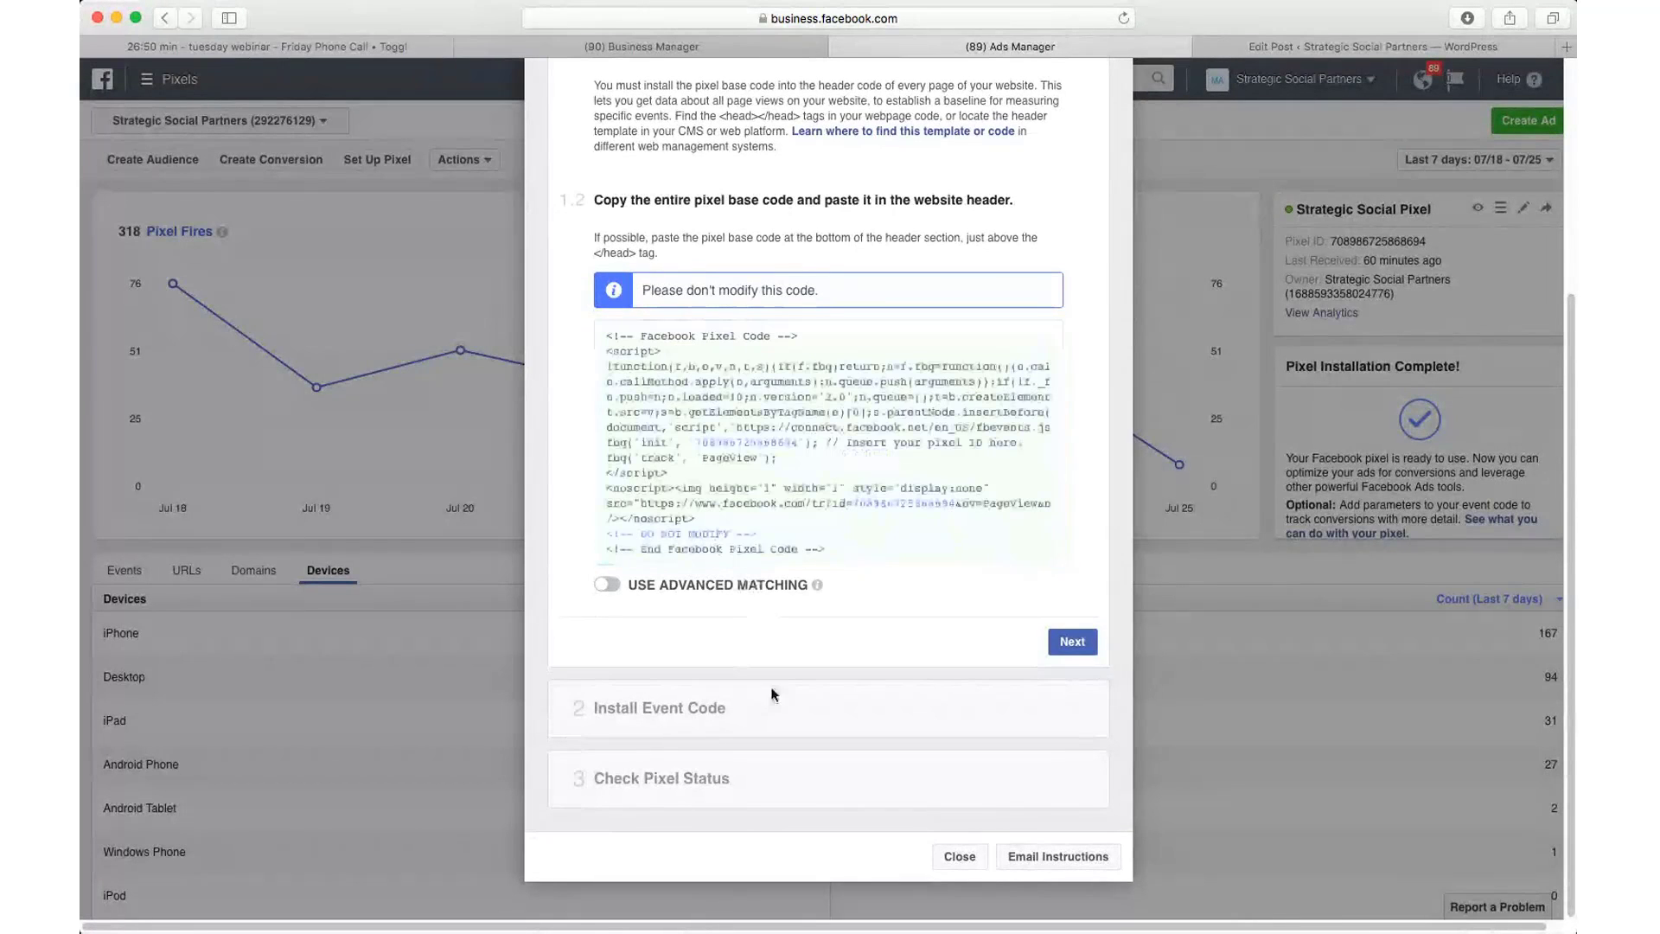
{"action": "left_click", "coordinate": [1074, 645]}
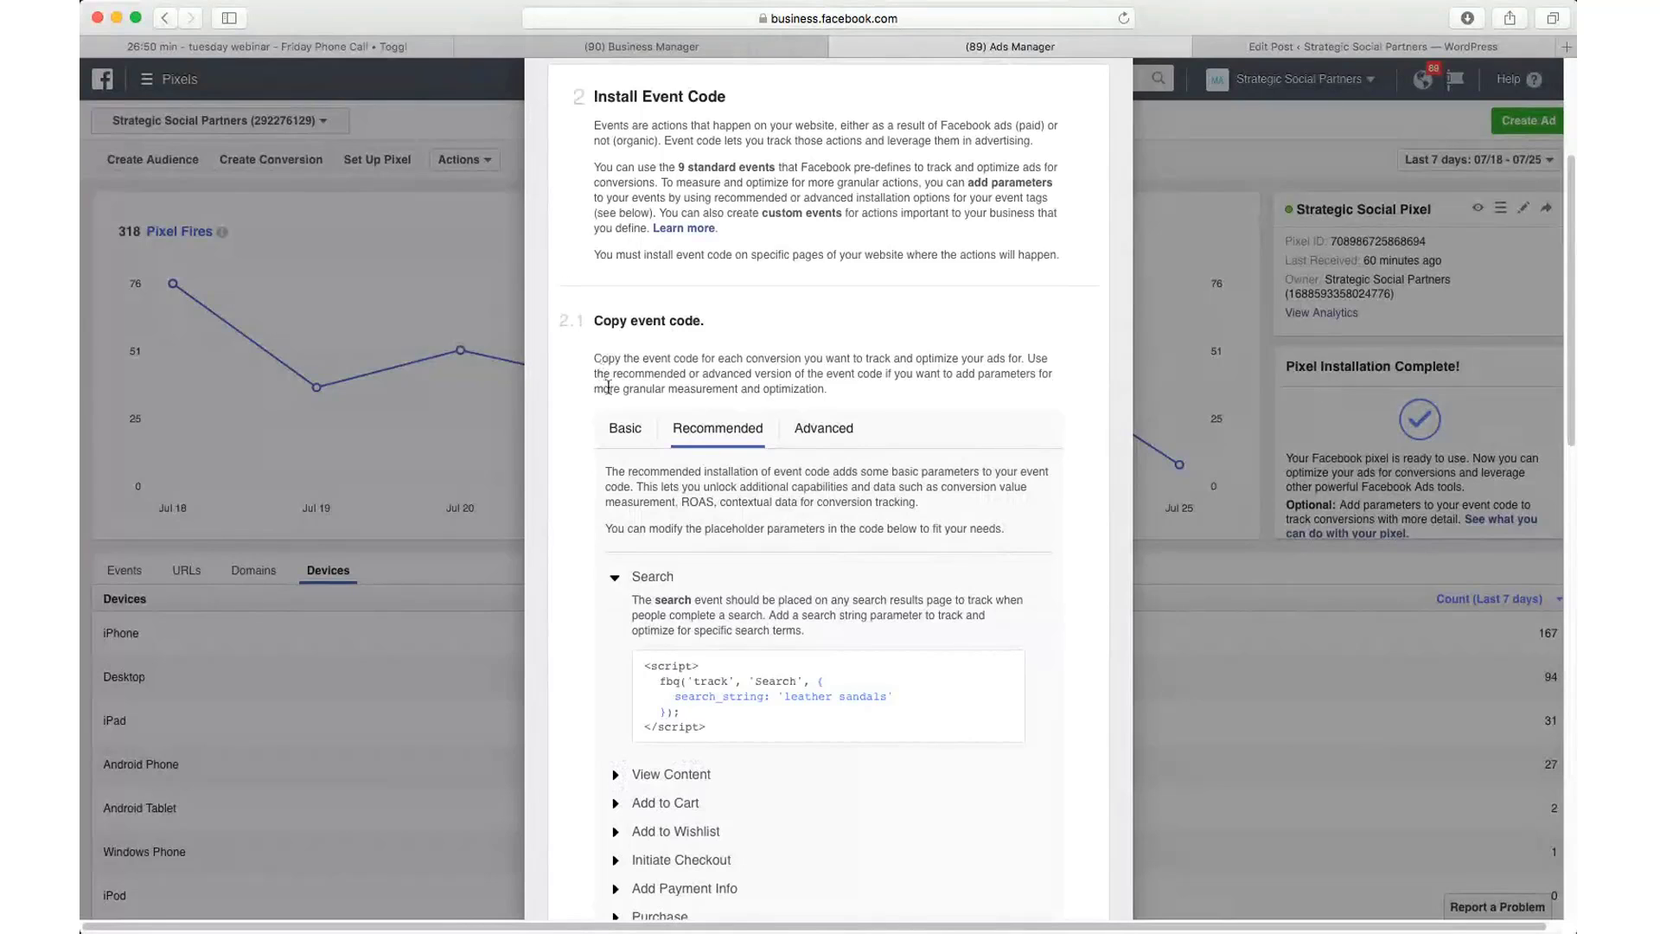
{"action": "scroll", "coordinate": [606, 385], "scroll_direction": "down", "scroll_amount": 2}
{"action": "scroll", "coordinate": [607, 390], "scroll_direction": "down", "scroll_amount": 2}
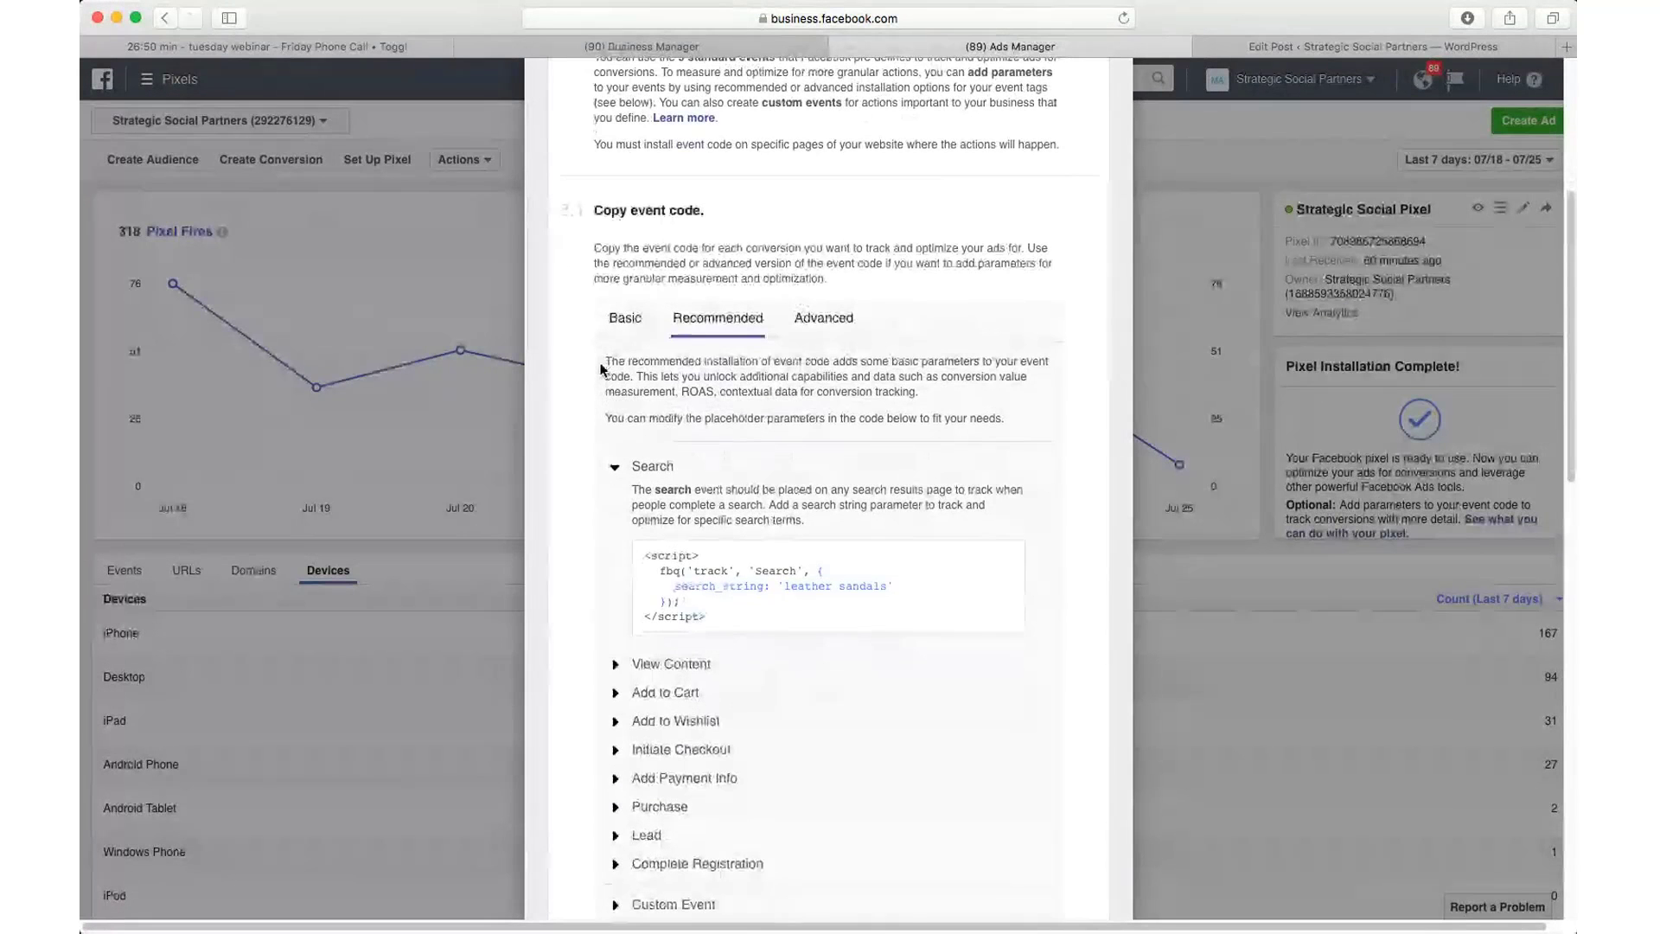
{"action": "scroll", "coordinate": [600, 354], "scroll_direction": "down", "scroll_amount": 2}
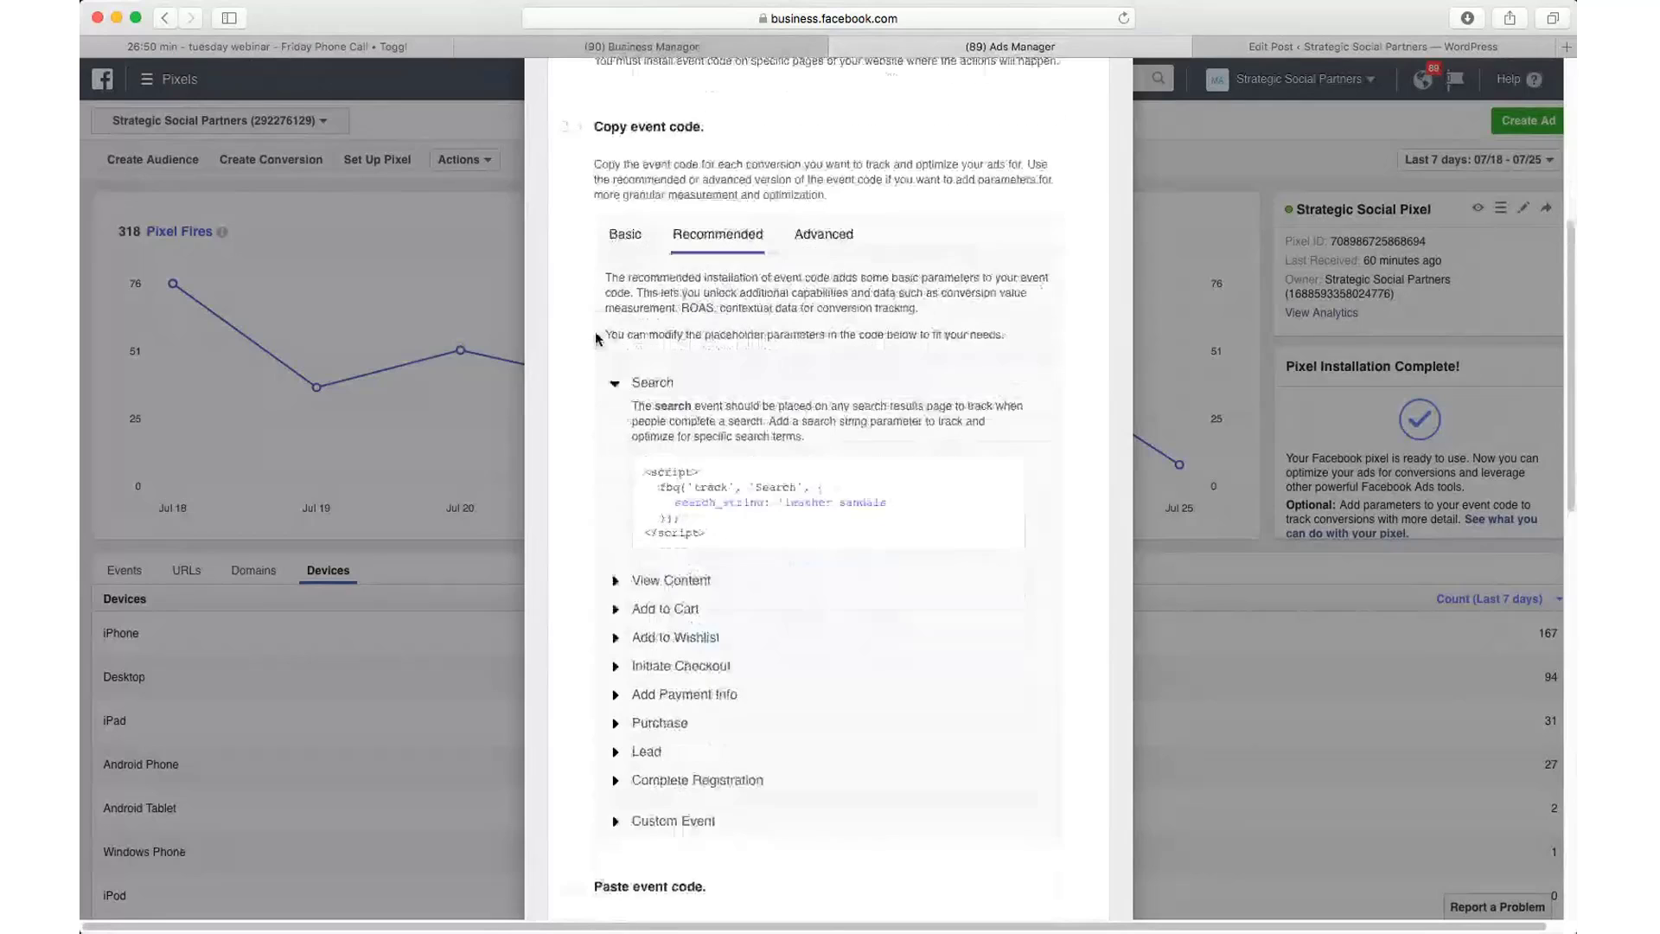
{"action": "scroll", "coordinate": [595, 340], "scroll_direction": "down", "scroll_amount": 3}
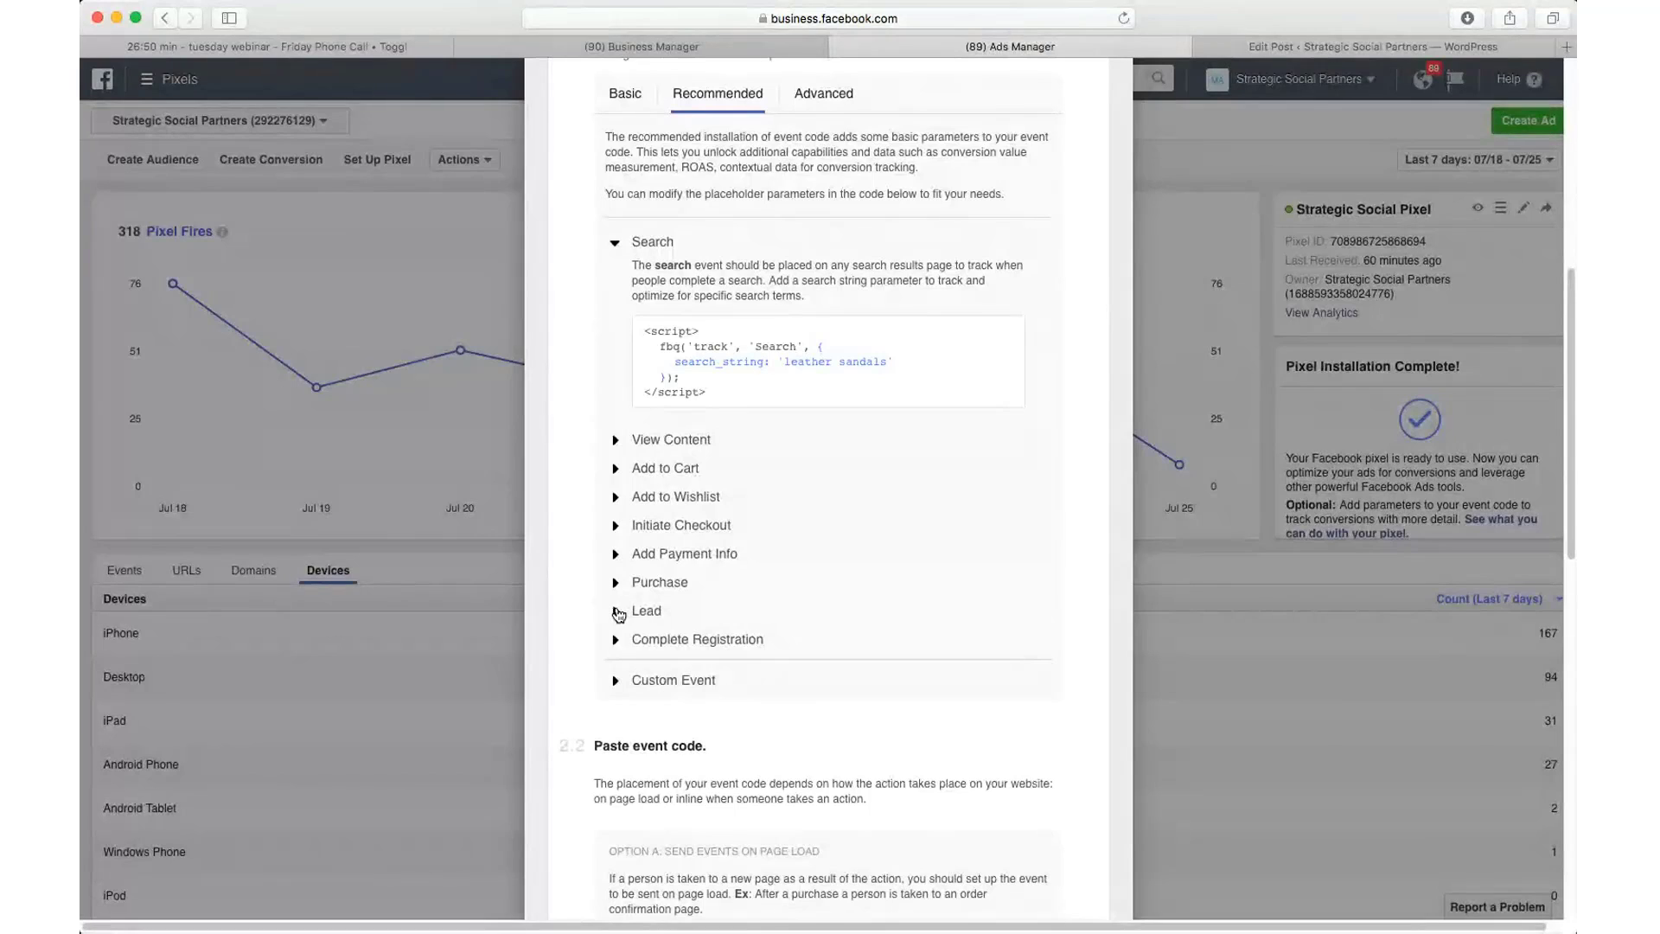
Step: Expand the Recommended Lead event to reveal its snippet tracking value 10.00 in USD
{"action": "left_click", "coordinate": [624, 614]}
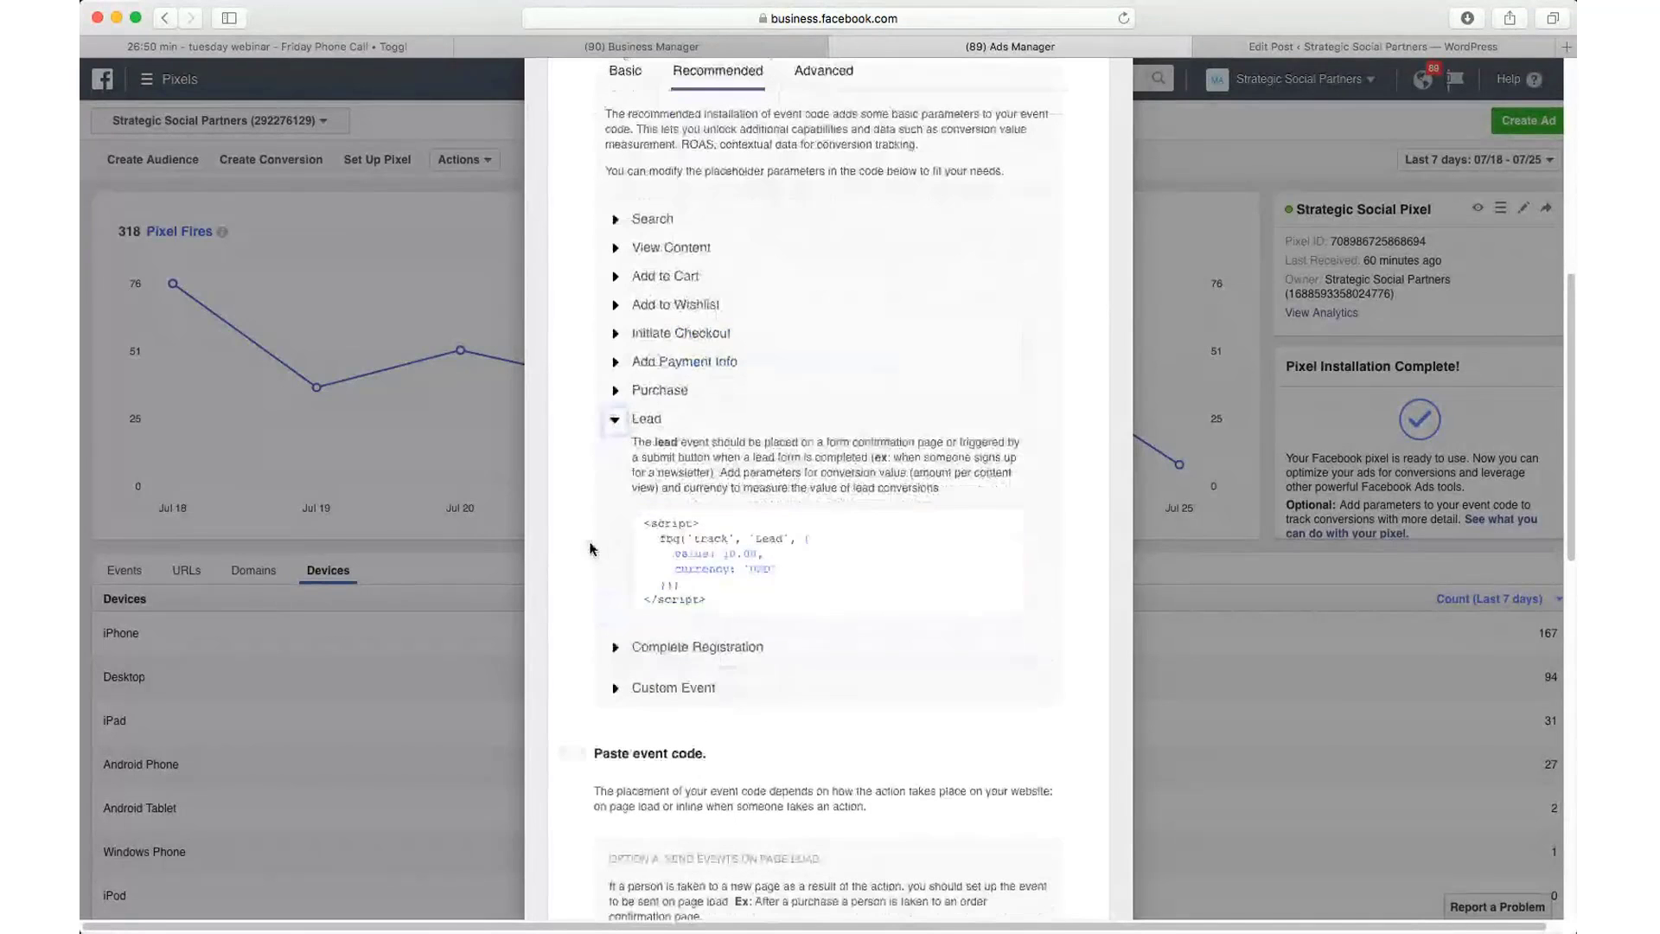
{"action": "mouse_move", "coordinate": [704, 603]}
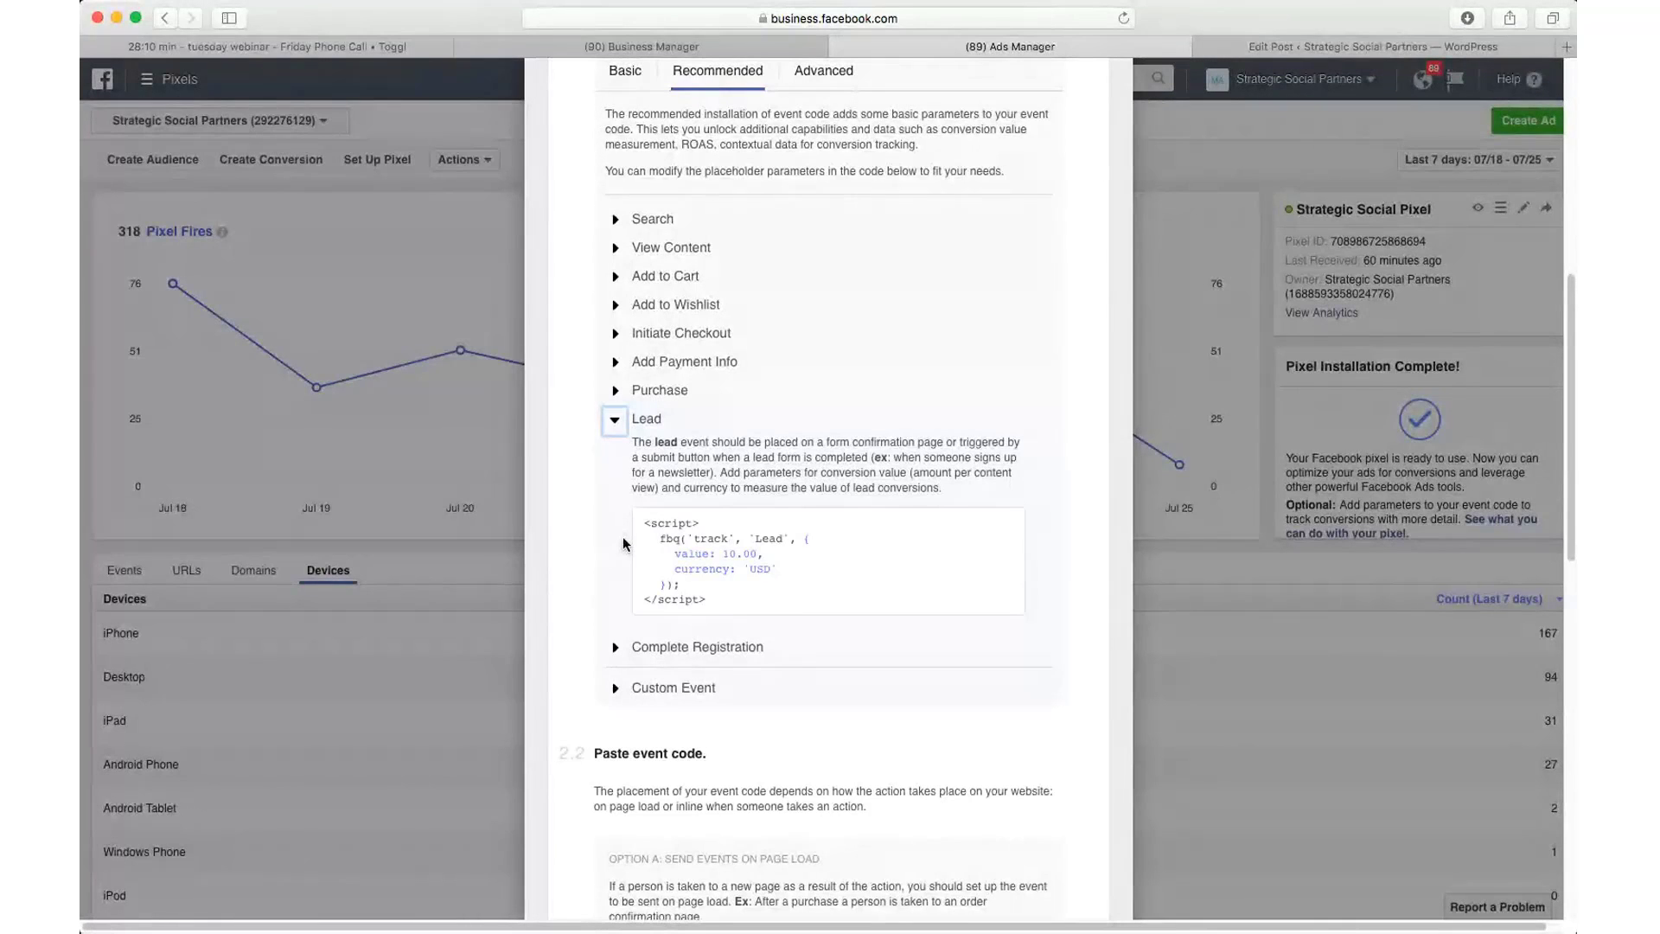
{"action": "mouse_move", "coordinate": [637, 532]}
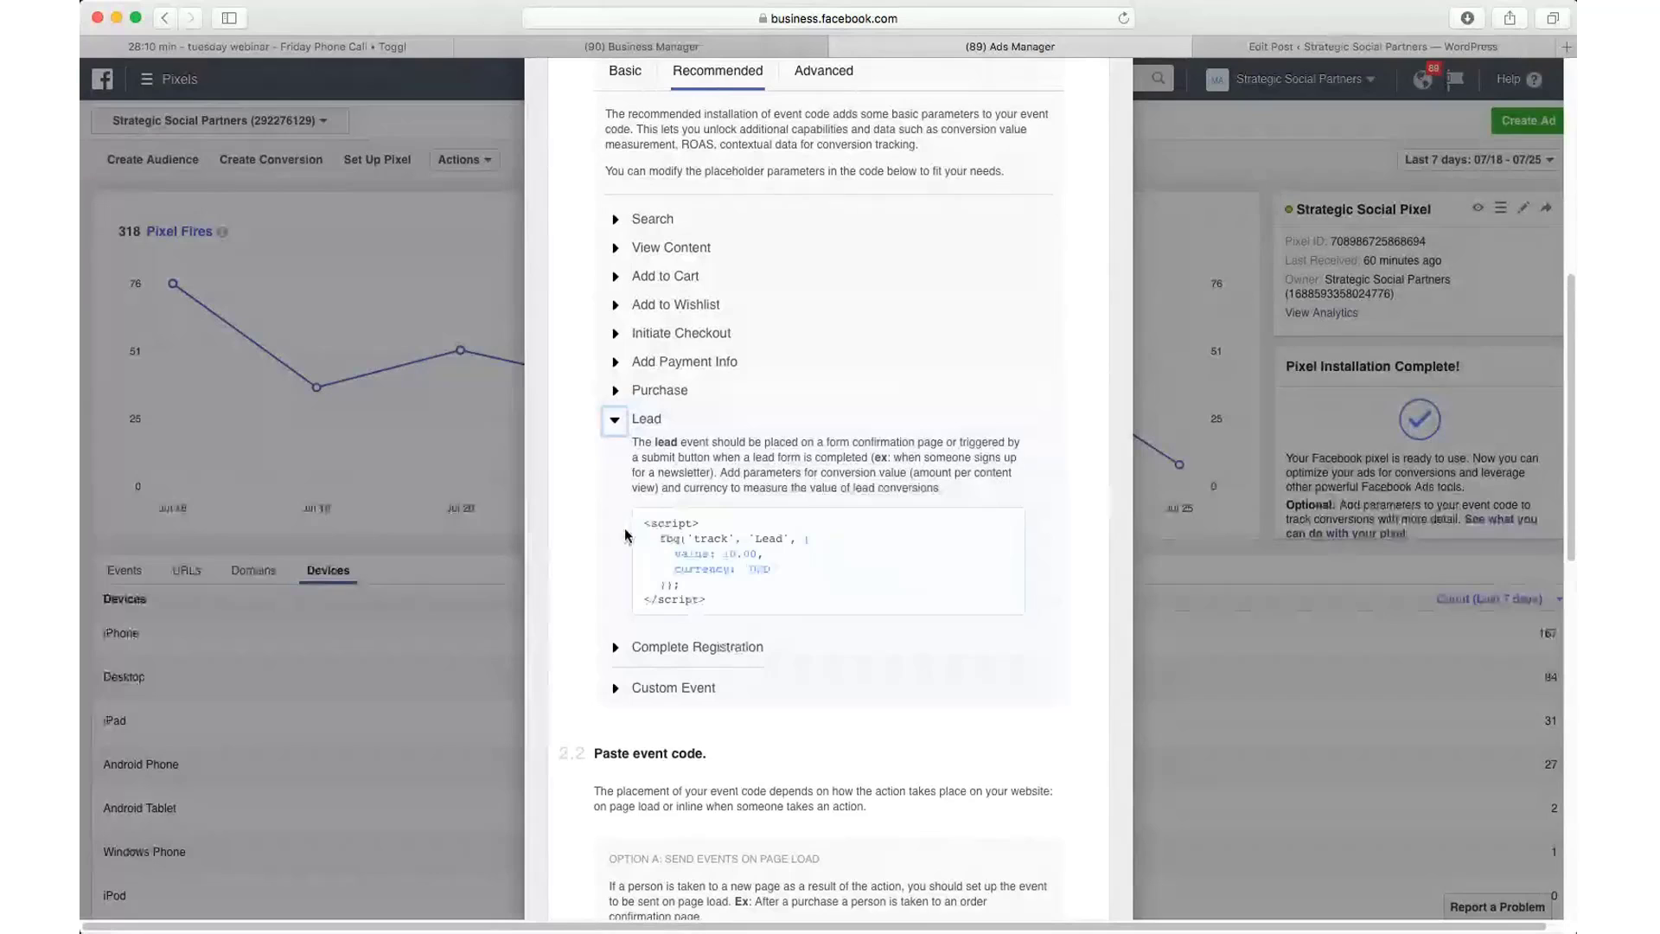
{"action": "mouse_move", "coordinate": [830, 583]}
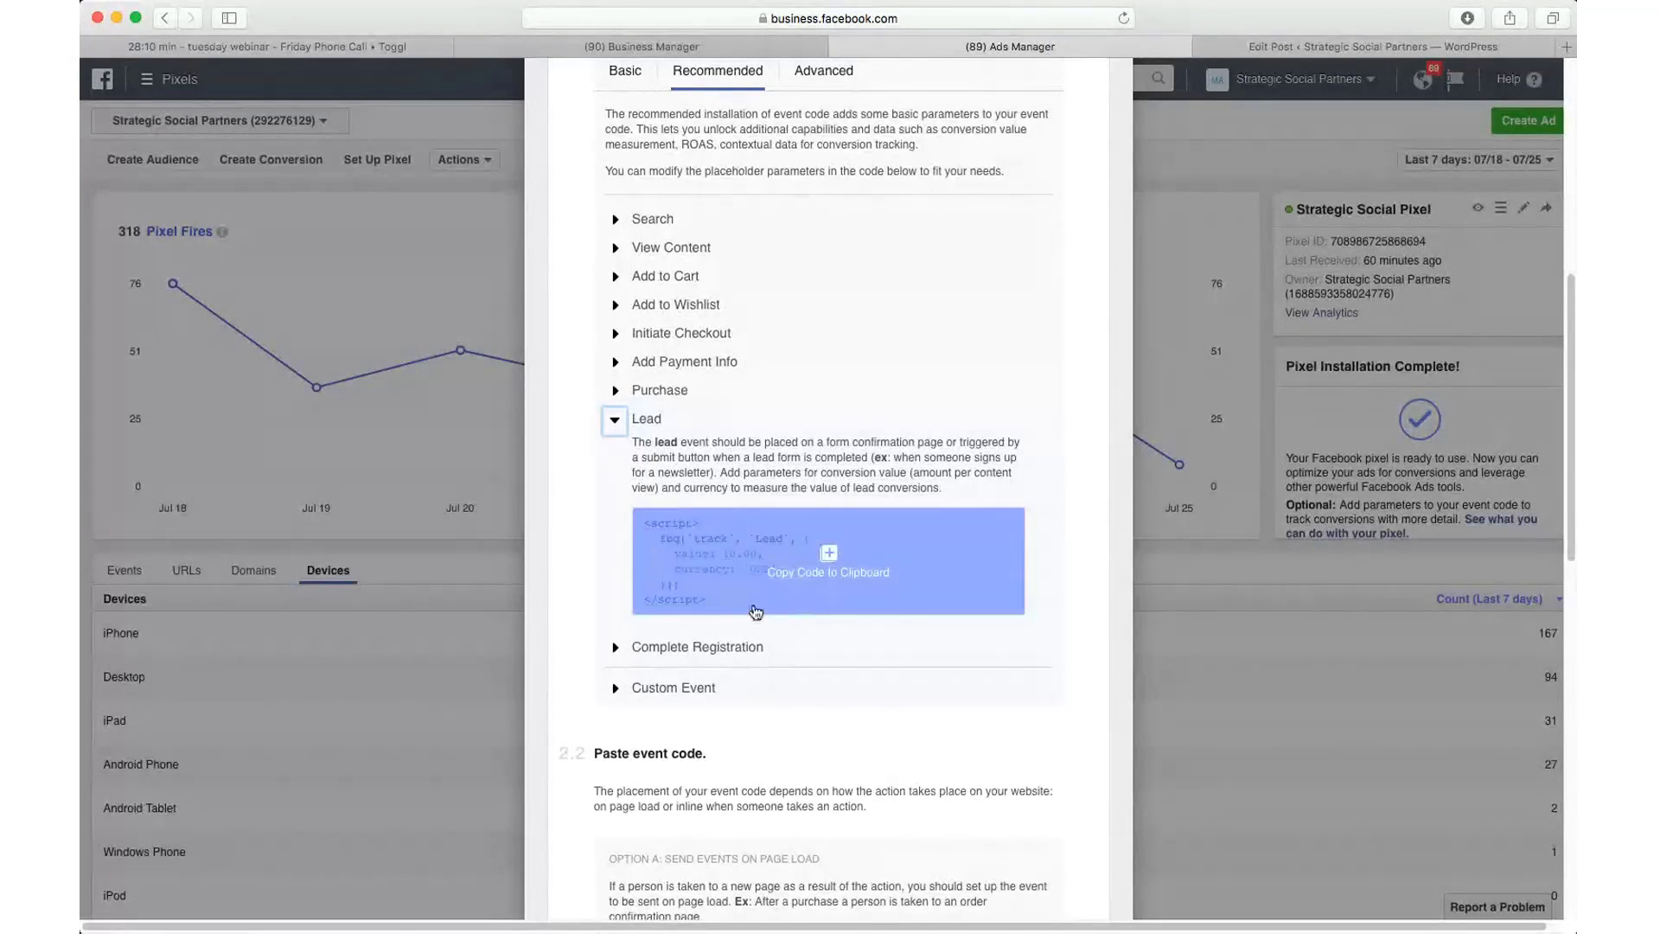
Step: Copy the Recommended Lead event snippet (value 10.00, currency USD) to the clipboard
{"action": "scroll", "coordinate": [588, 608], "scroll_direction": "down", "scroll_amount": 1}
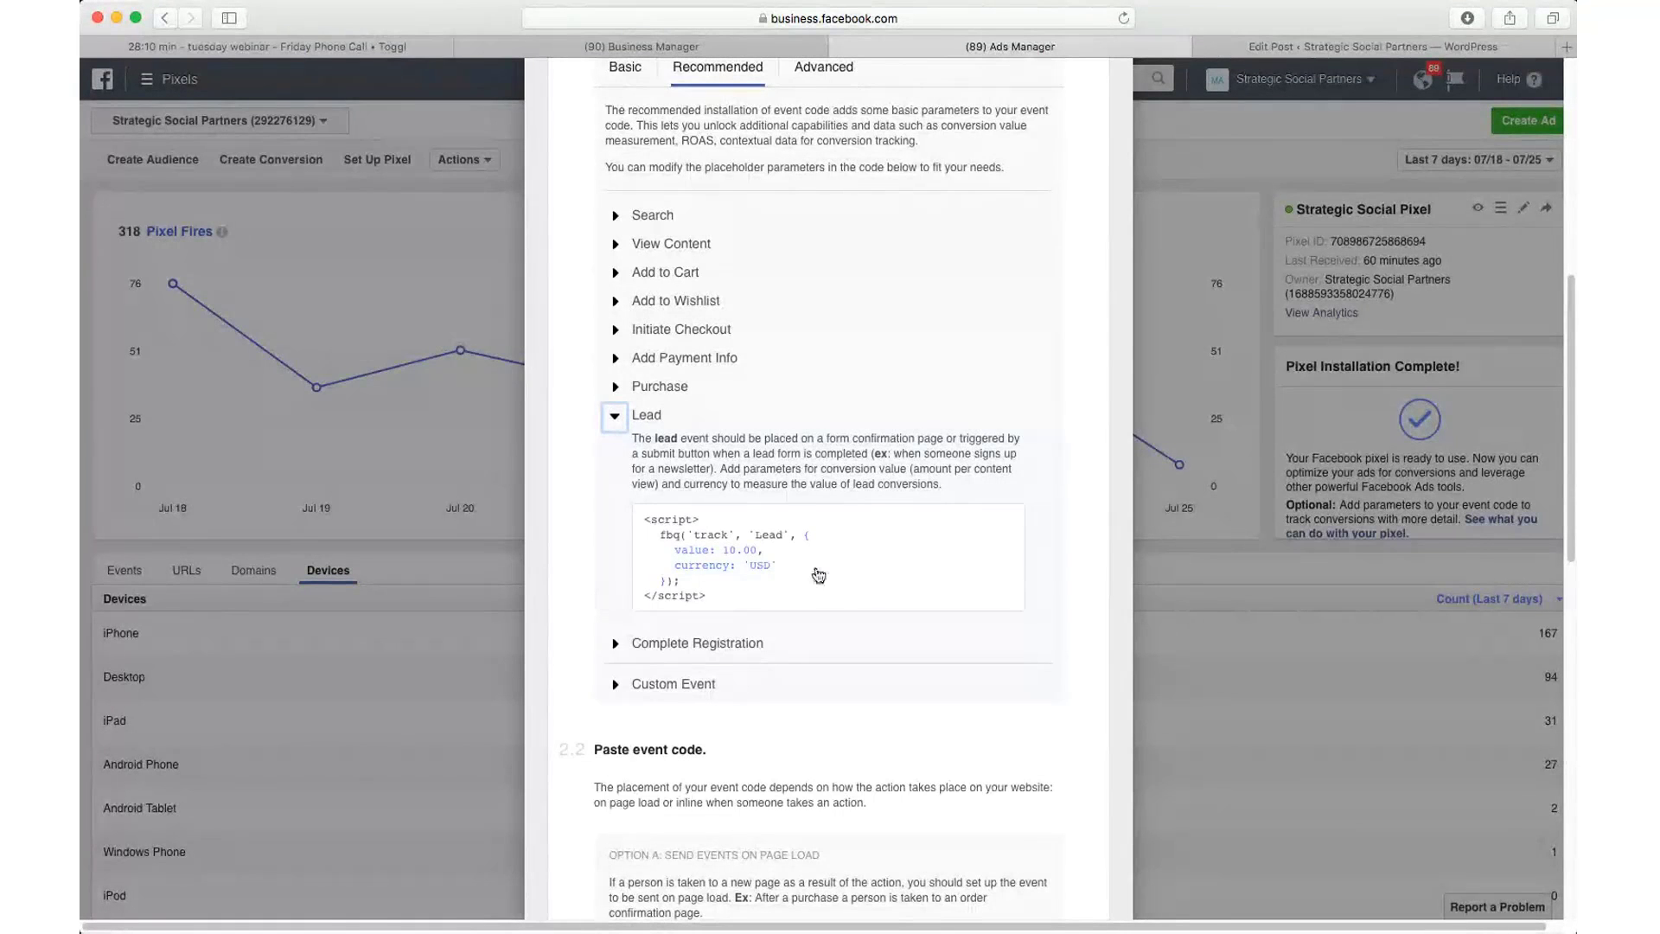
{"action": "left_click", "coordinate": [804, 562]}
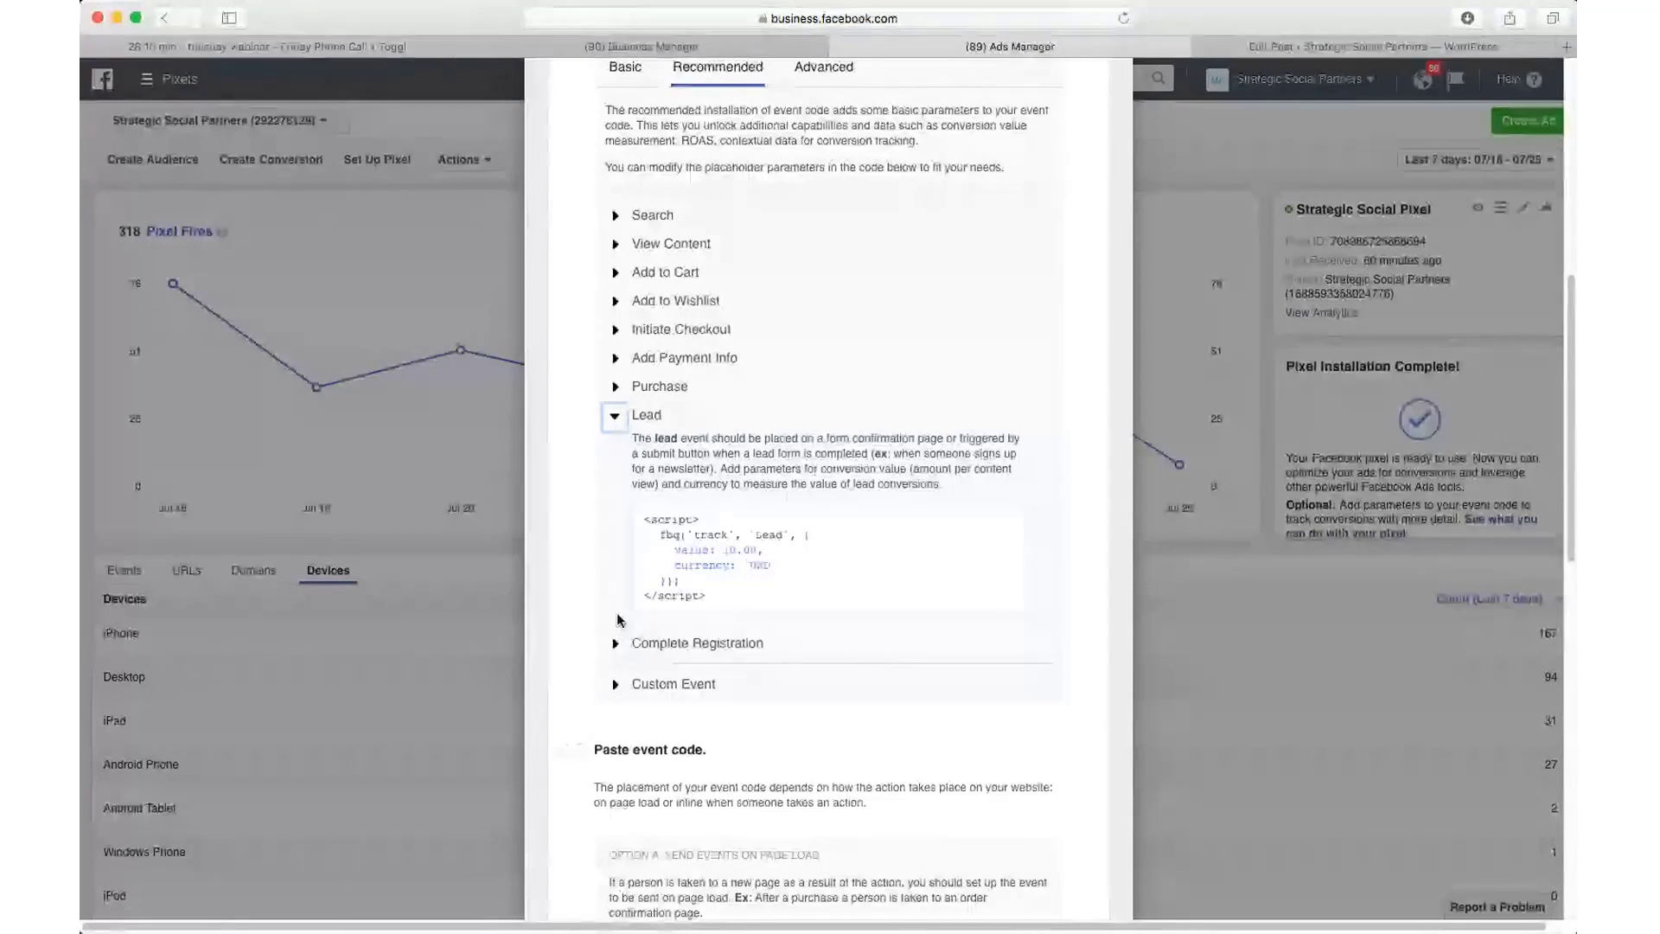
{"action": "scroll", "coordinate": [599, 615], "scroll_direction": "up", "scroll_amount": 1}
{"action": "scroll", "coordinate": [603, 620], "scroll_direction": "up", "scroll_amount": 1}
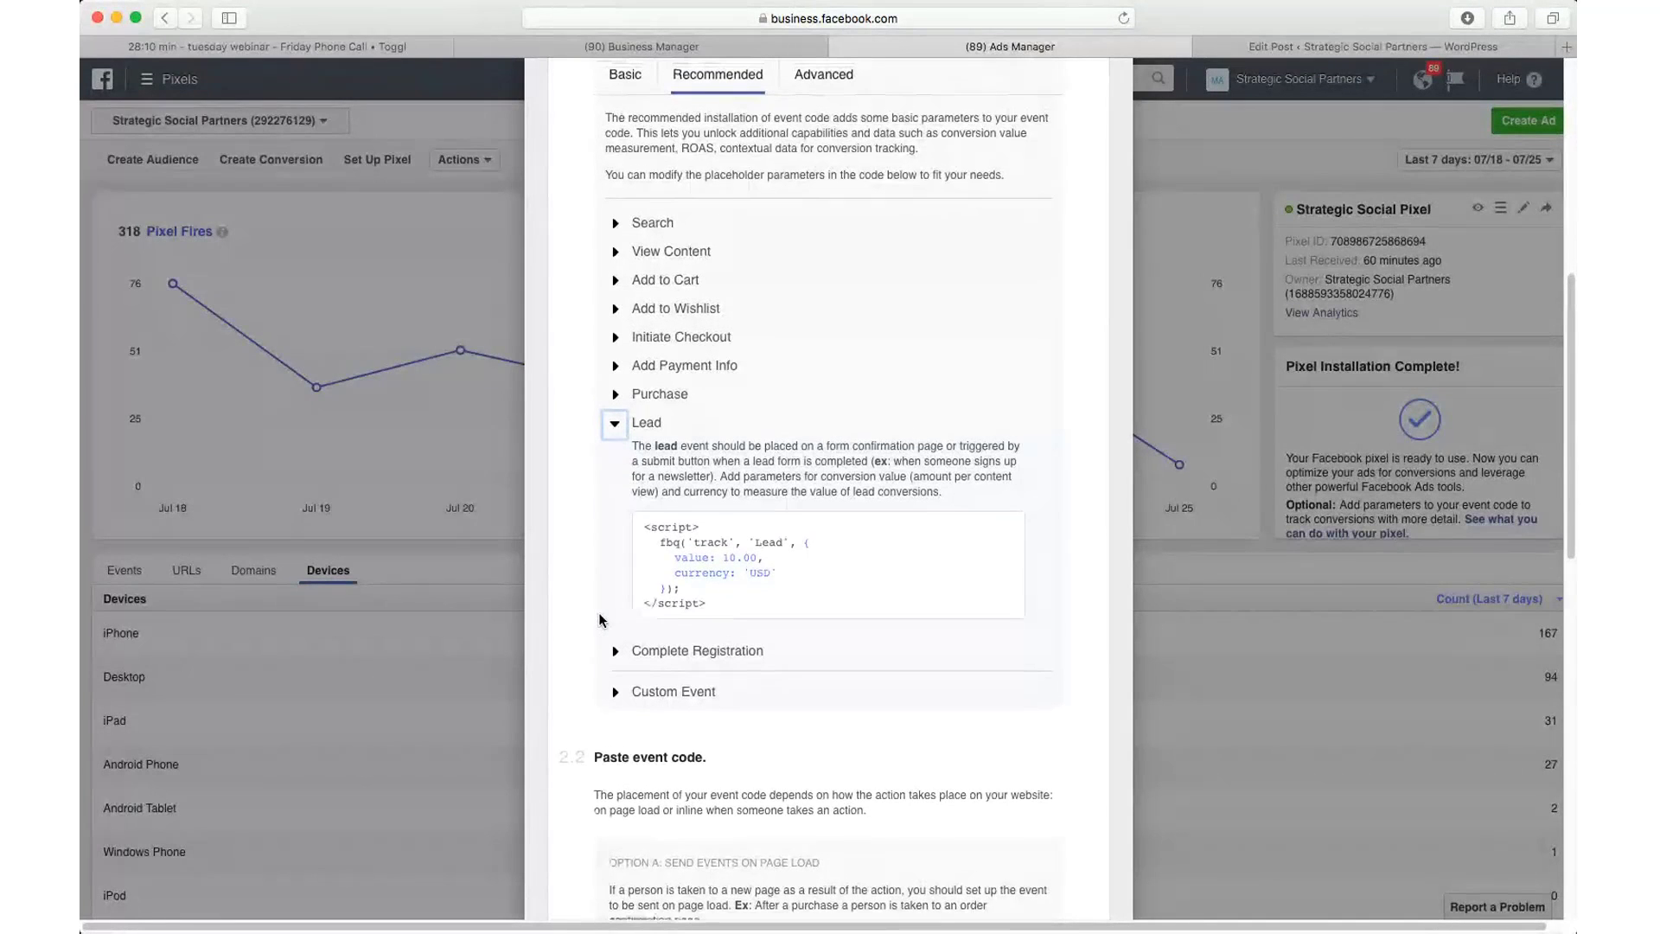
{"action": "scroll", "coordinate": [569, 628], "scroll_direction": "up", "scroll_amount": 1}
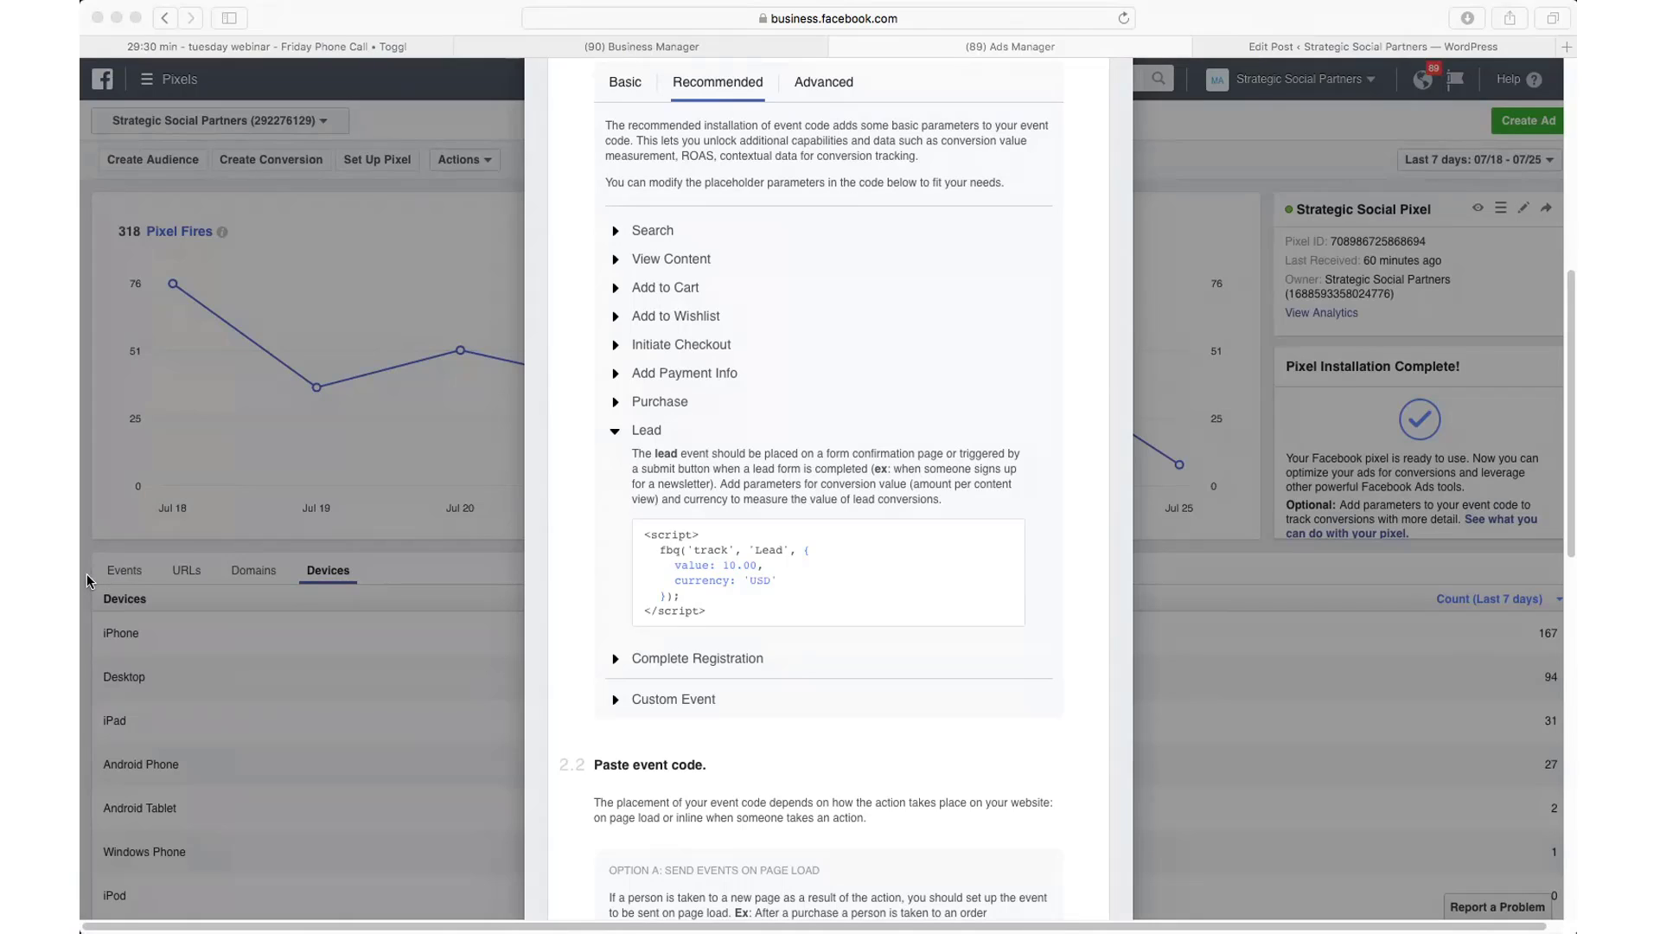
{"action": "left_click", "coordinate": [86, 573]}
{"action": "left_click", "coordinate": [90, 575]}
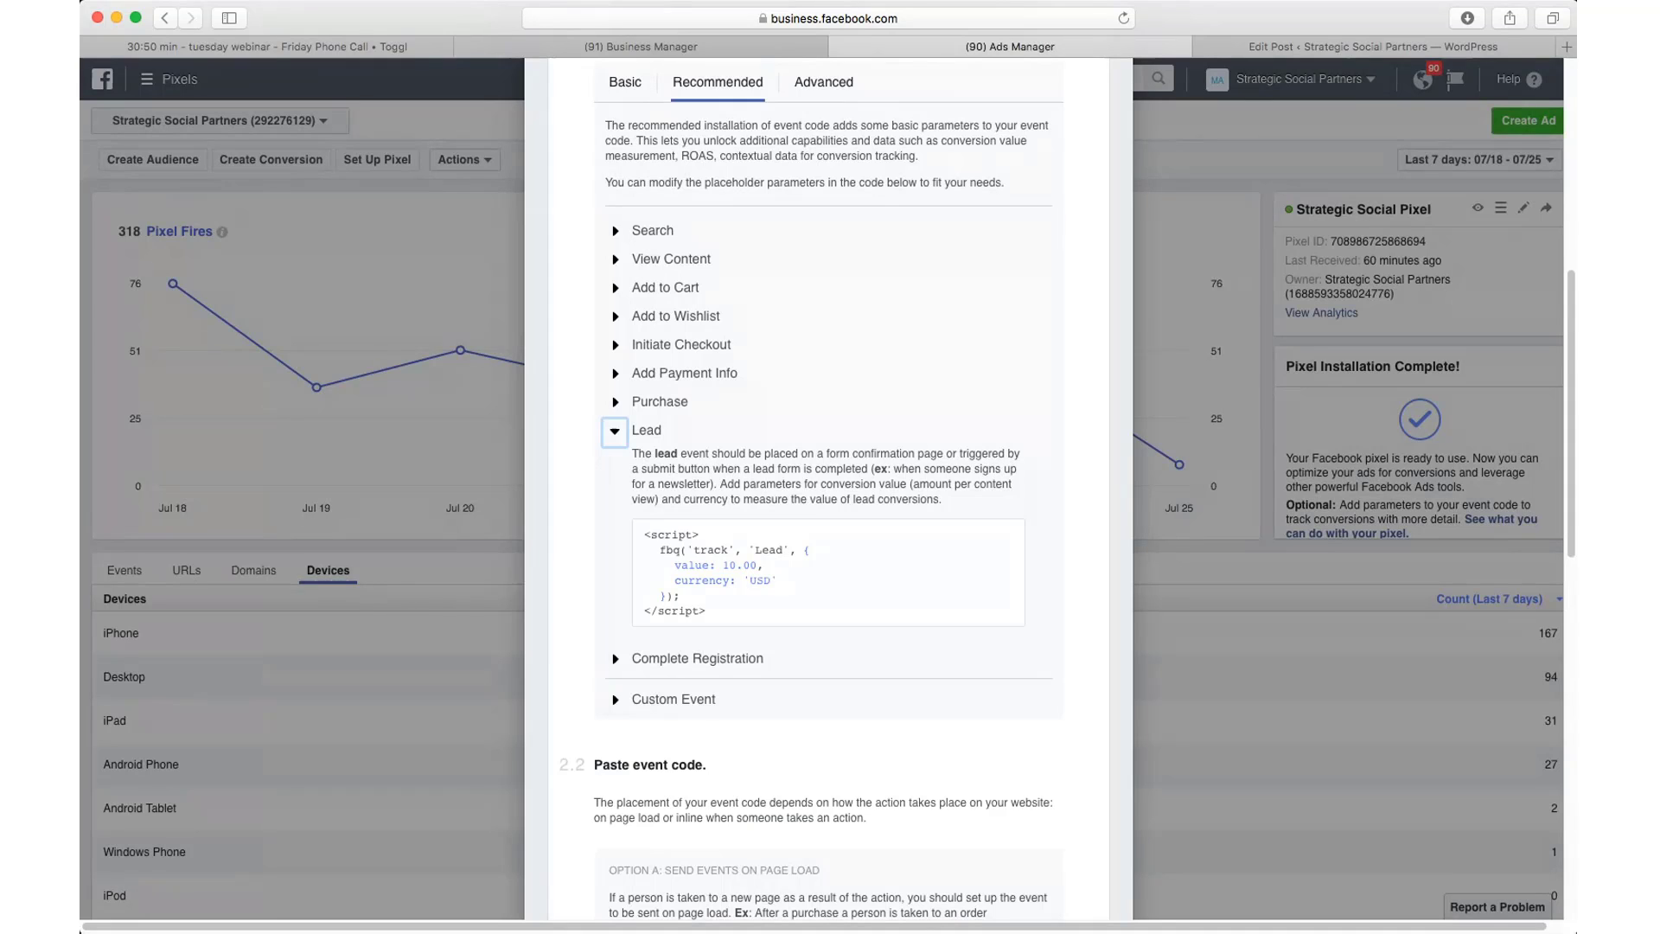
Step: Copy the Lead event snippet to the clipboard again
{"action": "left_click", "coordinate": [778, 597]}
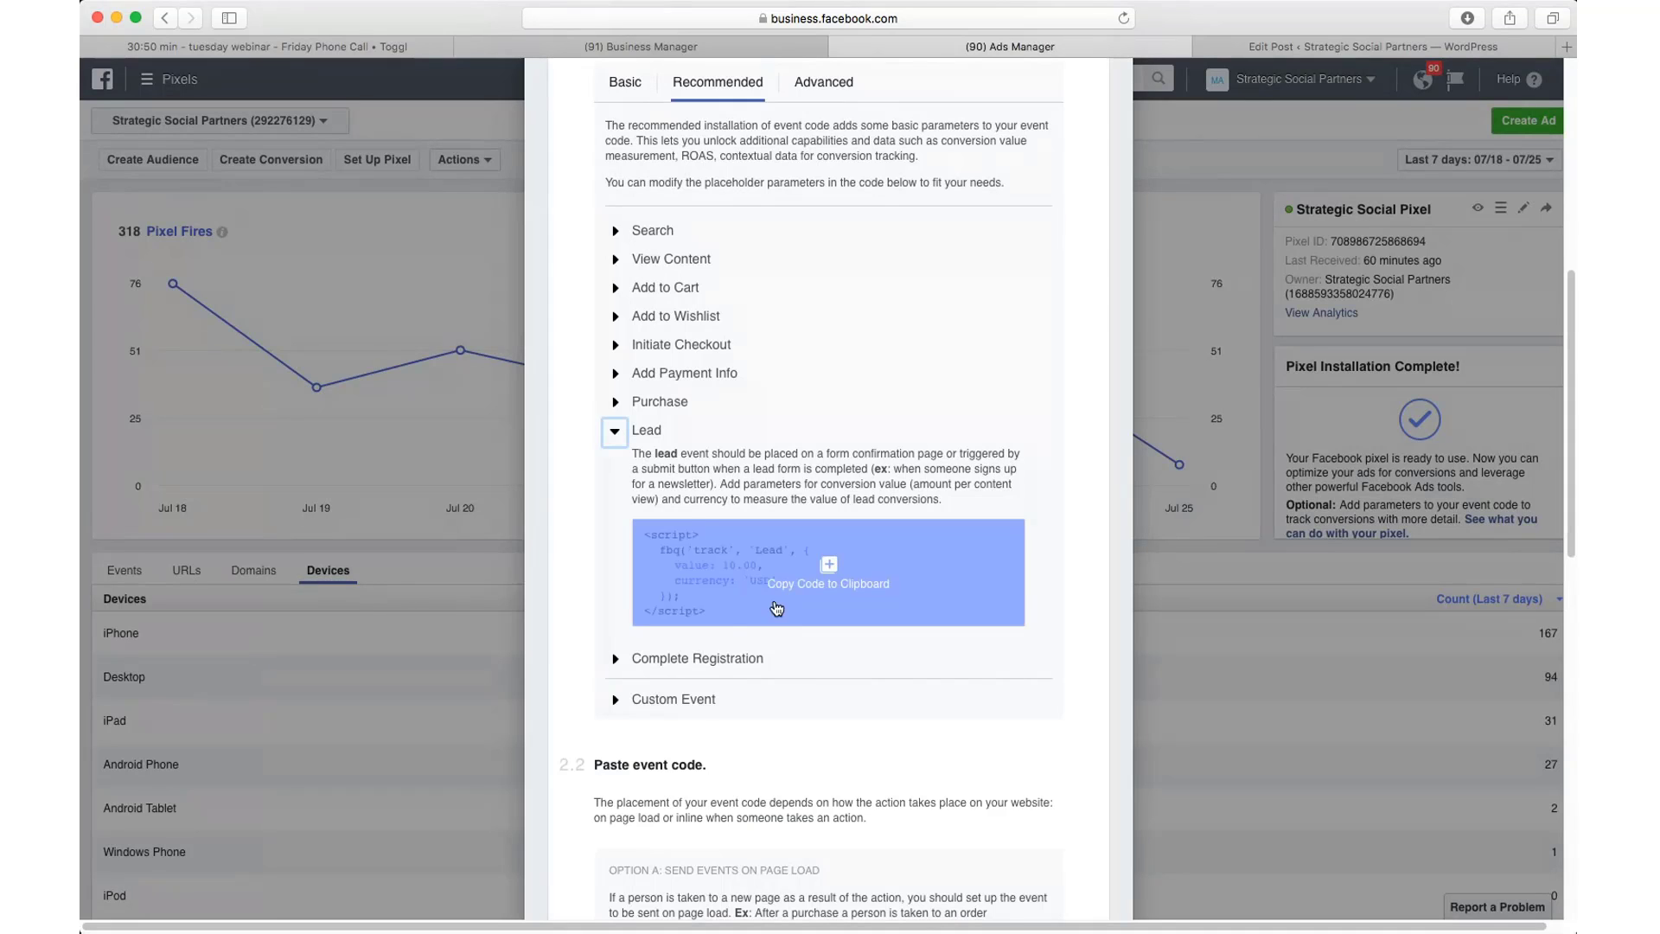
{"action": "scroll", "coordinate": [799, 382], "scroll_direction": "up", "scroll_amount": 10}
{"action": "scroll", "coordinate": [798, 382], "scroll_direction": "down", "scroll_amount": 5}
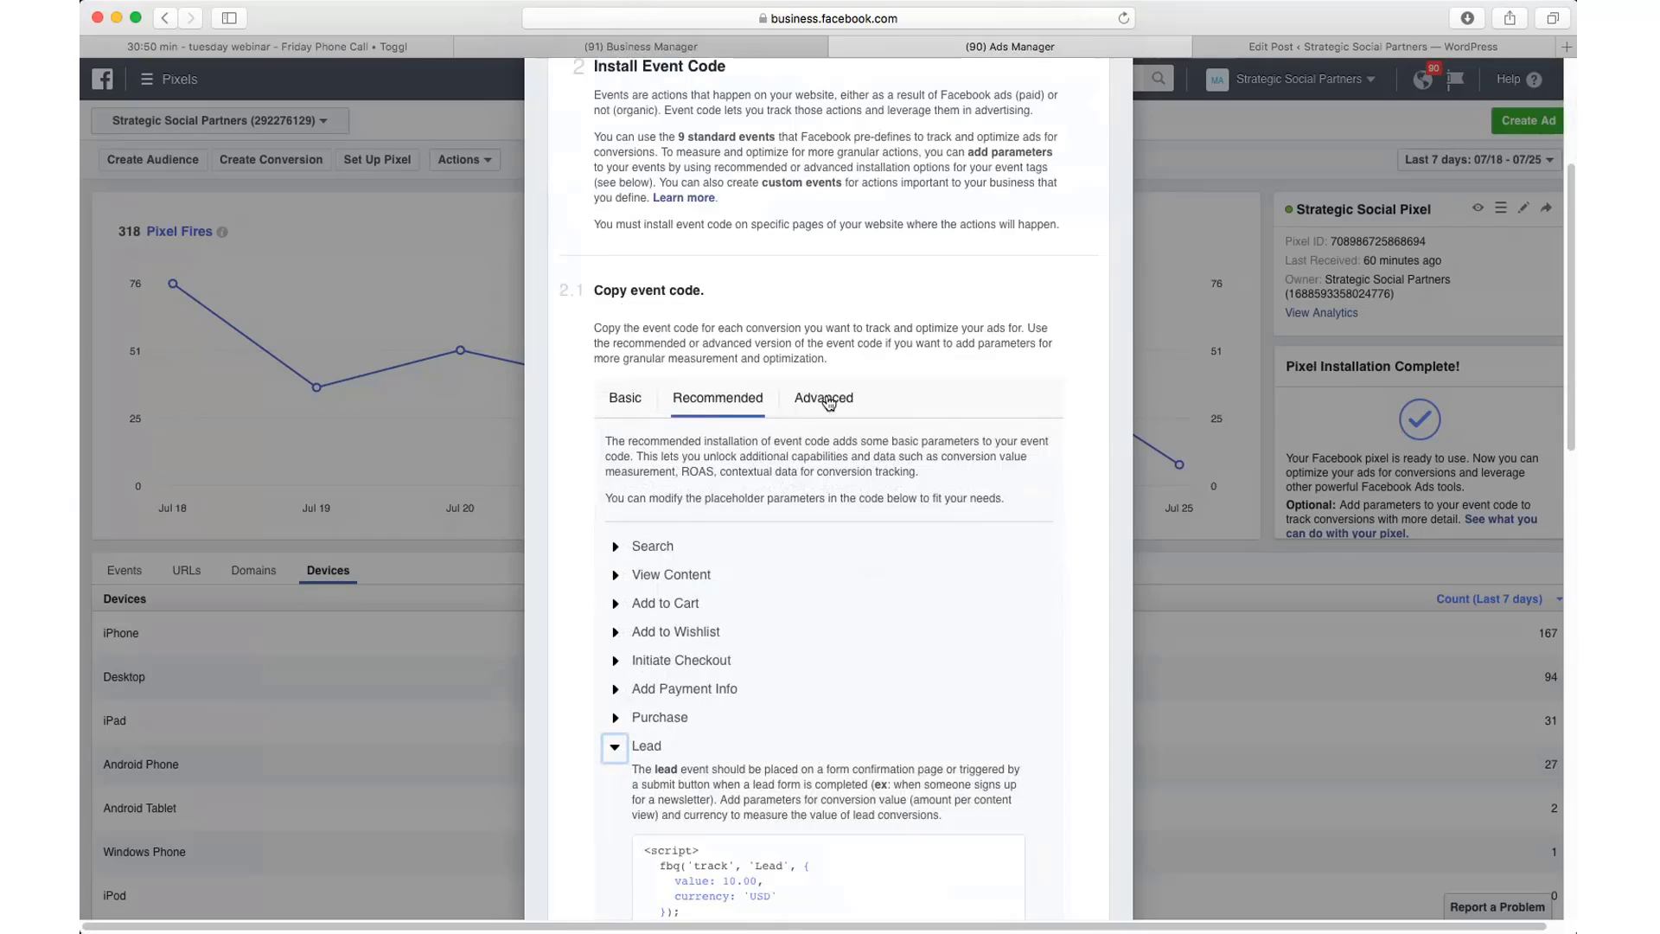
Step: Expand the Purchase event code and compare its Advanced, Recommended (247.35 USD) and Basic one-line versions
{"action": "left_click", "coordinate": [824, 398]}
{"action": "scroll", "coordinate": [813, 346], "scroll_direction": "down", "scroll_amount": 3}
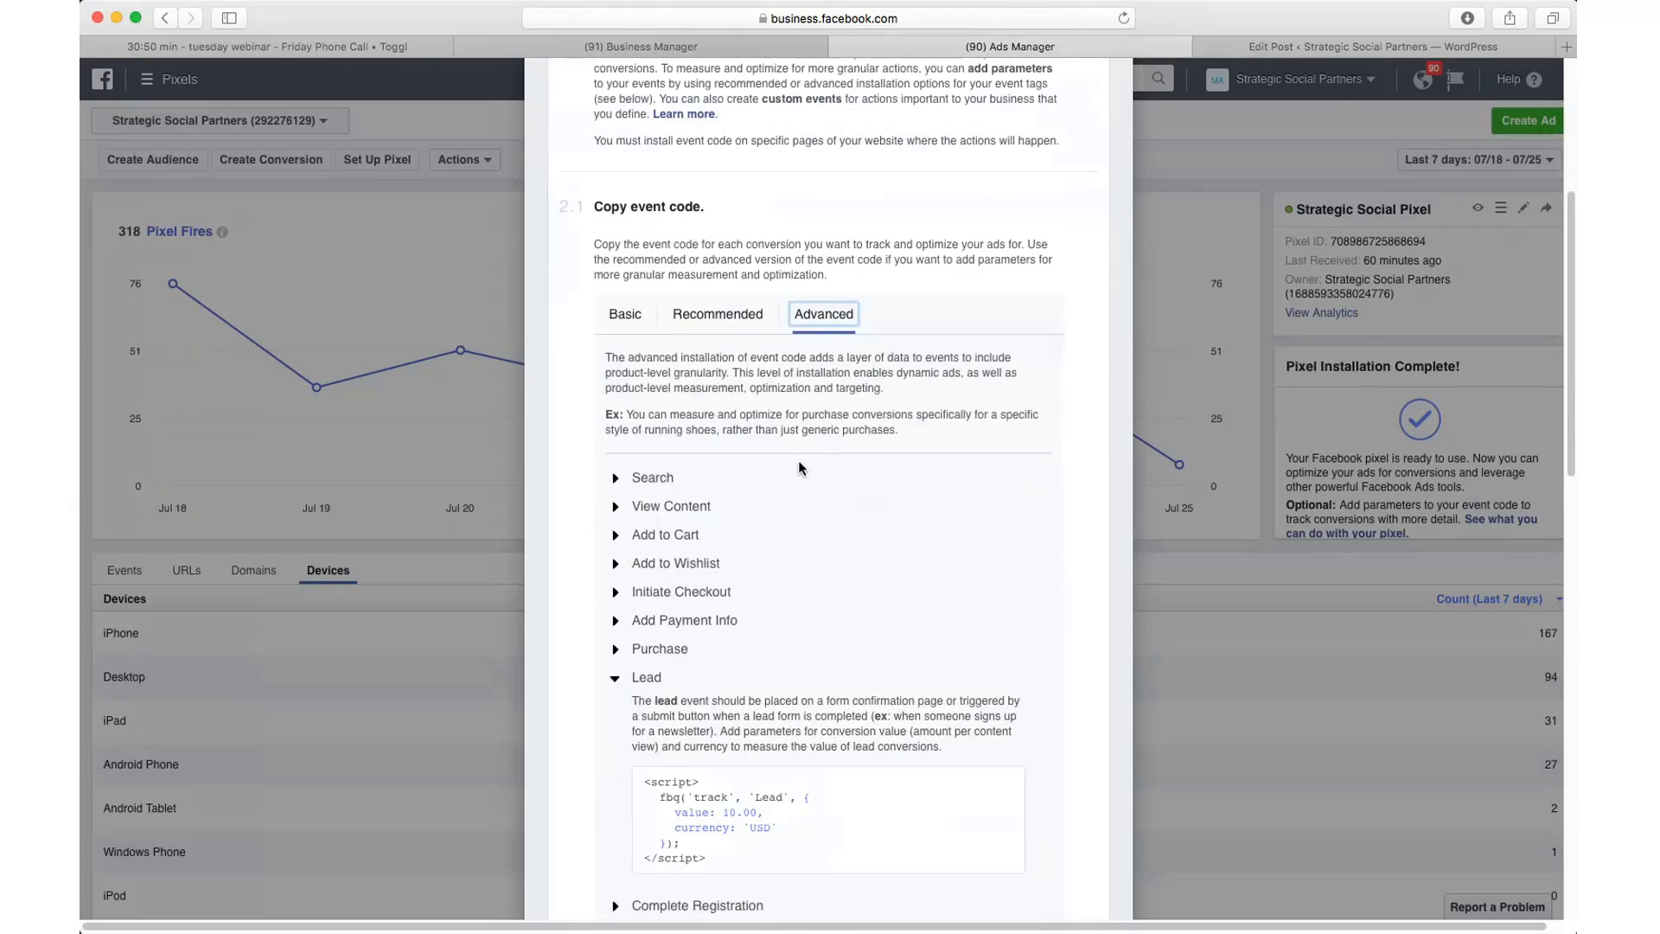
{"action": "scroll", "coordinate": [802, 470], "scroll_direction": "down", "scroll_amount": 2}
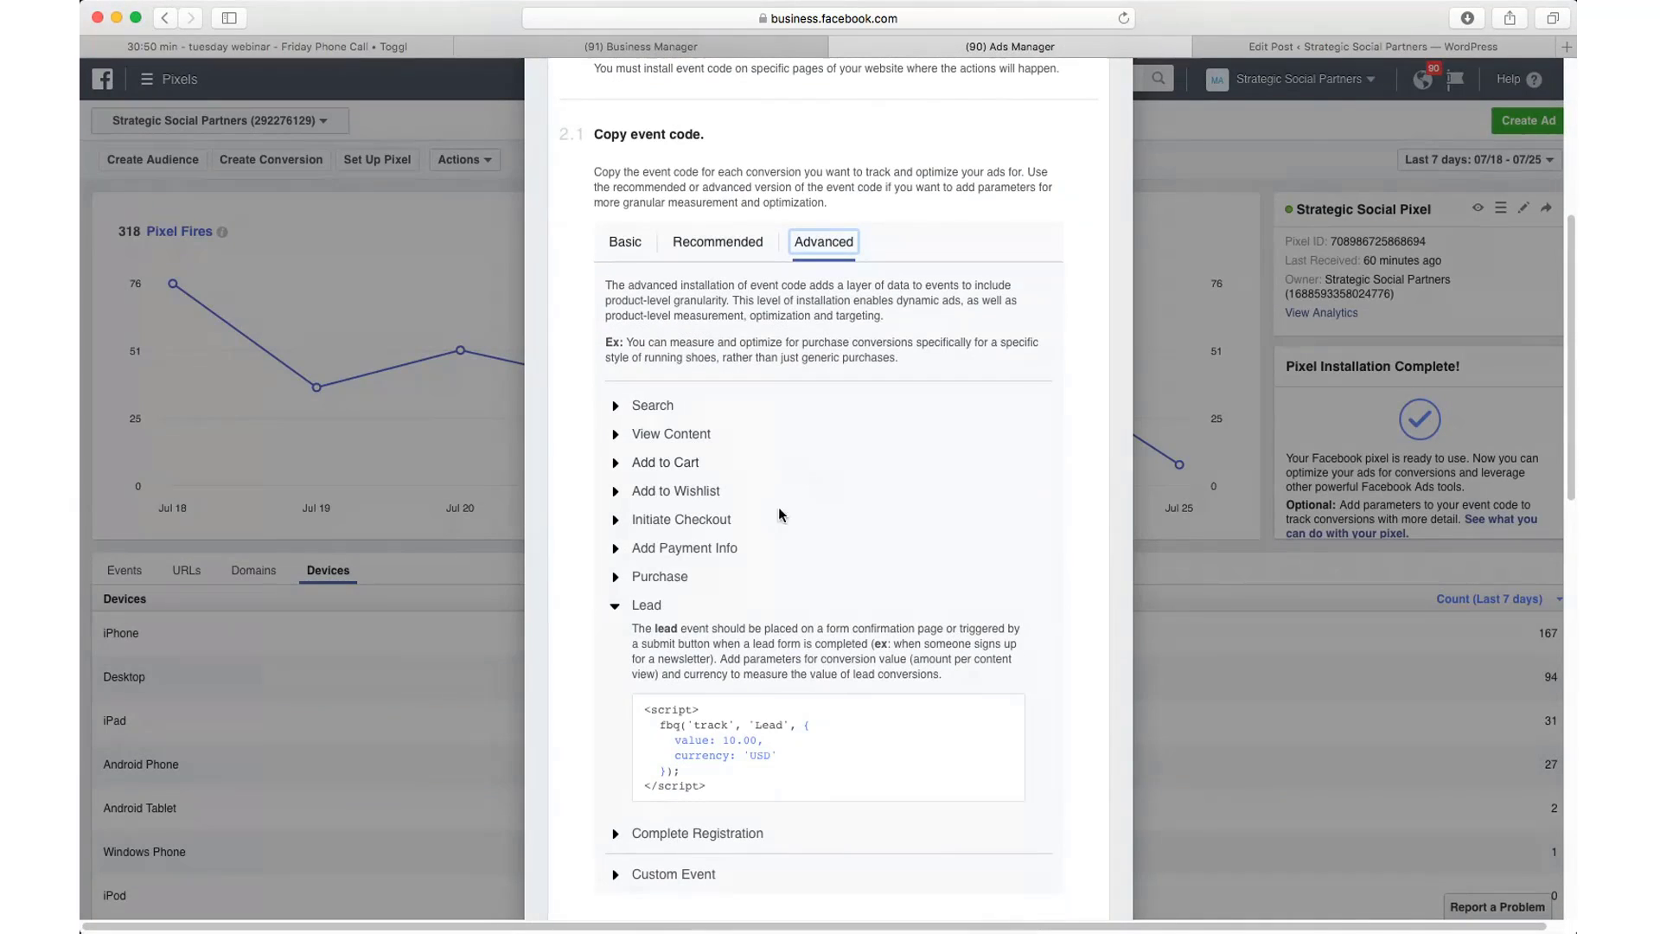
{"action": "left_click", "coordinate": [615, 606]}
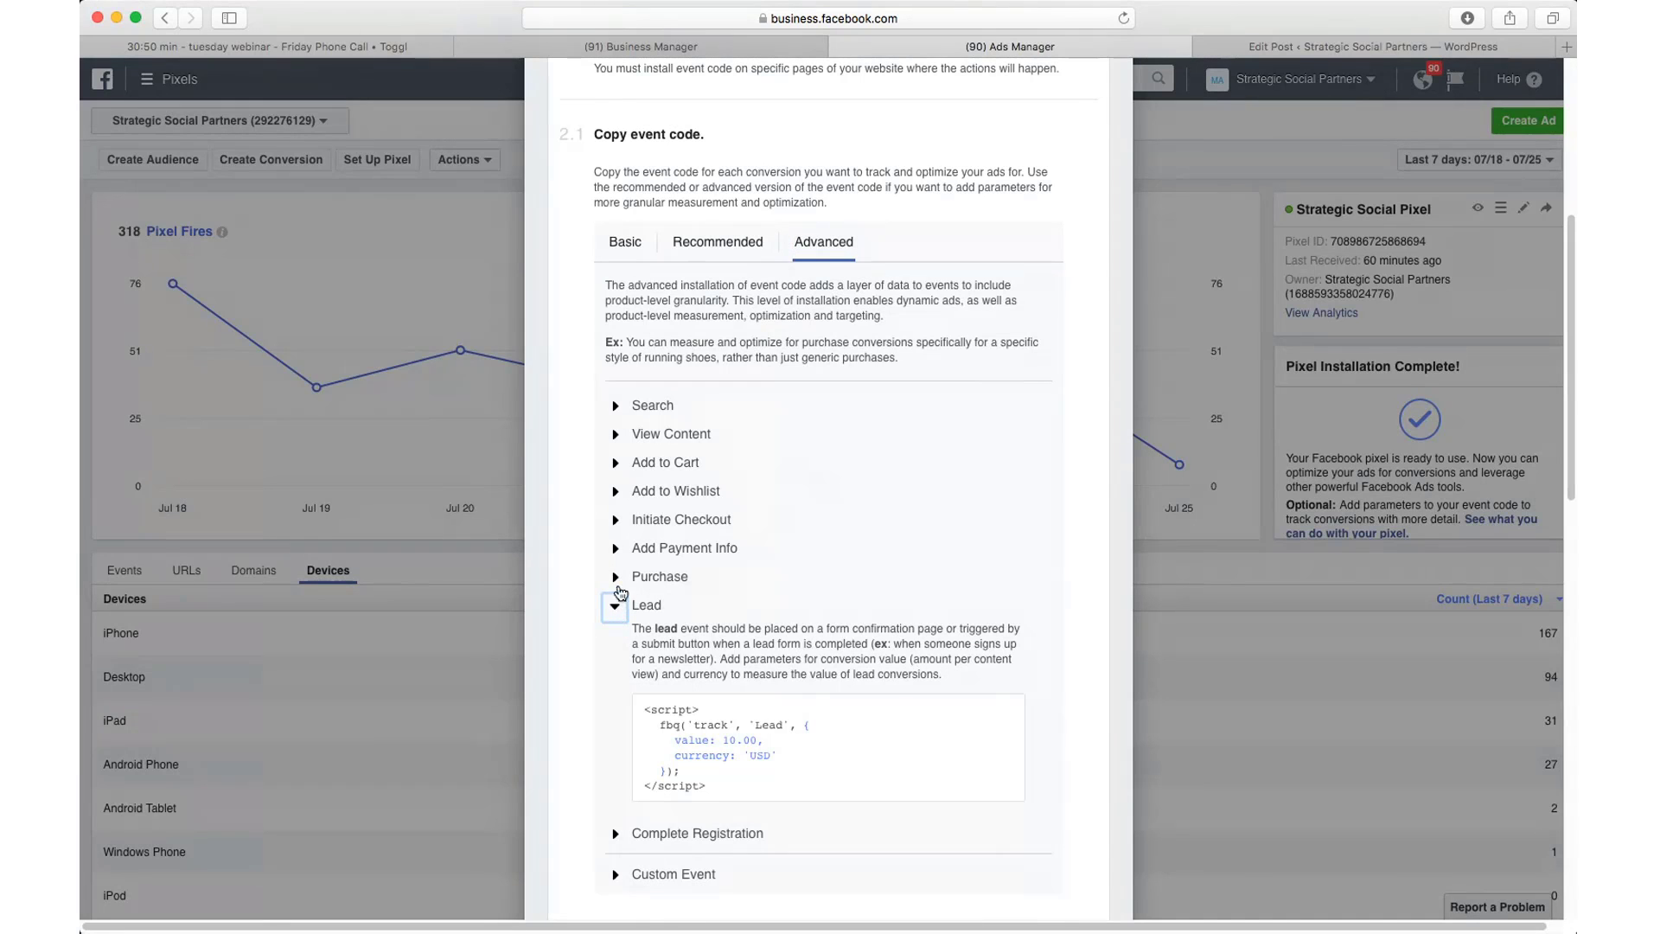
{"action": "left_click", "coordinate": [617, 578]}
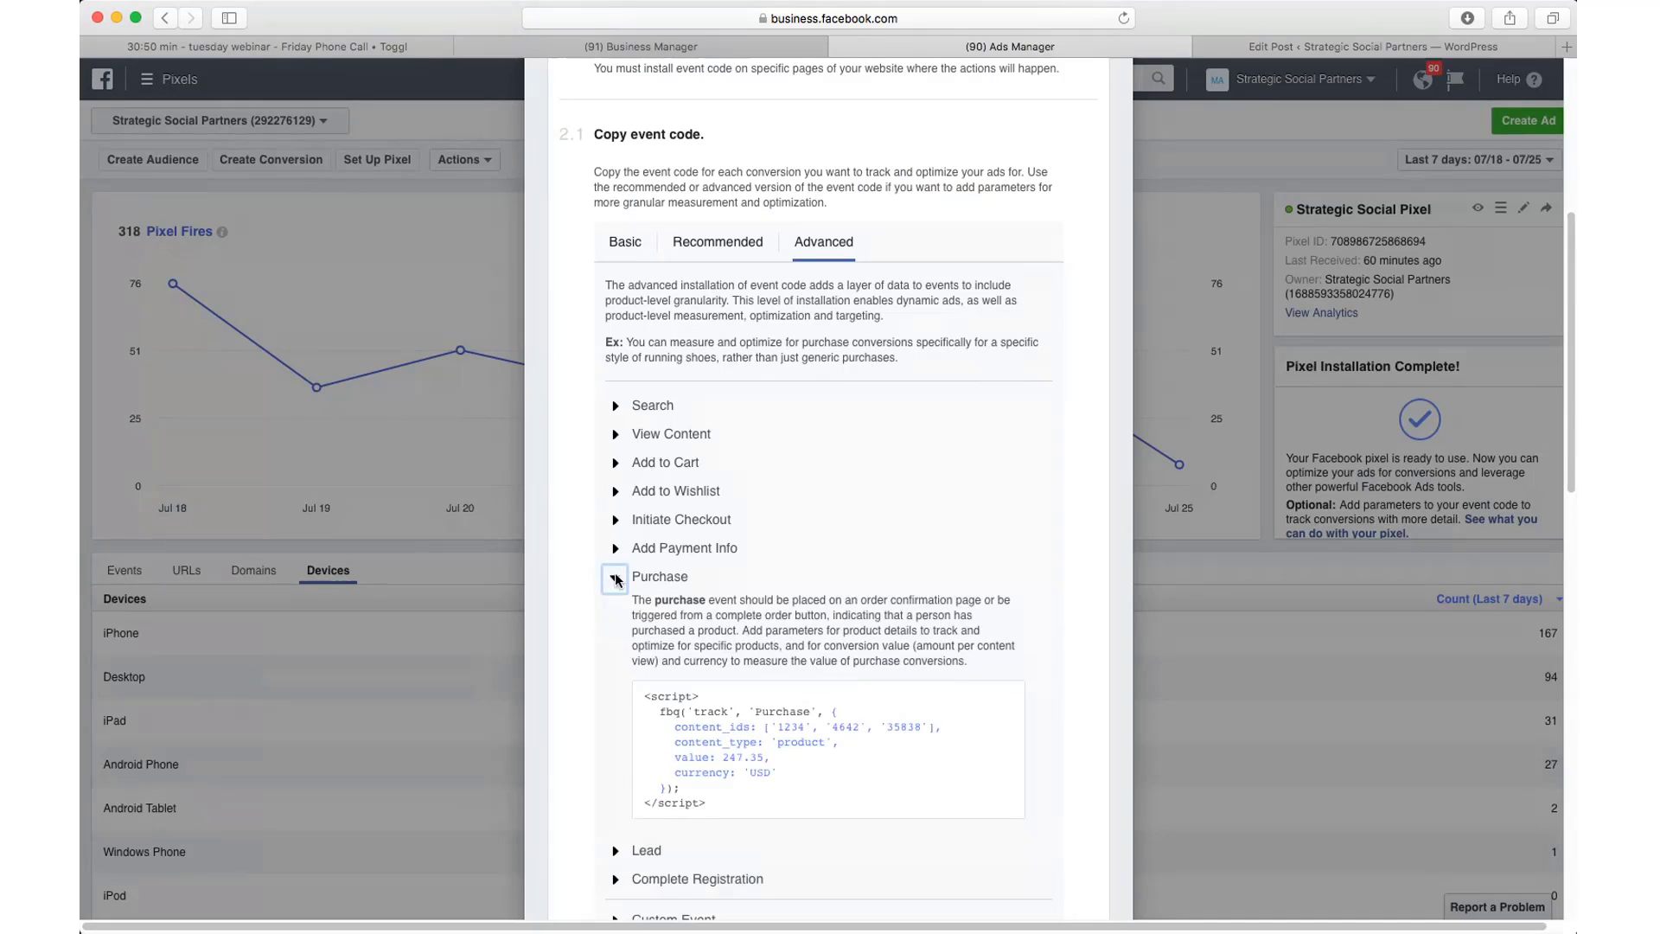
{"action": "left_click", "coordinate": [727, 248]}
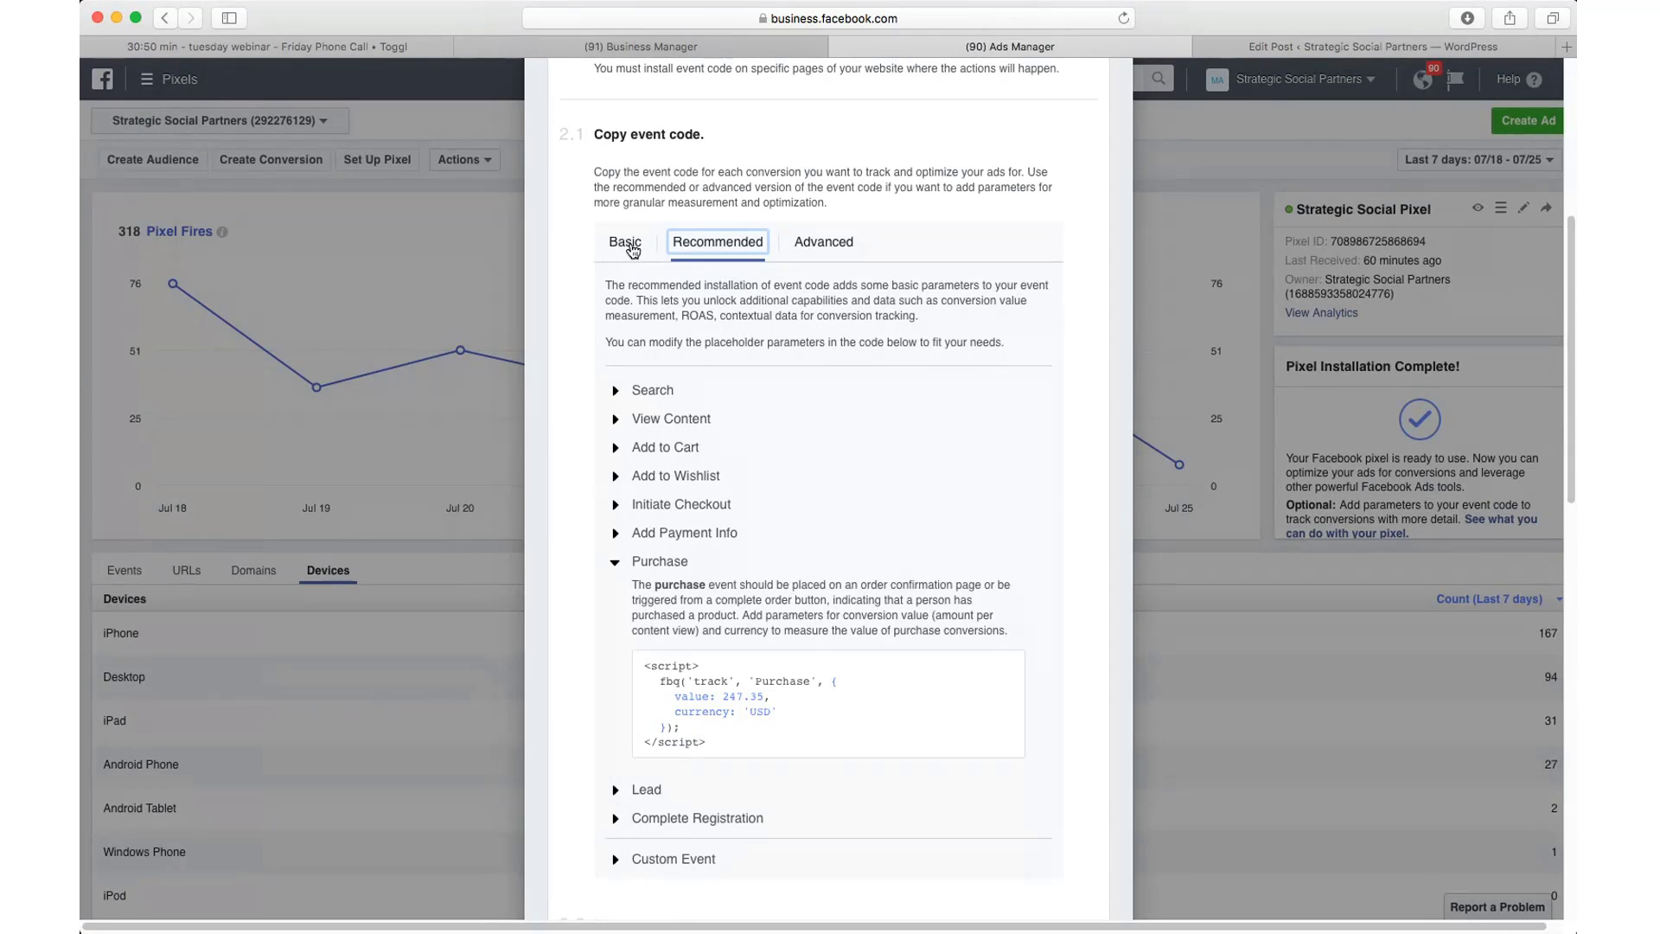
{"action": "left_click", "coordinate": [626, 251]}
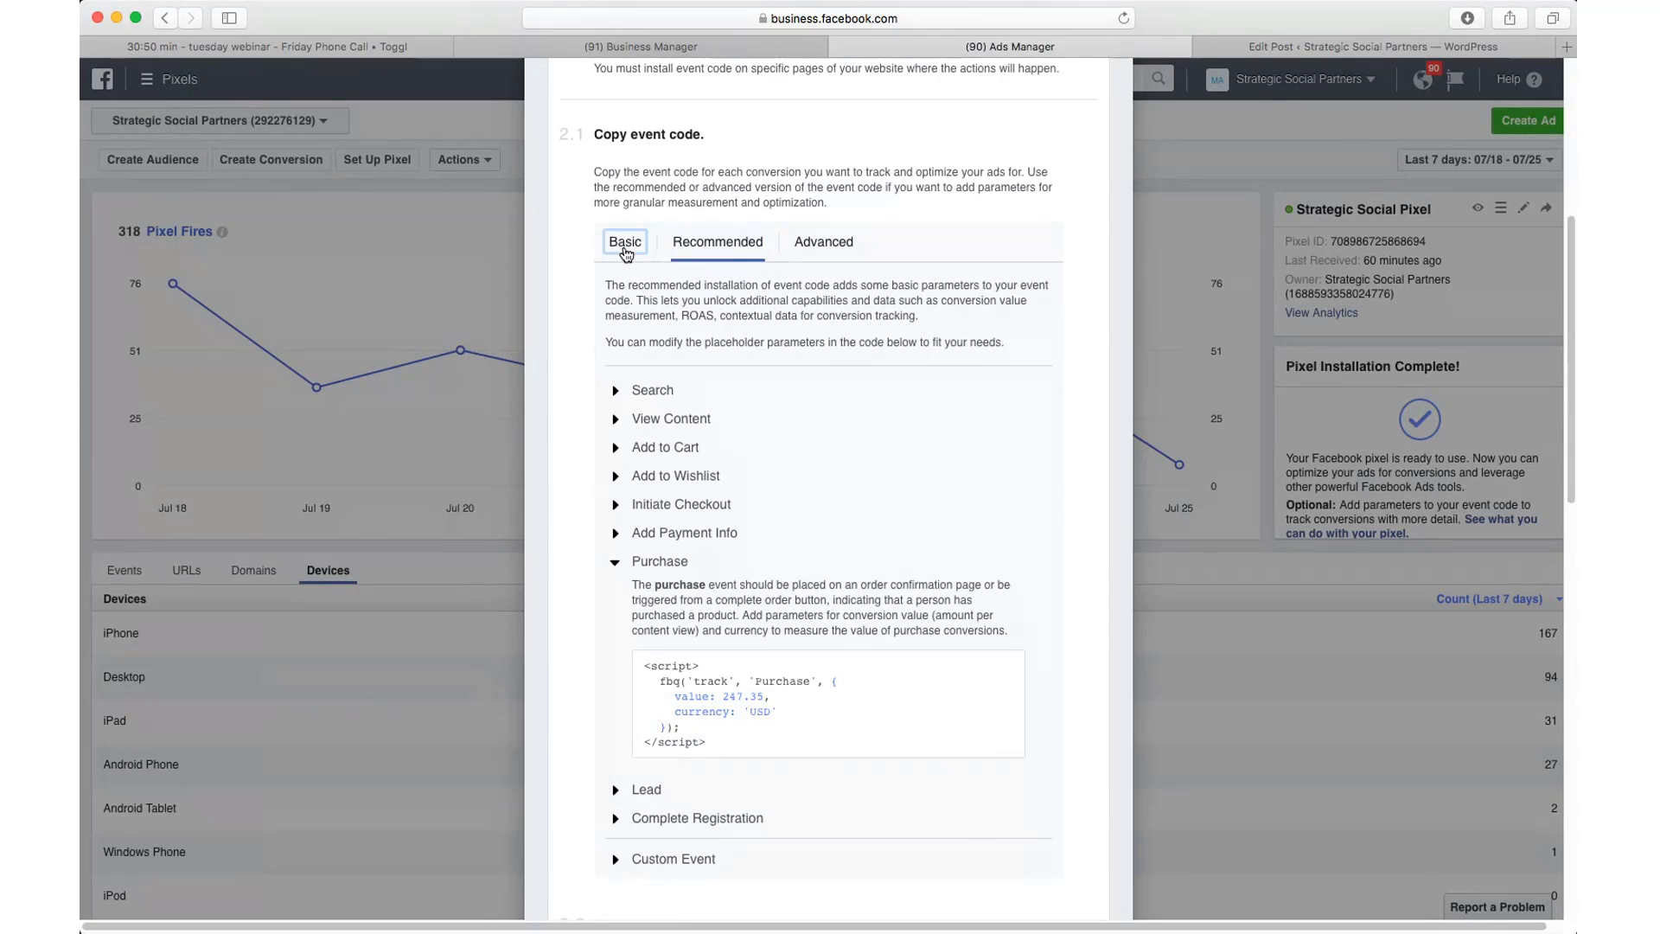
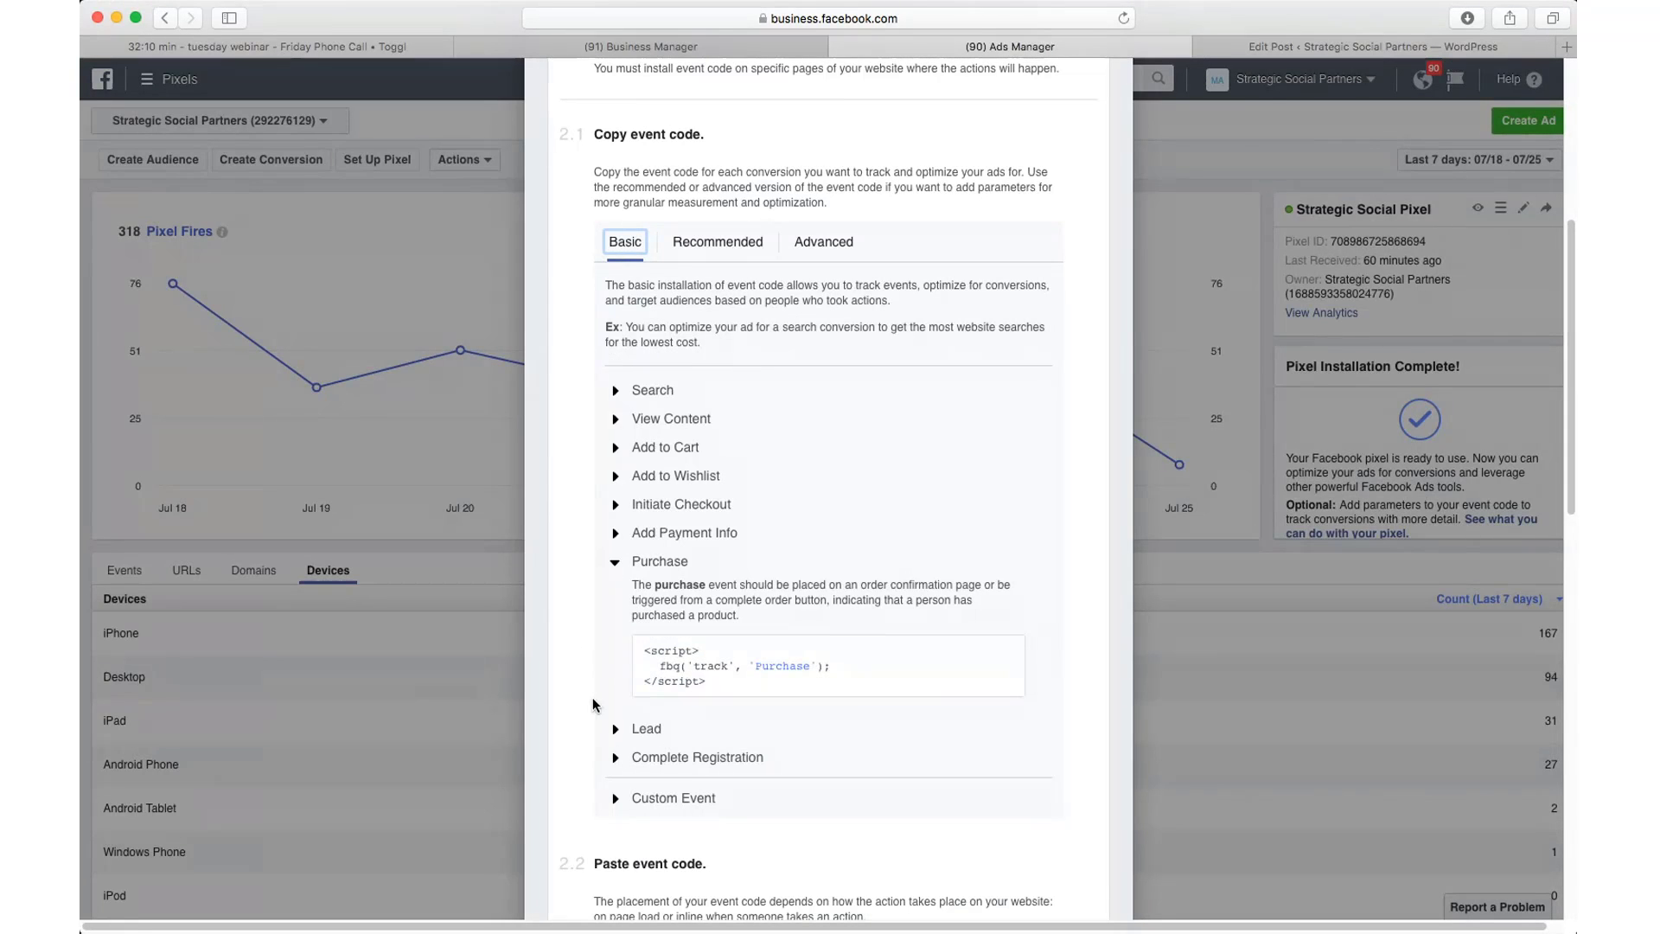
Step: Compare the Purchase event code in its Recommended and Advanced versions, ending on Advanced
{"action": "mouse_move", "coordinate": [658, 664]}
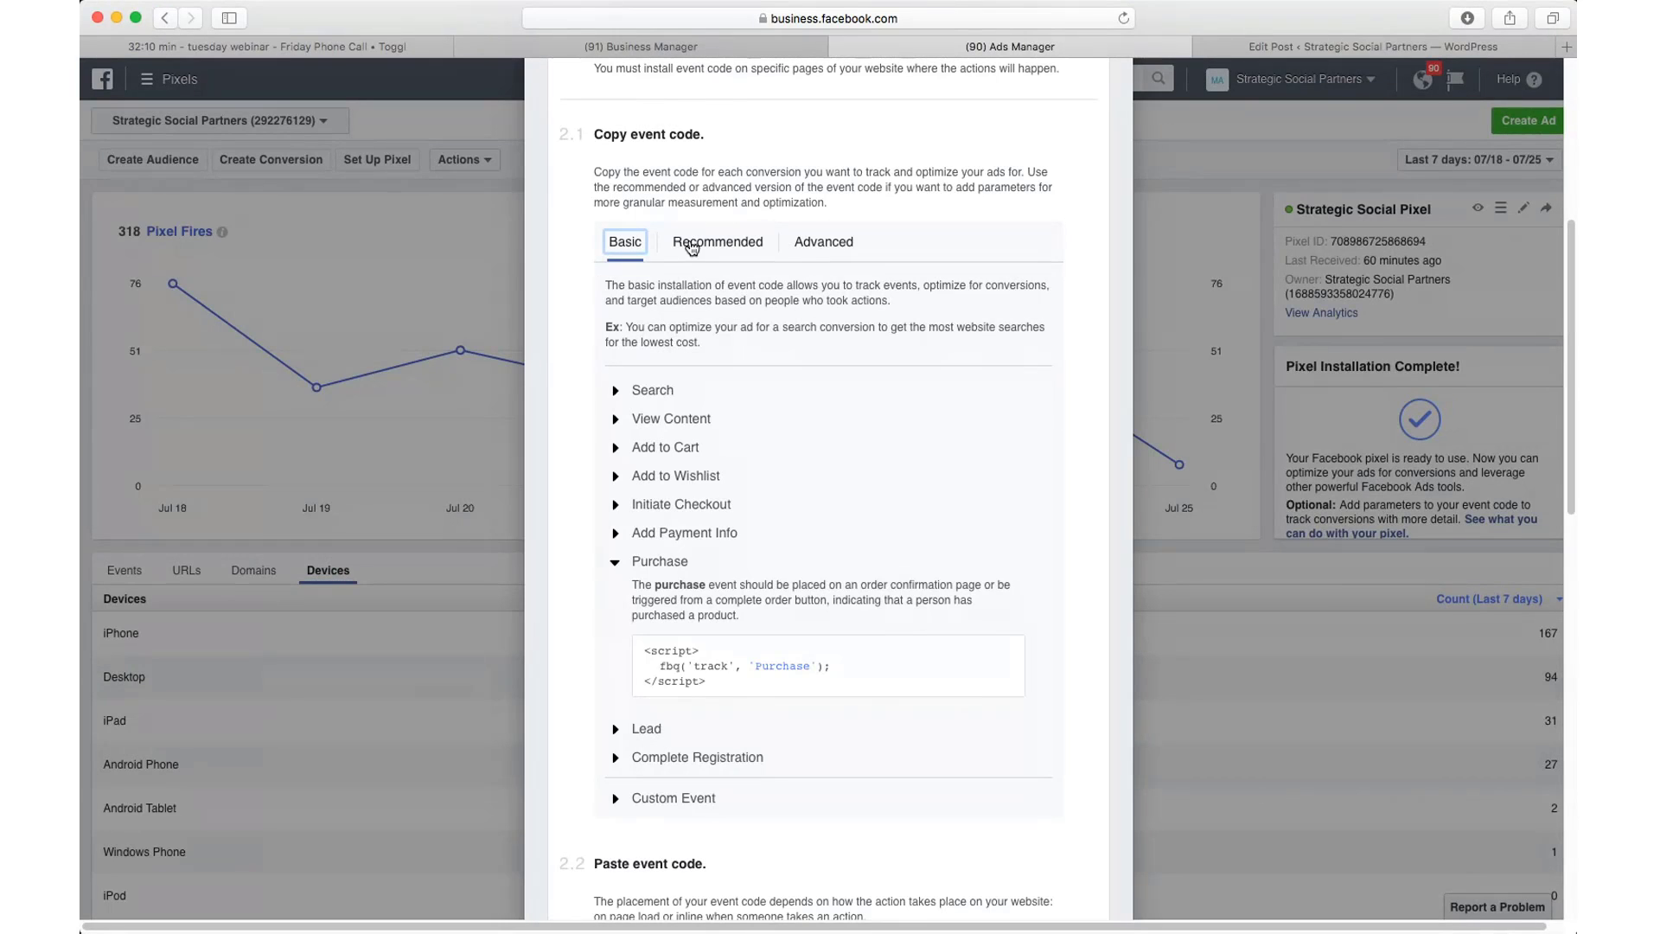
{"action": "left_click", "coordinate": [702, 244]}
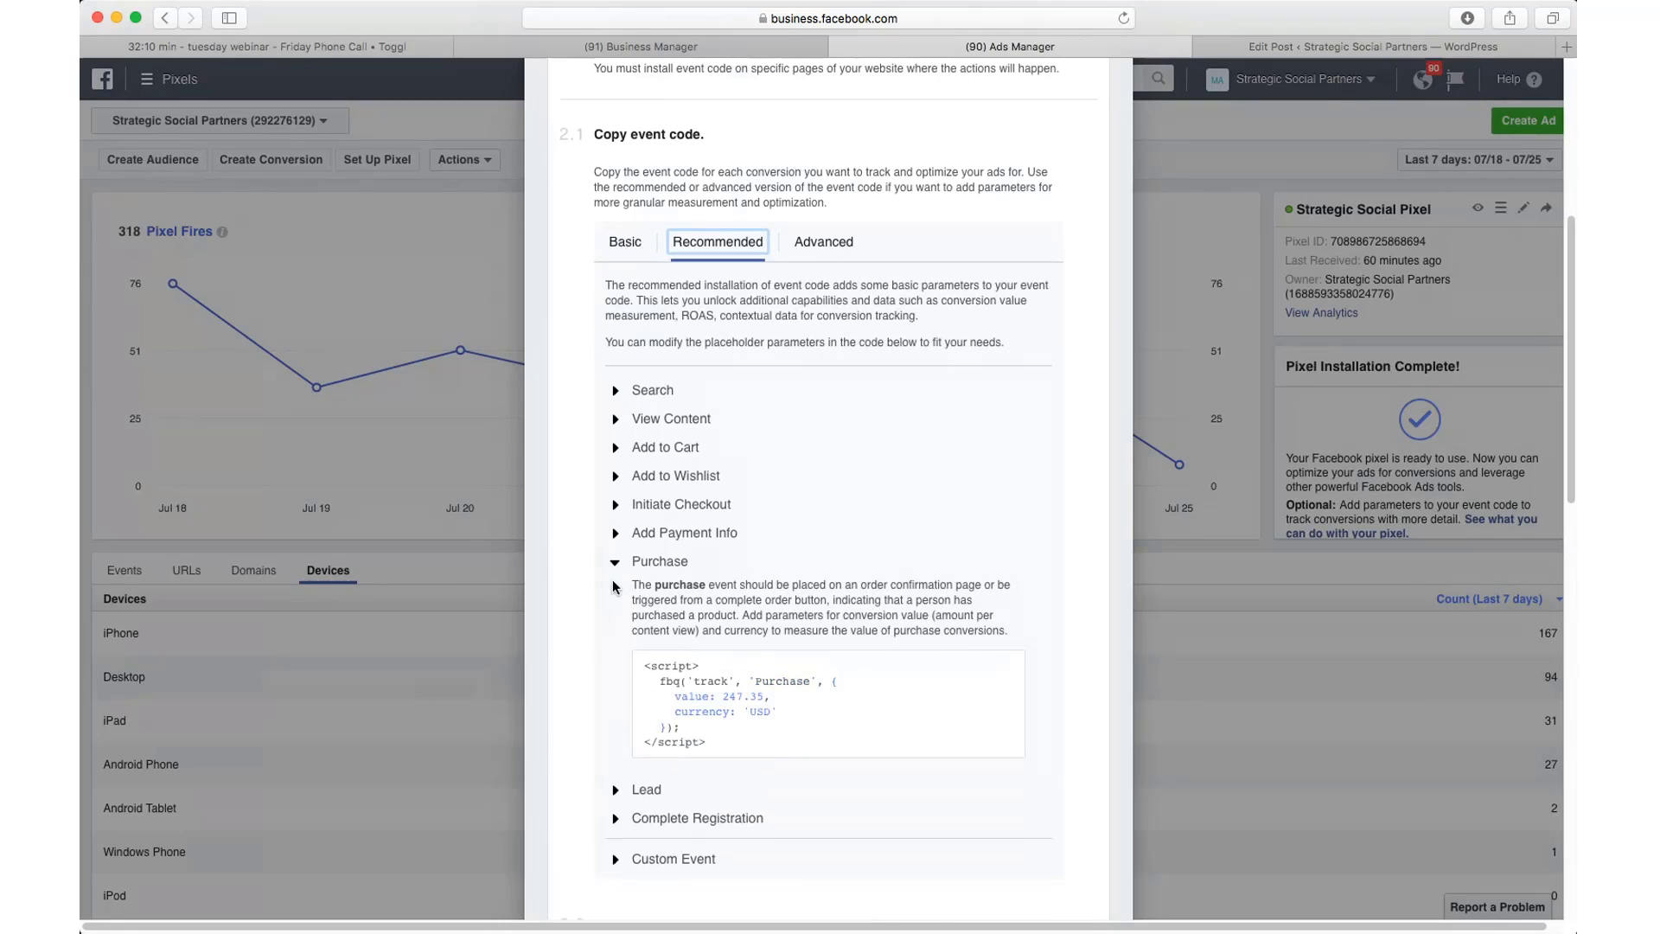
{"action": "mouse_move", "coordinate": [735, 706]}
{"action": "left_click", "coordinate": [821, 244]}
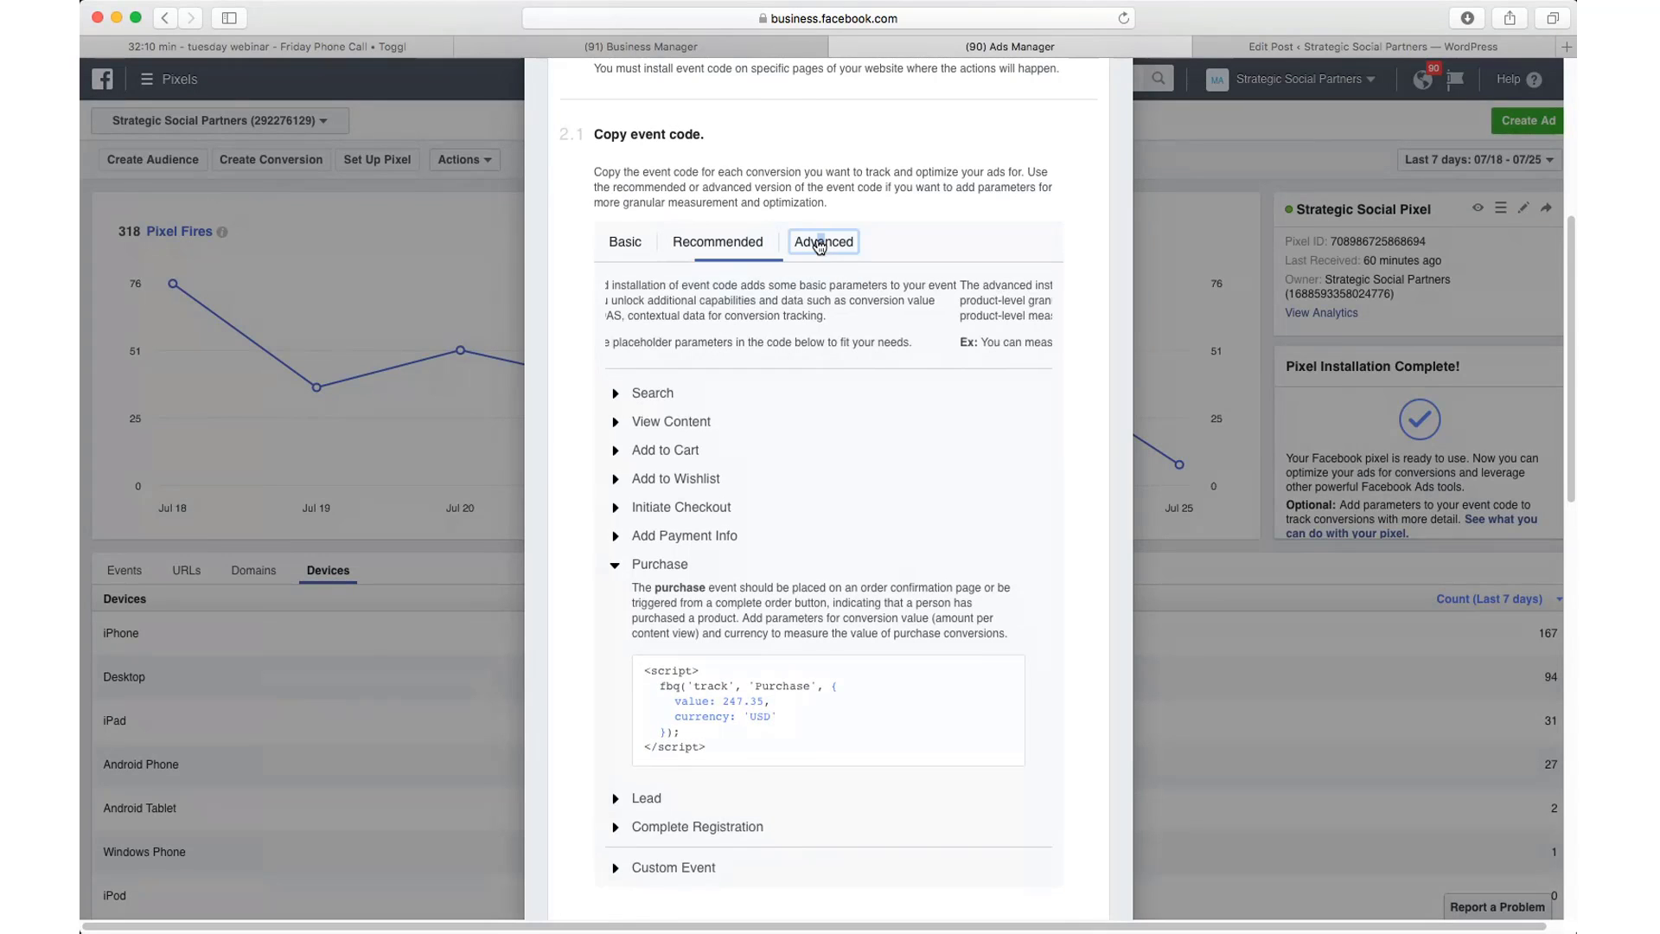
{"action": "scroll", "coordinate": [593, 677], "scroll_direction": "down", "scroll_amount": 2}
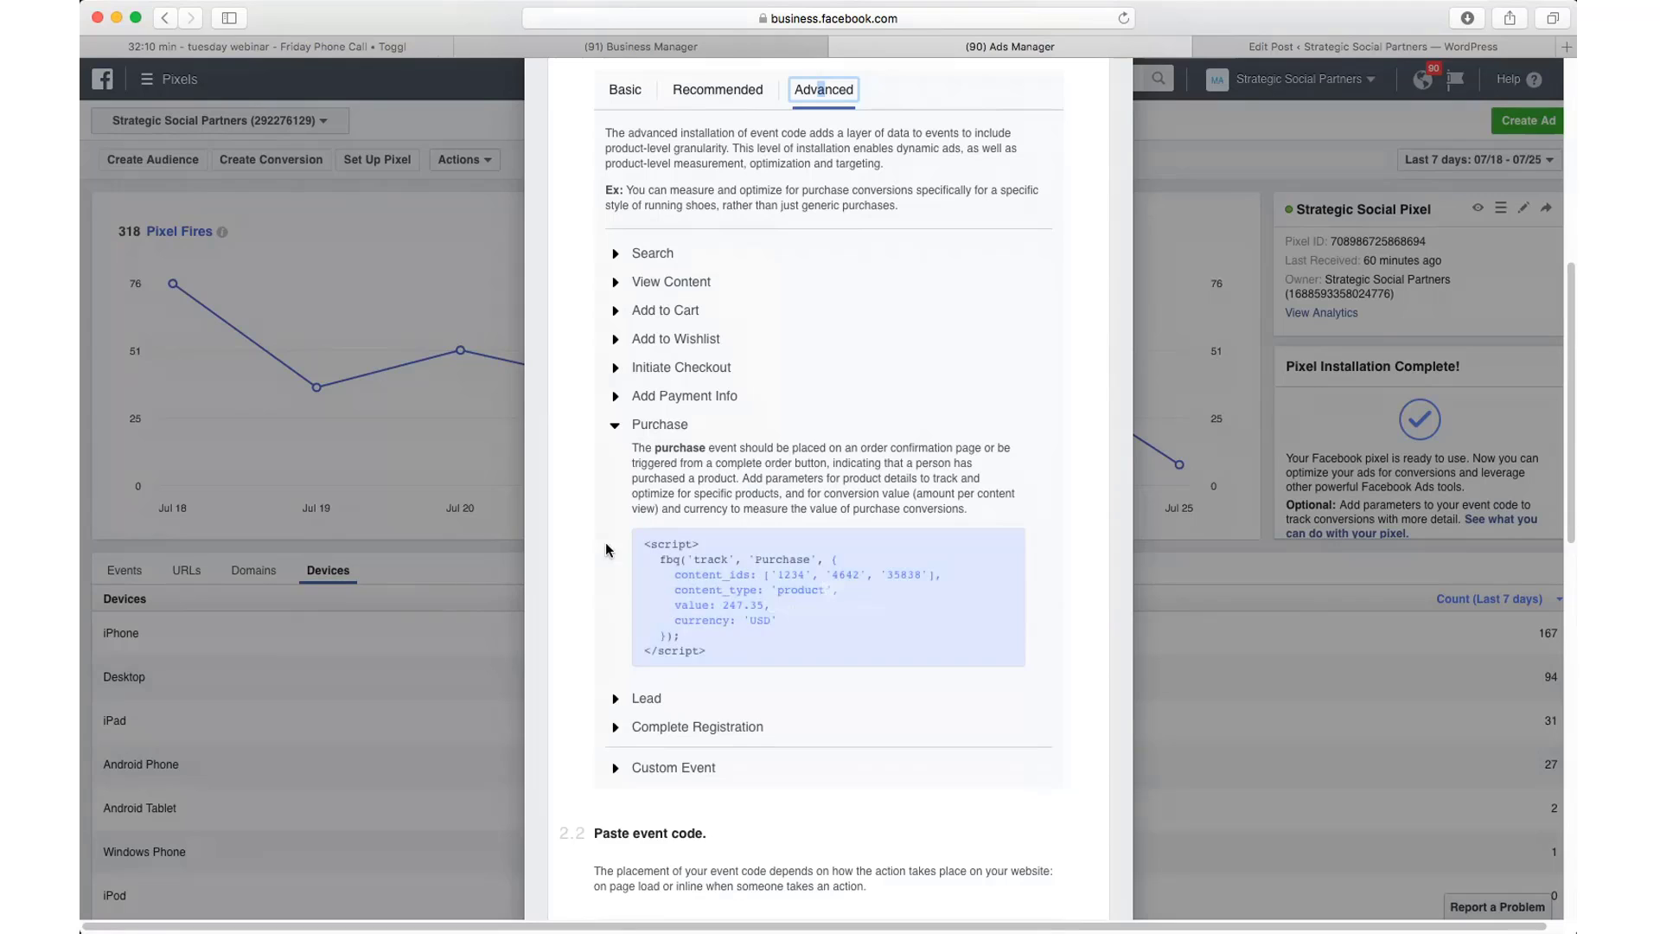
{"action": "mouse_move", "coordinate": [703, 621]}
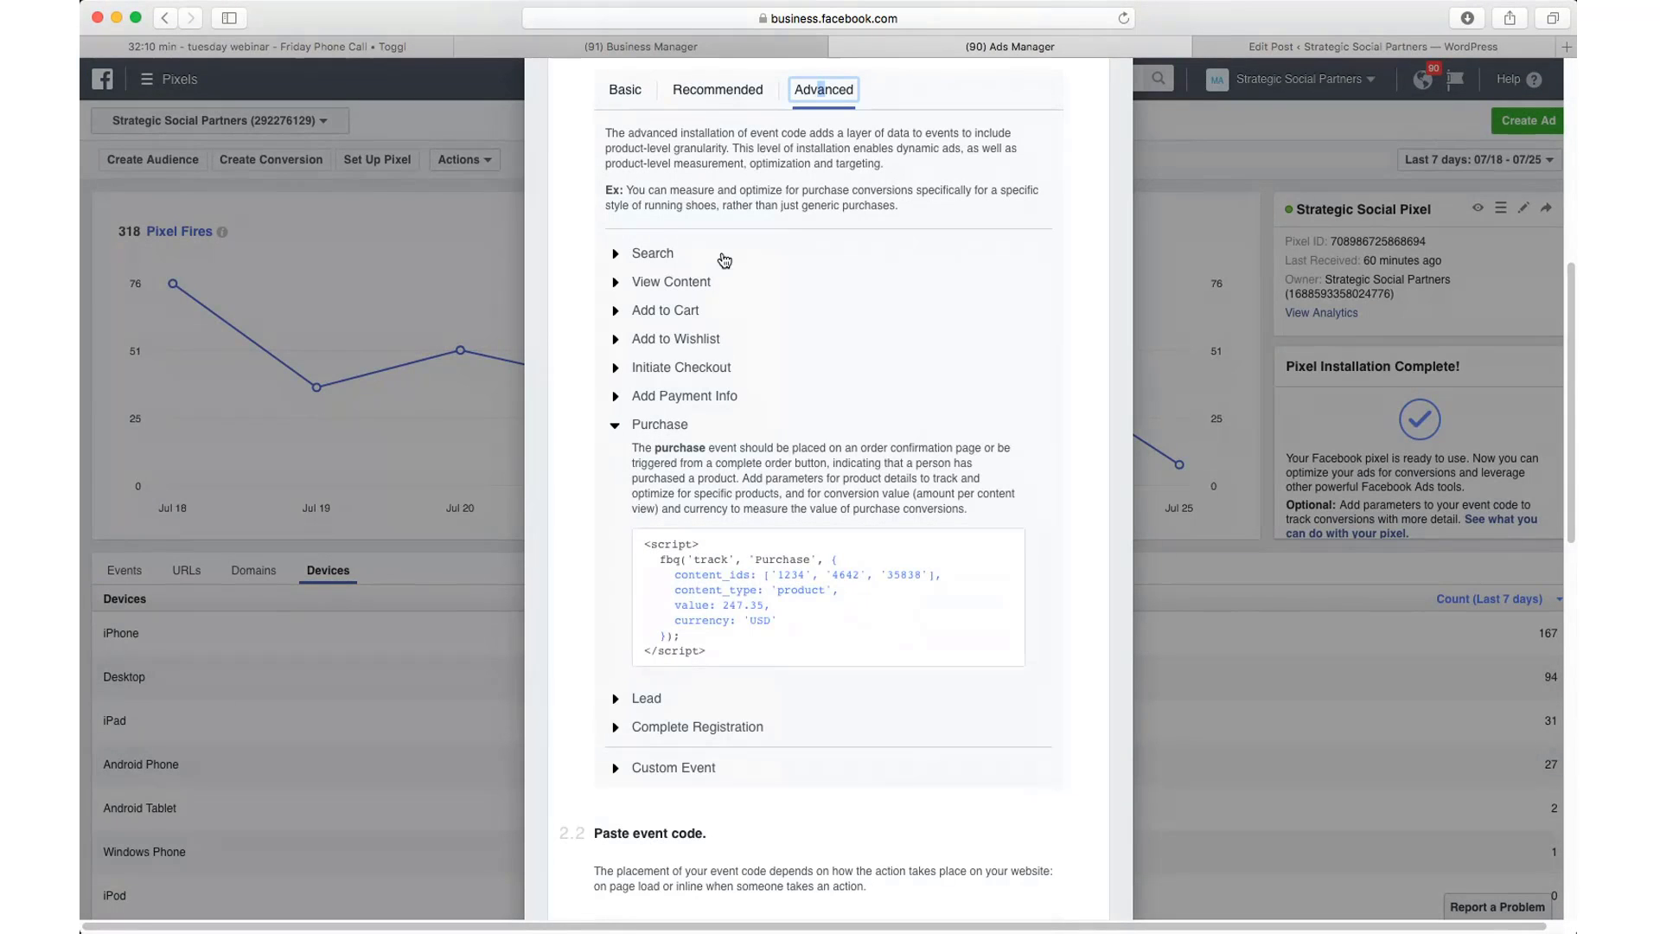
{"action": "left_click", "coordinate": [715, 89]}
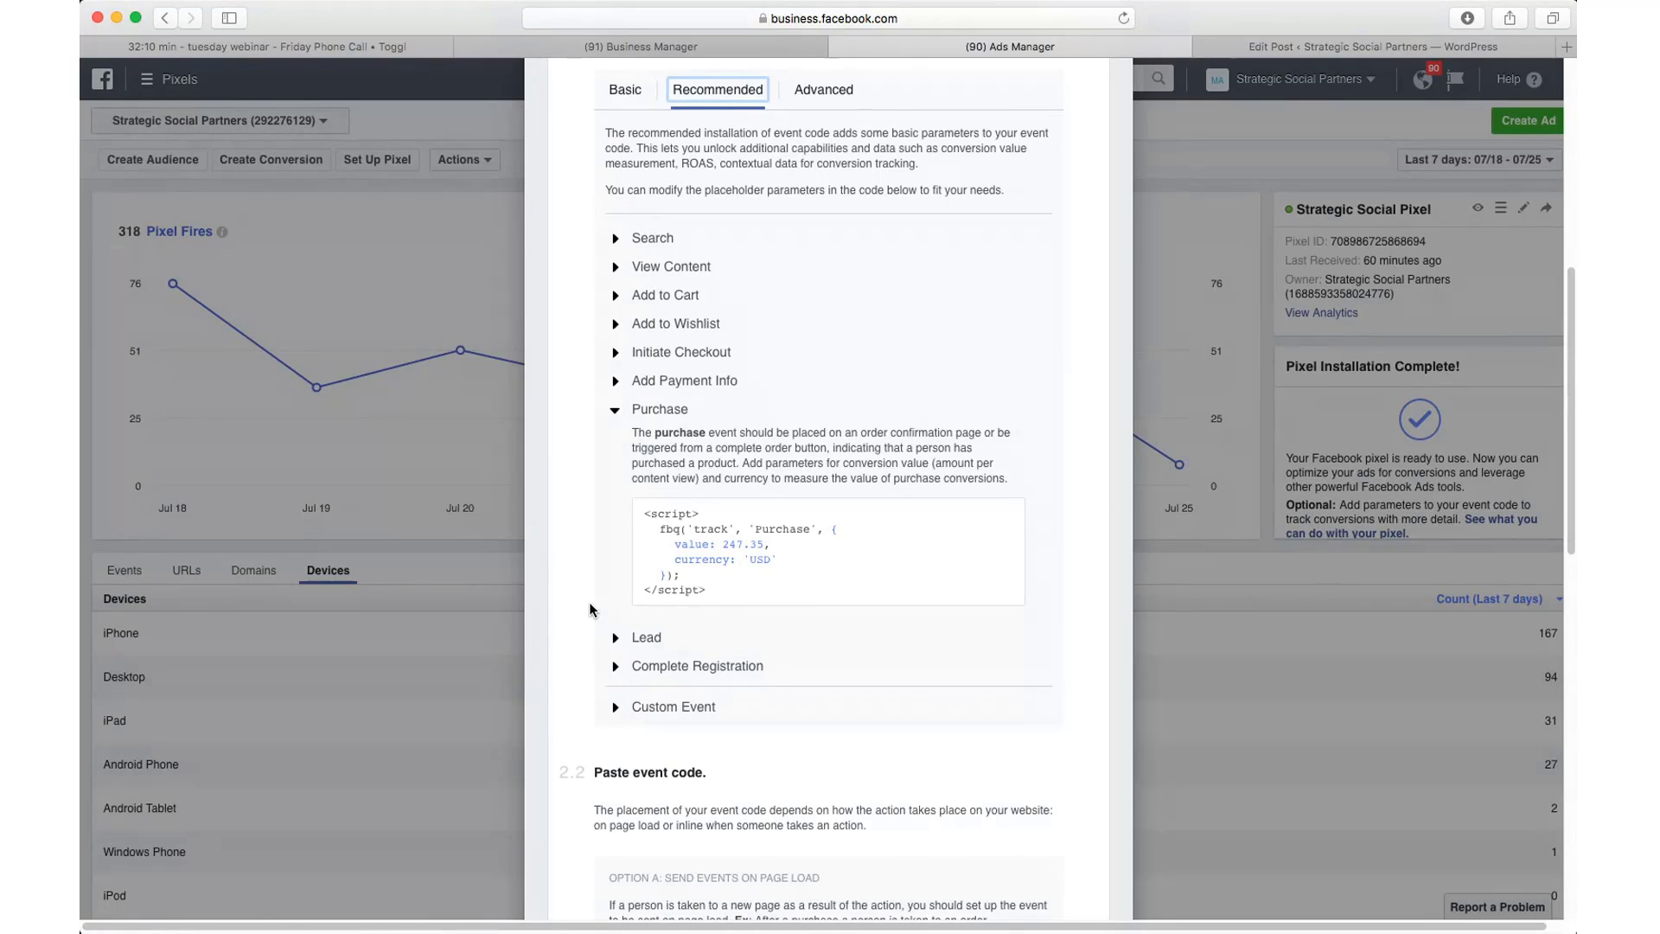
{"action": "scroll", "coordinate": [589, 604], "scroll_direction": "down", "scroll_amount": 1}
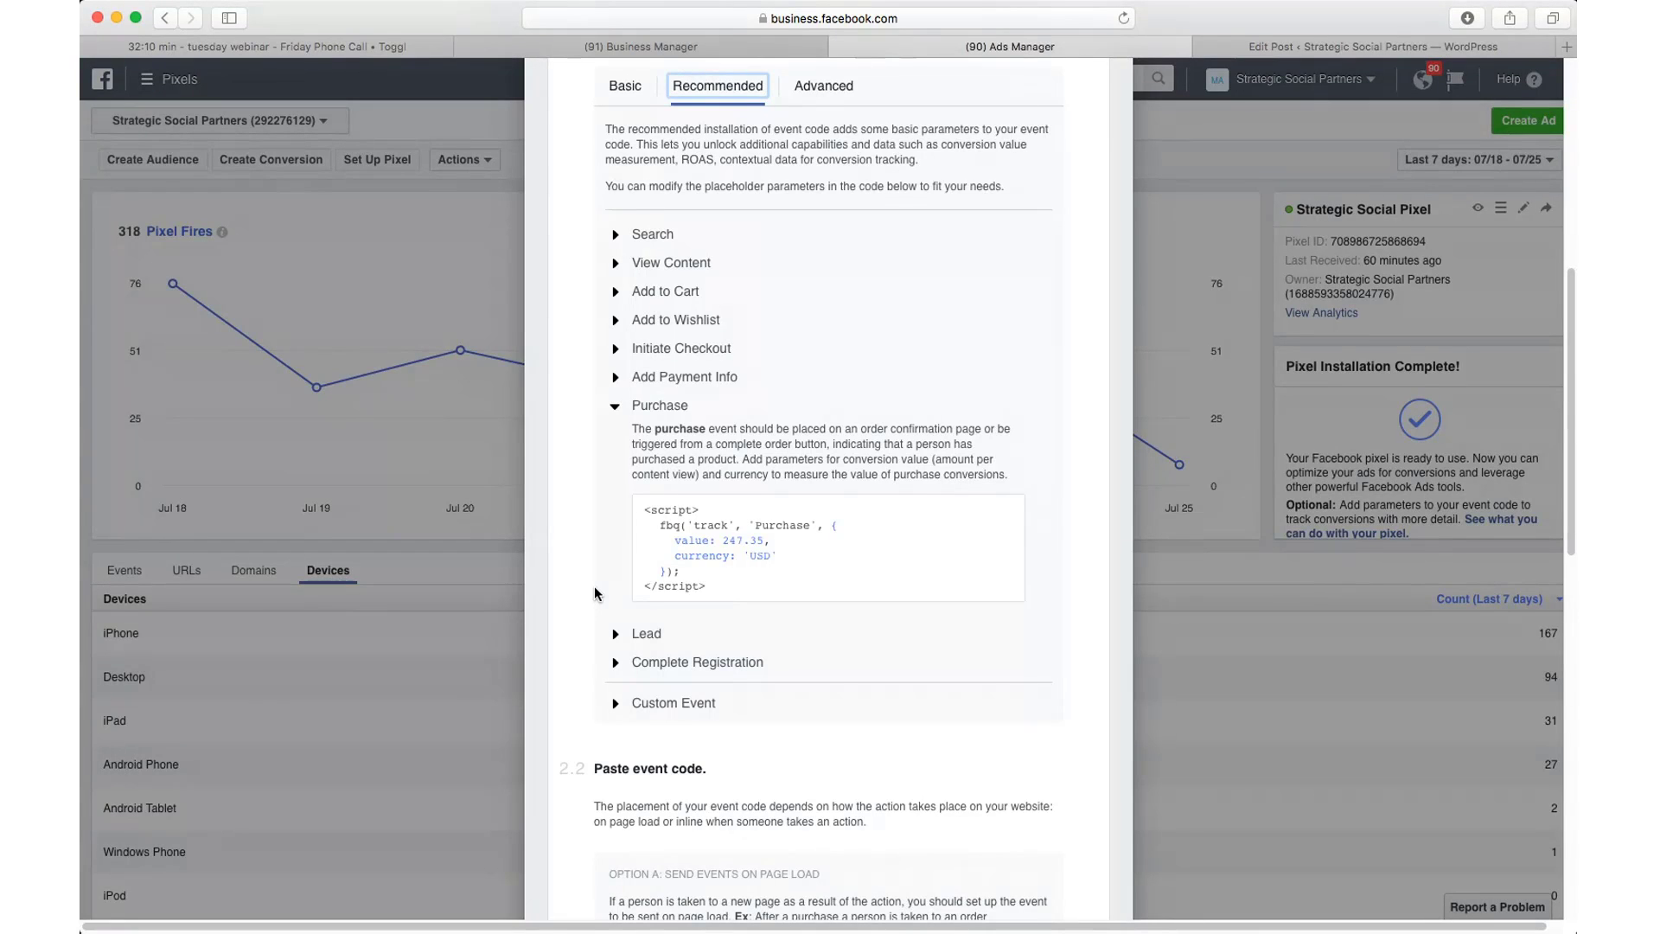
{"action": "left_click", "coordinate": [822, 85]}
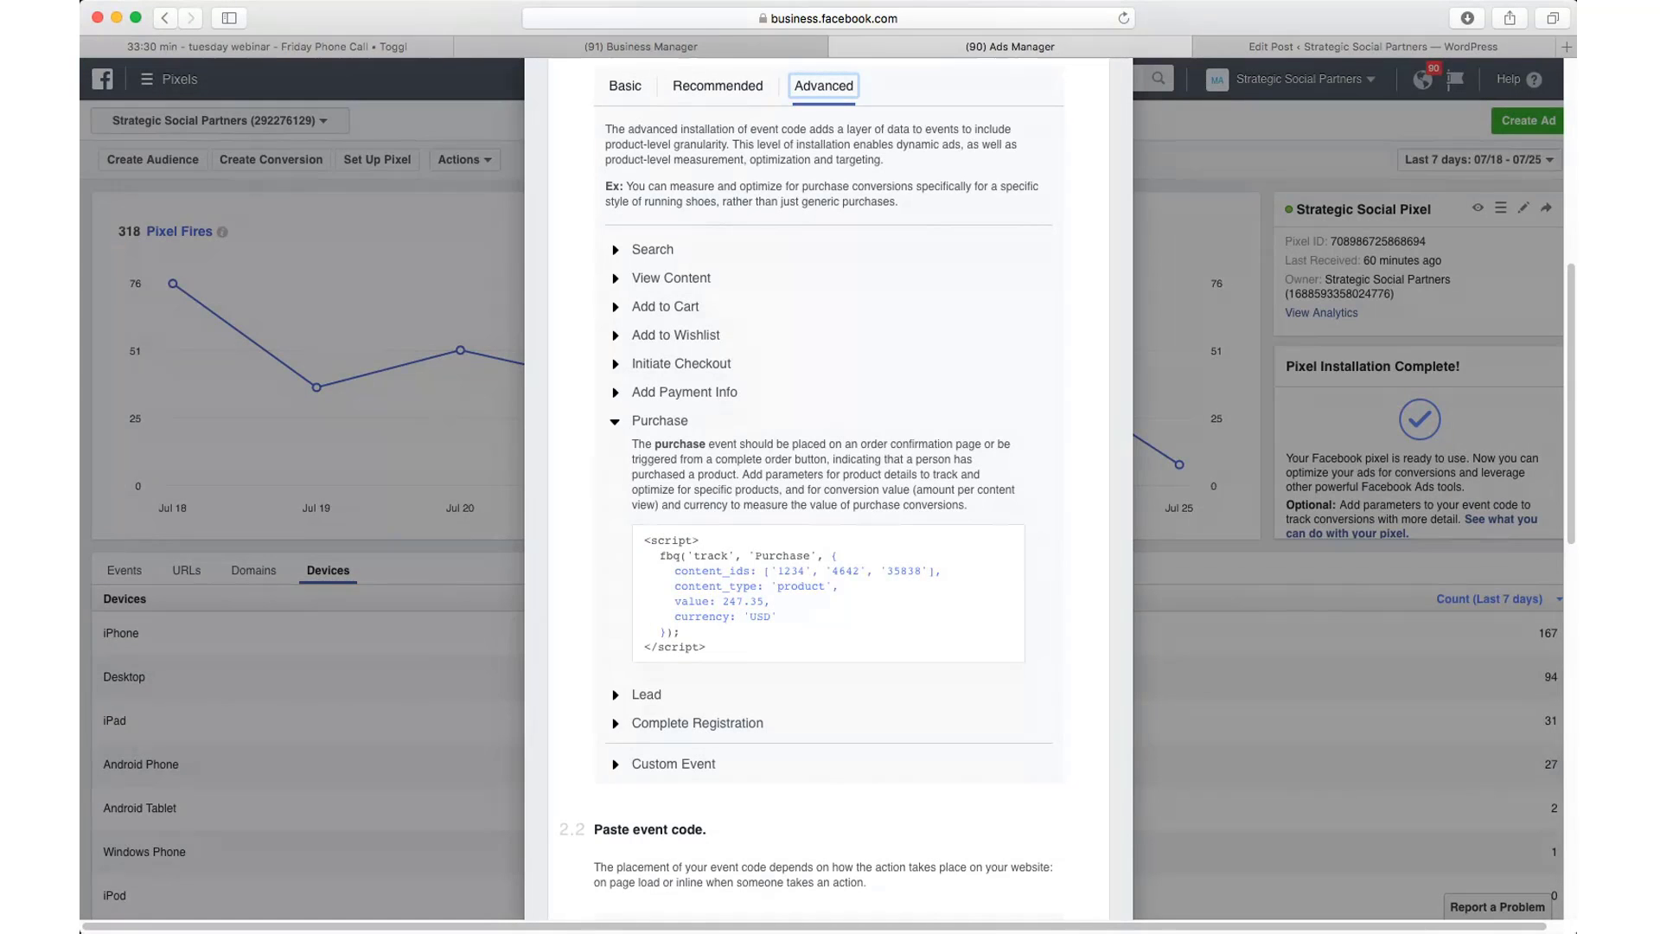
Step: Close the pixel code instructions to return to the Strategic Social Pixel page
{"action": "left_click", "coordinate": [207, 822]}
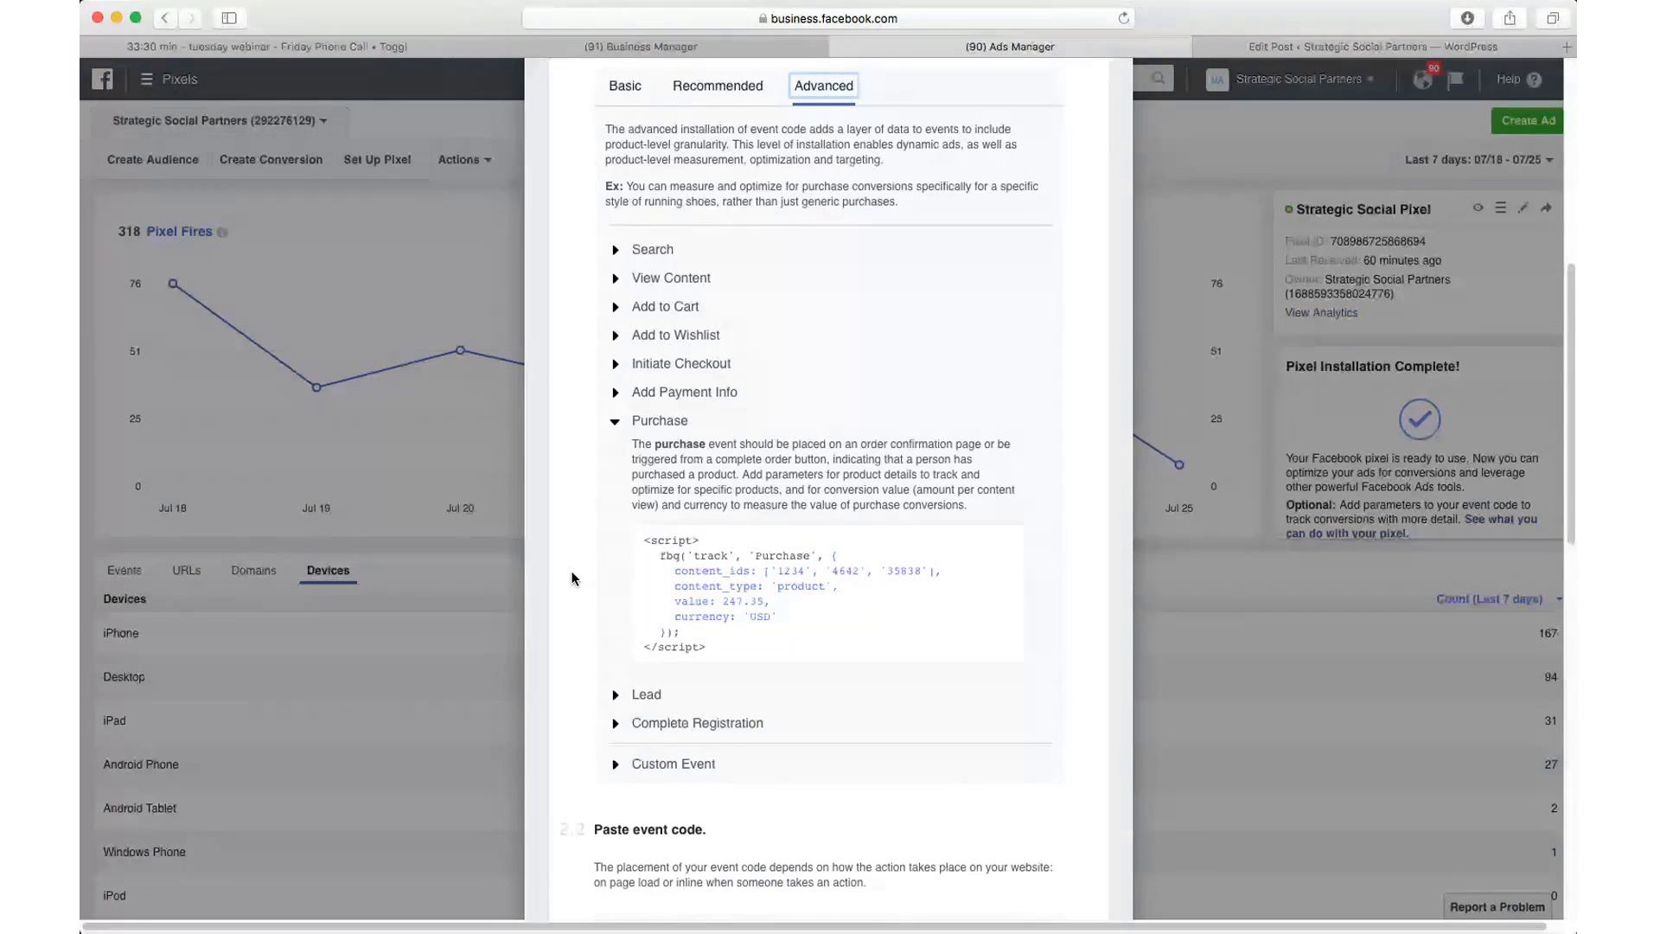
{"action": "scroll", "coordinate": [365, 204], "scroll_direction": "up", "scroll_amount": 6}
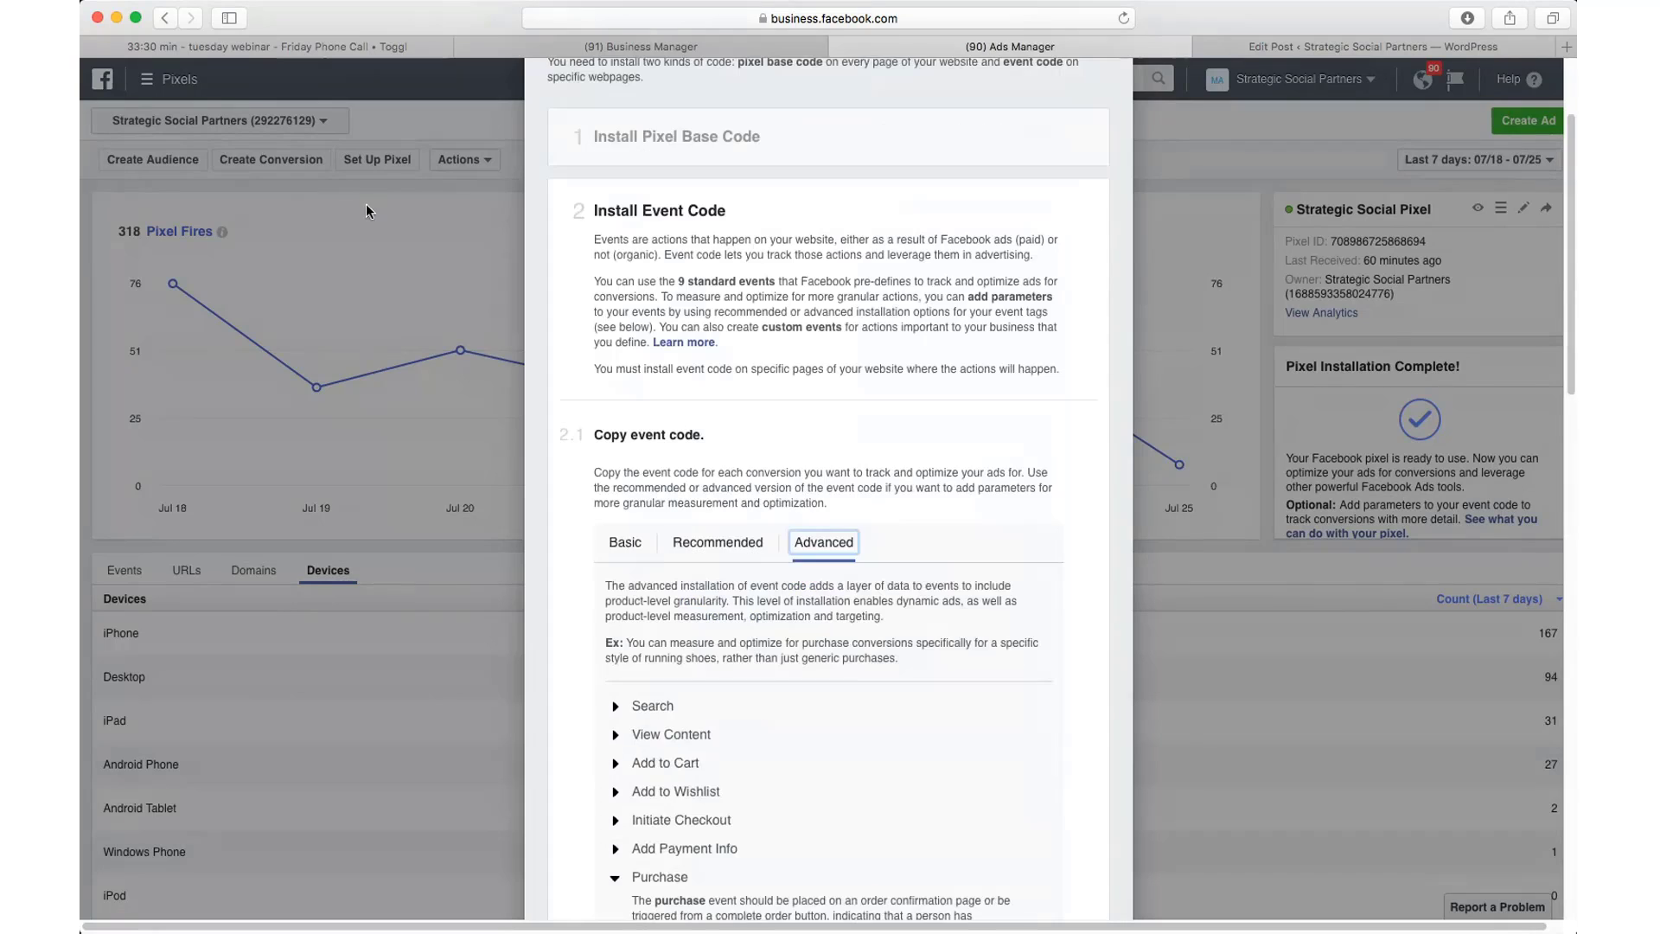
{"action": "left_click", "coordinate": [330, 389]}
{"action": "left_click", "coordinate": [173, 85]}
Step: From Product Catalogs, start a catalog named 'Test' owned by Strategic Social Partners
{"action": "left_click", "coordinate": [232, 444]}
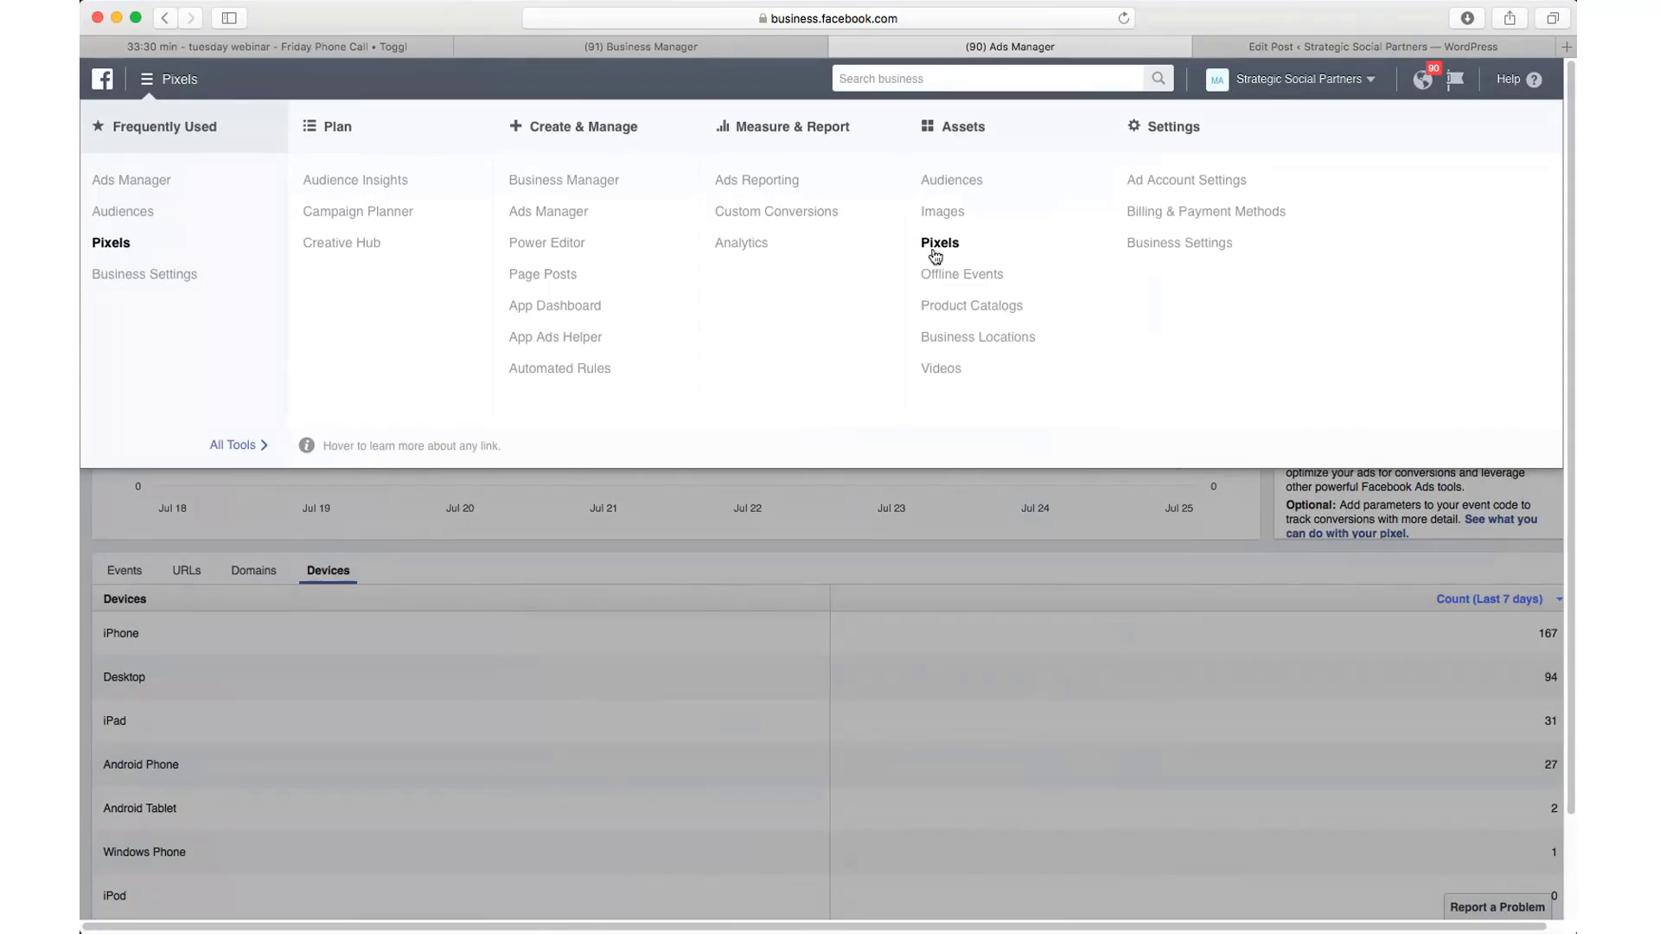
{"action": "left_click", "coordinate": [964, 308]}
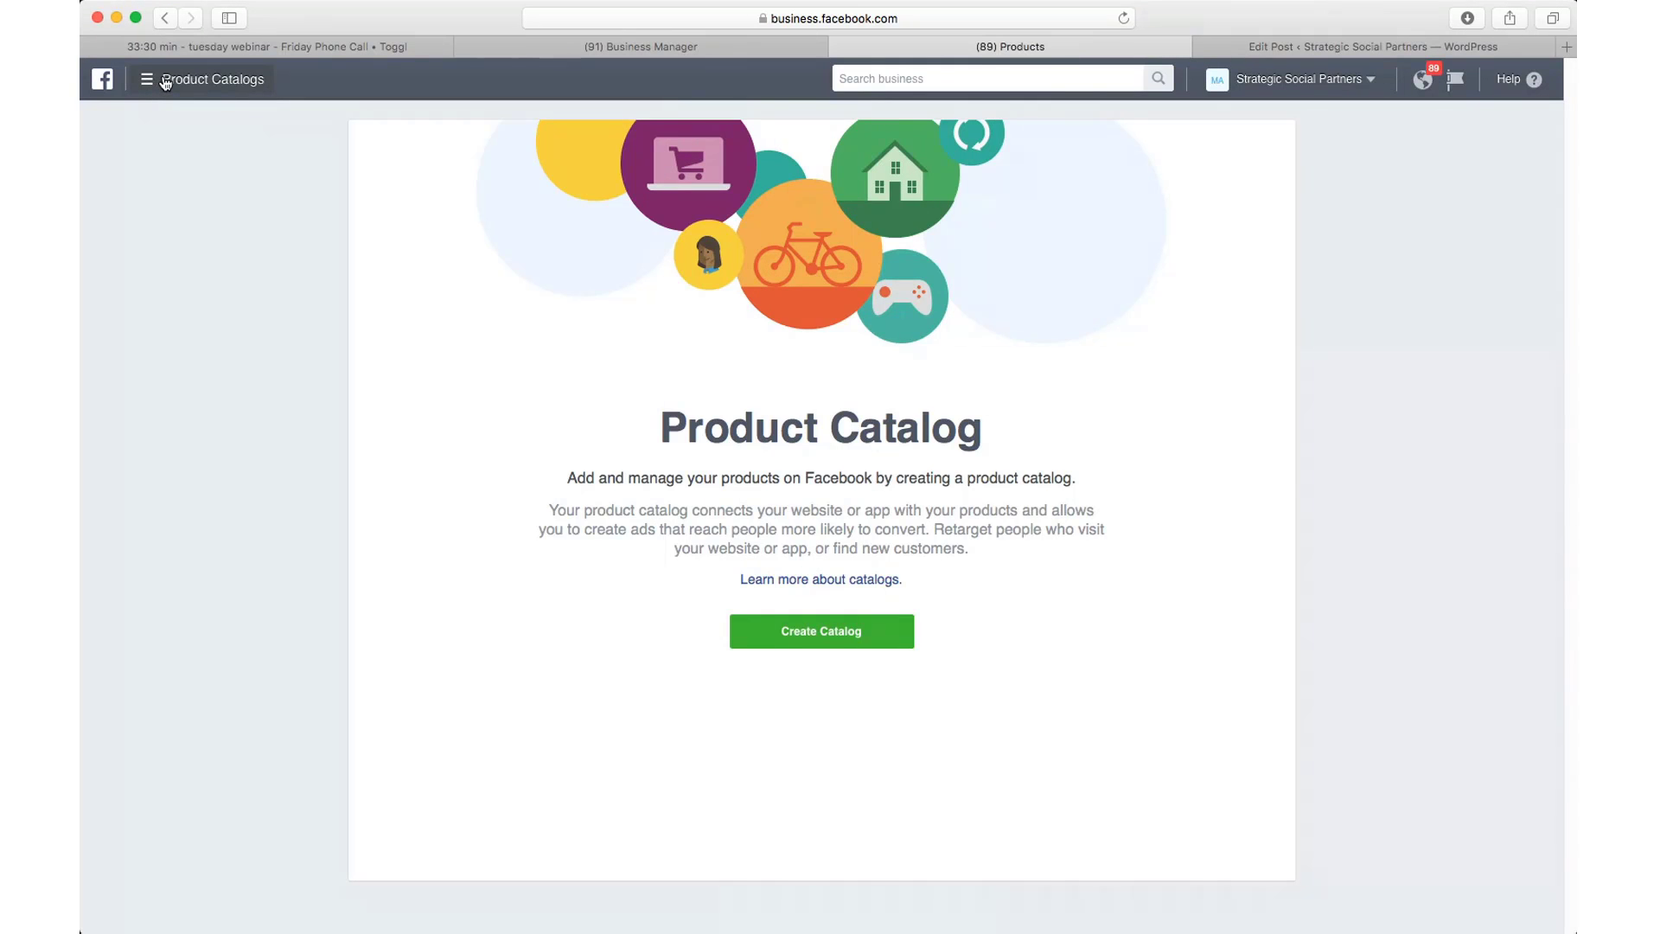
{"action": "left_click", "coordinate": [804, 626]}
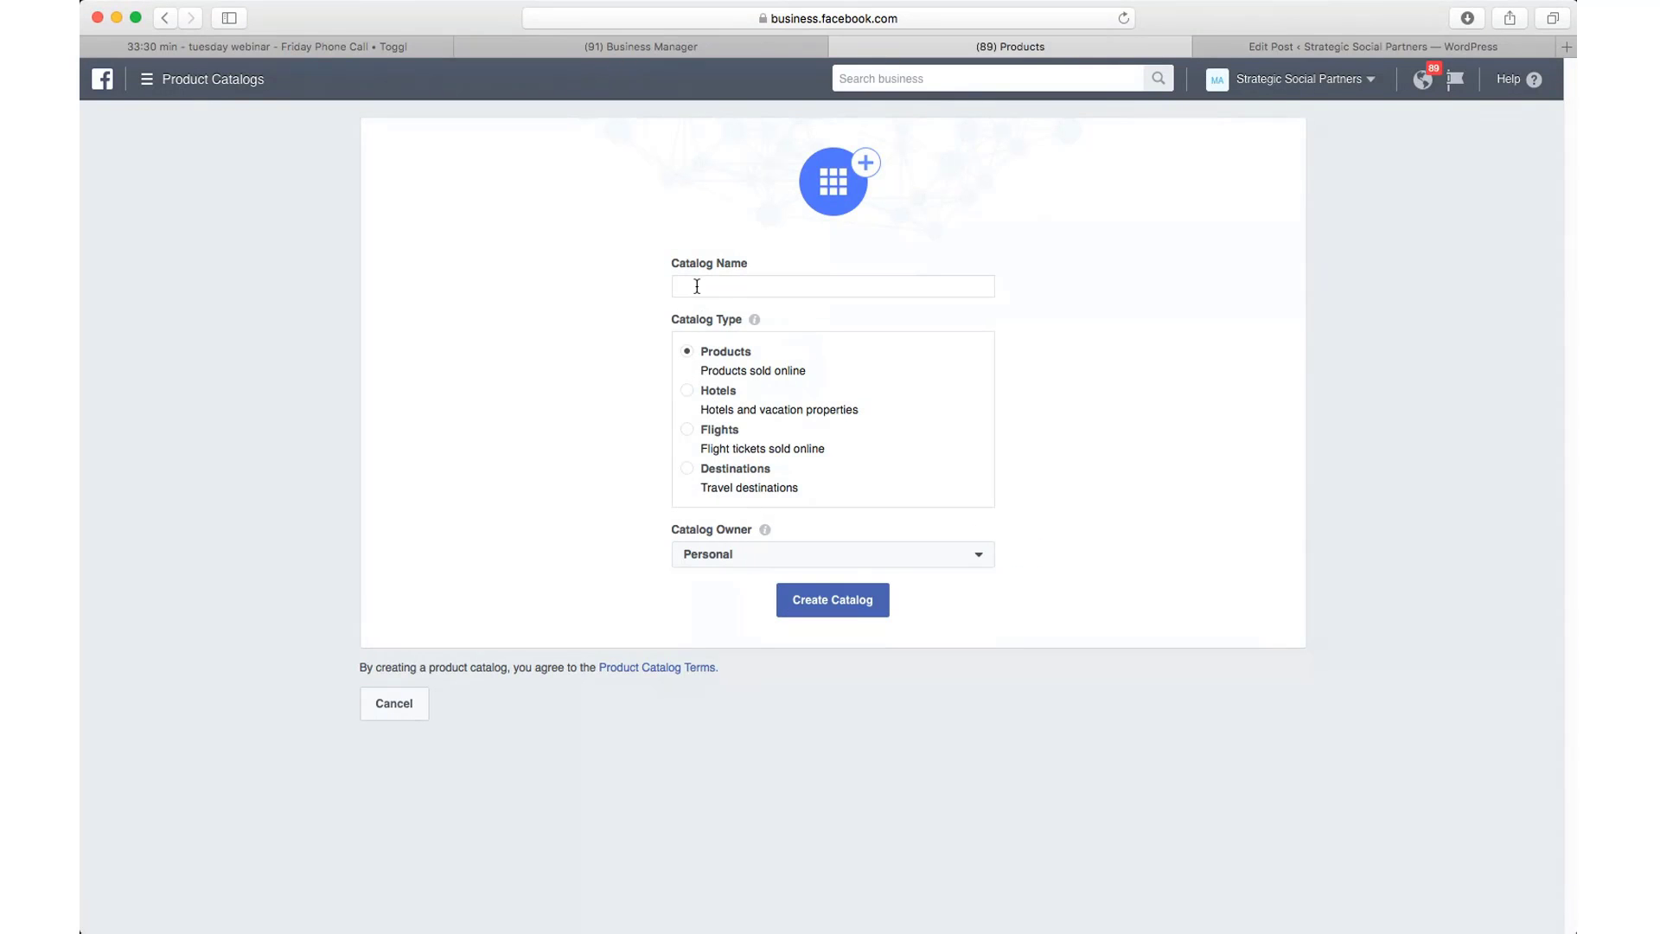
{"action": "type", "text": "Test"}
{"action": "left_click", "coordinate": [806, 561]}
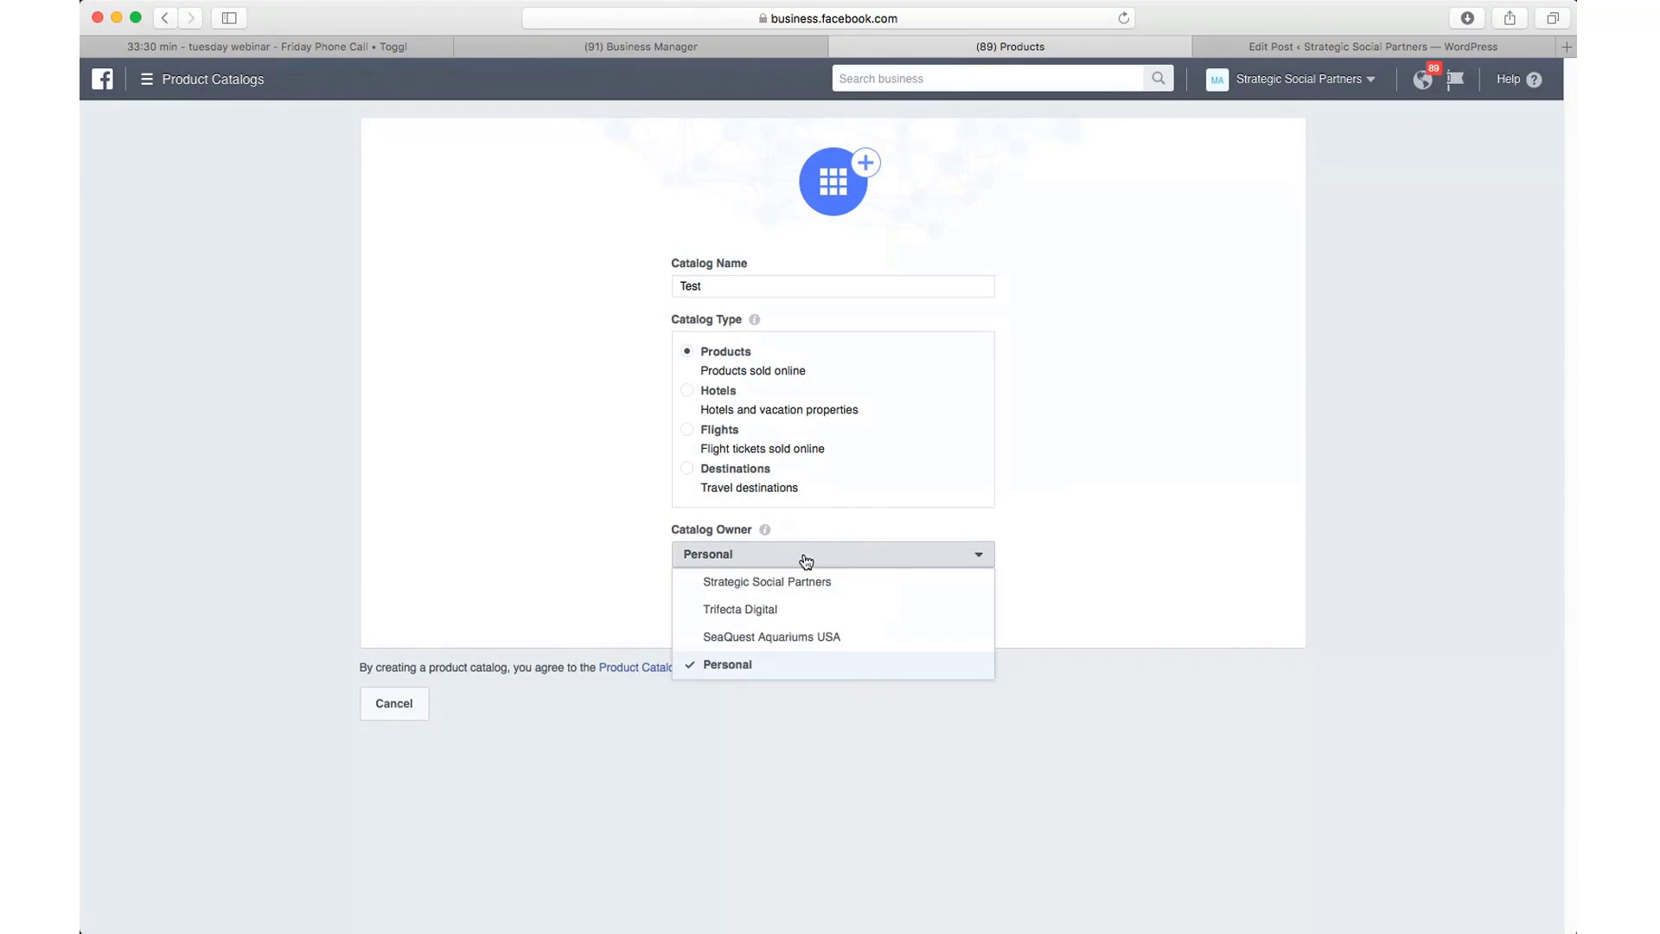
{"action": "left_click", "coordinate": [801, 581]}
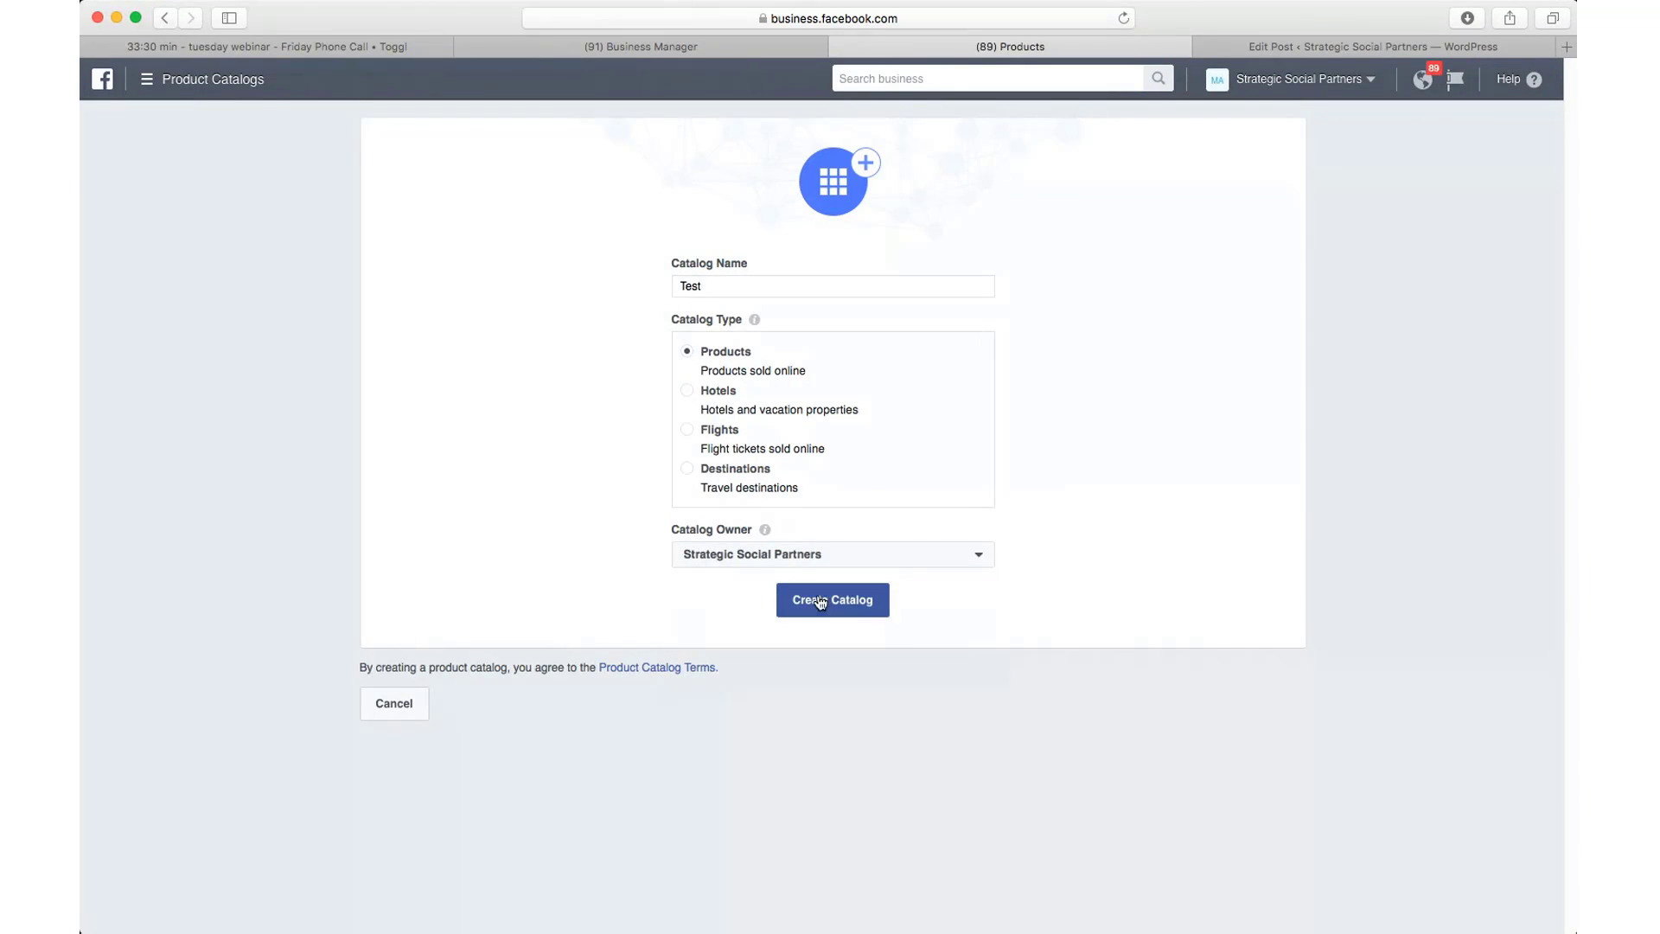
Step: Create the Test catalog, preview the Add Product Feed form, then return to Product Feeds
{"action": "left_click", "coordinate": [835, 609]}
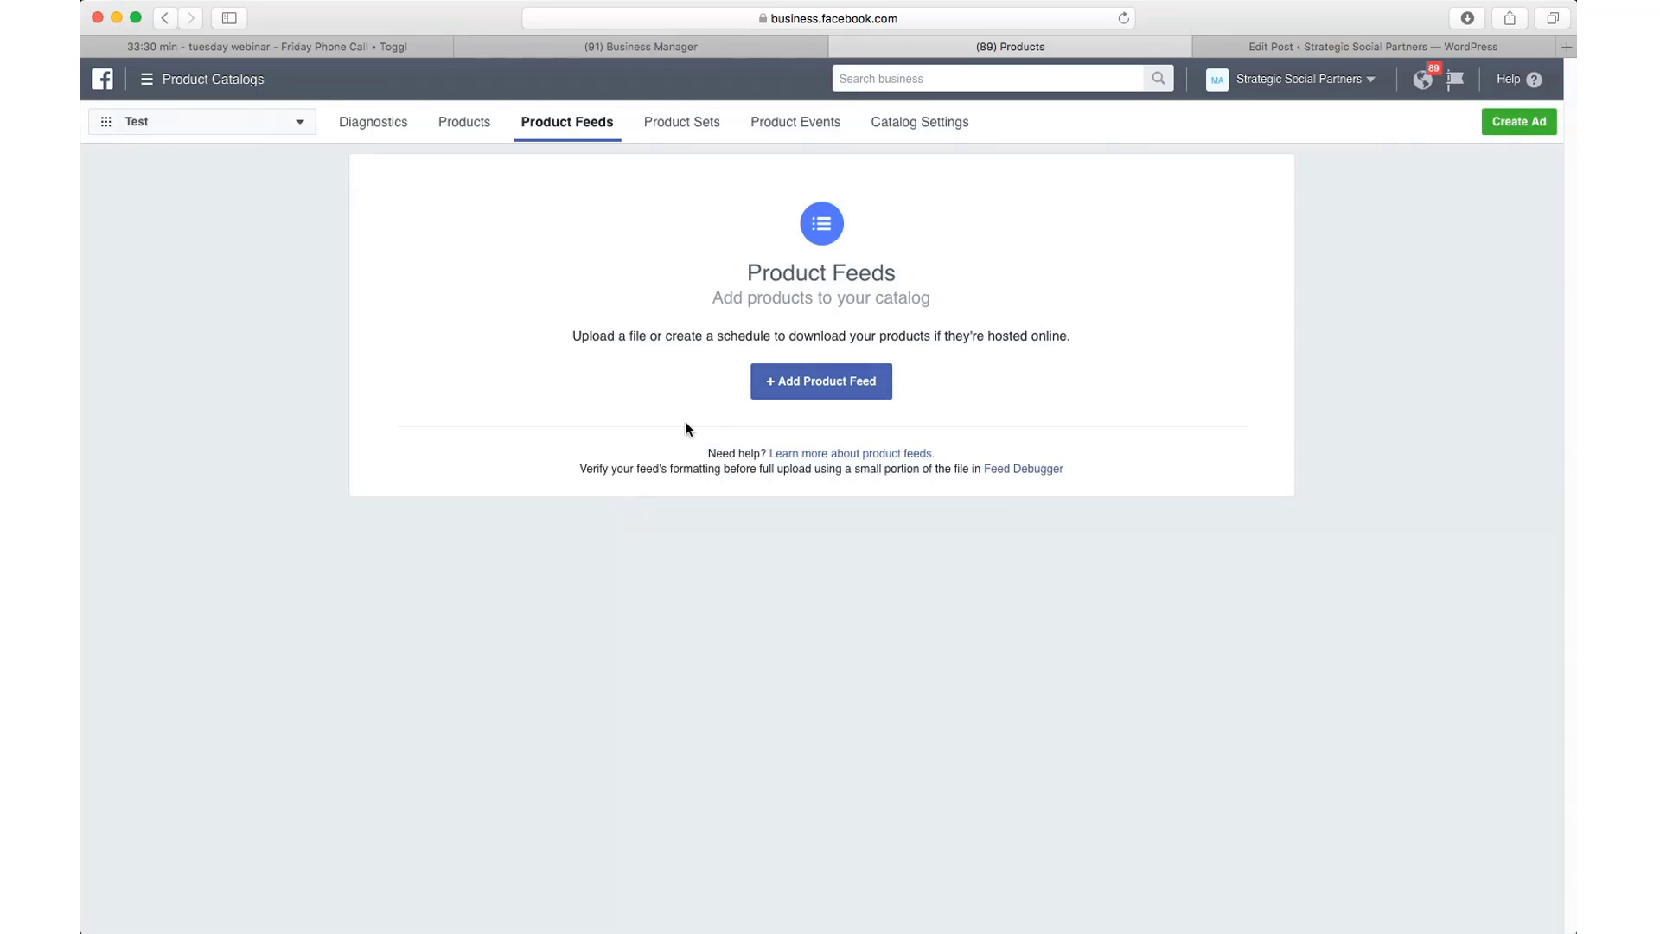
{"action": "left_click", "coordinate": [833, 392]}
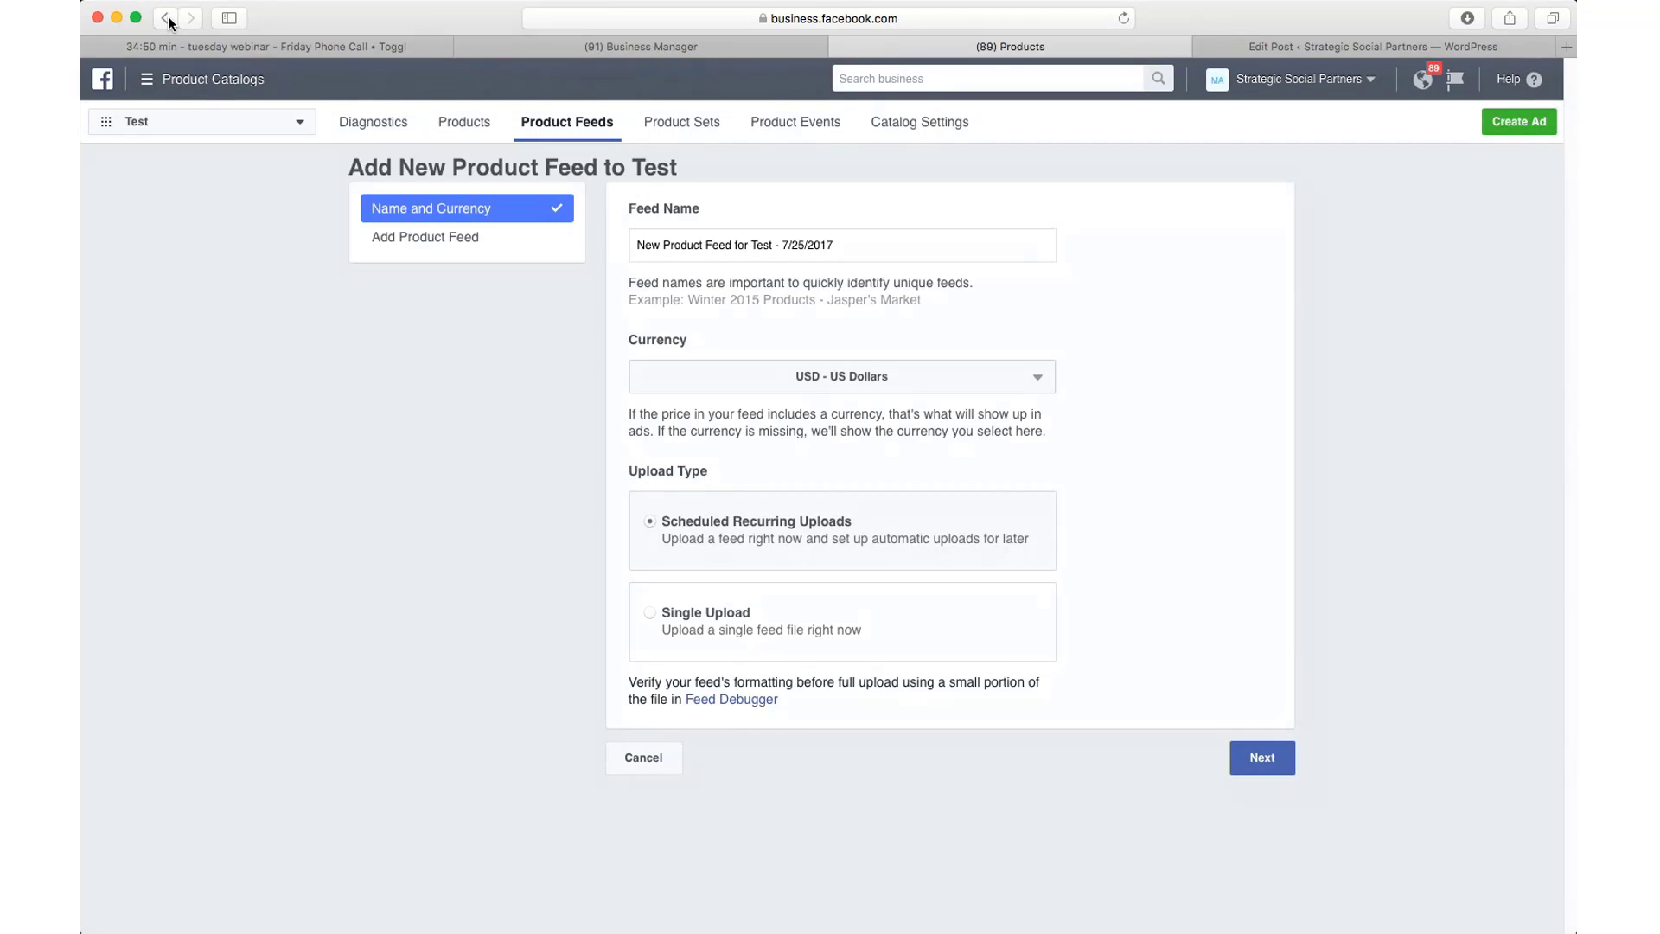
{"action": "left_click", "coordinate": [165, 18]}
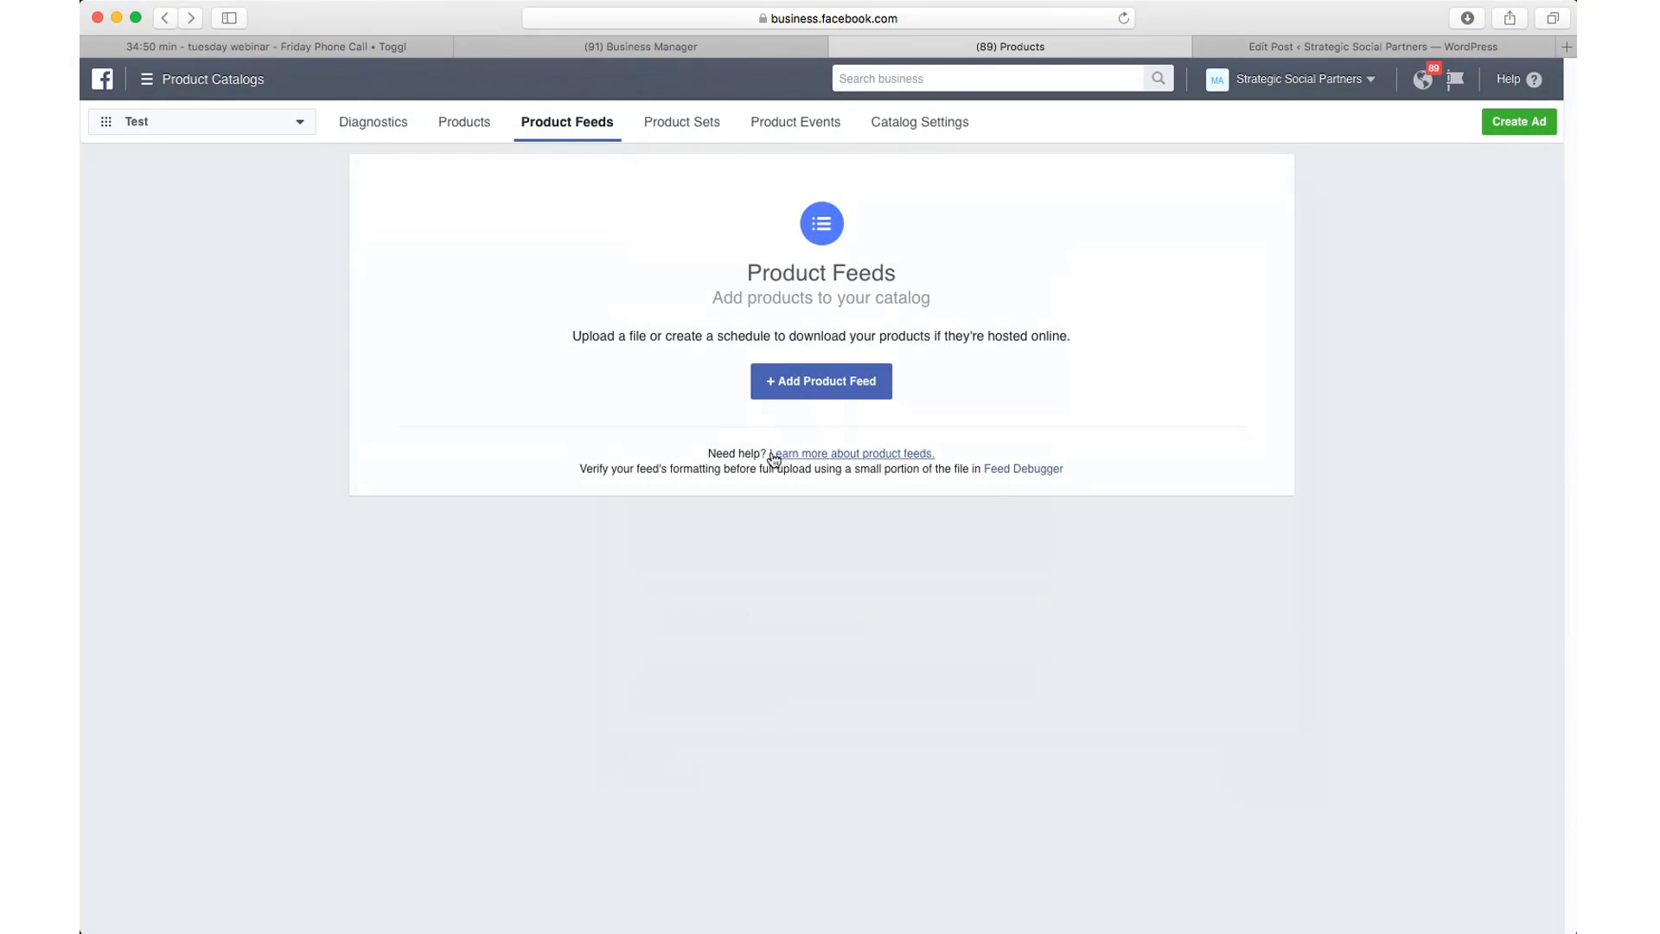
{"action": "left_click_drag", "start_coordinate": [708, 453], "coordinate": [764, 453]}
{"action": "left_click", "coordinate": [176, 82]}
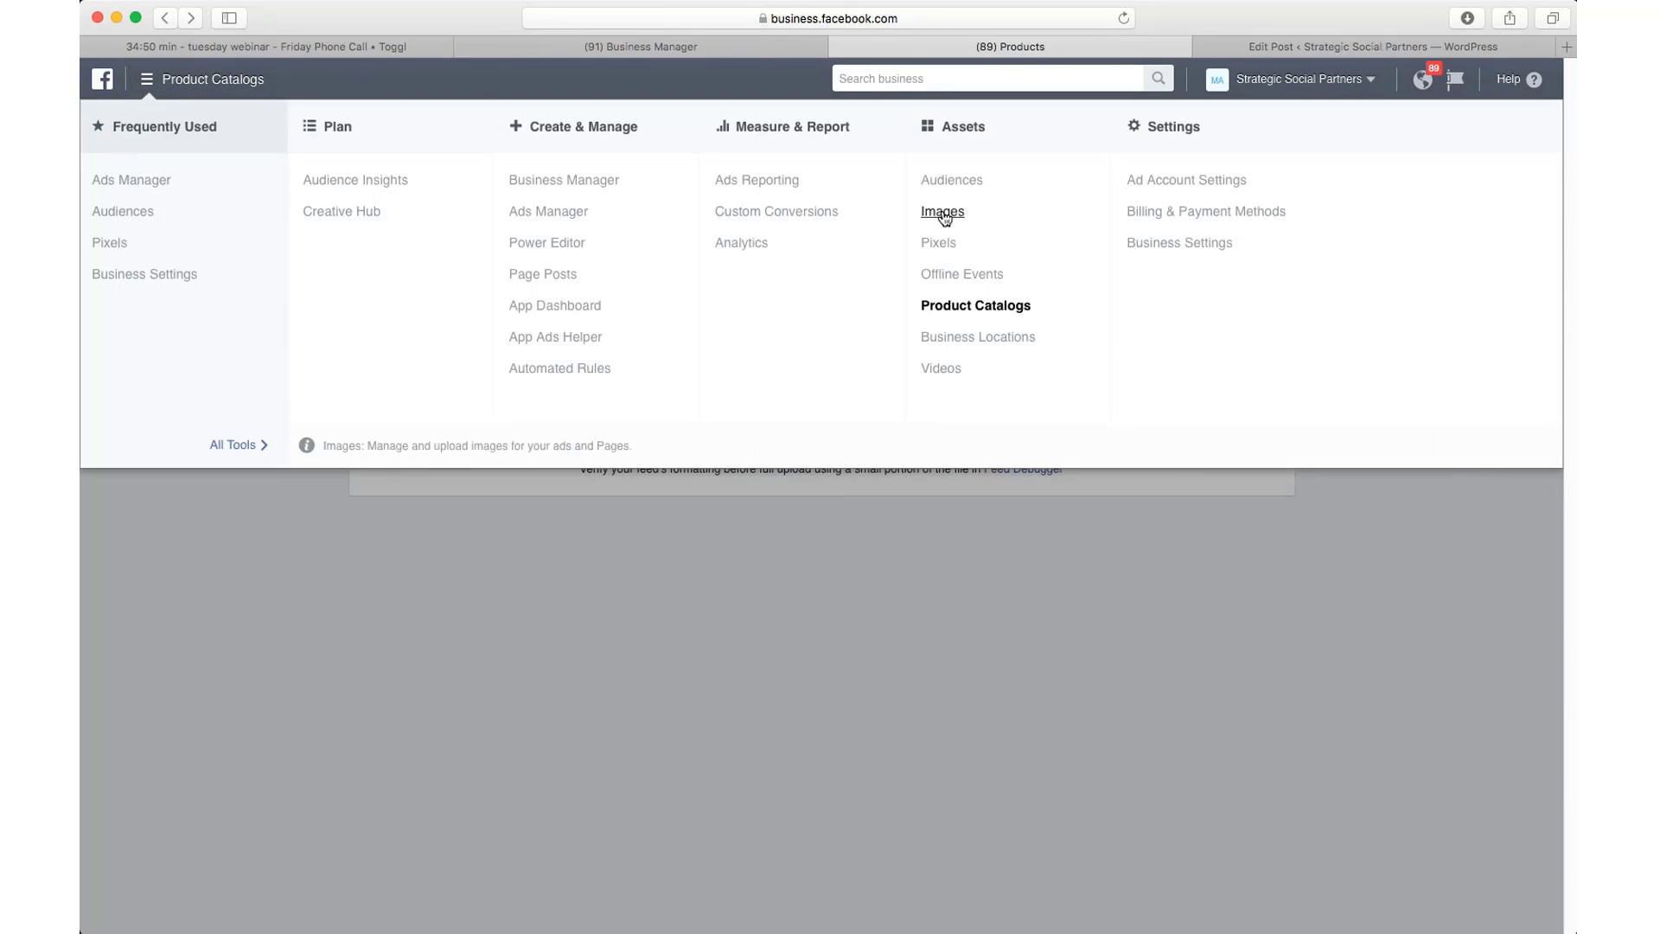
{"action": "left_click", "coordinate": [136, 246]}
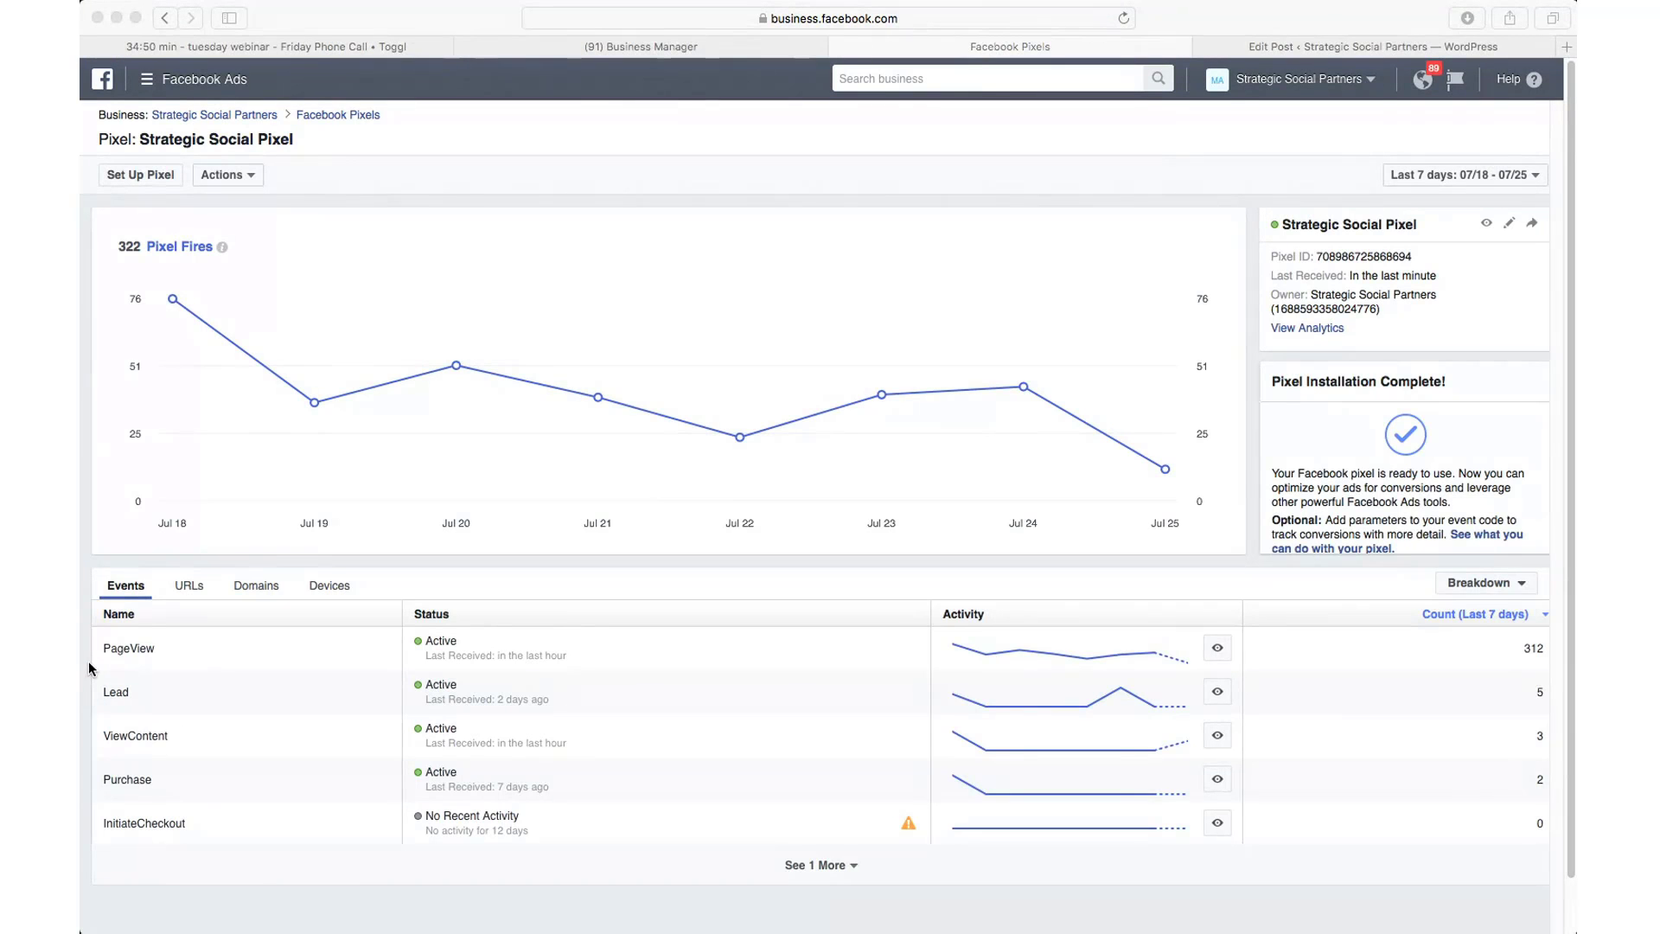
{"action": "left_click", "coordinate": [89, 660]}
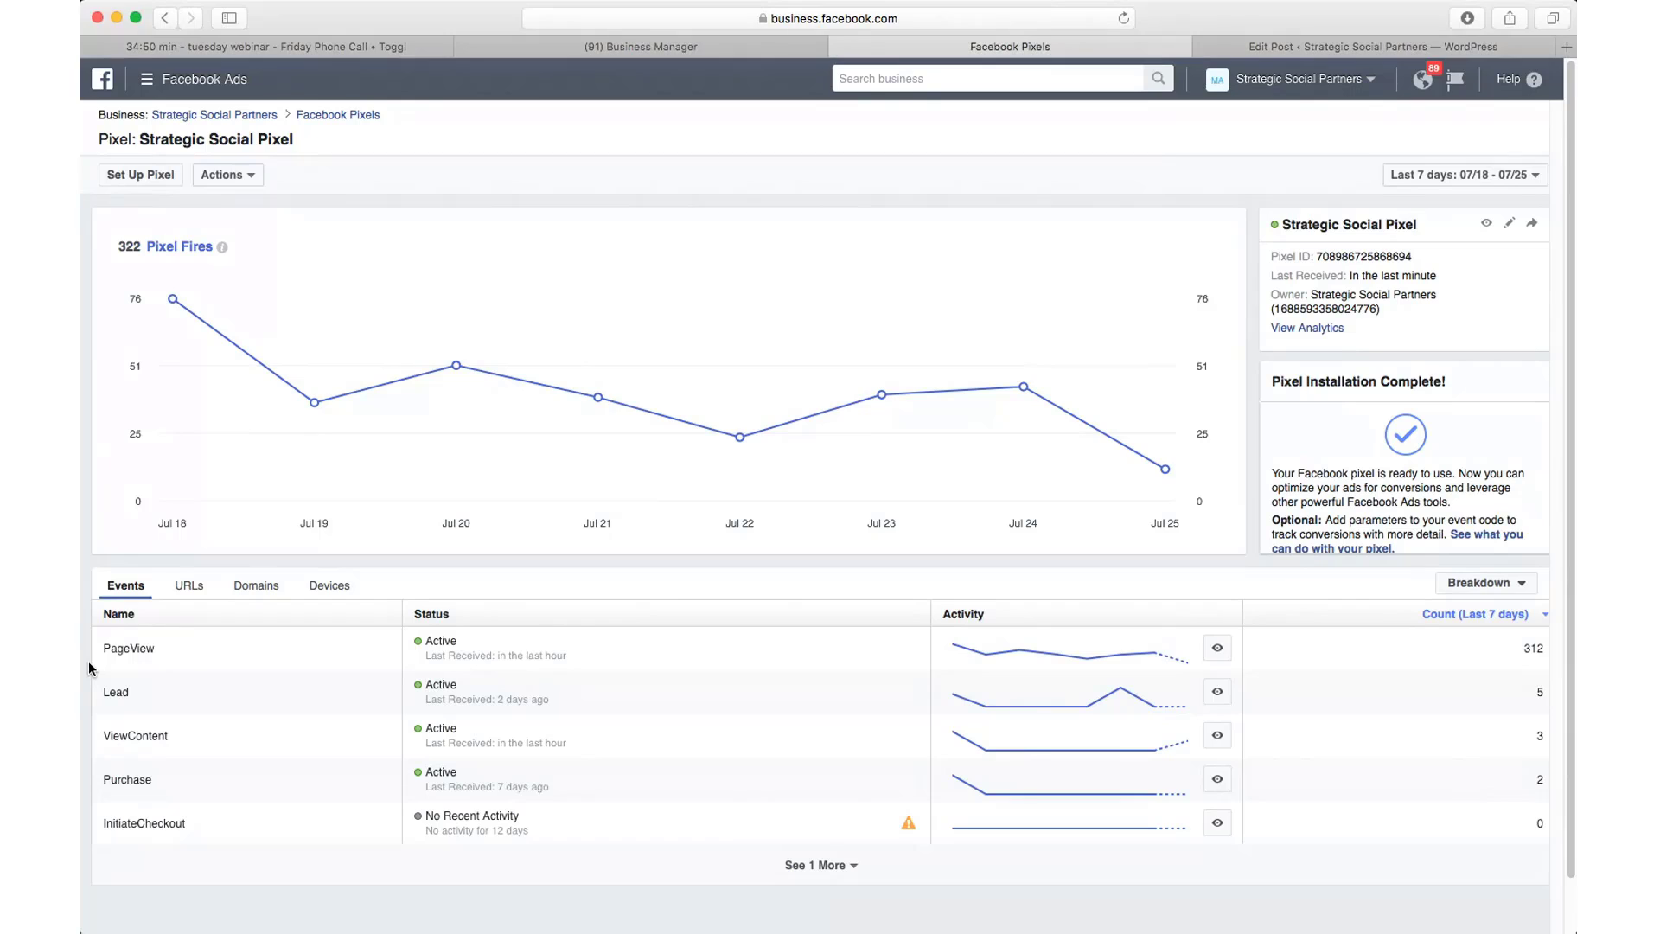
{"action": "left_click", "coordinate": [249, 176]}
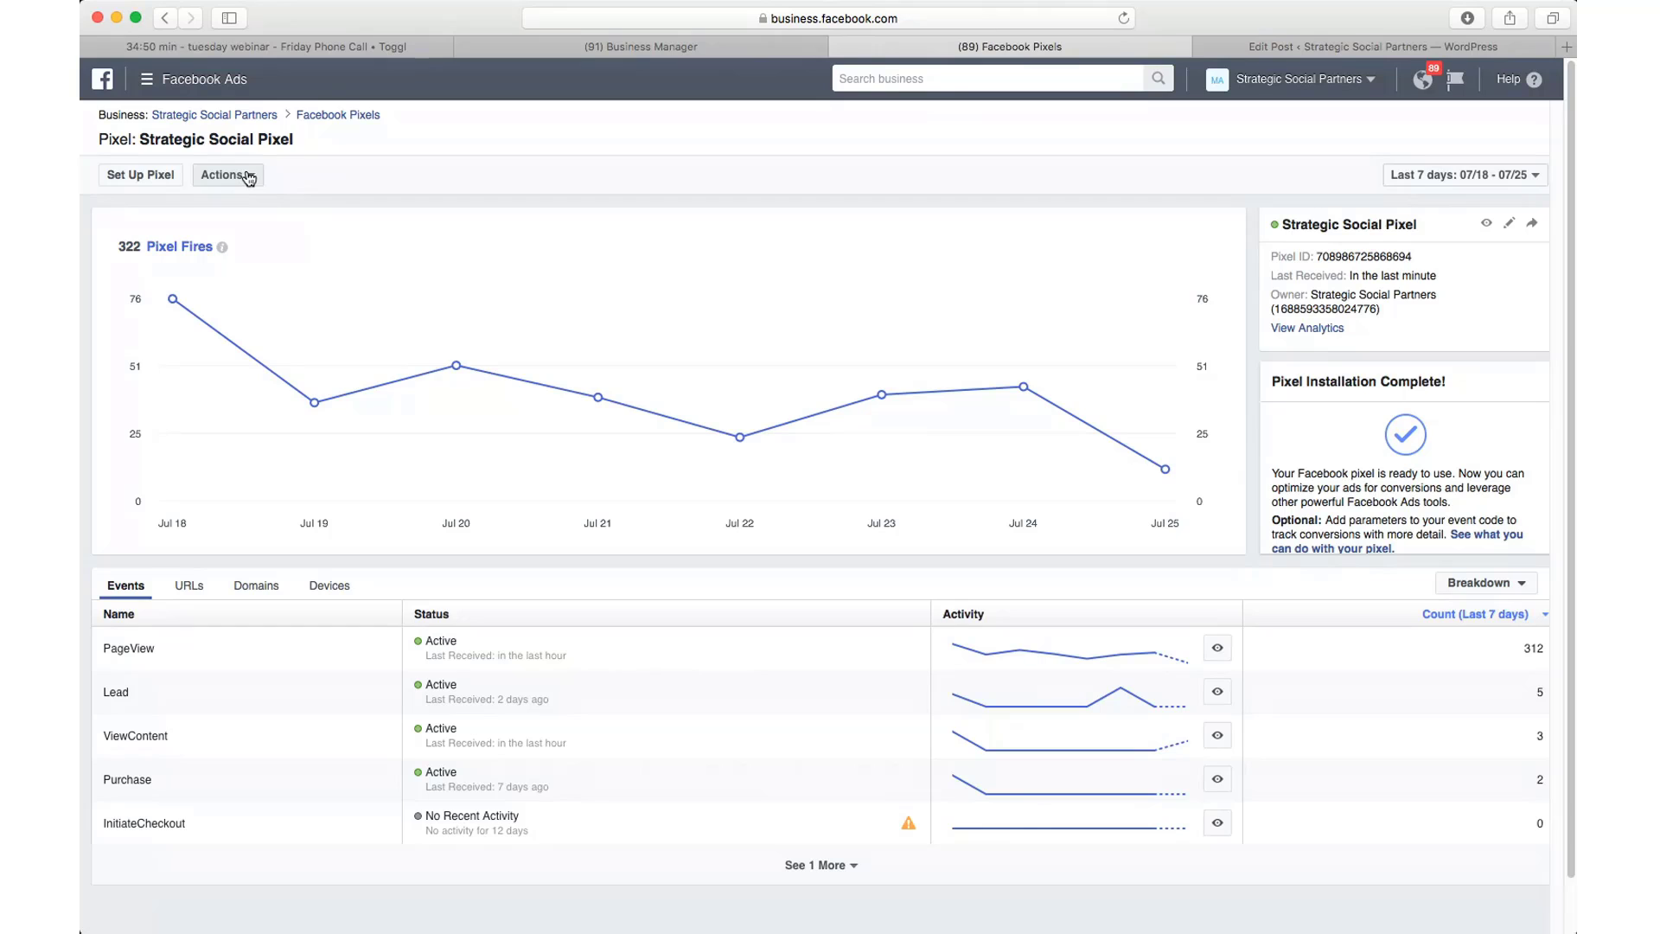
{"action": "left_click", "coordinate": [254, 179]}
{"action": "left_click", "coordinate": [251, 178]}
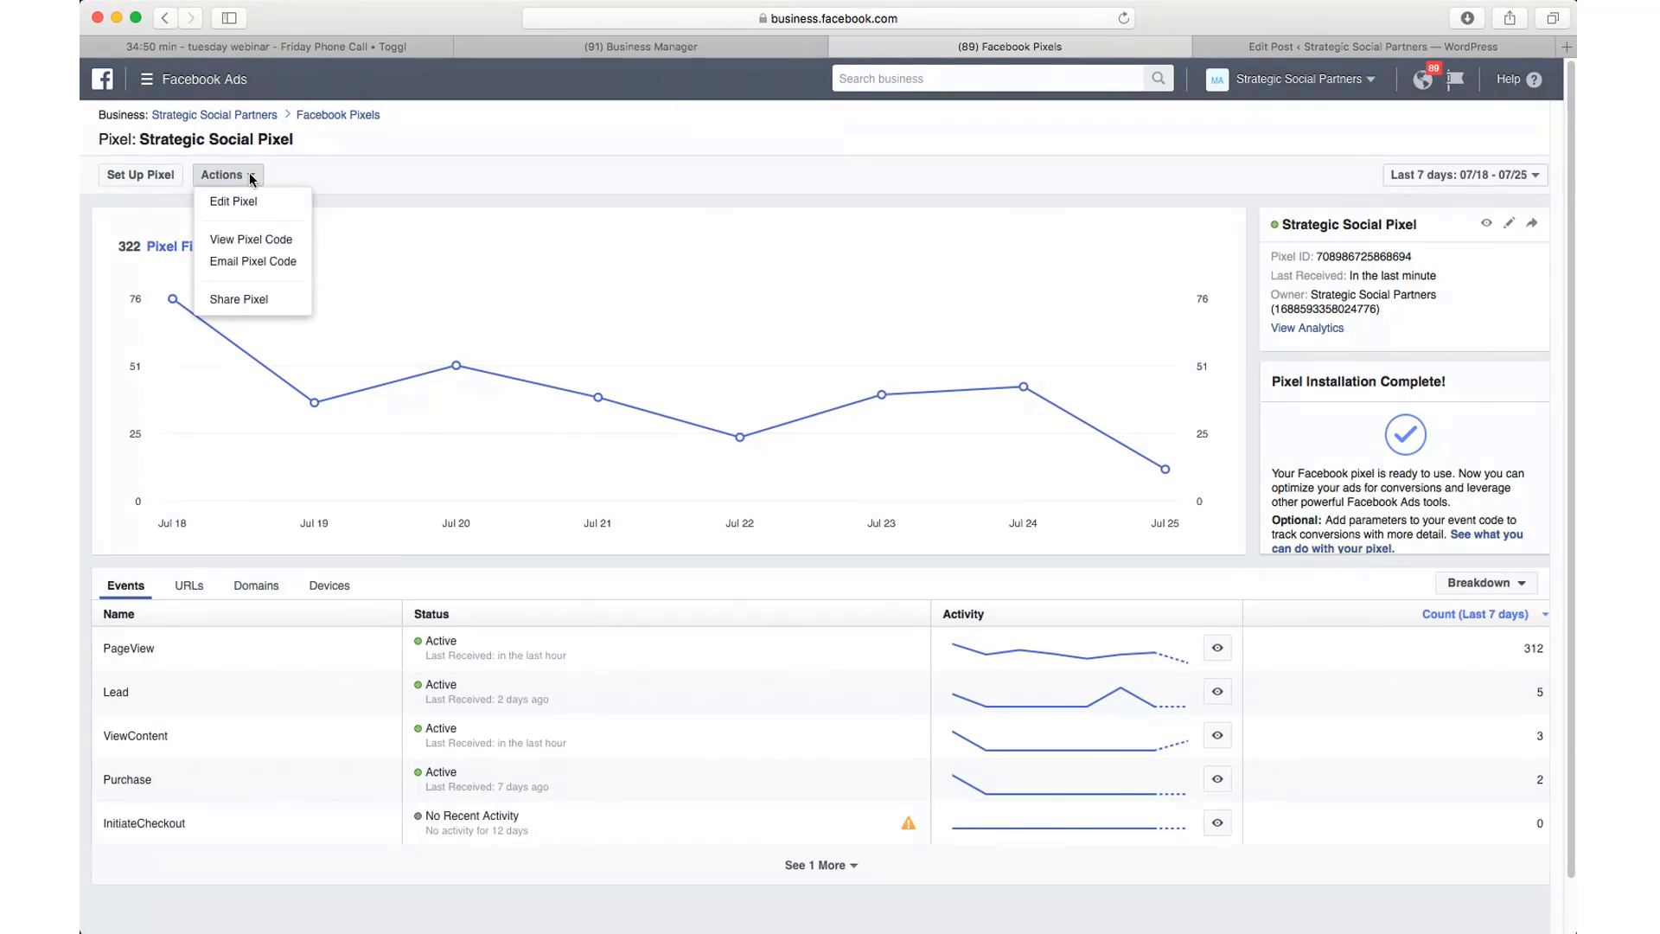
{"action": "left_click", "coordinate": [251, 178]}
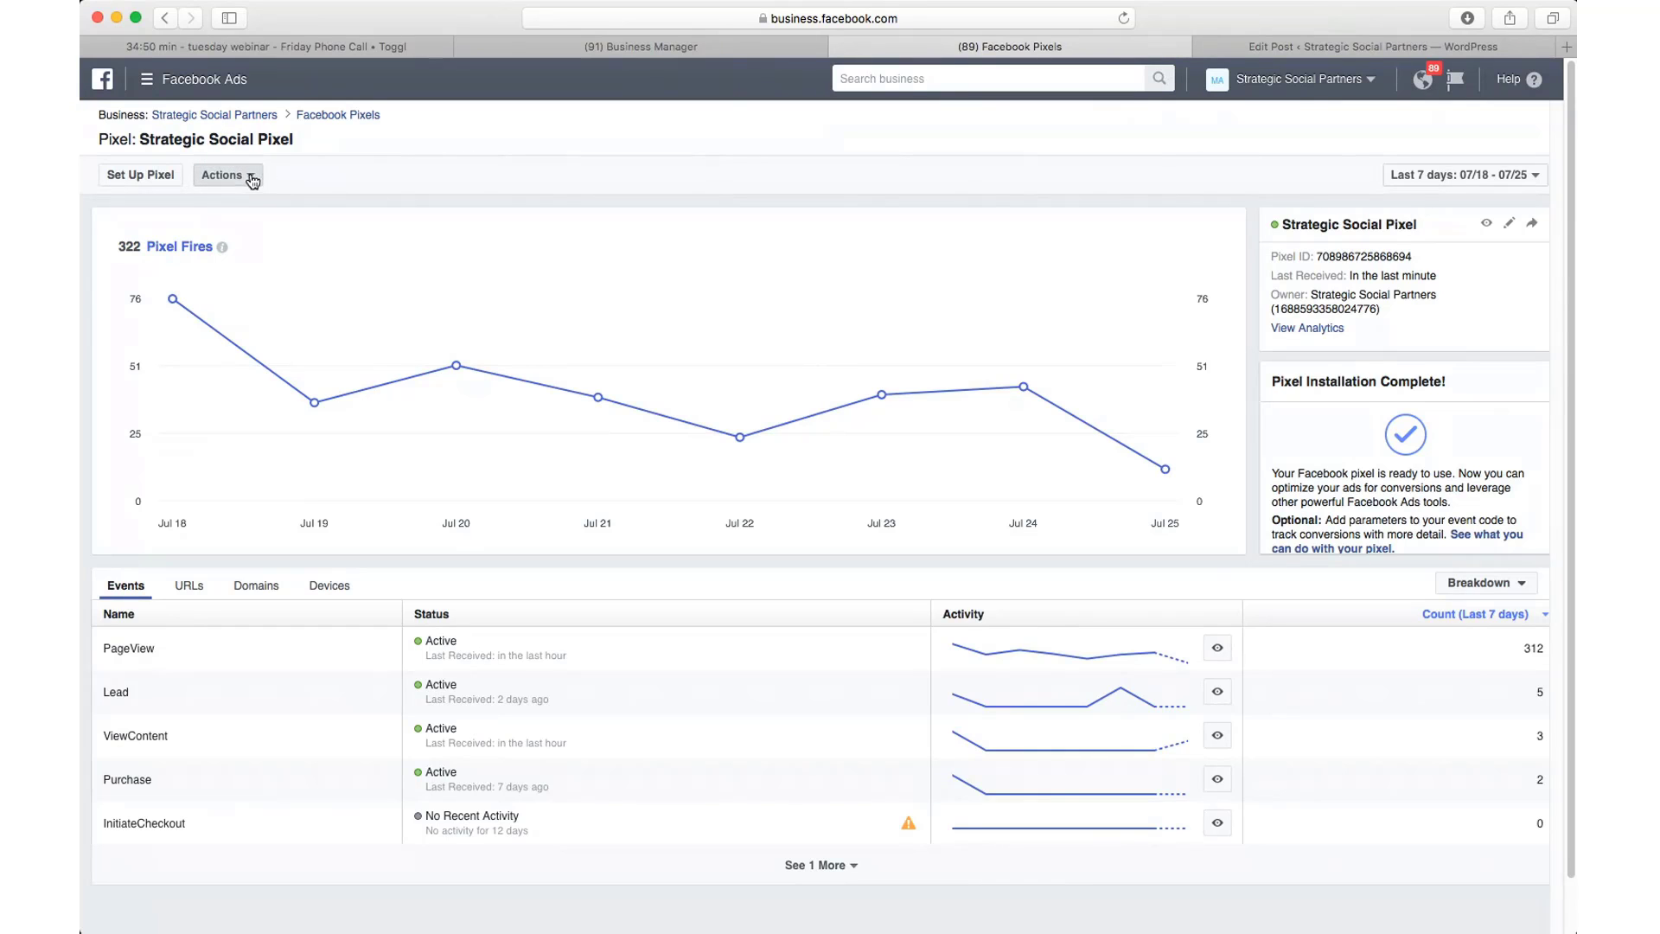
{"action": "left_click", "coordinate": [252, 177]}
Step: Open the pixel's installation code and review the base code
{"action": "left_click", "coordinate": [249, 241]}
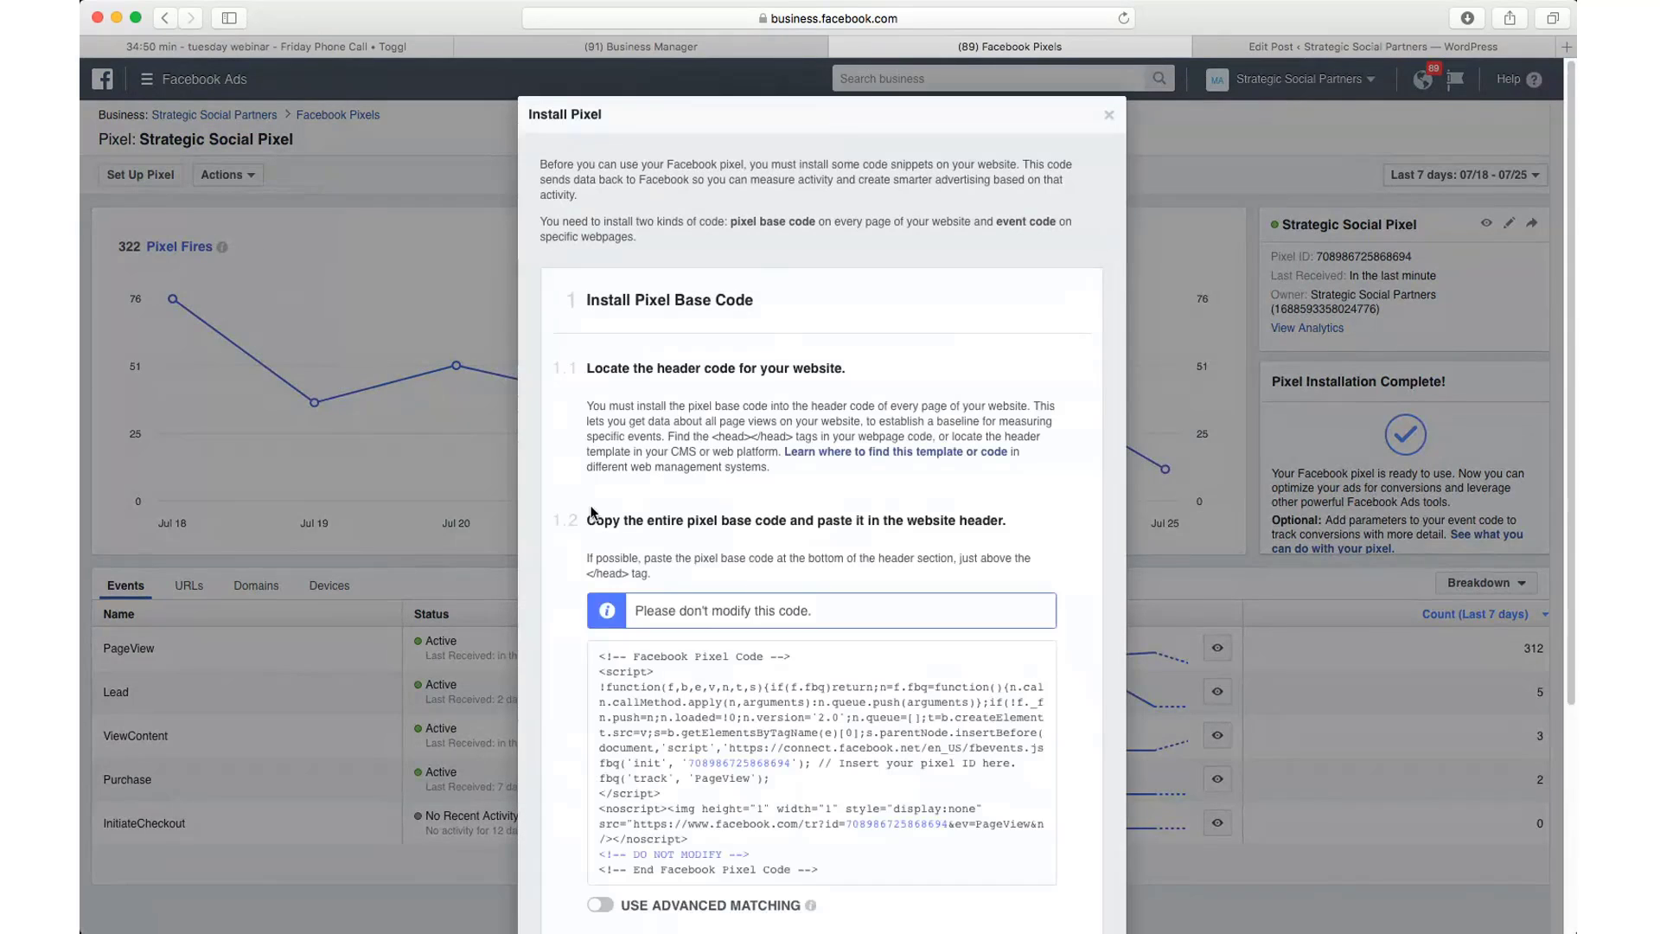
{"action": "scroll", "coordinate": [593, 512], "scroll_direction": "down", "scroll_amount": 3}
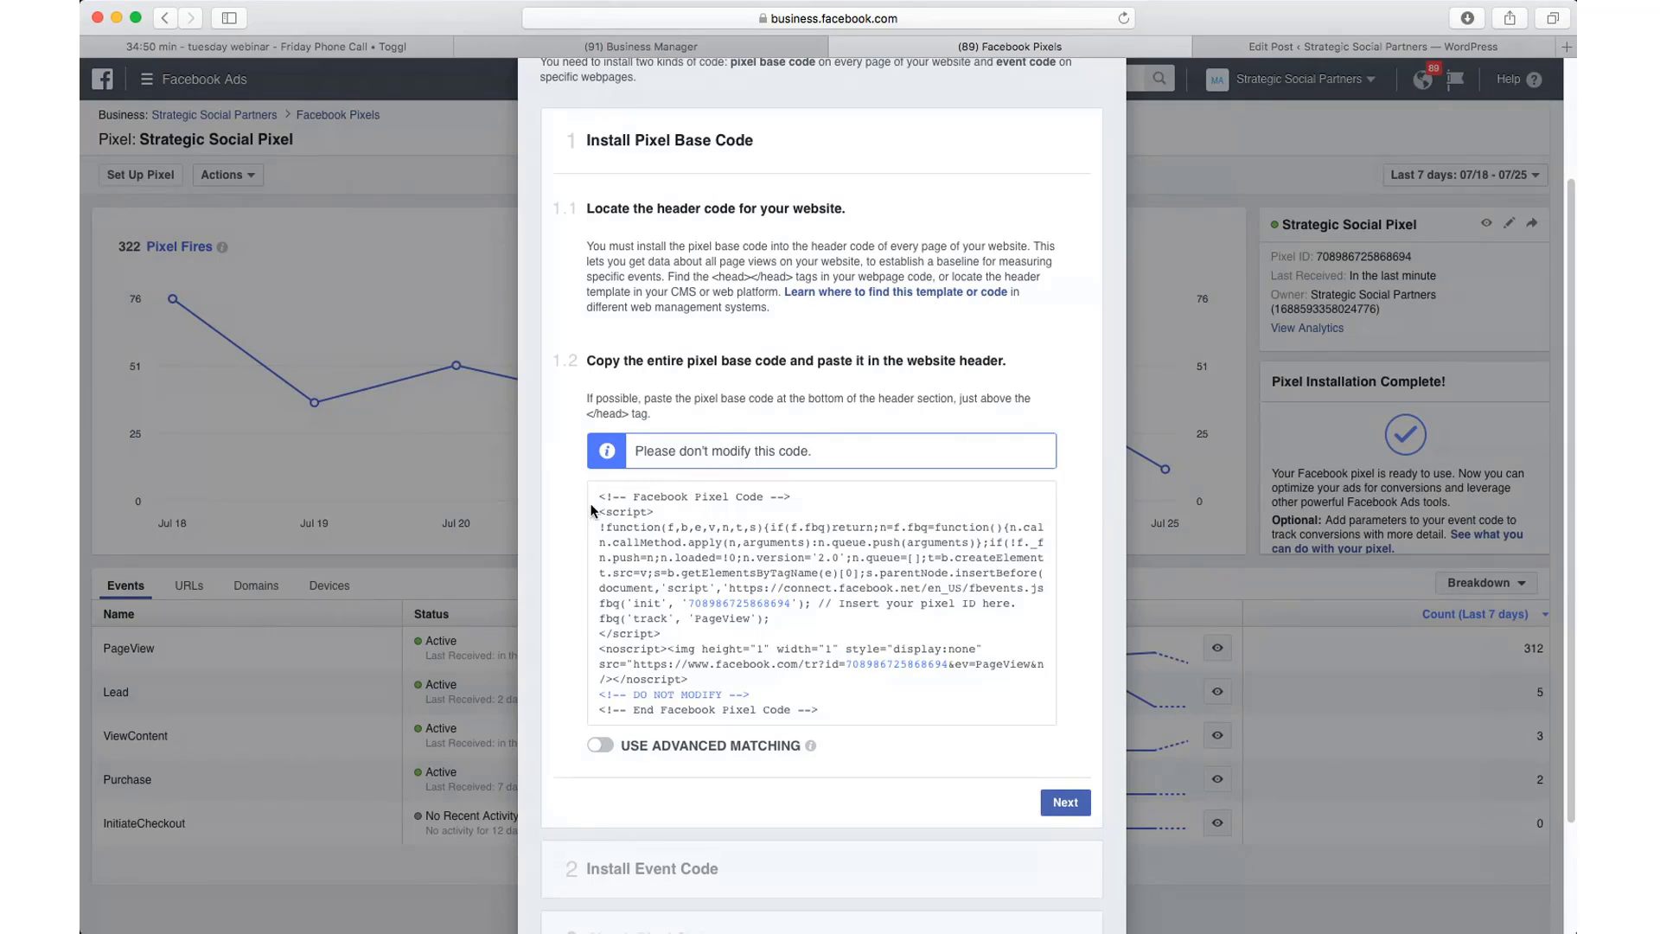
{"action": "mouse_move", "coordinate": [596, 514]}
{"action": "mouse_move", "coordinate": [660, 580]}
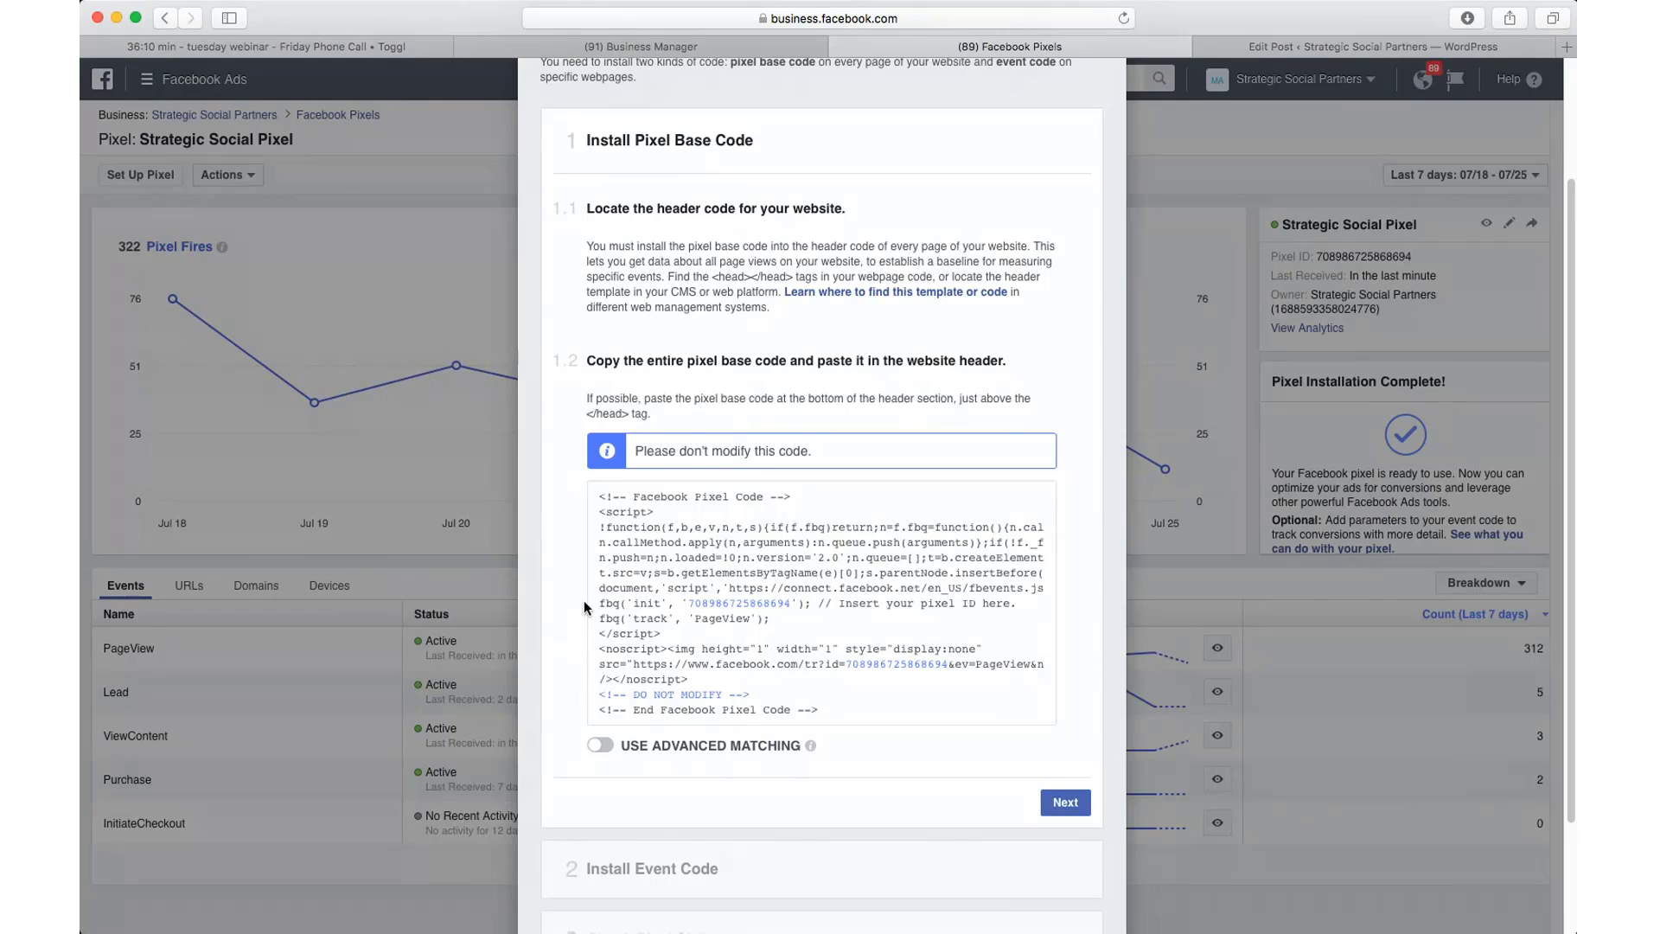
{"action": "scroll", "coordinate": [583, 600], "scroll_direction": "down", "scroll_amount": 2}
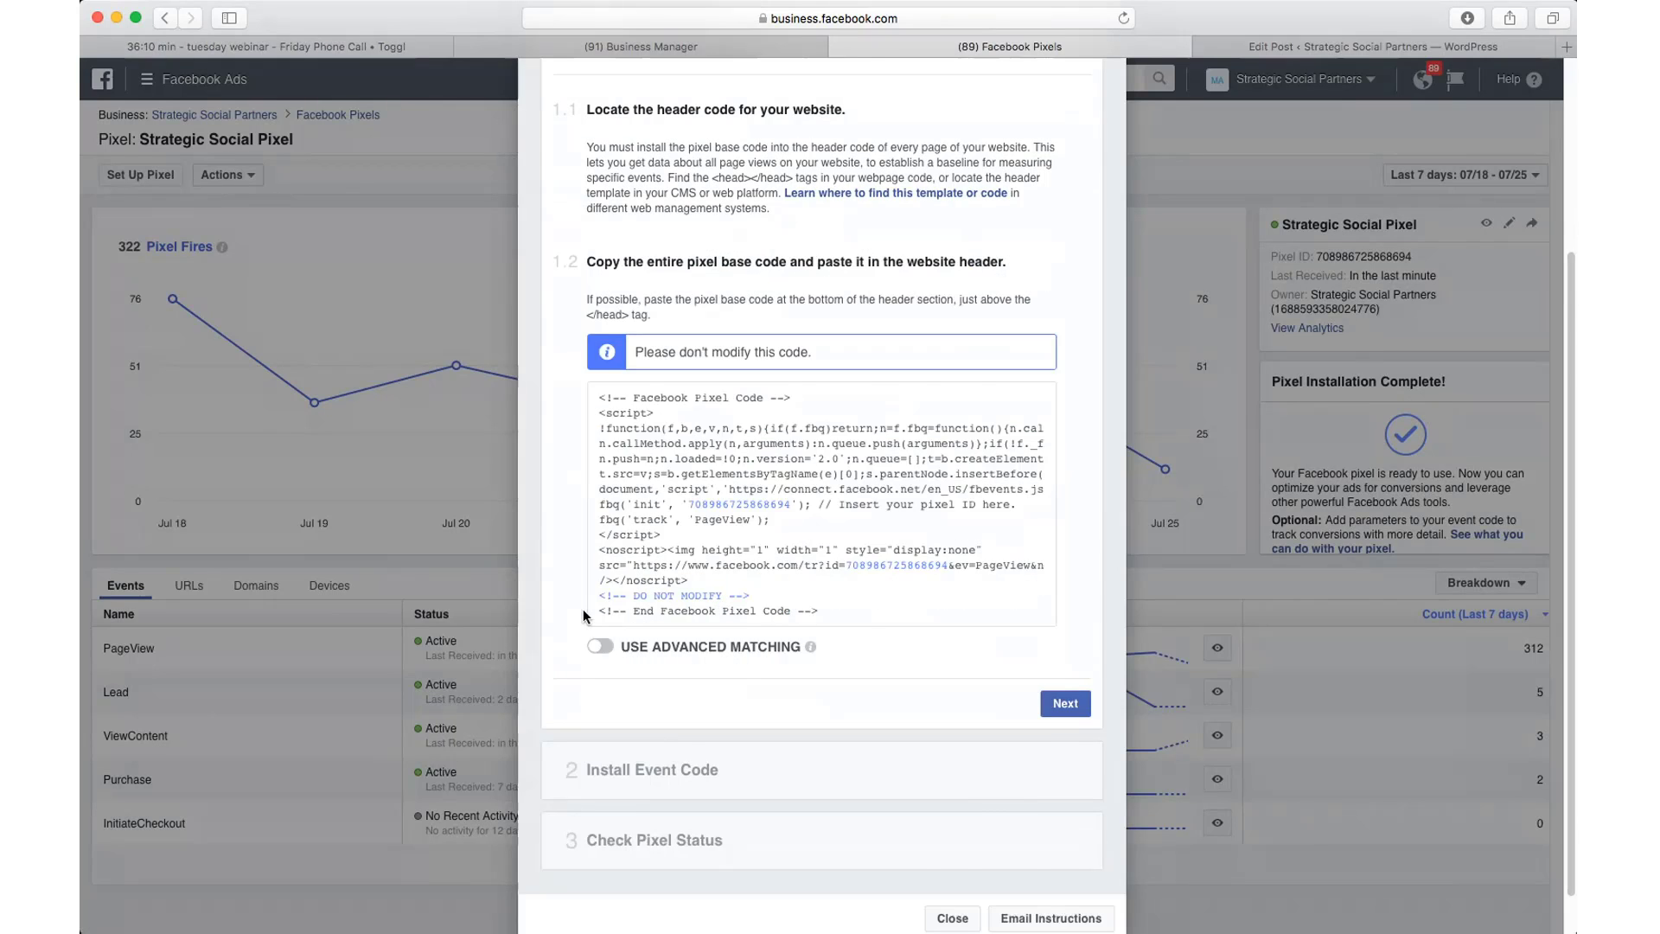
{"action": "scroll", "coordinate": [584, 615], "scroll_direction": "down", "scroll_amount": 1}
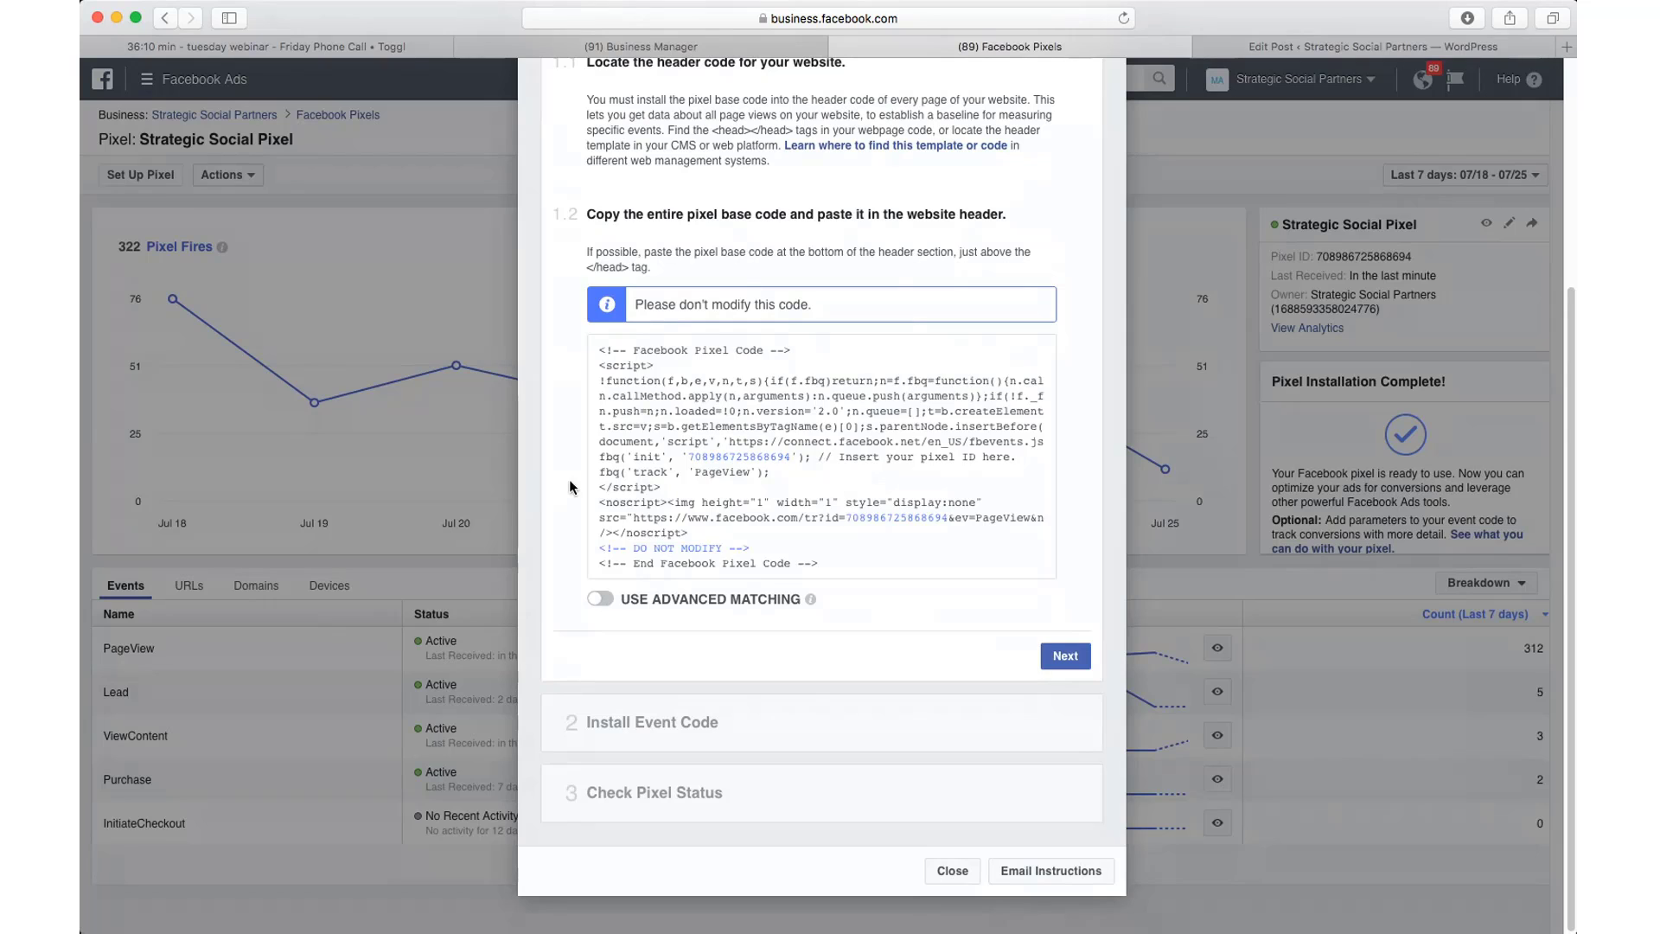
Step: Advance to the Install Event Code step and reveal the Lead event's recommended code
{"action": "mouse_move", "coordinate": [609, 476]}
{"action": "left_click", "coordinate": [1066, 655]}
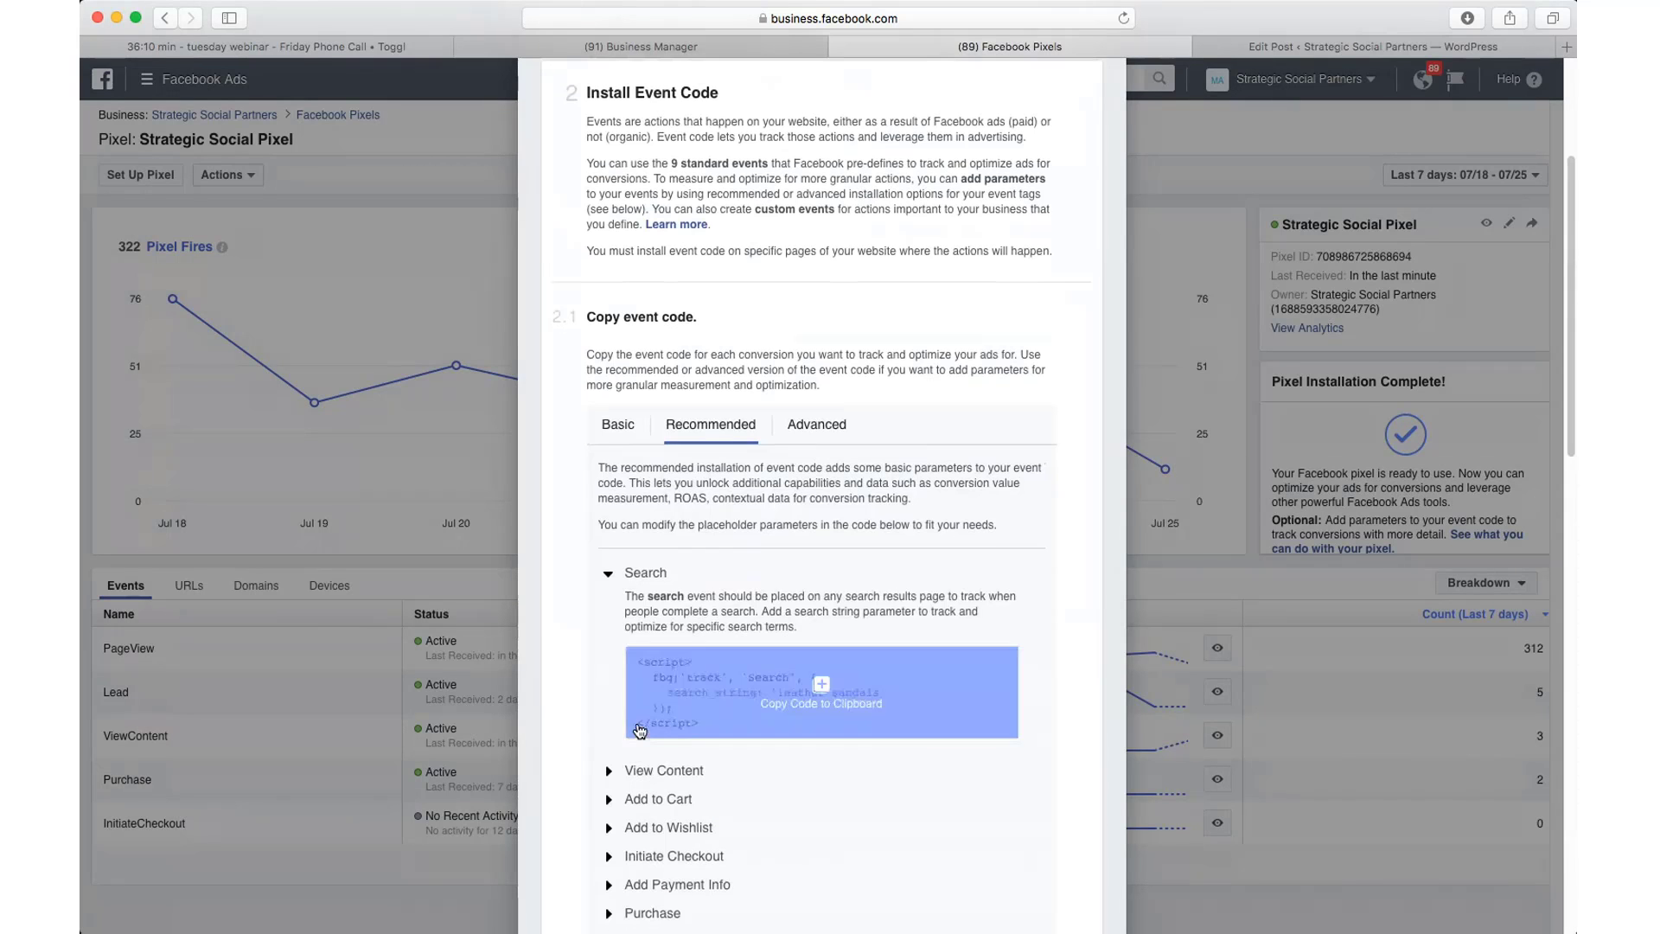
{"action": "scroll", "coordinate": [574, 734], "scroll_direction": "down", "scroll_amount": 3}
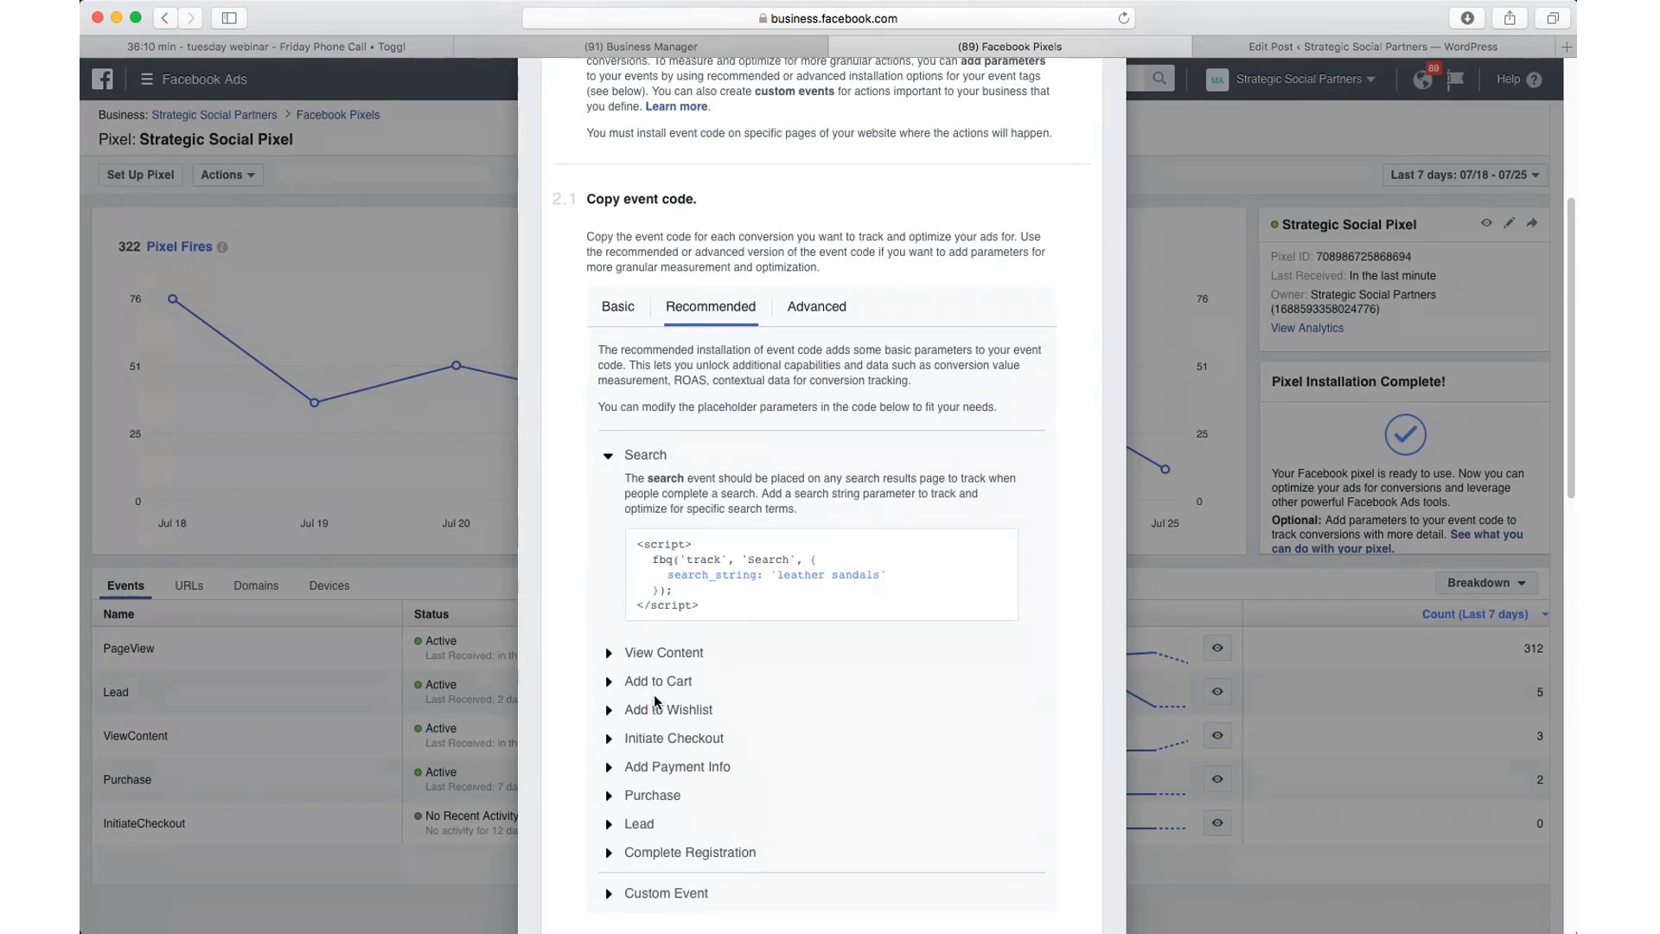
{"action": "scroll", "coordinate": [624, 735], "scroll_direction": "down", "scroll_amount": 1}
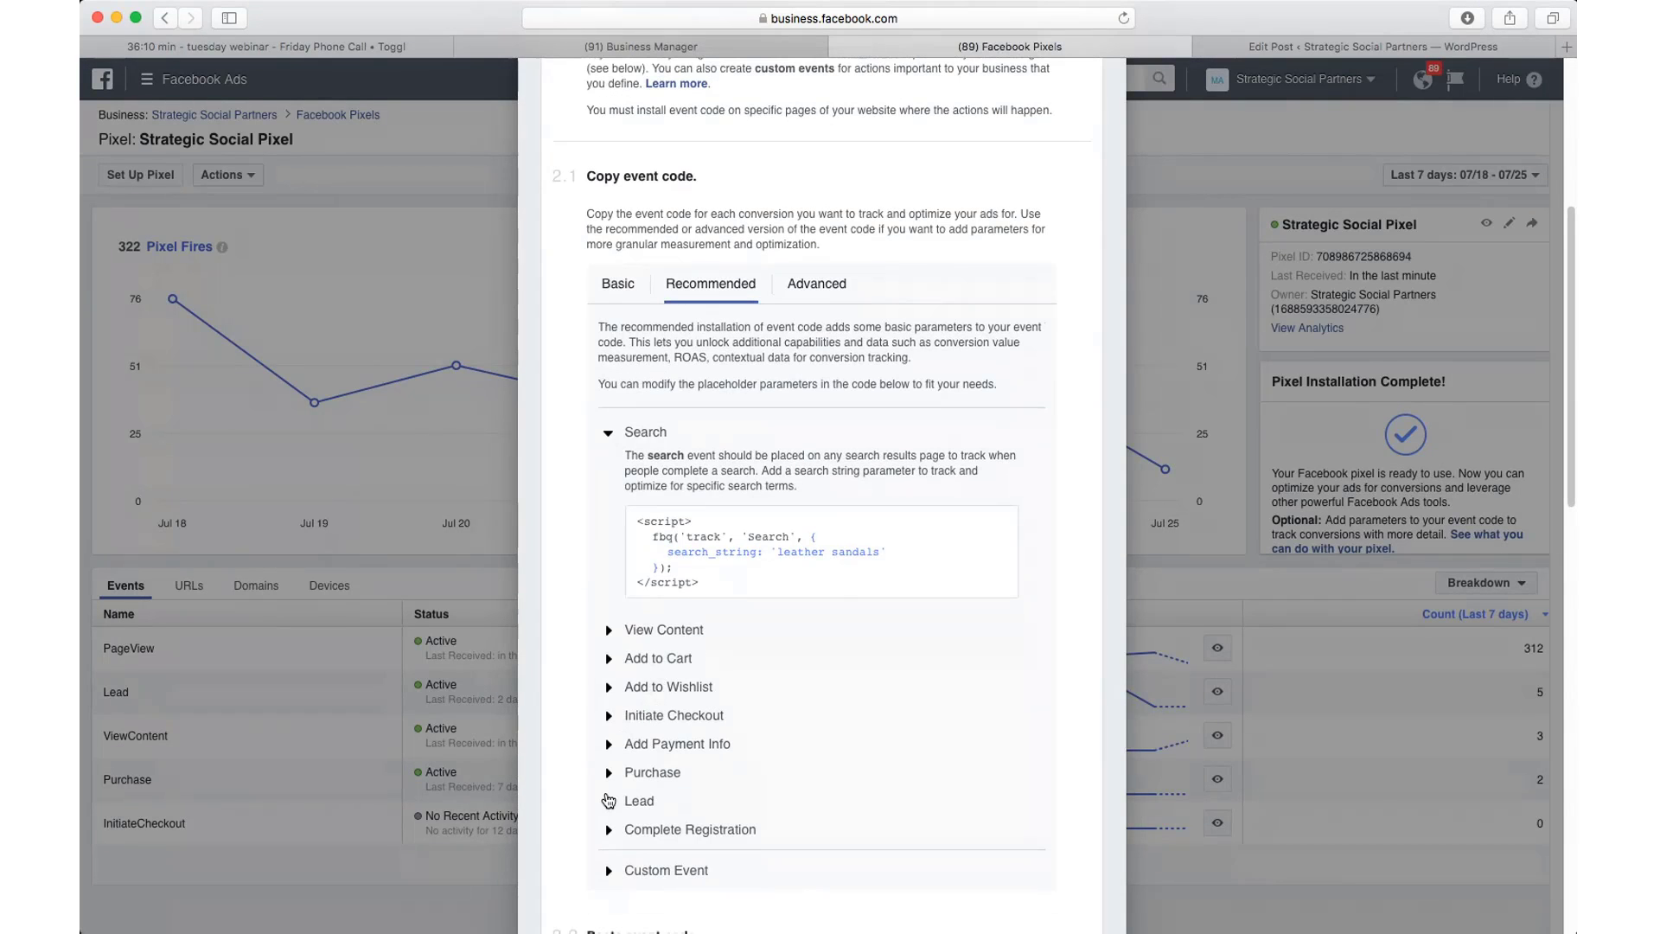
{"action": "left_click", "coordinate": [608, 800]}
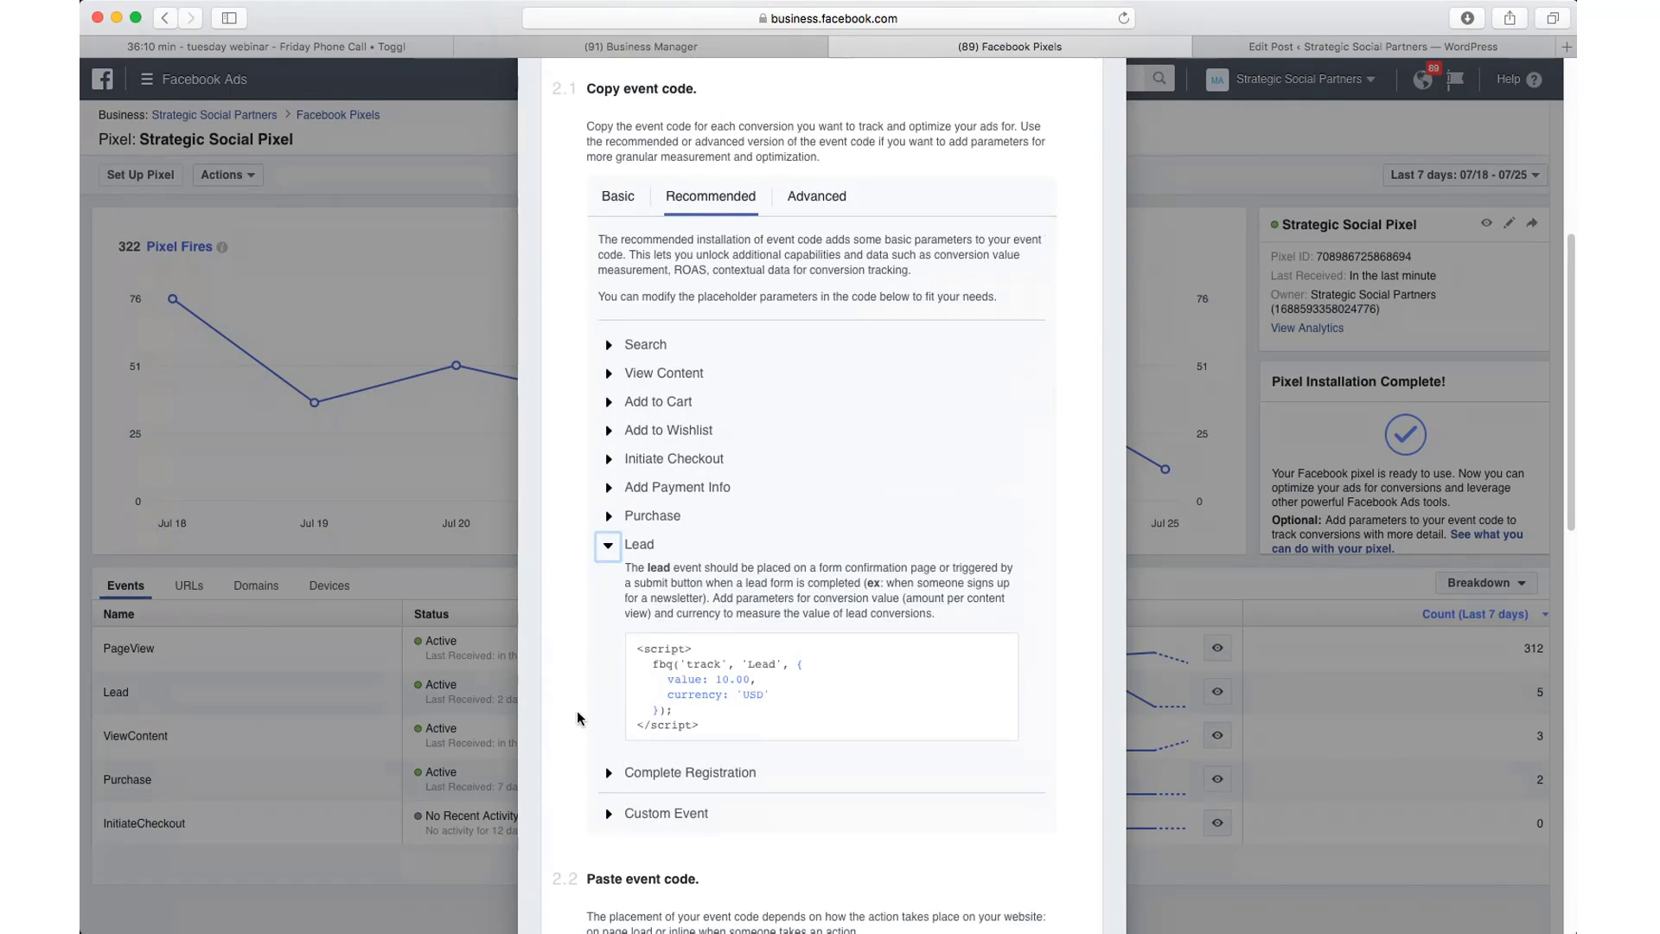
{"action": "mouse_move", "coordinate": [645, 651]}
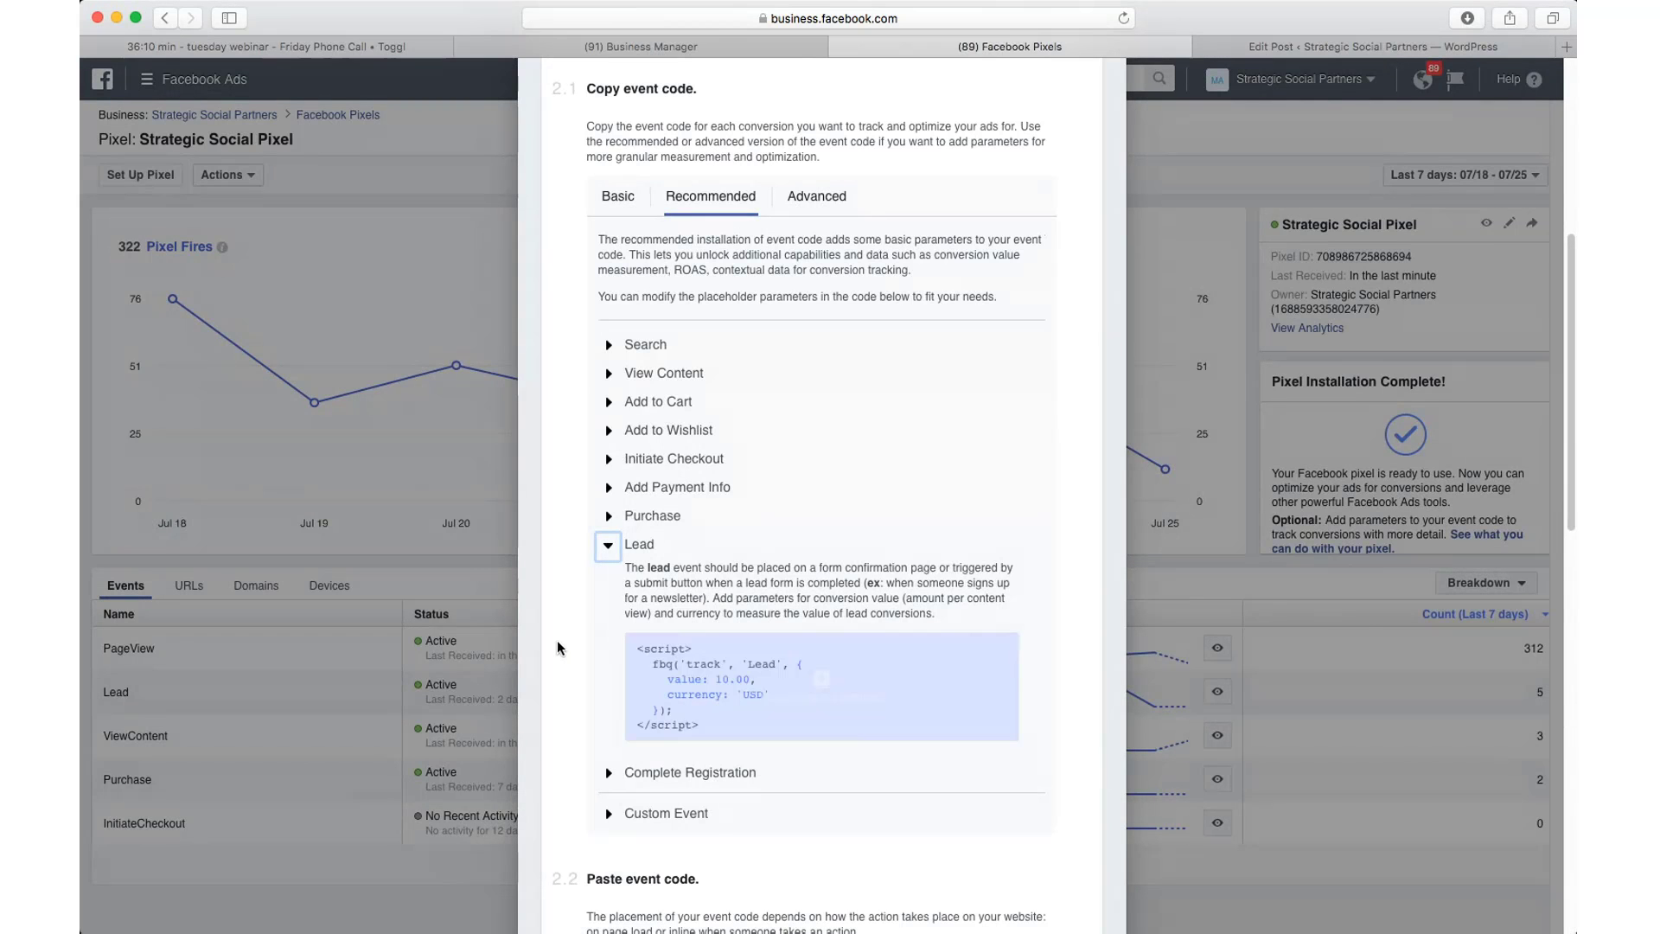
{"action": "scroll", "coordinate": [562, 605], "scroll_direction": "up", "scroll_amount": 5}
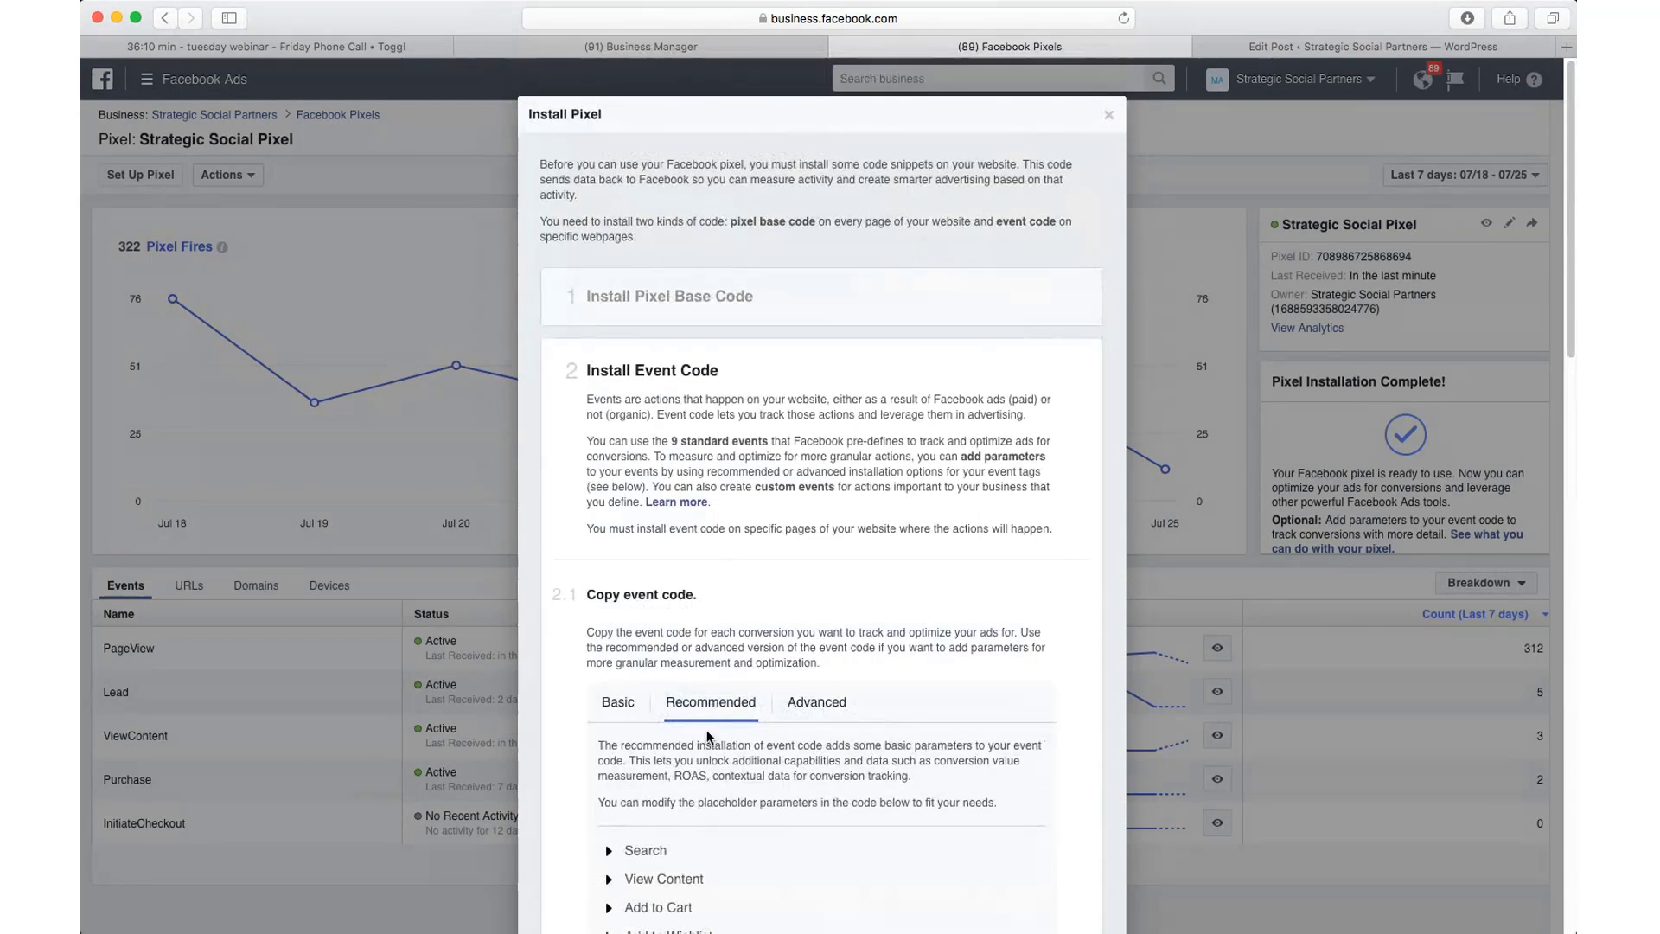
Step: Scroll through the event code, then return to the pixel base code step
{"action": "scroll", "coordinate": [691, 775], "scroll_direction": "down", "scroll_amount": 2}
{"action": "scroll", "coordinate": [692, 775], "scroll_direction": "down", "scroll_amount": 1}
{"action": "scroll", "coordinate": [597, 776], "scroll_direction": "up", "scroll_amount": 3}
{"action": "scroll", "coordinate": [632, 373], "scroll_direction": "down", "scroll_amount": 12}
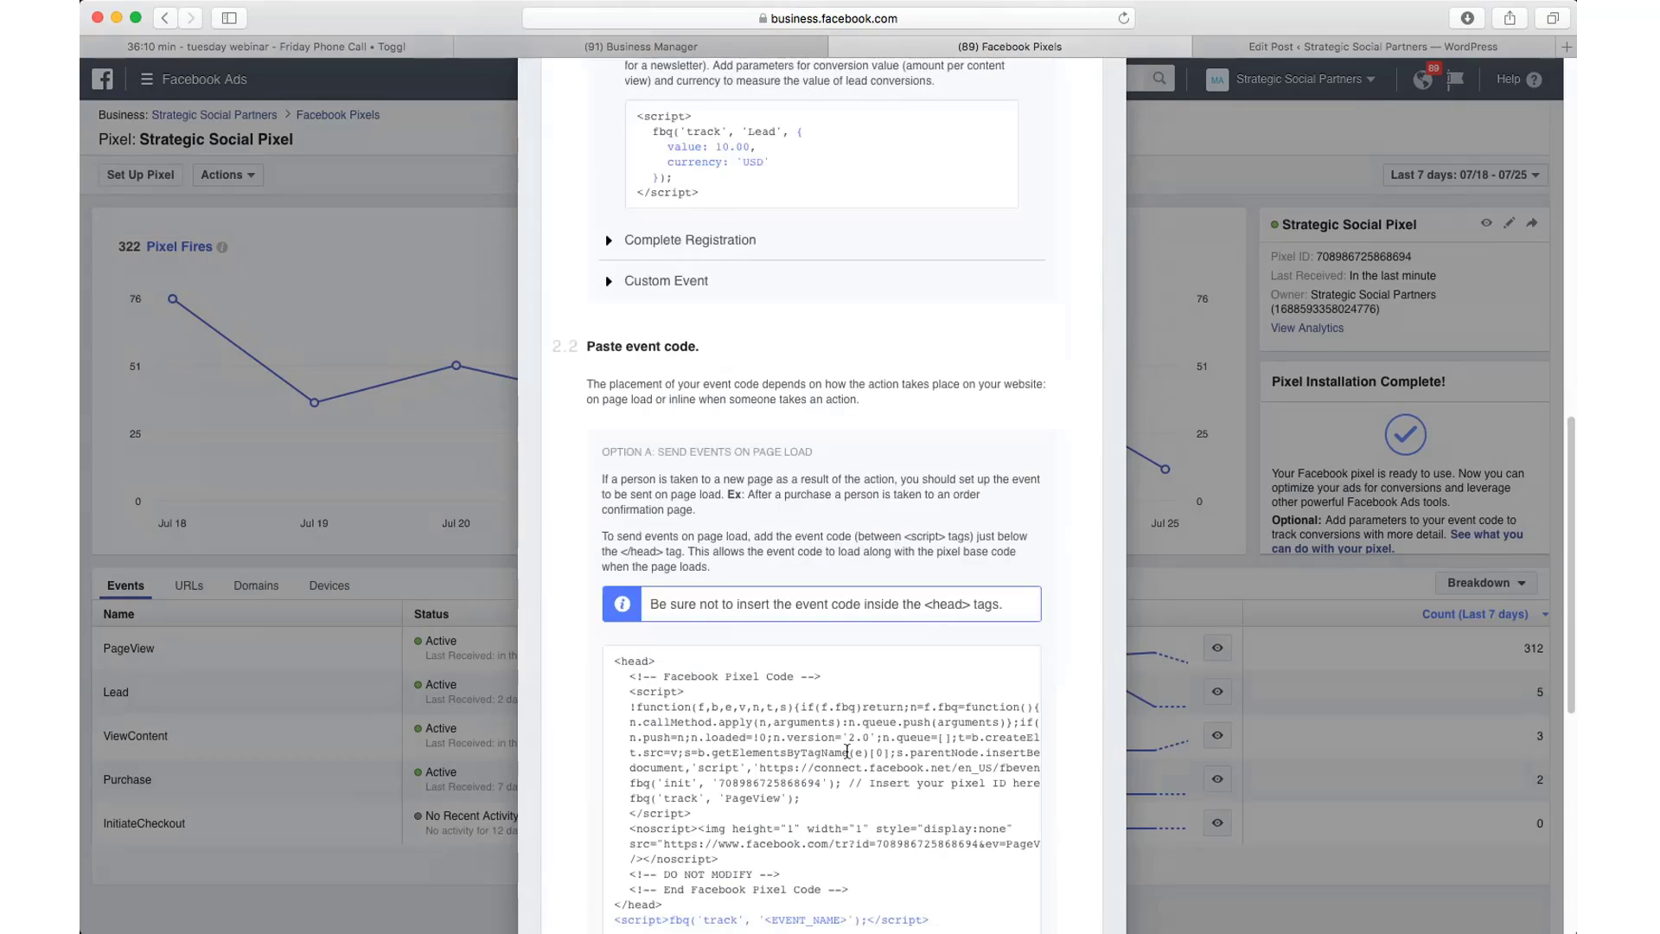
{"action": "scroll", "coordinate": [848, 752], "scroll_direction": "down", "scroll_amount": 5}
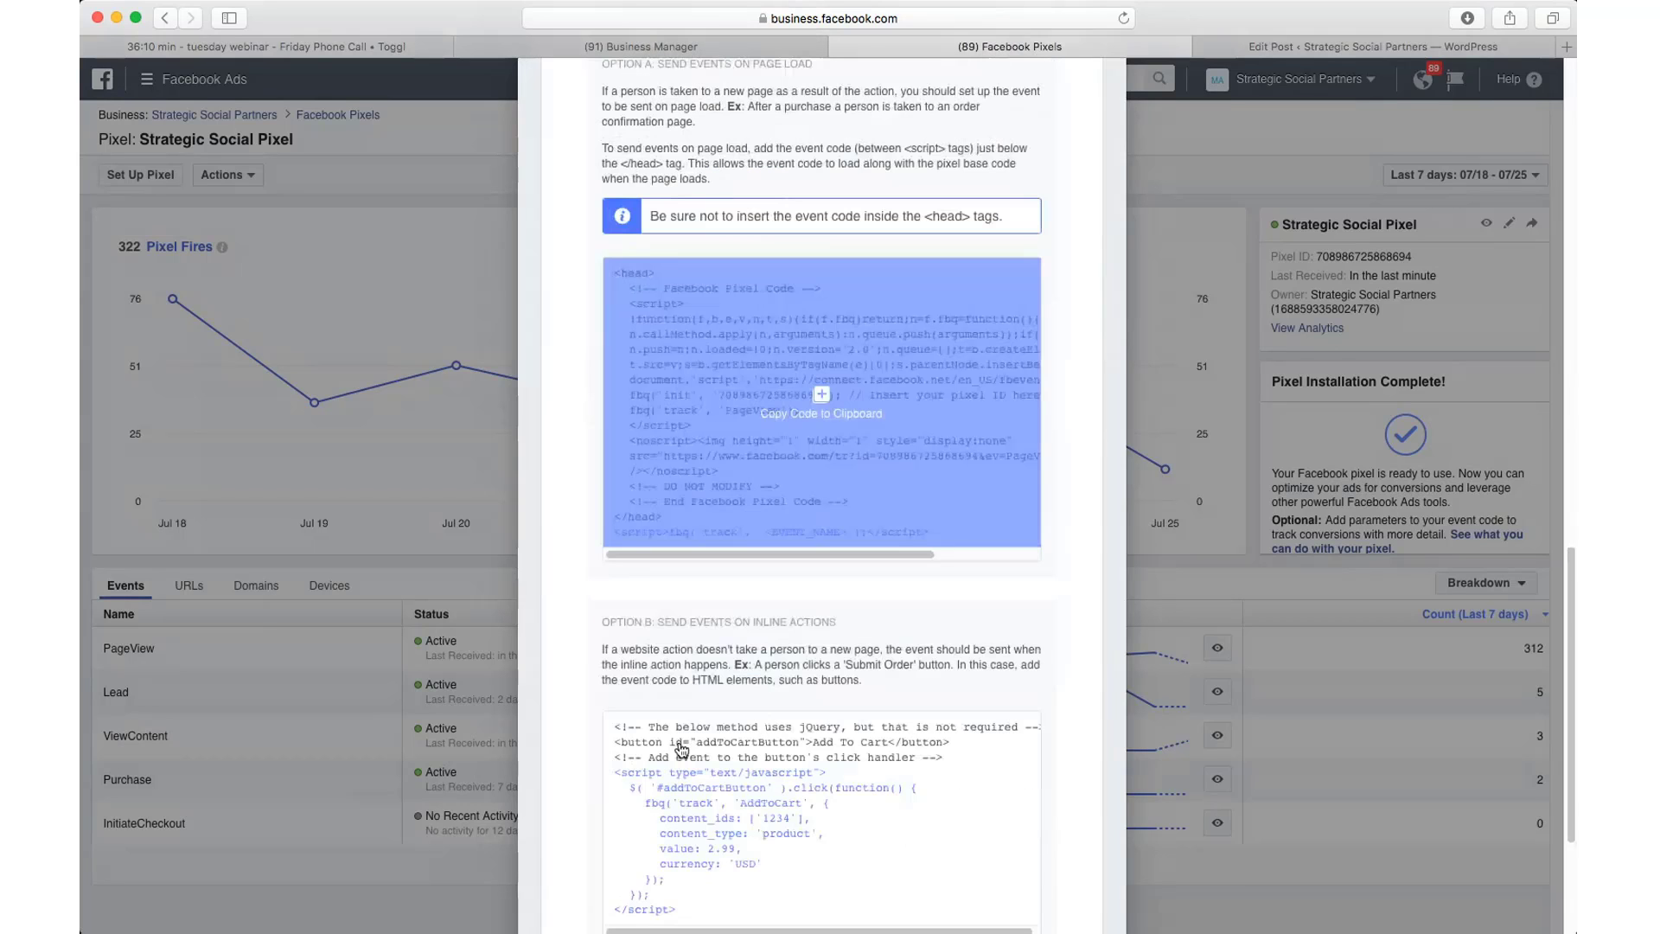
{"action": "scroll", "coordinate": [682, 750], "scroll_direction": "down", "scroll_amount": 3}
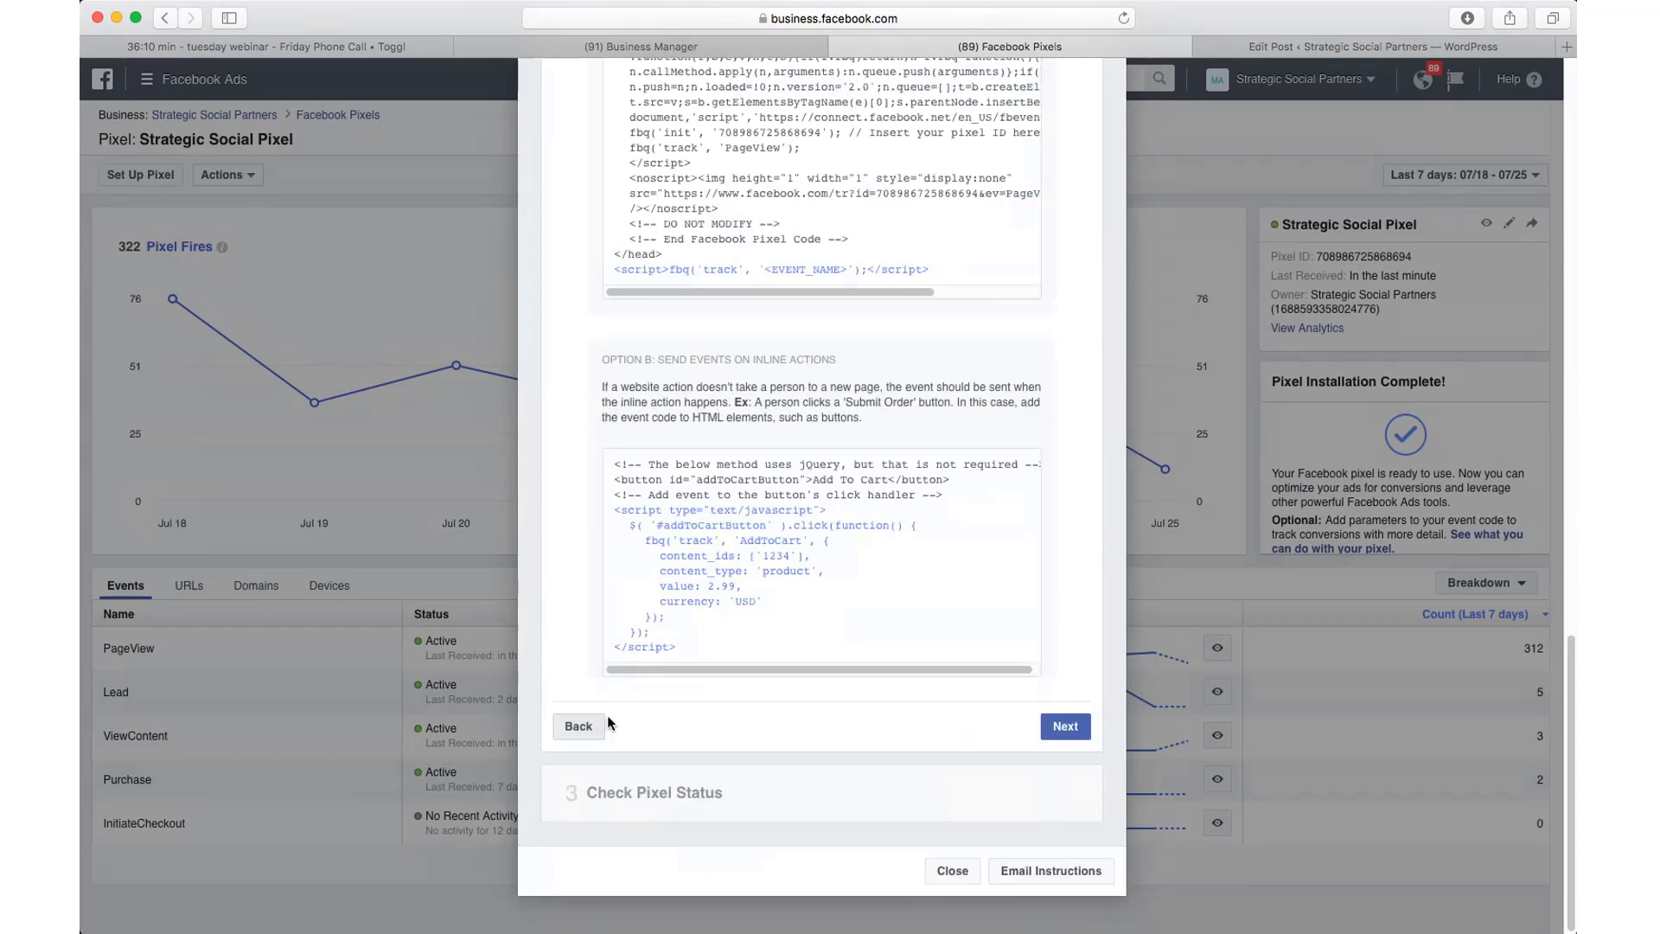
{"action": "left_click", "coordinate": [572, 627]}
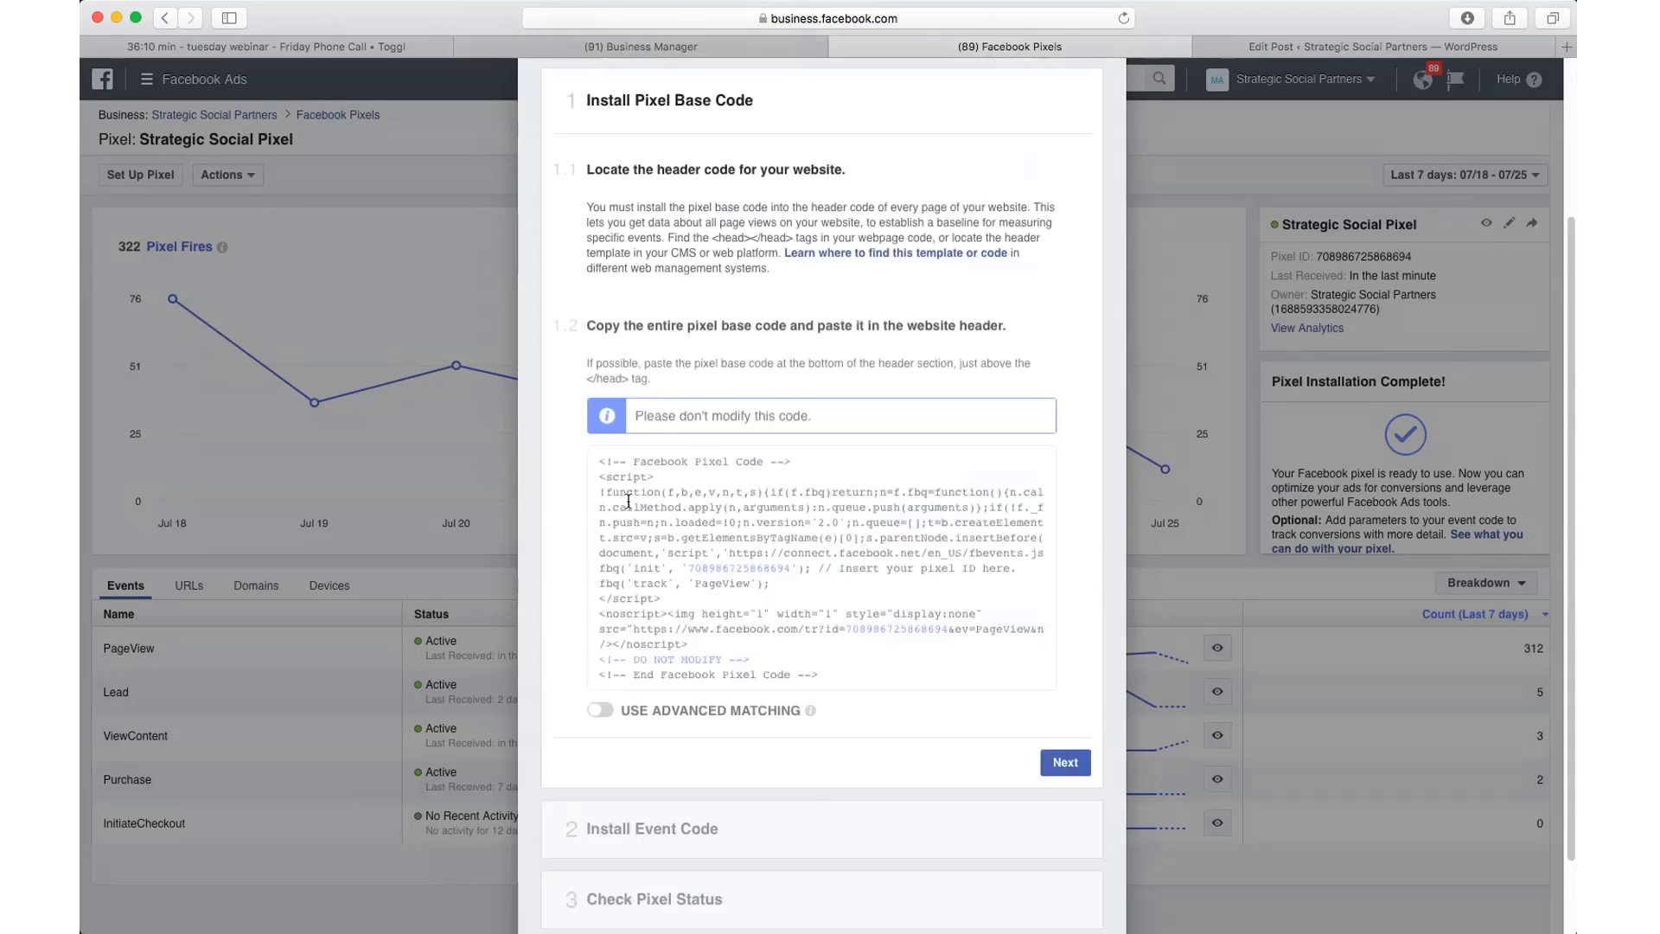
{"action": "scroll", "coordinate": [628, 506], "scroll_direction": "down", "scroll_amount": 4}
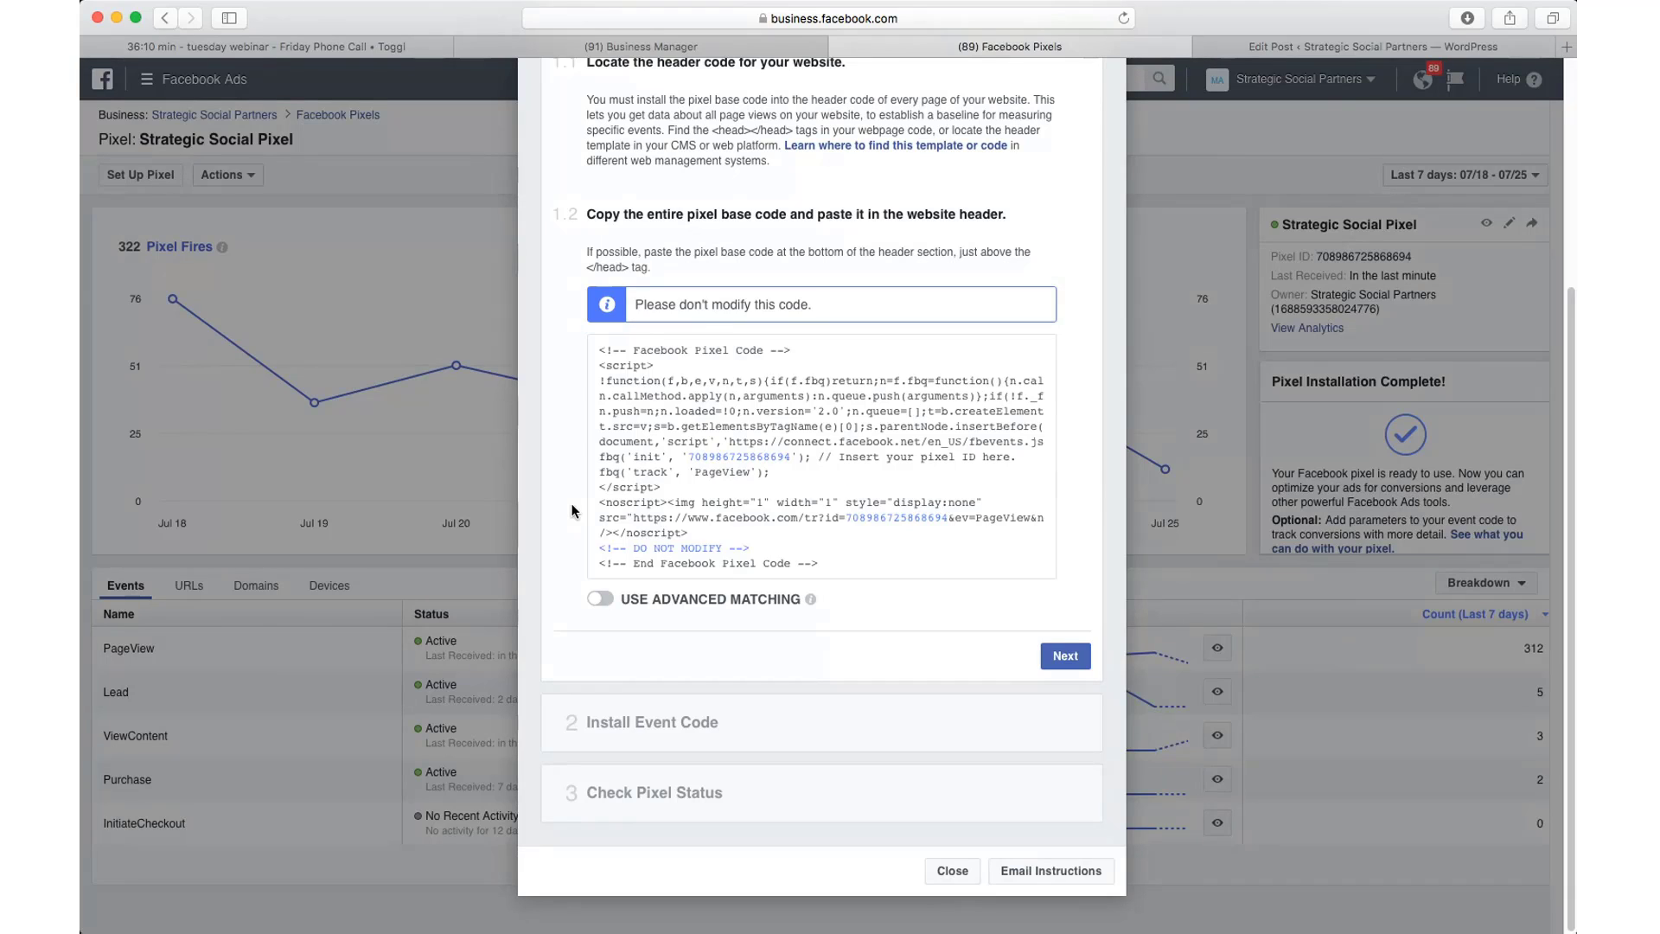
{"action": "mouse_move", "coordinate": [624, 502]}
Step: Close the Install Pixel dialog to return to the Strategic Social Pixel dashboard
{"action": "key", "text": "super+Tab"}
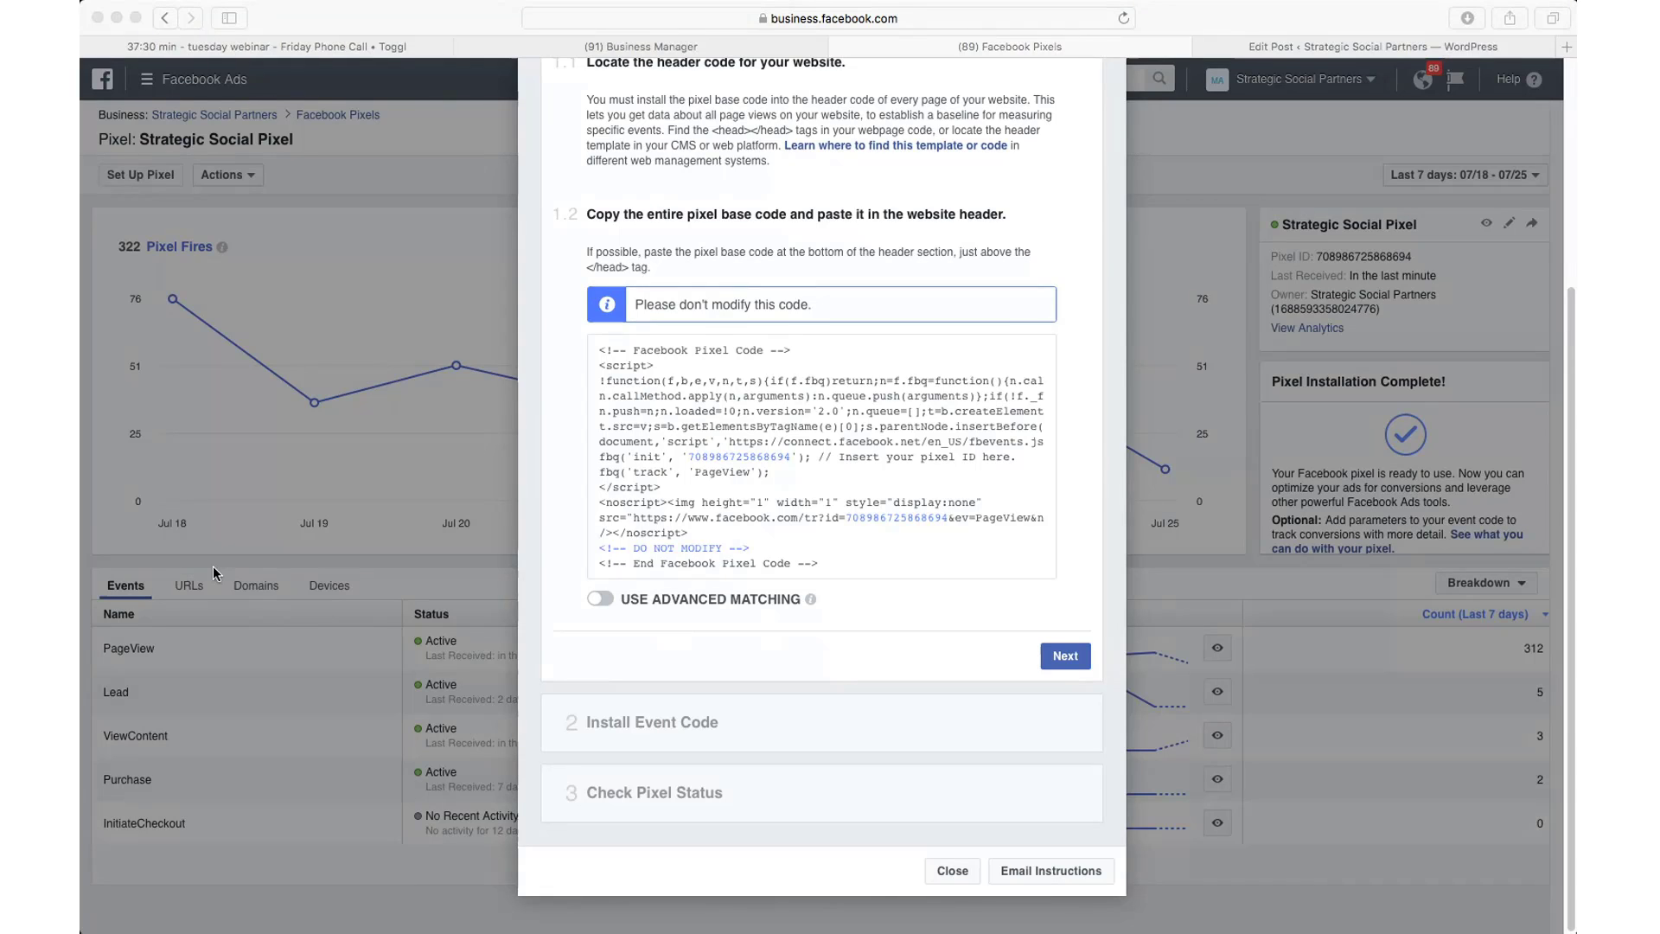
{"action": "left_click", "coordinate": [1032, 296]}
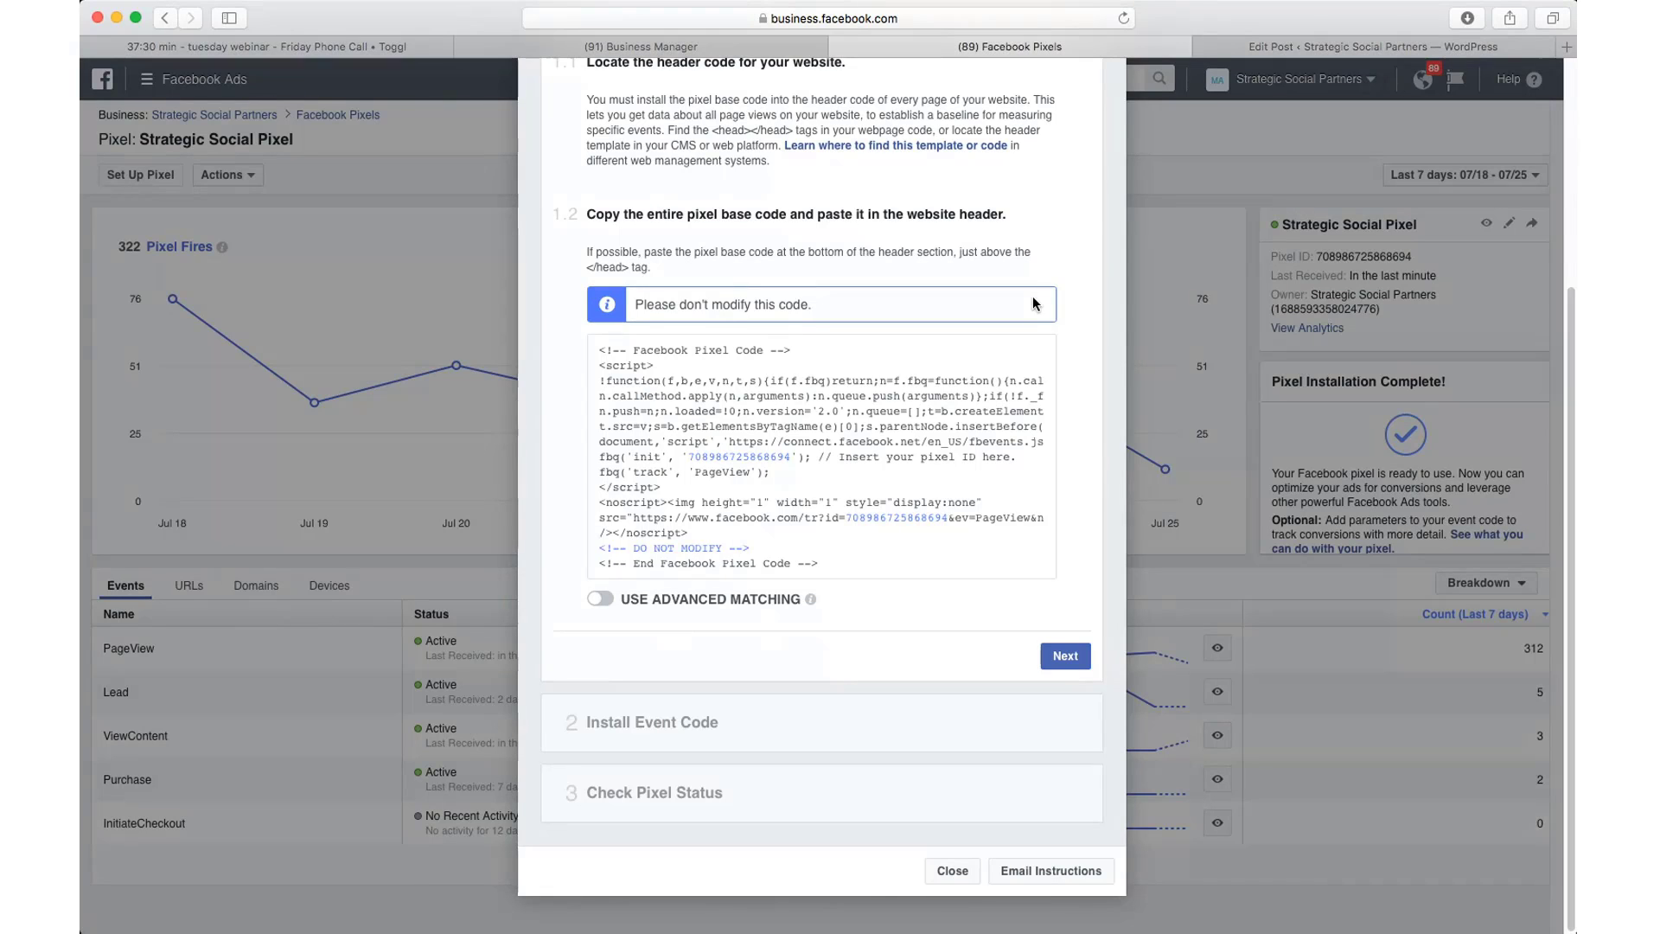
{"action": "scroll", "coordinate": [1032, 296], "scroll_direction": "up", "scroll_amount": 3}
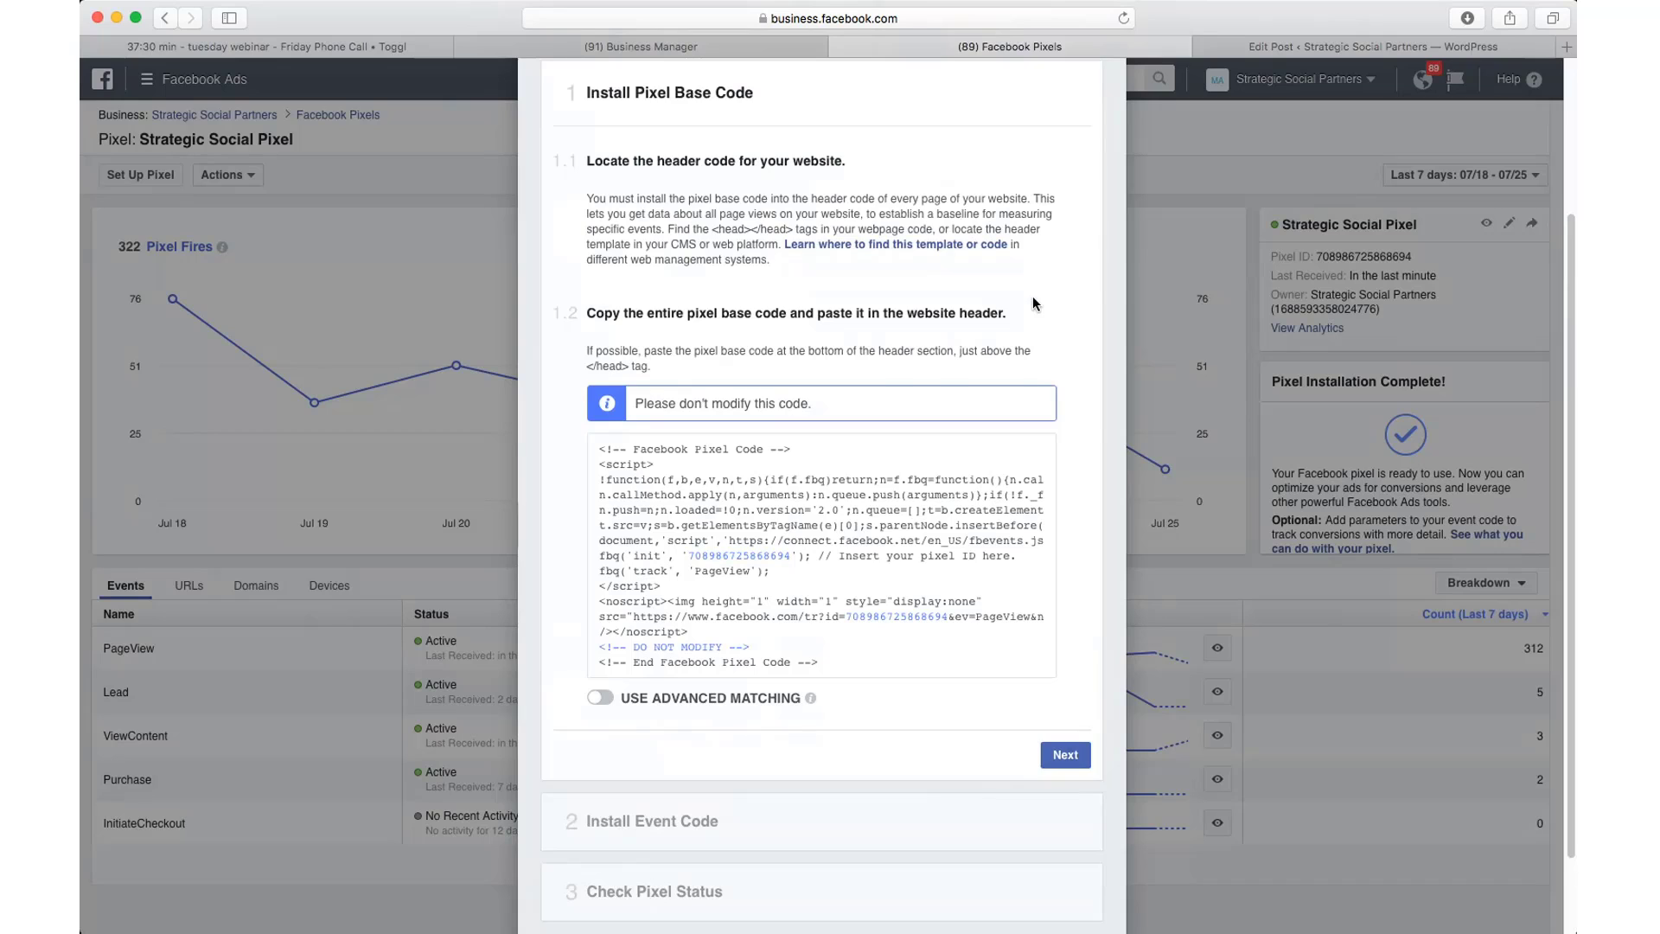
{"action": "scroll", "coordinate": [1032, 295], "scroll_direction": "up", "scroll_amount": 3}
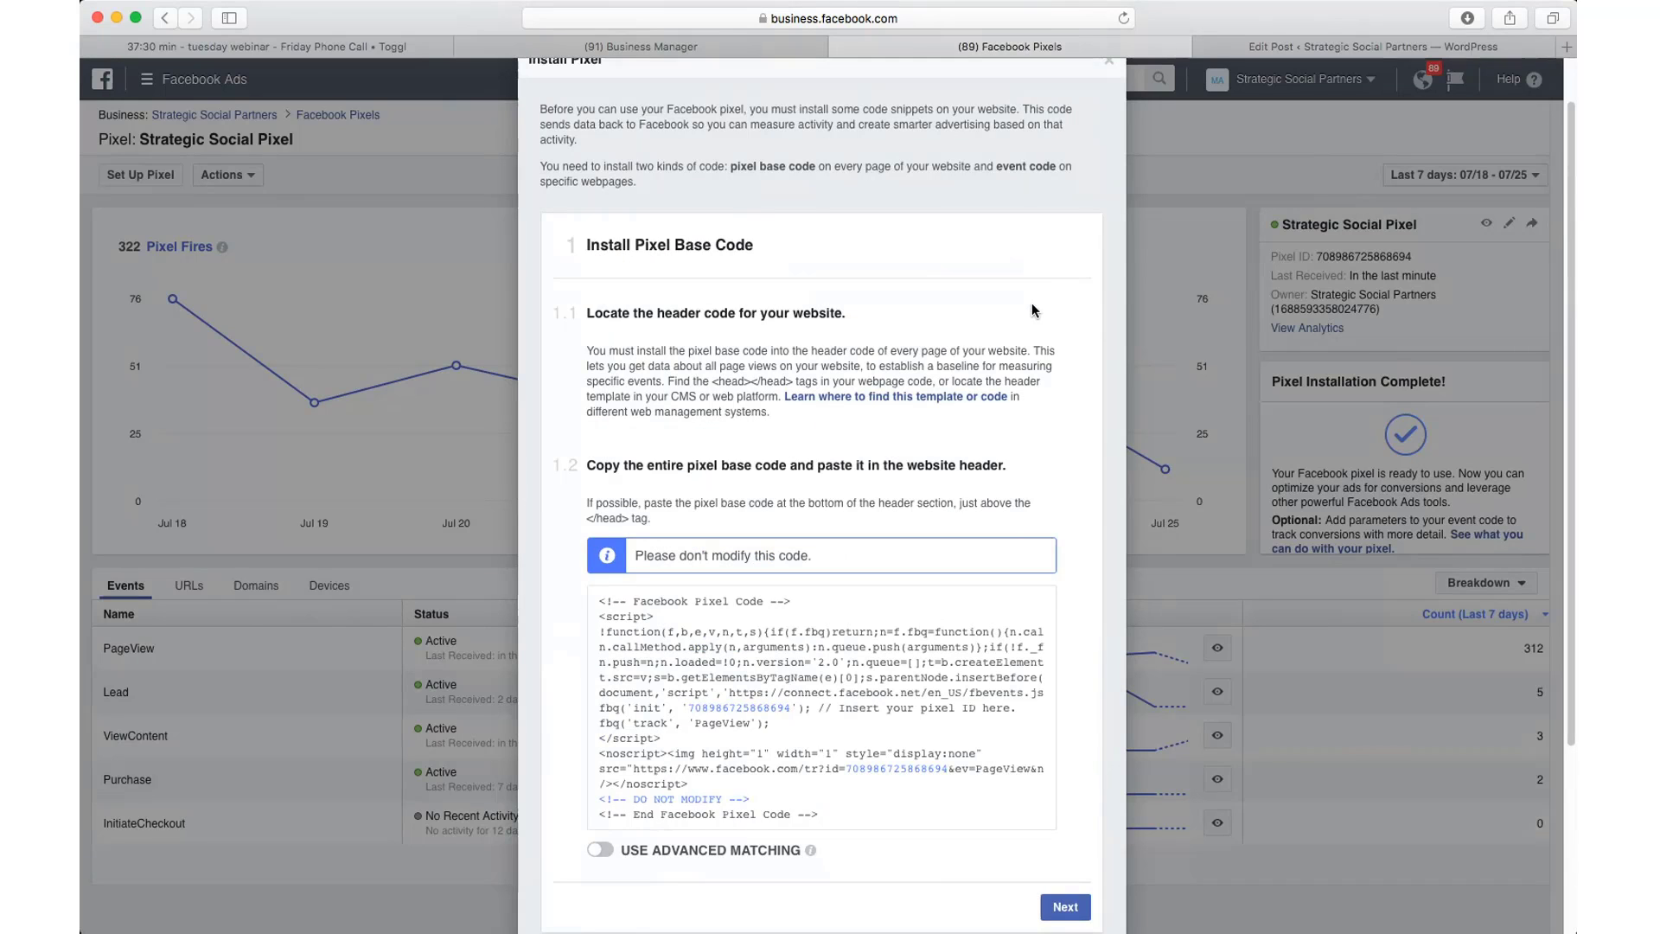
{"action": "scroll", "coordinate": [1109, 72], "scroll_direction": "up", "scroll_amount": 1}
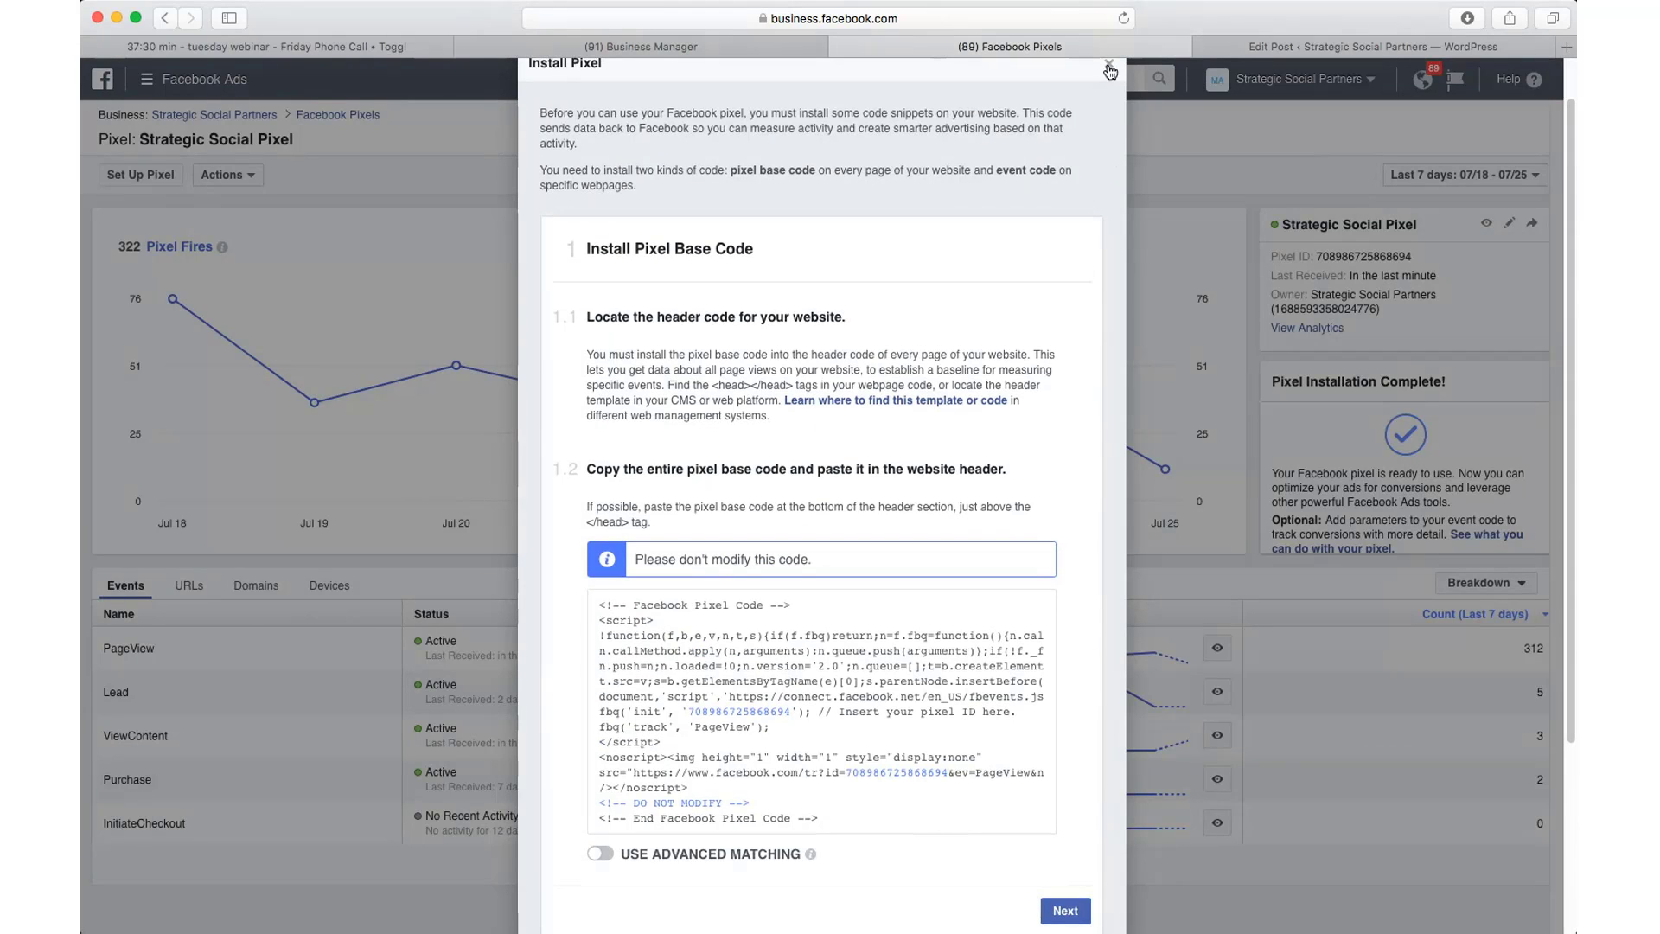
{"action": "left_click", "coordinate": [1110, 69]}
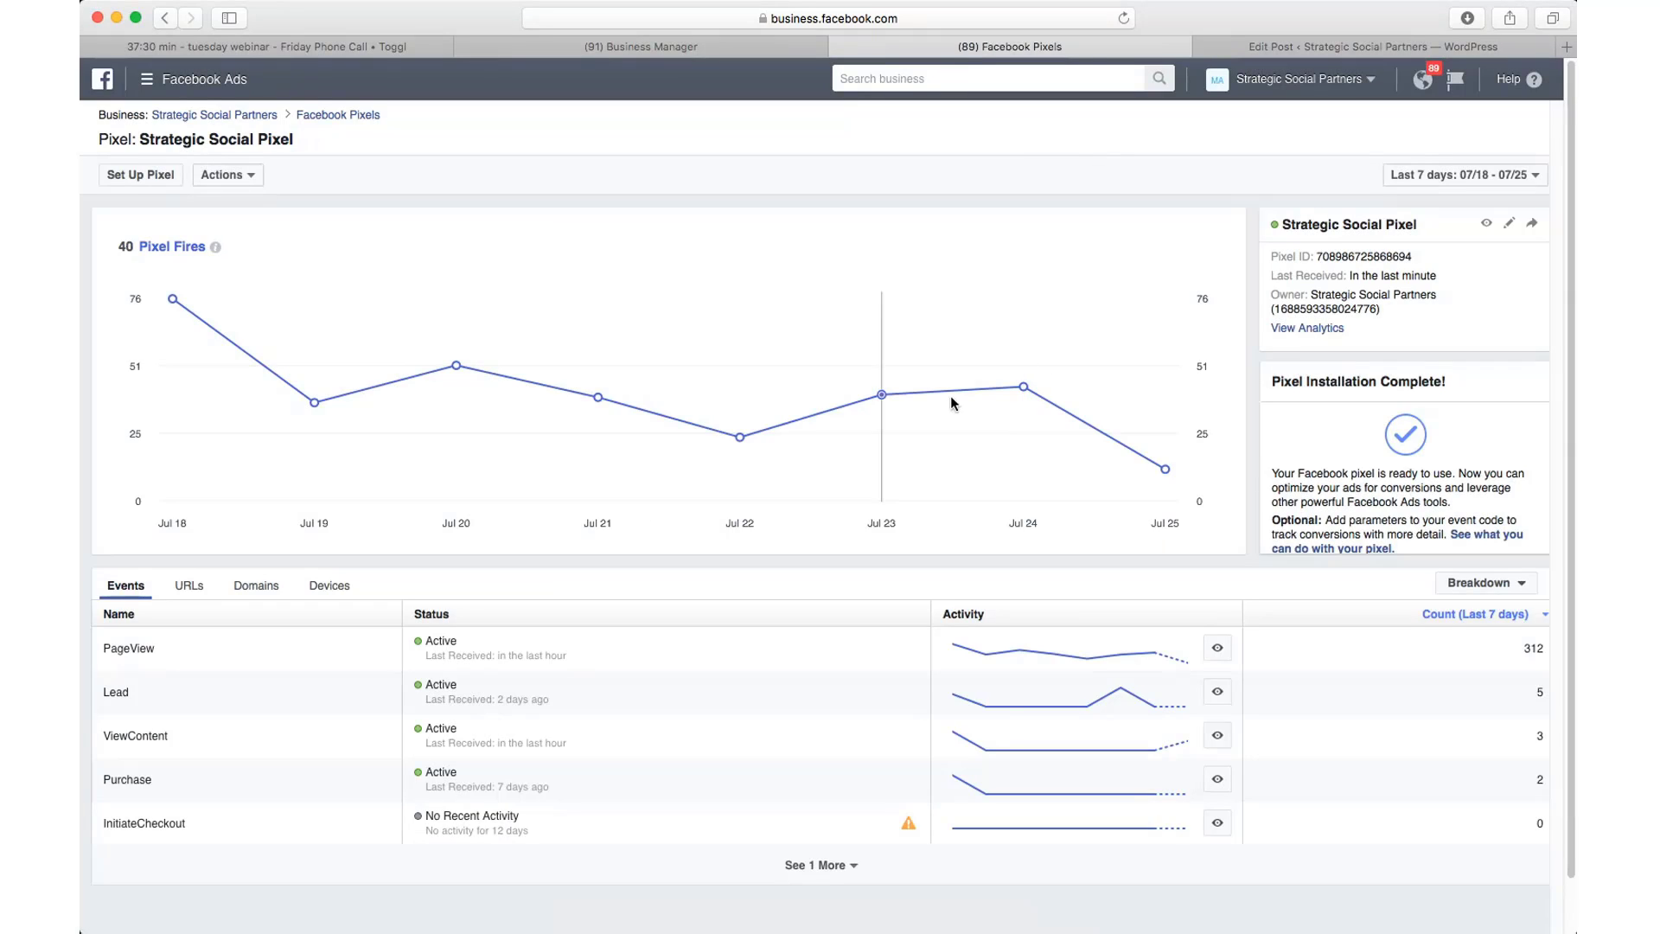